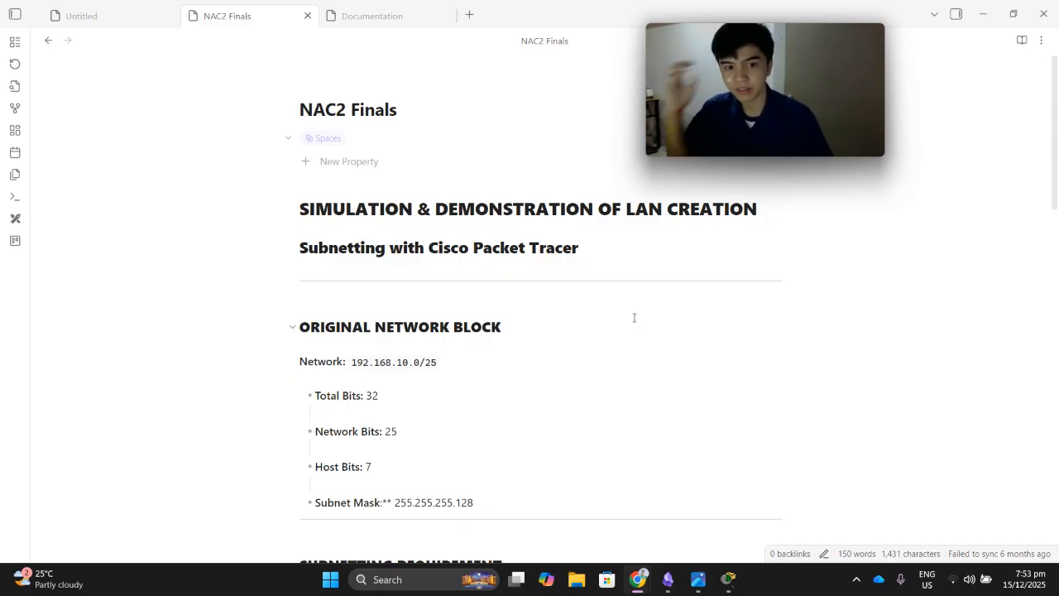
Review the network address and Total Bits under Original Network Block, and check them against the network and host bits diagram in Photos.
{"action": "left_click", "coordinate": [545, 327]}
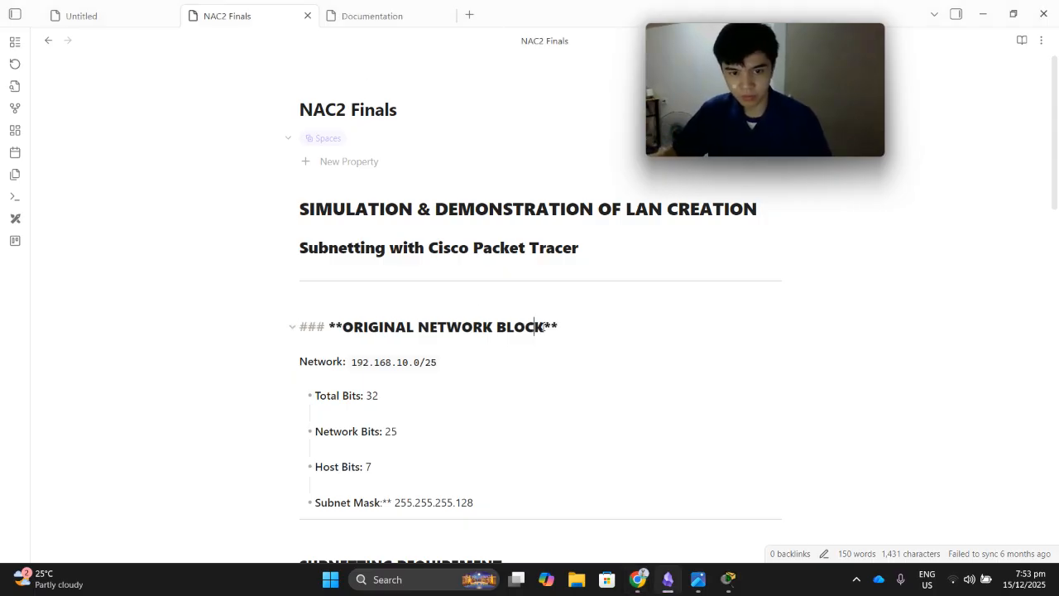
{"action": "left_click", "coordinate": [616, 364]}
{"action": "scroll", "coordinate": [587, 331], "scroll_direction": "down", "scroll_amount": 1}
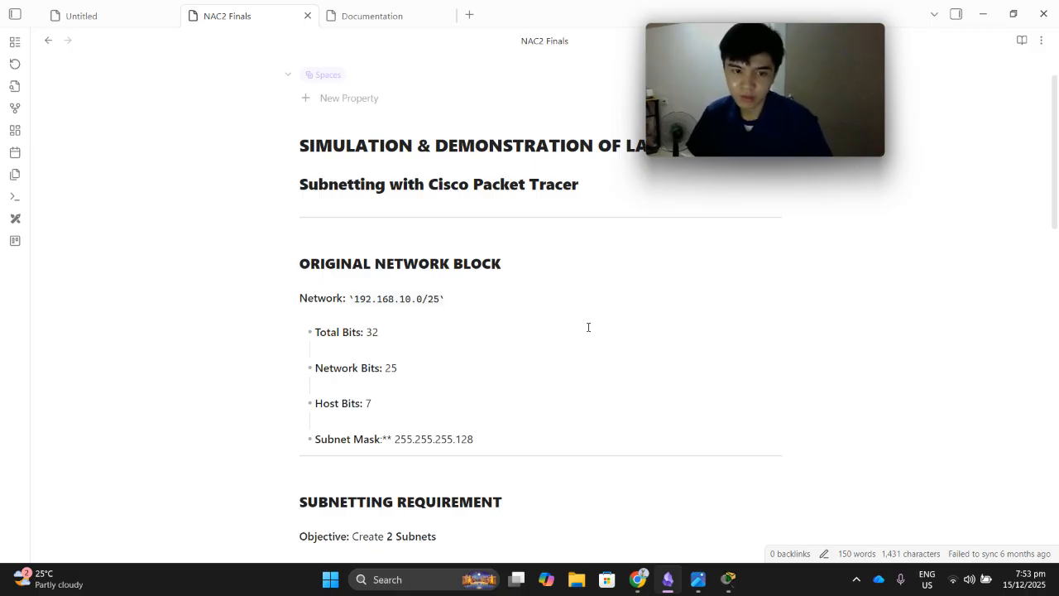
{"action": "left_click", "coordinate": [416, 331]}
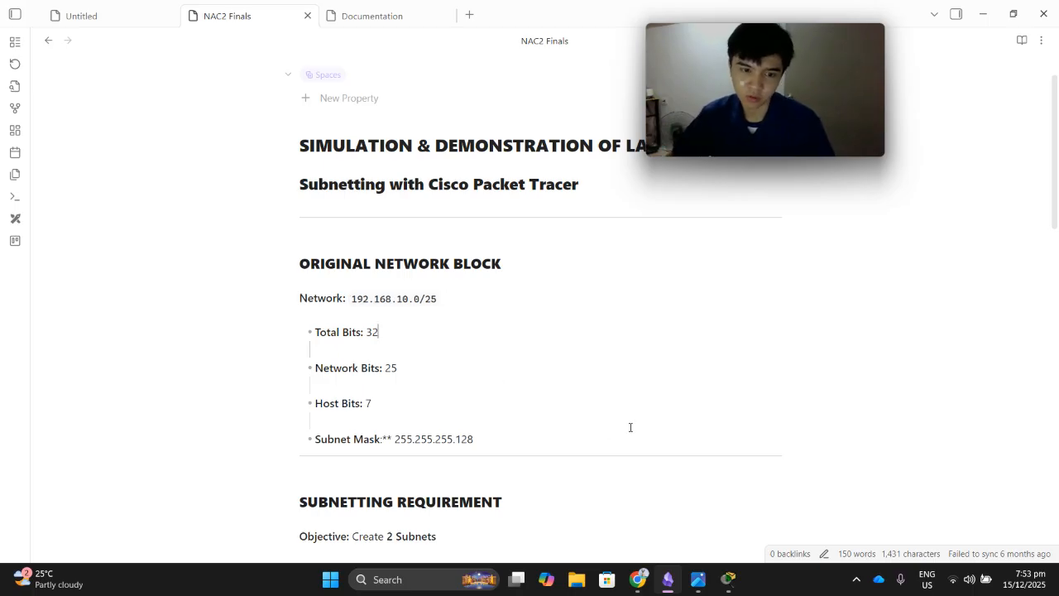
{"action": "left_click", "coordinate": [706, 588]}
{"action": "scroll", "coordinate": [431, 344], "scroll_direction": "down", "scroll_amount": 3}
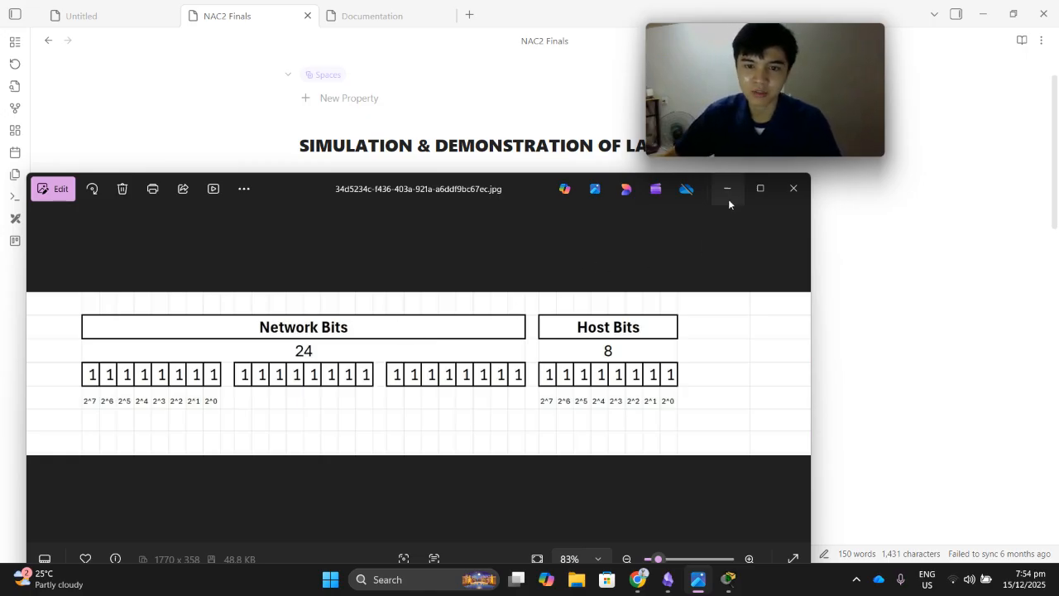
{"action": "left_click", "coordinate": [728, 190]}
Compare the original block's Network Bits entry with the network and host octets in the bits diagram image.
{"action": "left_click", "coordinate": [408, 367]}
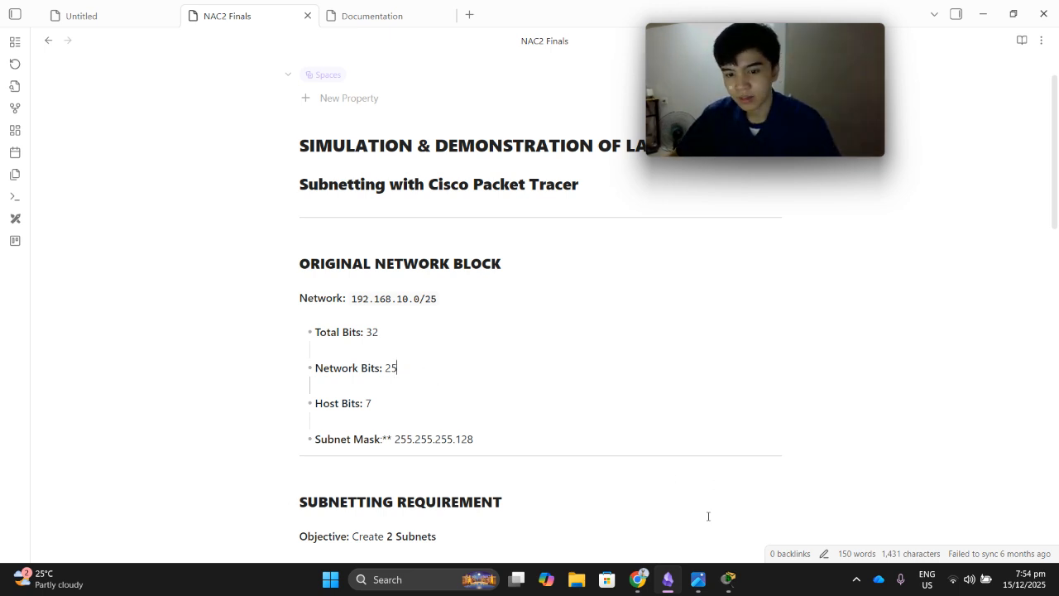
{"action": "left_click", "coordinate": [698, 579]}
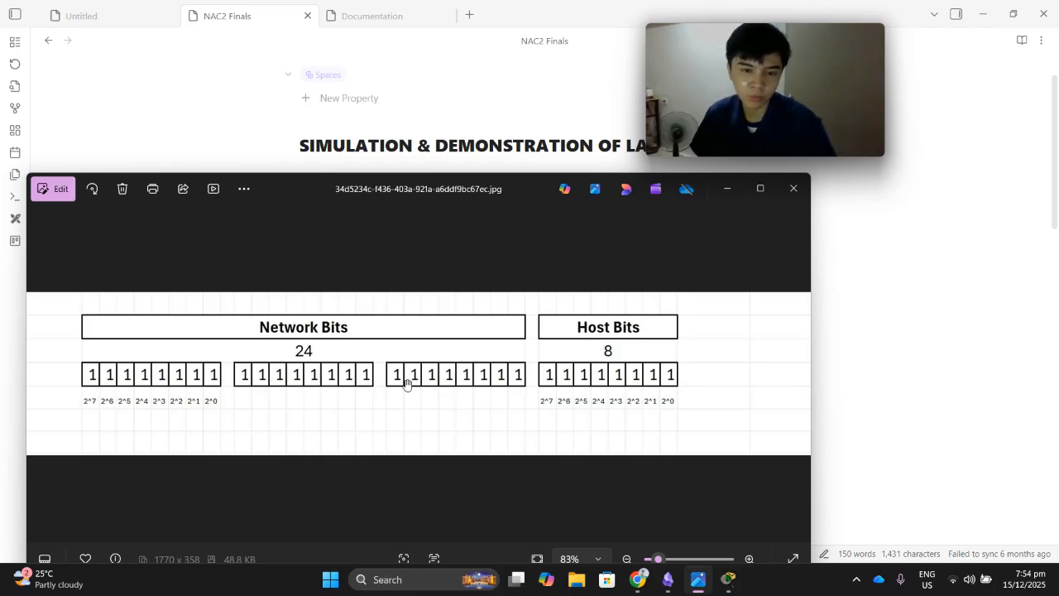
{"action": "scroll", "coordinate": [563, 385], "scroll_direction": "up", "scroll_amount": 5}
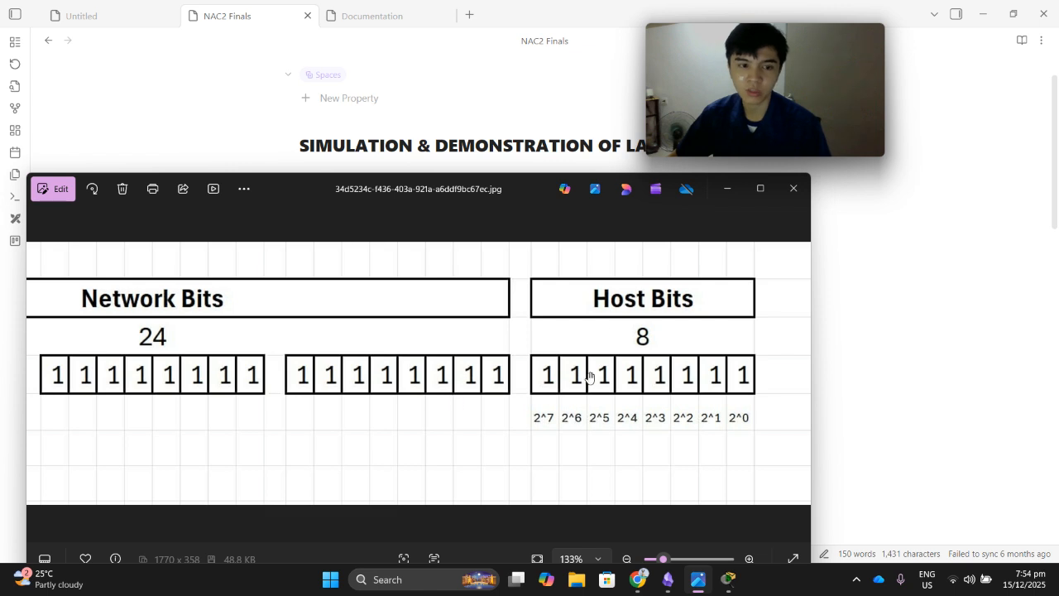
{"action": "left_click", "coordinate": [727, 190]}
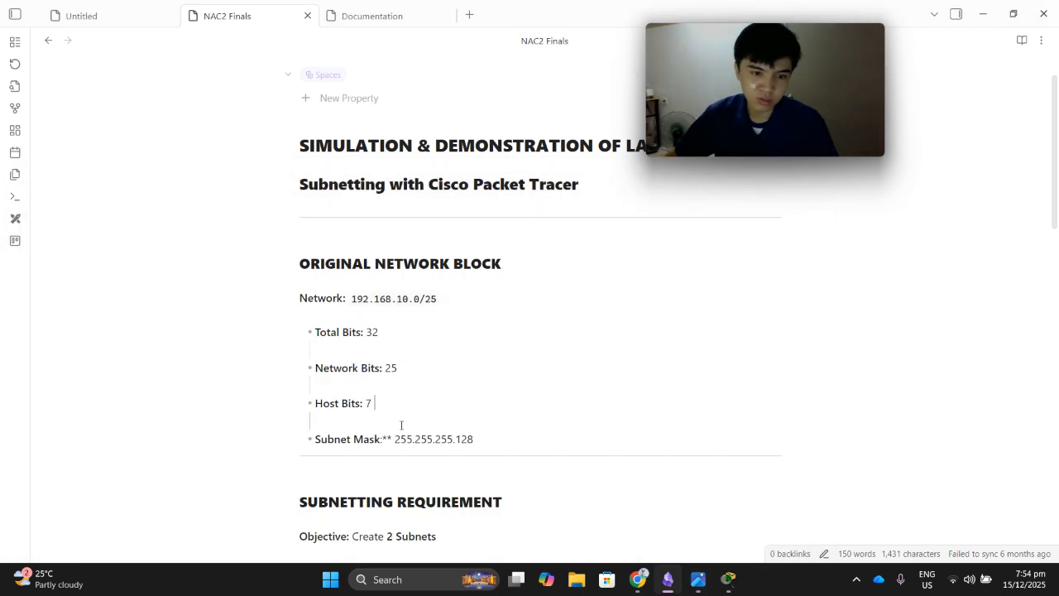
Compare the original block's Host Bits entry with an enlarged view of the host octet in the bits diagram.
{"action": "left_click", "coordinate": [452, 400]}
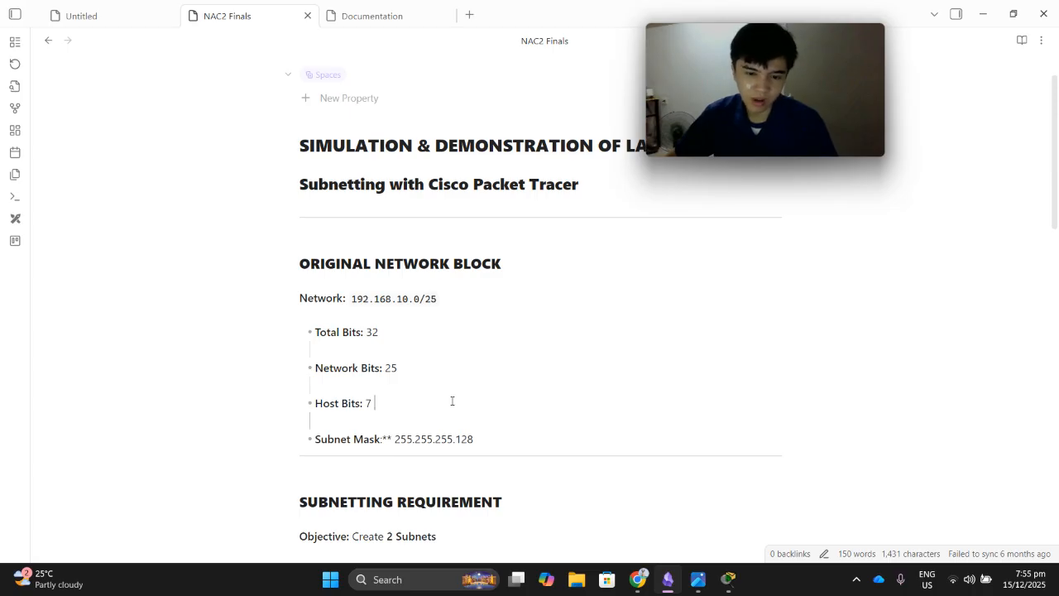
{"action": "left_click", "coordinate": [700, 580]}
{"action": "scroll", "coordinate": [426, 367], "scroll_direction": "down", "scroll_amount": 4}
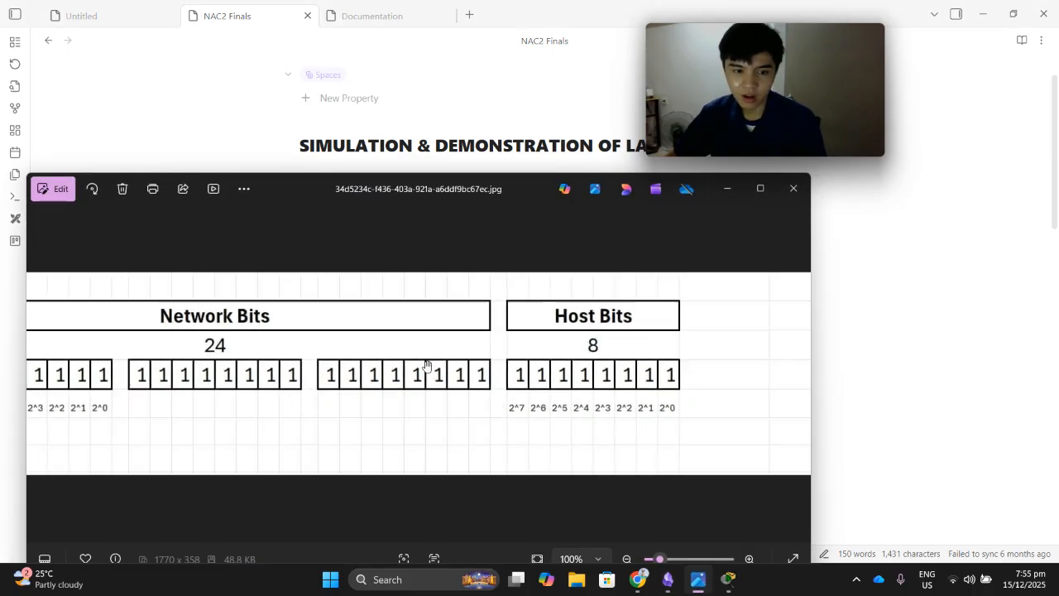
{"action": "scroll", "coordinate": [515, 349], "scroll_direction": "up", "scroll_amount": 2}
{"action": "scroll", "coordinate": [516, 349], "scroll_direction": "down", "scroll_amount": 2}
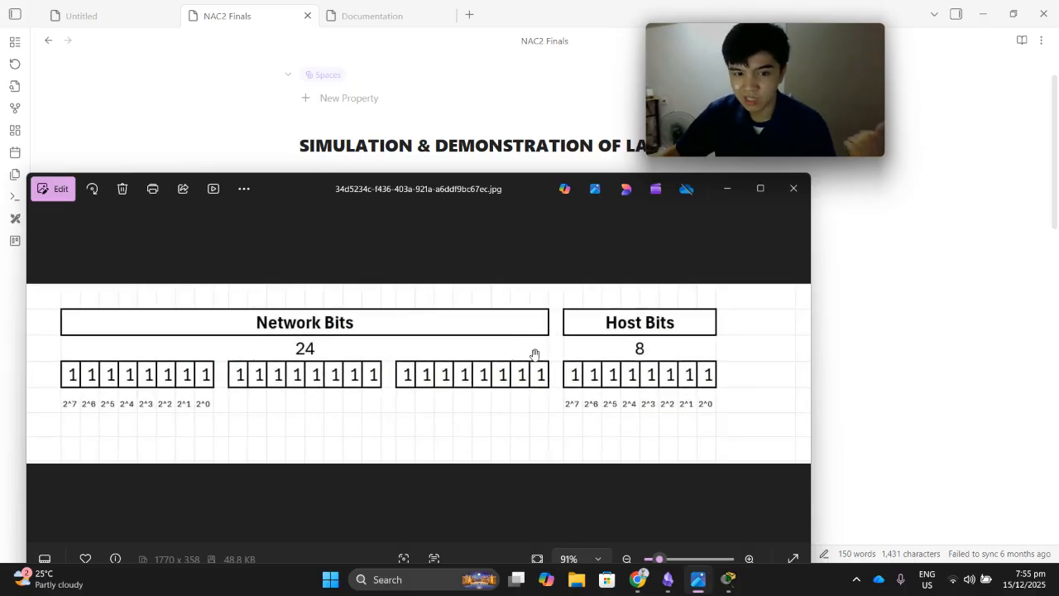
{"action": "scroll", "coordinate": [623, 360], "scroll_direction": "up", "scroll_amount": 4}
{"action": "right_click", "coordinate": [623, 360]}
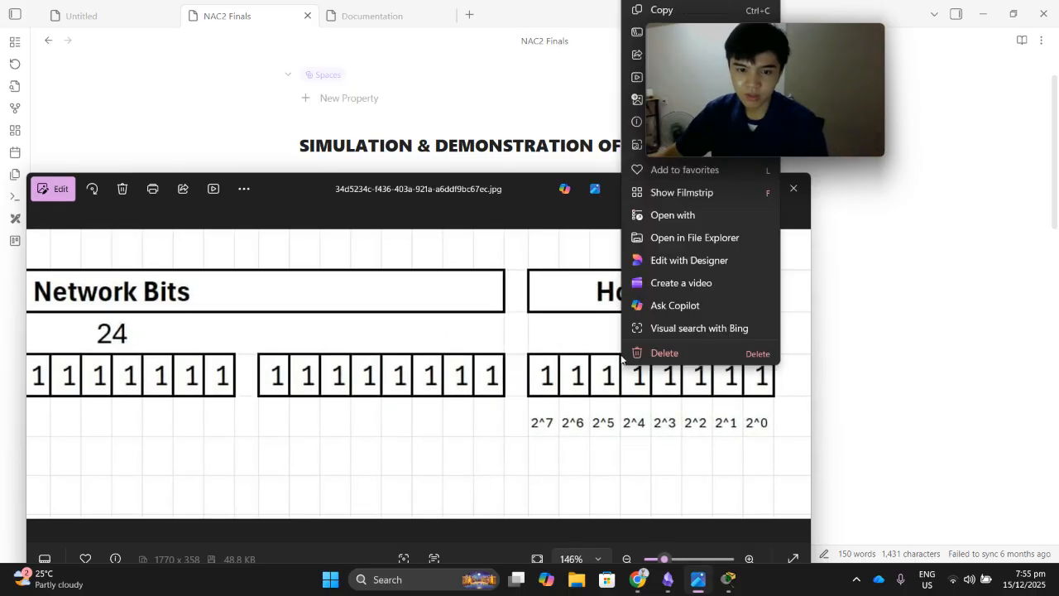
{"action": "left_click", "coordinate": [557, 356]}
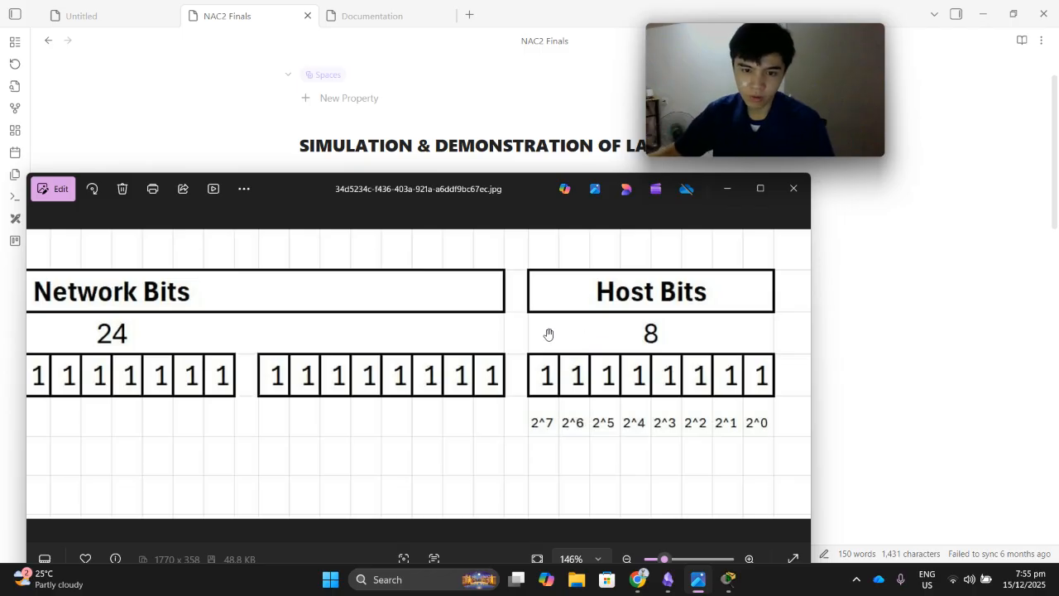
{"action": "left_click", "coordinate": [728, 188]}
Check the original block's Subnet Mask entry against the powers of two under the diagram's host octet, and return to the note.
{"action": "left_click", "coordinate": [501, 439]}
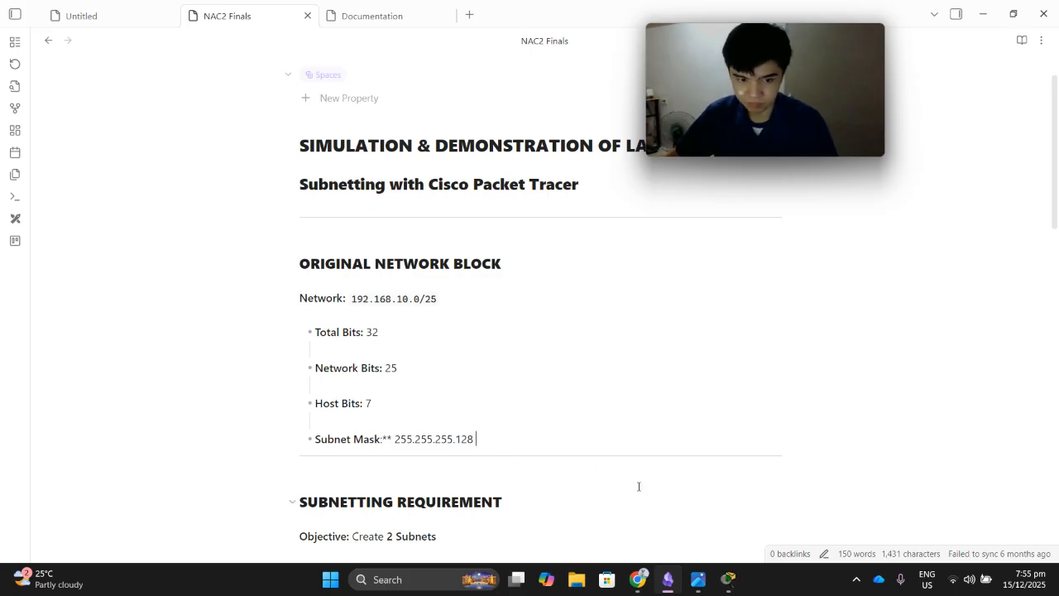
{"action": "left_click", "coordinate": [698, 579]}
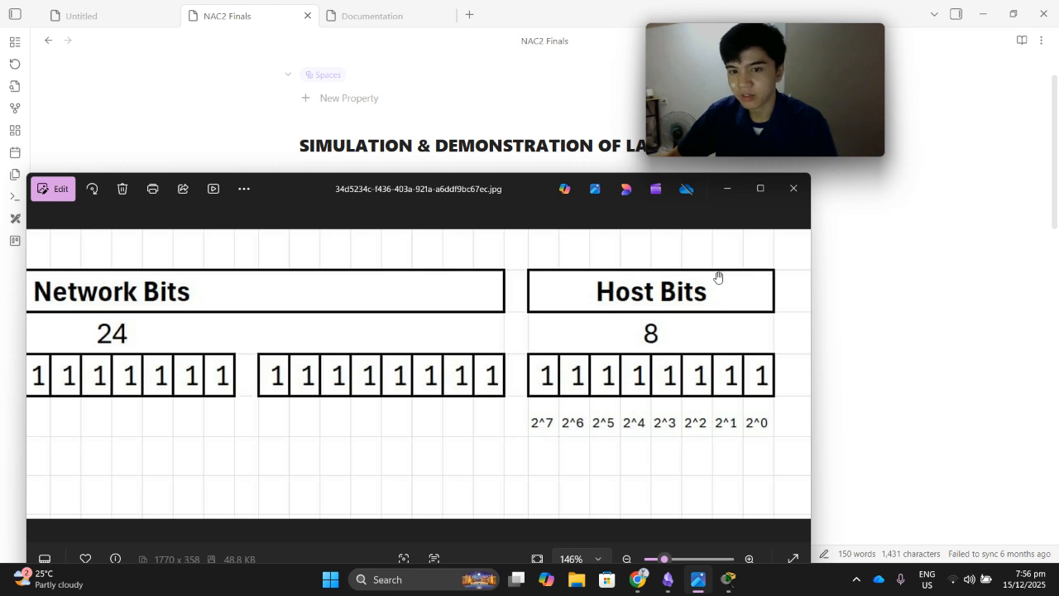
{"action": "left_click", "coordinate": [728, 189]}
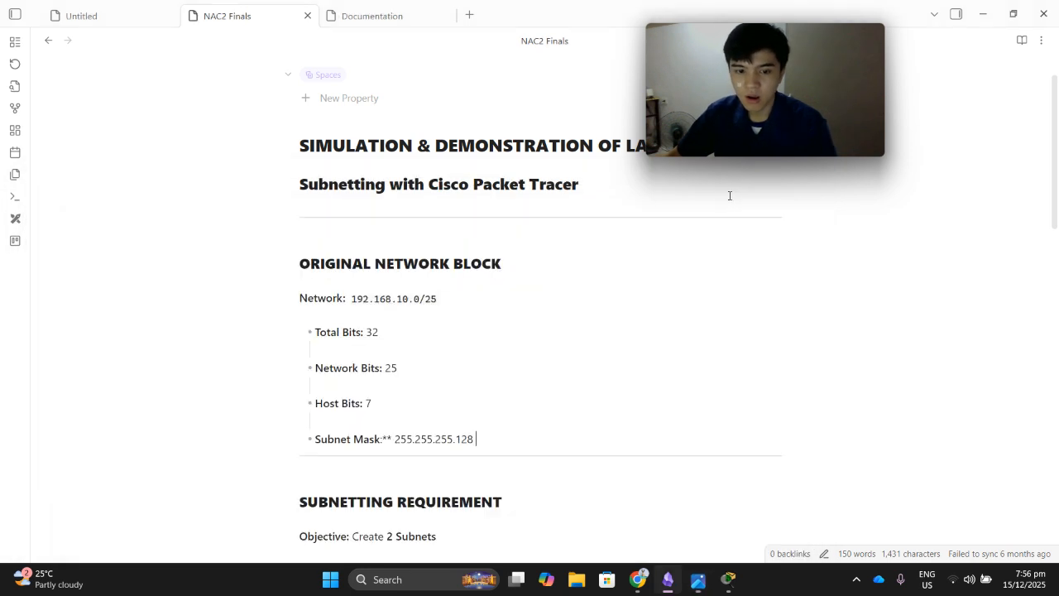
{"action": "left_click", "coordinate": [469, 440]}
{"action": "left_click", "coordinate": [482, 441]}
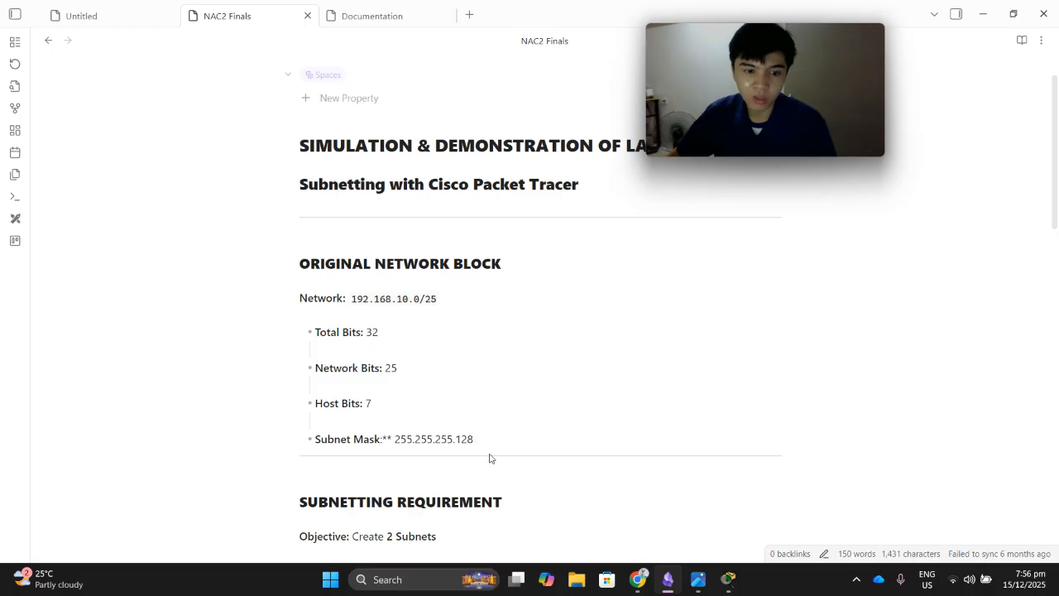
Read the Subnetting Requirement objective and the Calculation Summary table, comparing them with the Original Network Block values.
{"action": "scroll", "coordinate": [489, 457], "scroll_direction": "down", "scroll_amount": 1}
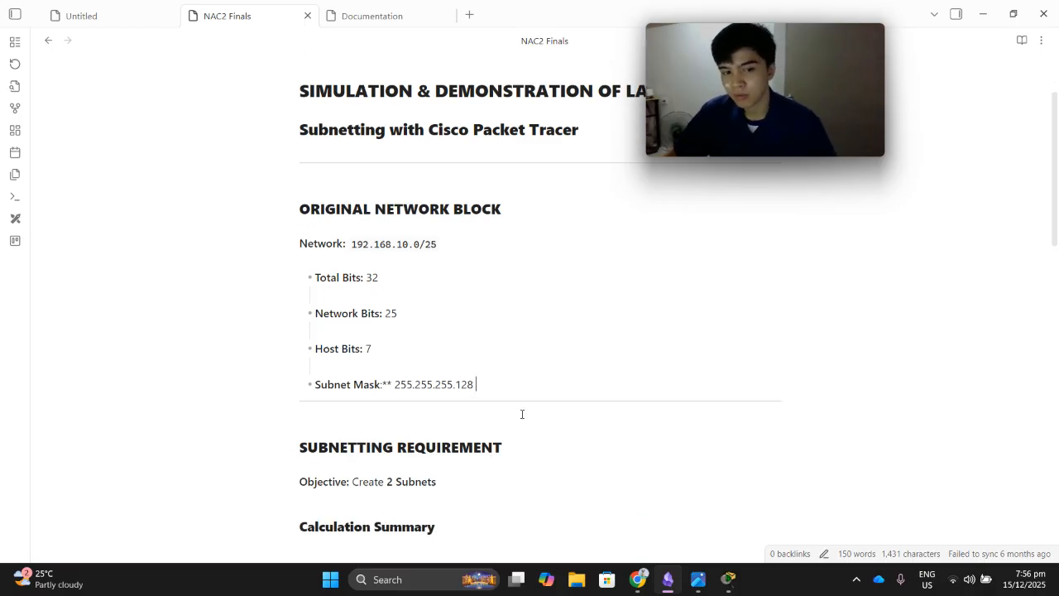
{"action": "scroll", "coordinate": [522, 414], "scroll_direction": "down", "scroll_amount": 1}
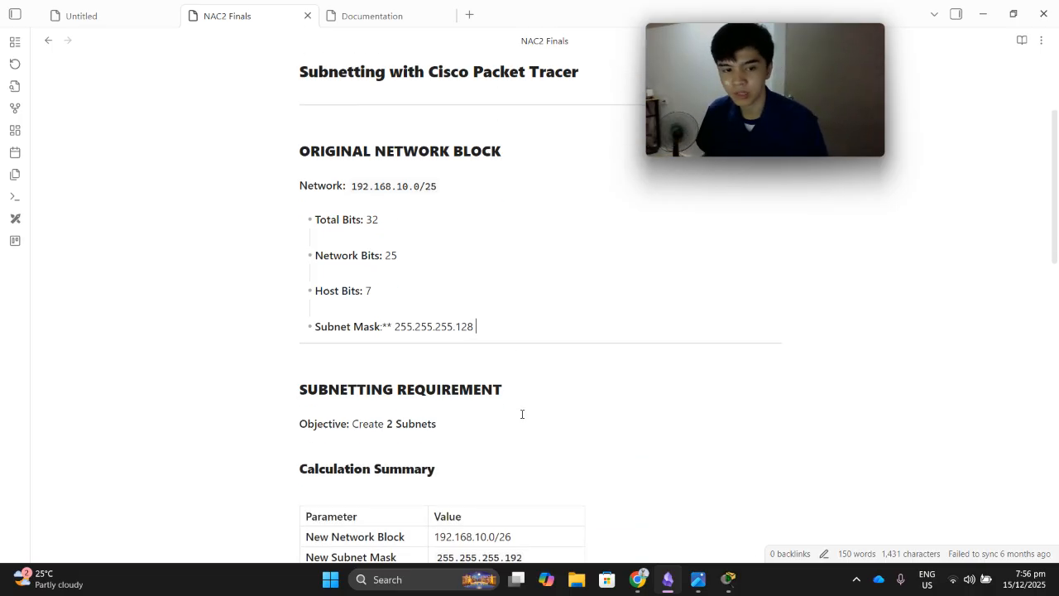
{"action": "scroll", "coordinate": [523, 414], "scroll_direction": "down", "scroll_amount": 1}
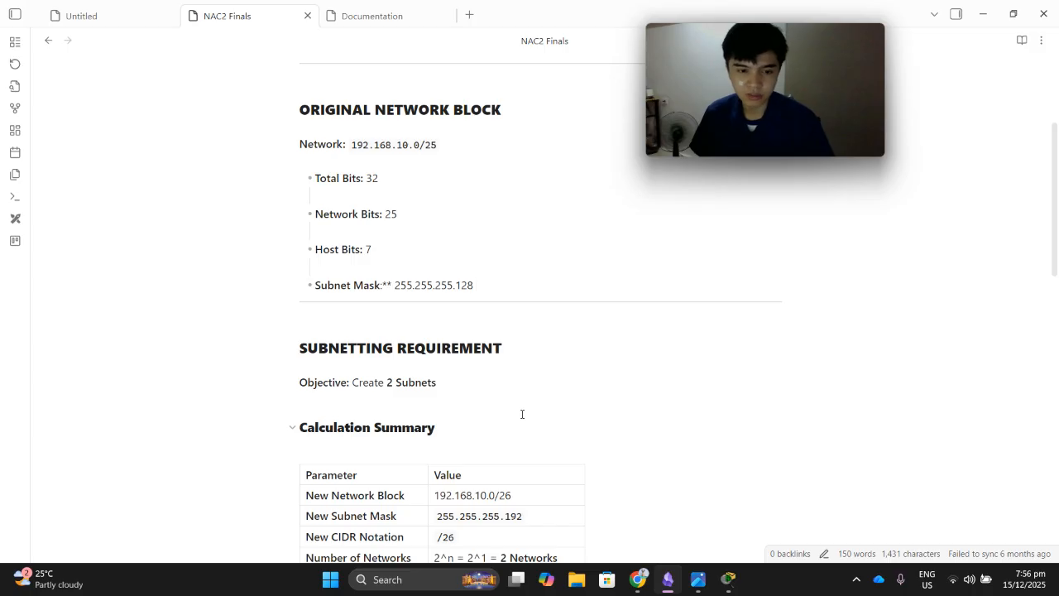
{"action": "scroll", "coordinate": [523, 414], "scroll_direction": "down", "scroll_amount": 3}
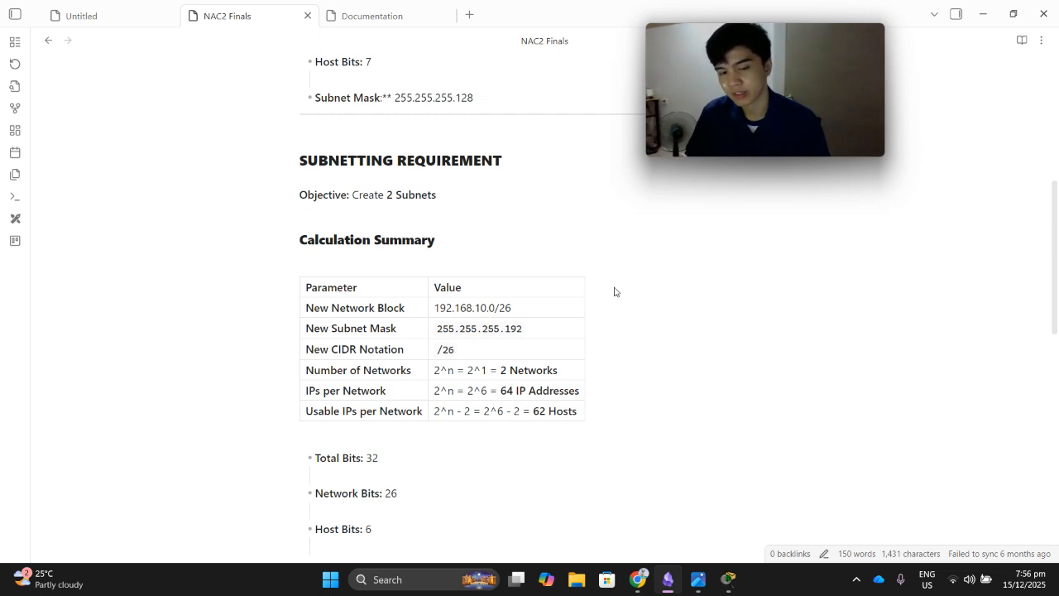
{"action": "scroll", "coordinate": [614, 291], "scroll_direction": "up", "scroll_amount": 2}
{"action": "scroll", "coordinate": [614, 287], "scroll_direction": "down", "scroll_amount": 2}
{"action": "scroll", "coordinate": [614, 287], "scroll_direction": "up", "scroll_amount": 1}
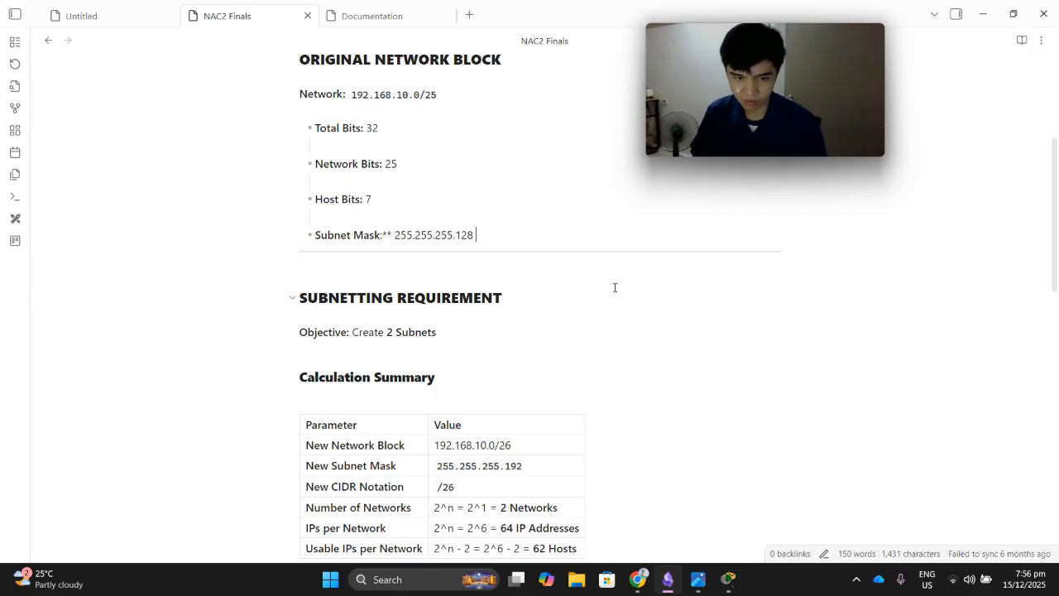
{"action": "scroll", "coordinate": [615, 287], "scroll_direction": "down", "scroll_amount": 1}
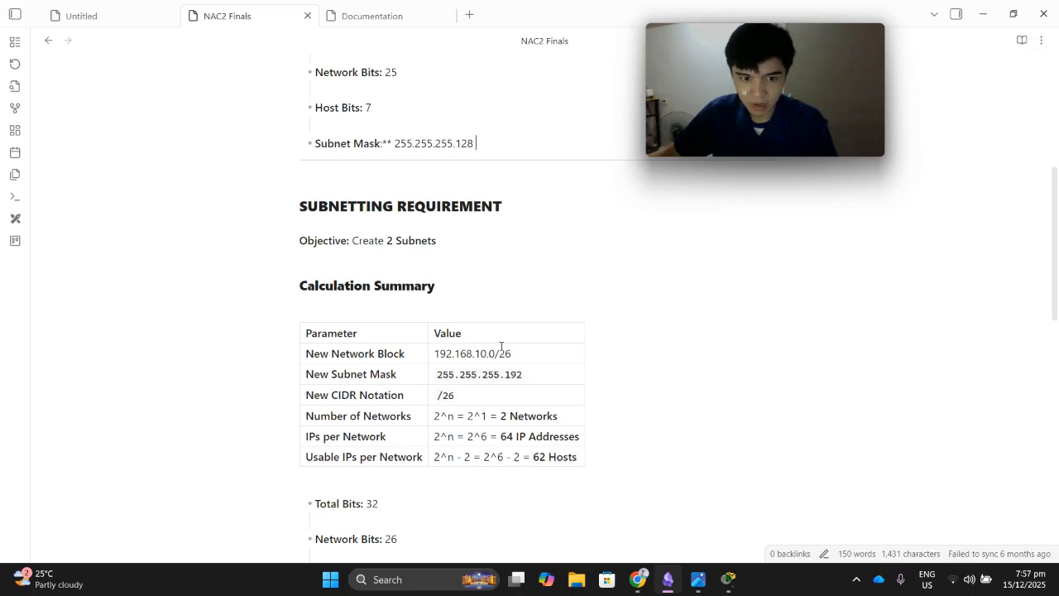
Check the New Subnet Mask value in the Calculation Summary against the first host octet bits in the diagram.
{"action": "left_click", "coordinate": [531, 373]}
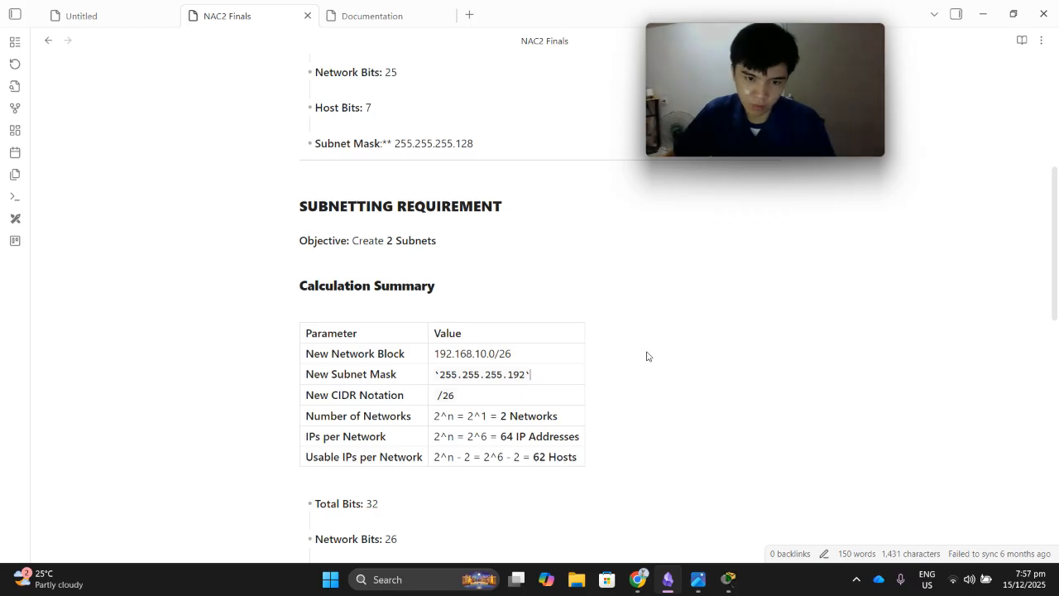
{"action": "left_click", "coordinate": [699, 579]}
{"action": "left_click_drag", "start_coordinate": [551, 373], "coordinate": [598, 371]}
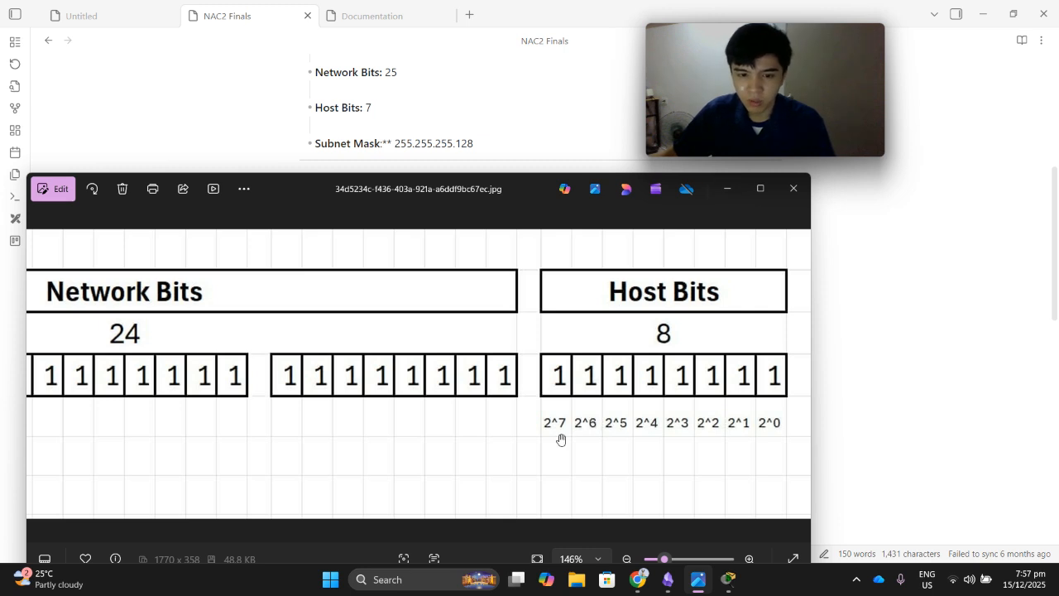
{"action": "left_click", "coordinate": [735, 200]}
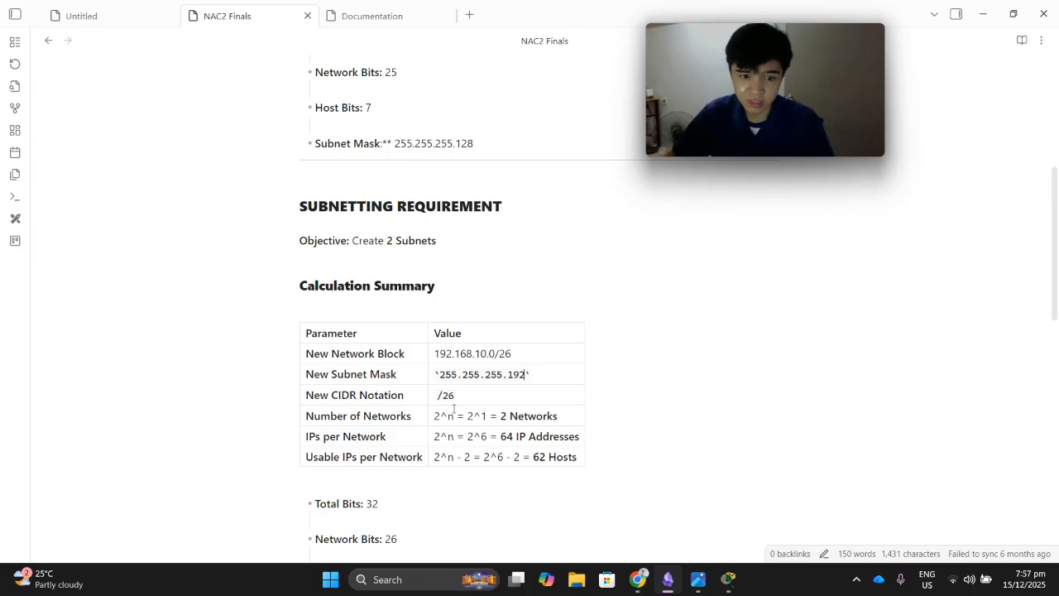
Examine the New CIDR Notation row and the Number of Networks formula in the Calculation Summary table.
{"action": "left_click", "coordinate": [480, 407]}
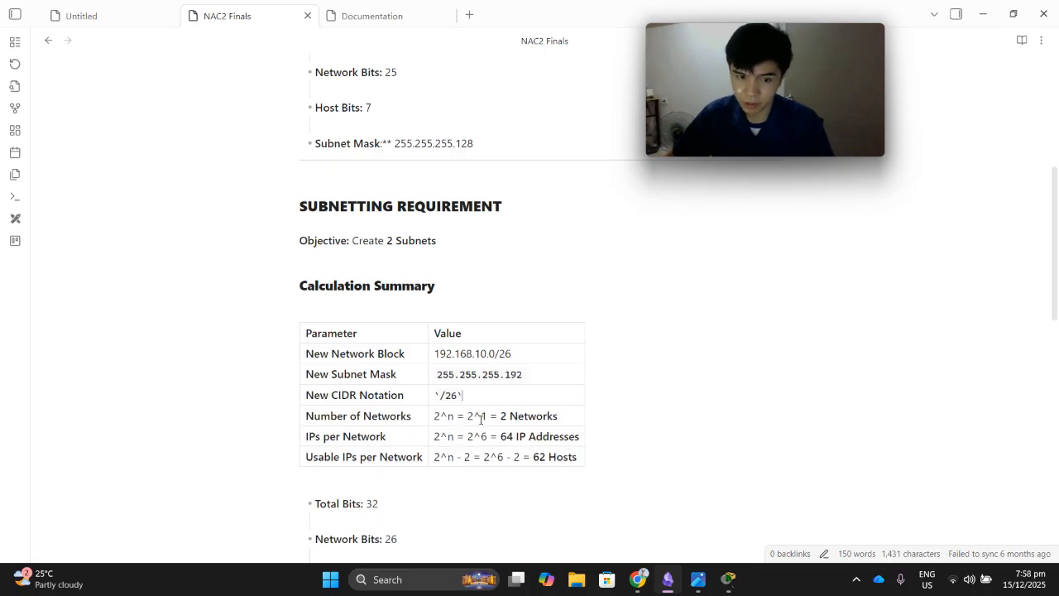
{"action": "left_click", "coordinate": [532, 417]}
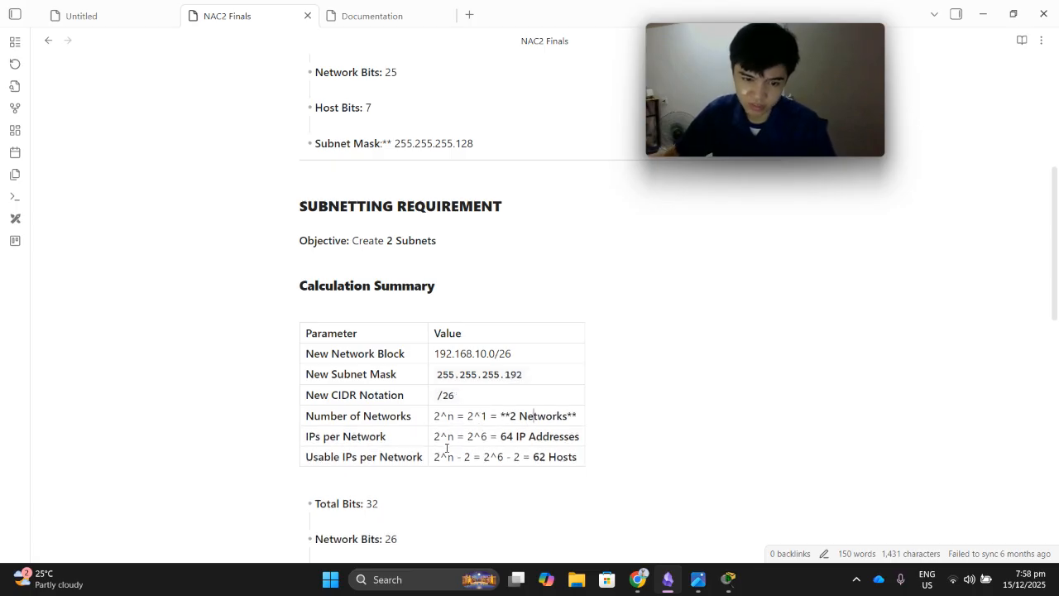
{"action": "left_click", "coordinate": [647, 409]}
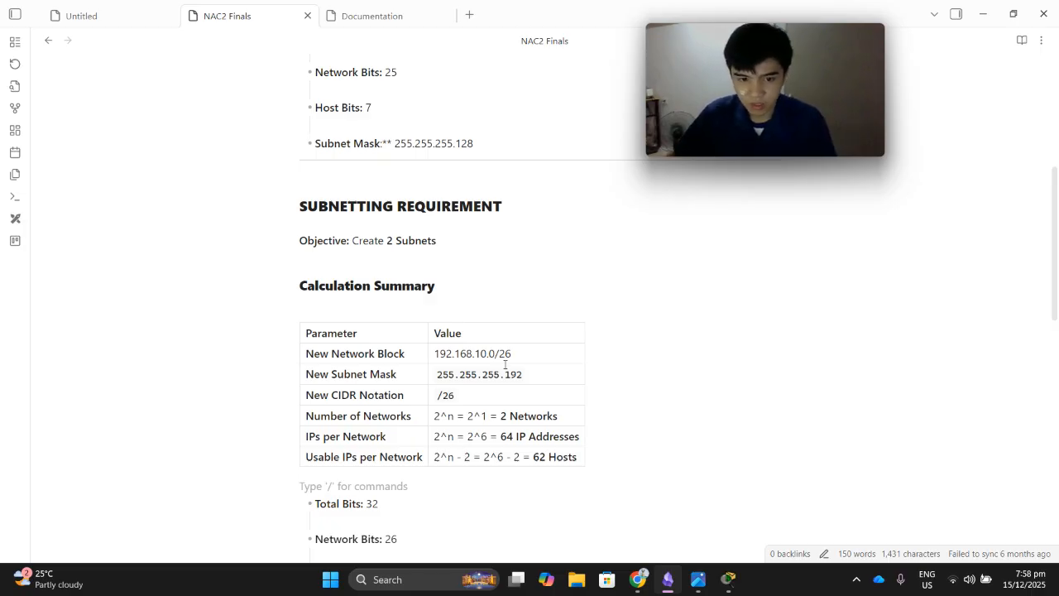
{"action": "left_click", "coordinate": [526, 416]}
{"action": "left_click", "coordinate": [604, 426]}
{"action": "left_click", "coordinate": [526, 416]}
{"action": "left_click", "coordinate": [441, 417]}
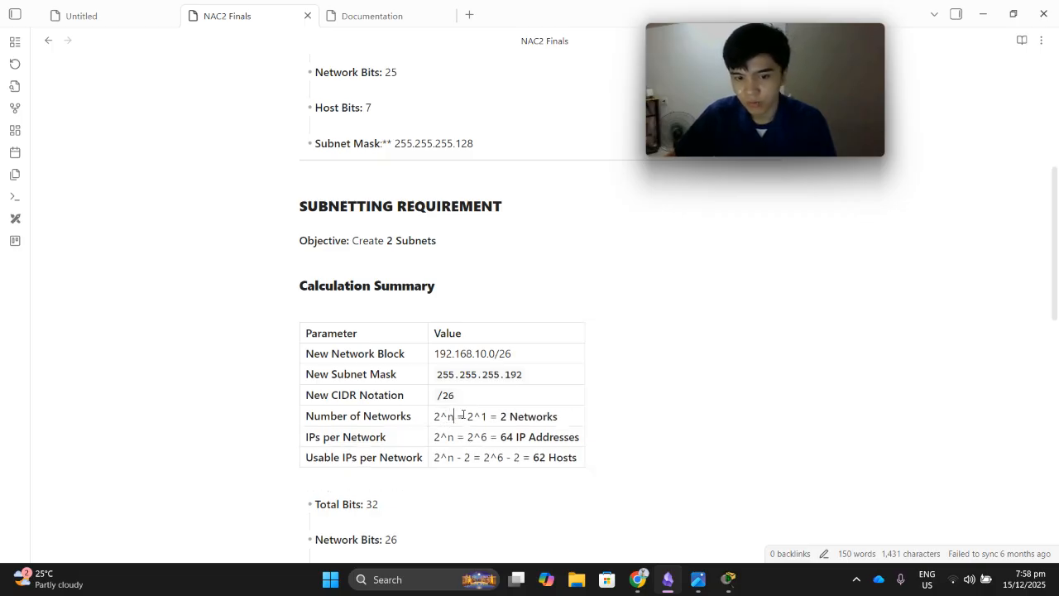
{"action": "left_click", "coordinate": [457, 421]}
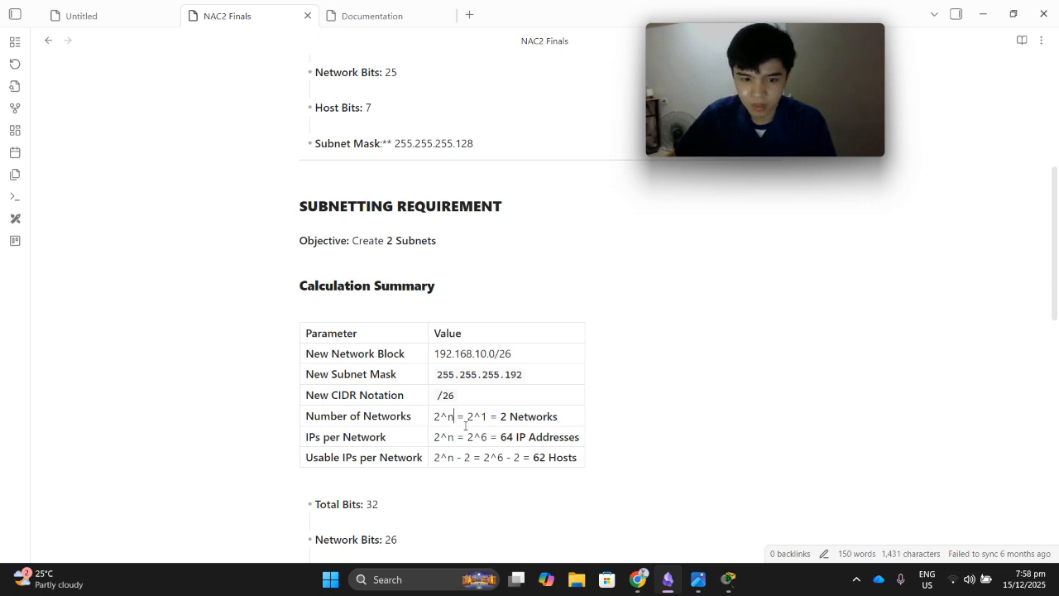
Compare the Number of Networks formula in the Calculation Summary with the host octet bits in the diagram, and return to the note.
{"action": "left_click", "coordinate": [698, 579]}
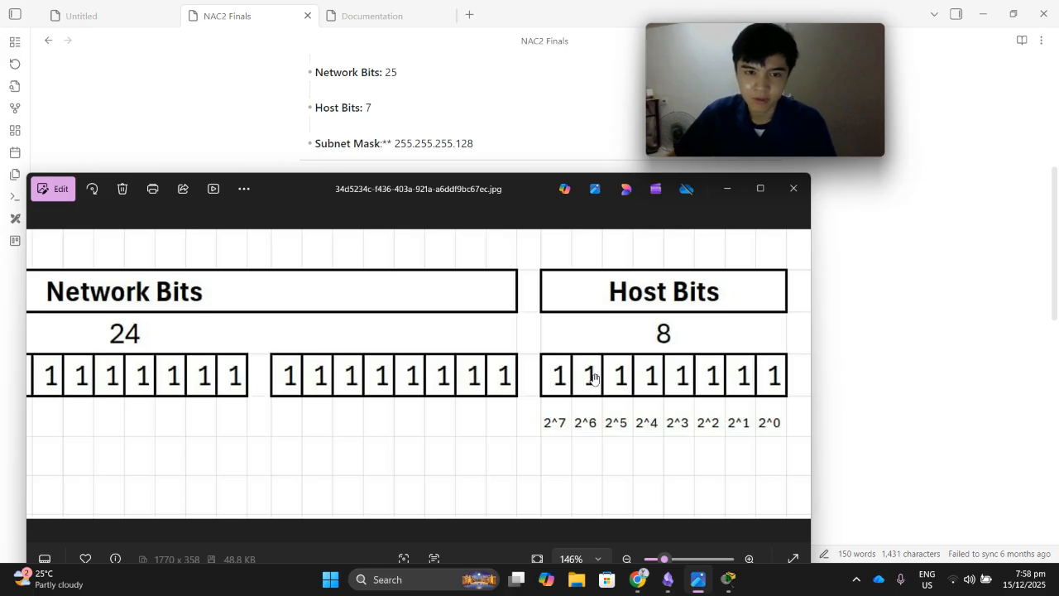
{"action": "left_click", "coordinate": [725, 188]}
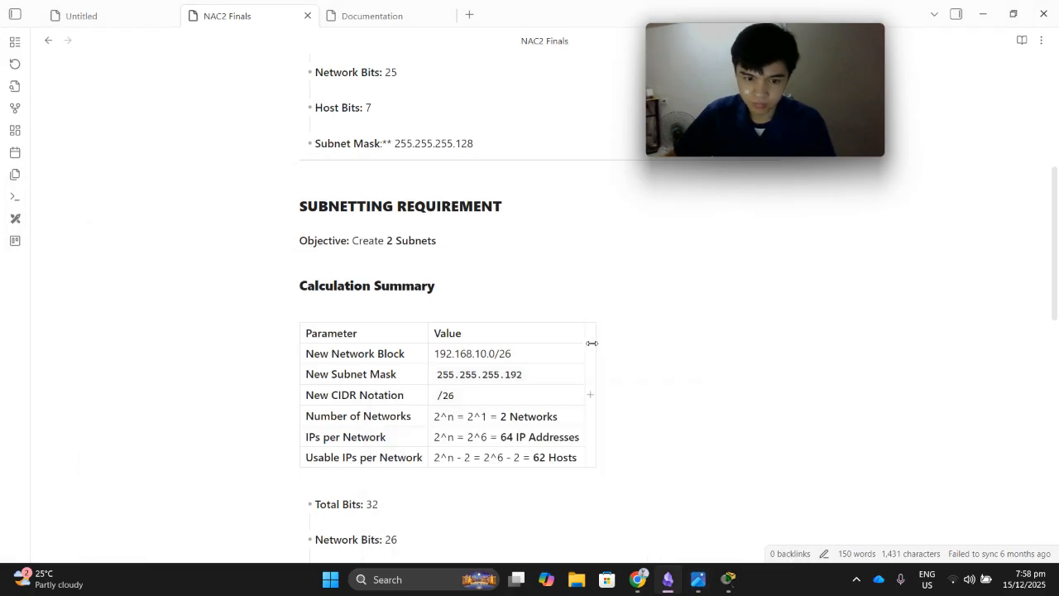
{"action": "left_click", "coordinate": [473, 416]}
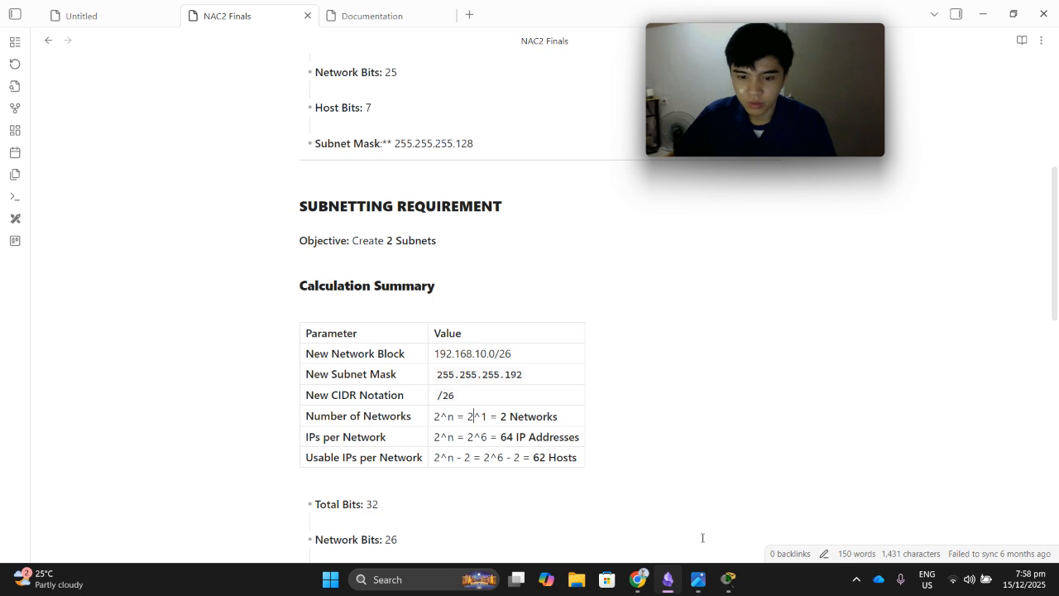
{"action": "mouse_move", "coordinate": [696, 589]}
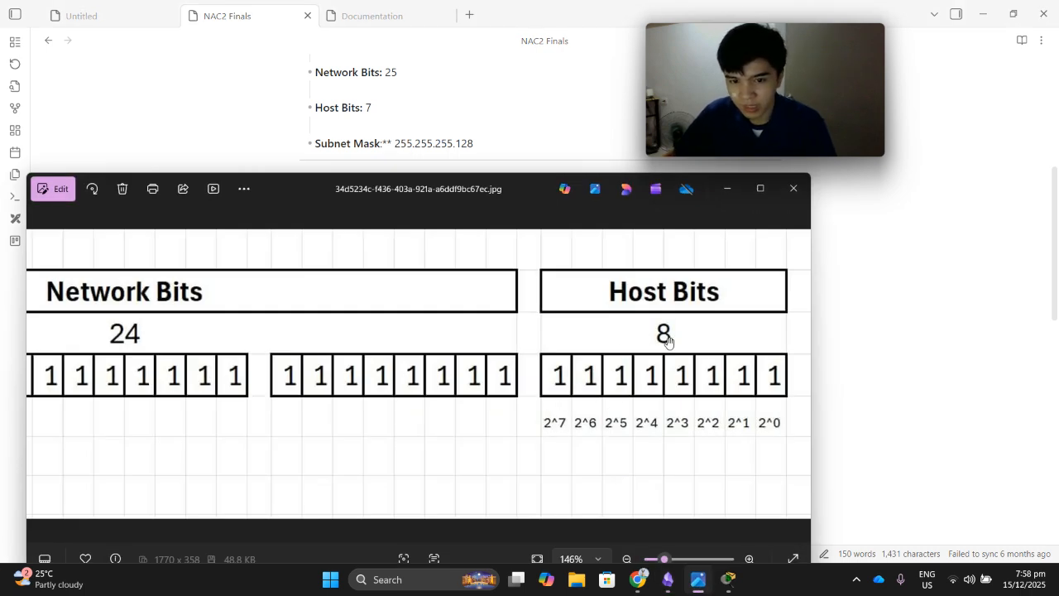
{"action": "left_click", "coordinate": [726, 189]}
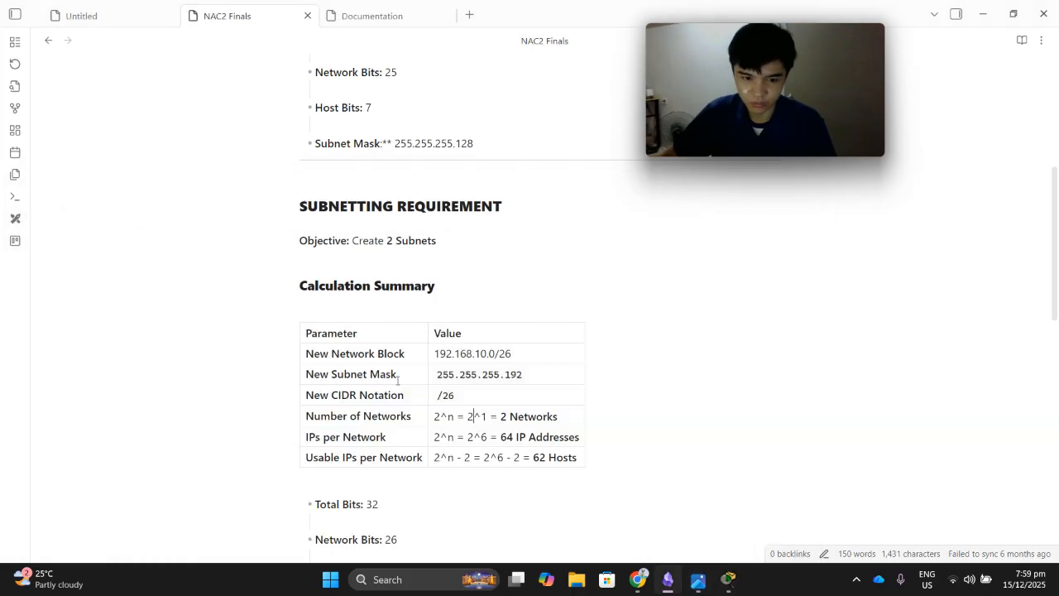
Examine the IPs per Network formula and its result in the Calculation Summary table.
{"action": "left_click", "coordinate": [488, 444]}
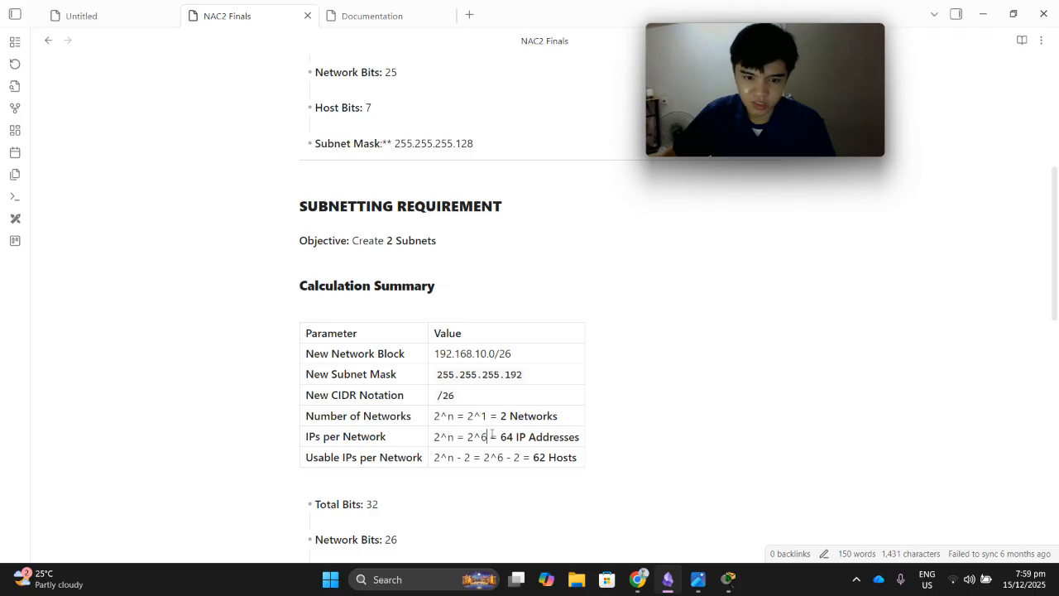
{"action": "left_click", "coordinate": [476, 441]}
{"action": "left_click", "coordinate": [491, 438]}
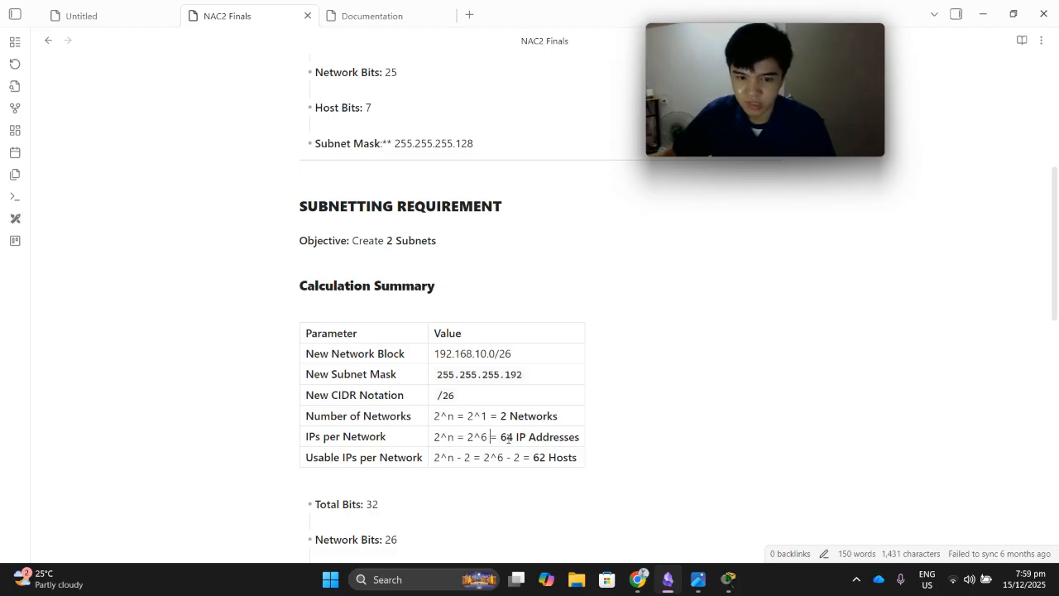
{"action": "left_click", "coordinate": [507, 437]}
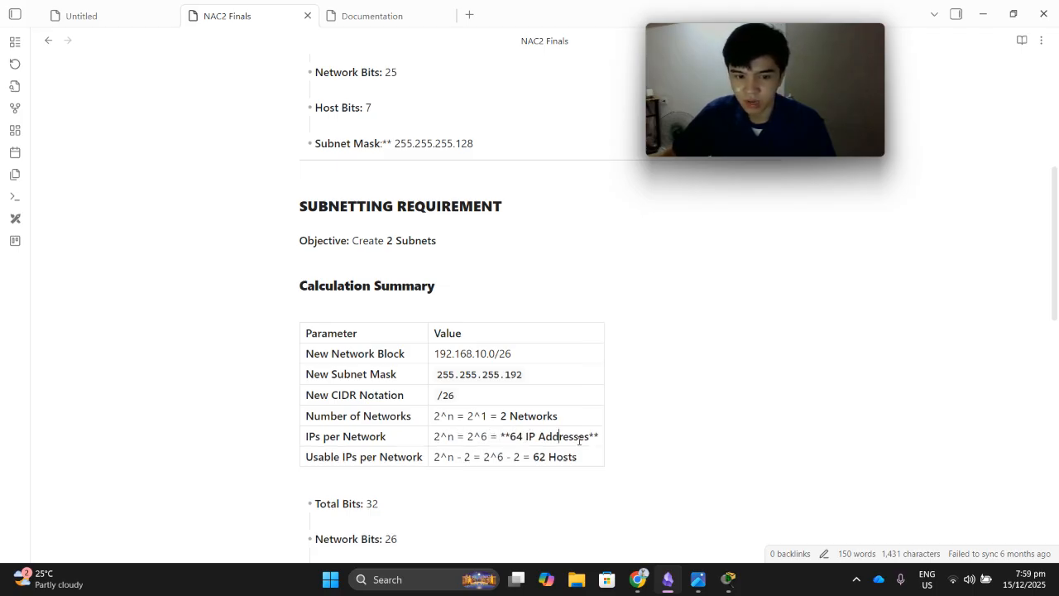
{"action": "left_click", "coordinate": [633, 446]}
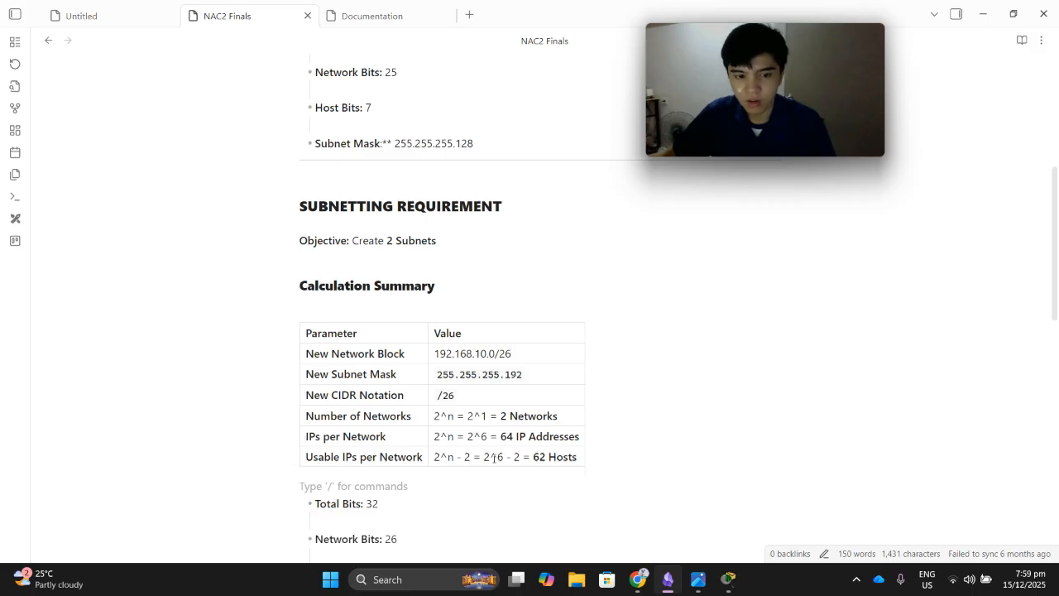
Examine the Usable IPs per Network row in the Calculation Summary, from the 2^n - 2 formula through to the host count.
{"action": "scroll", "coordinate": [495, 460], "scroll_direction": "down", "scroll_amount": 3}
{"action": "left_click", "coordinate": [339, 234]}
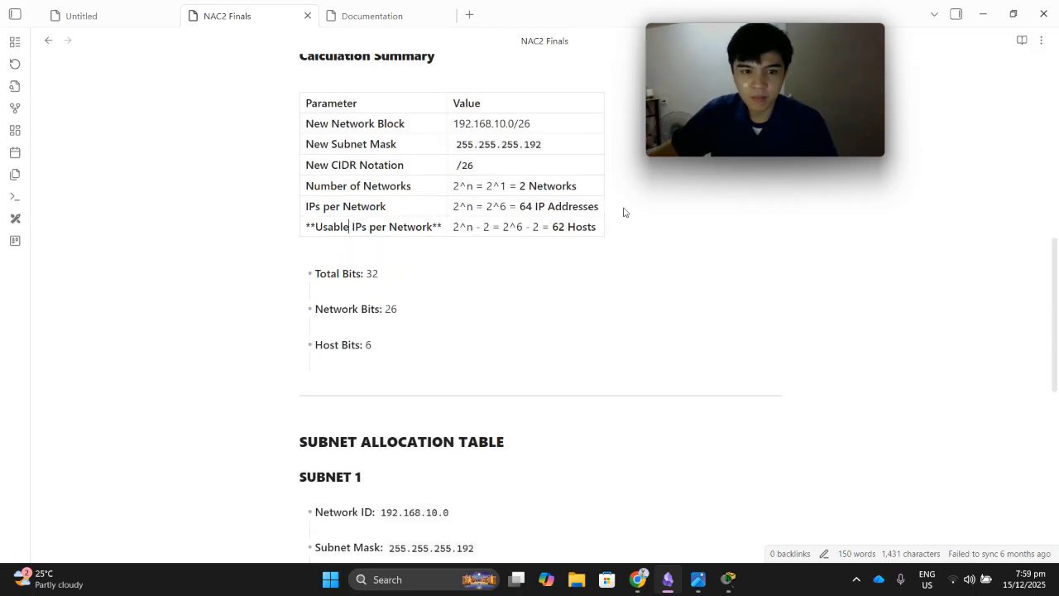
{"action": "left_click", "coordinate": [465, 229]}
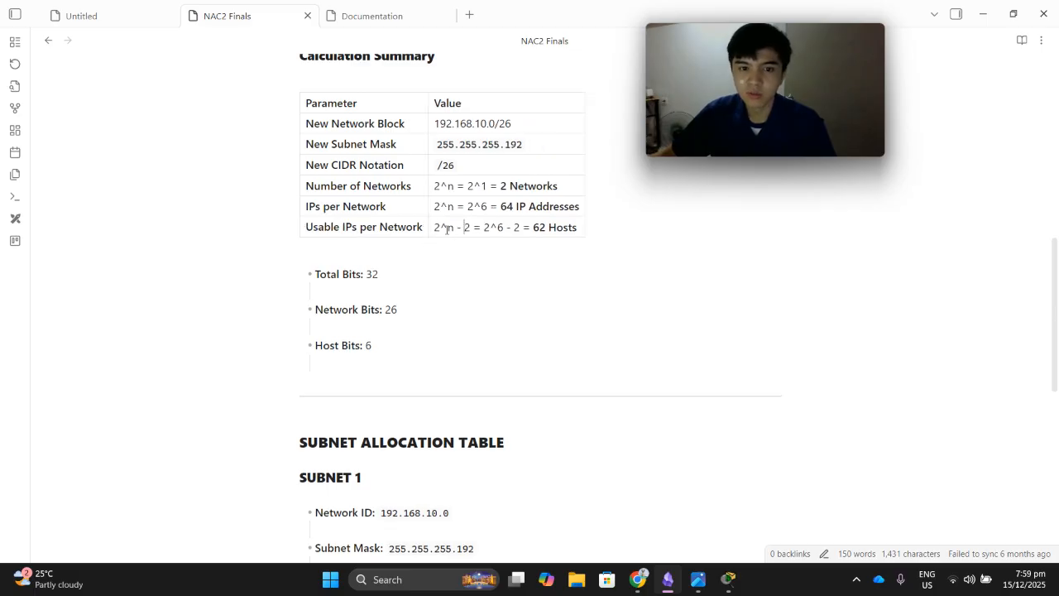
{"action": "left_click", "coordinate": [446, 229]}
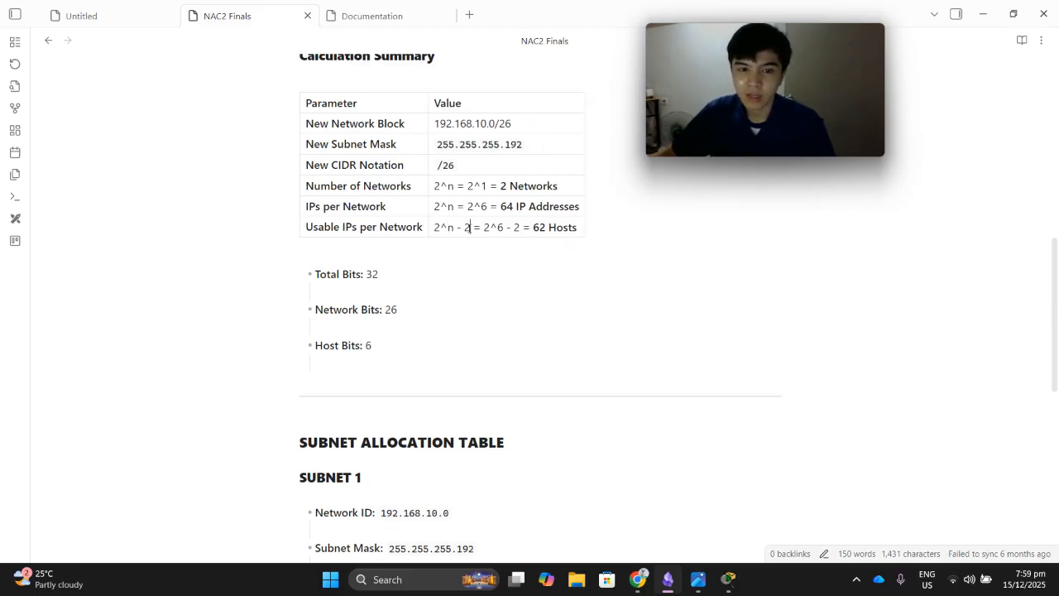
{"action": "left_click", "coordinate": [503, 226]}
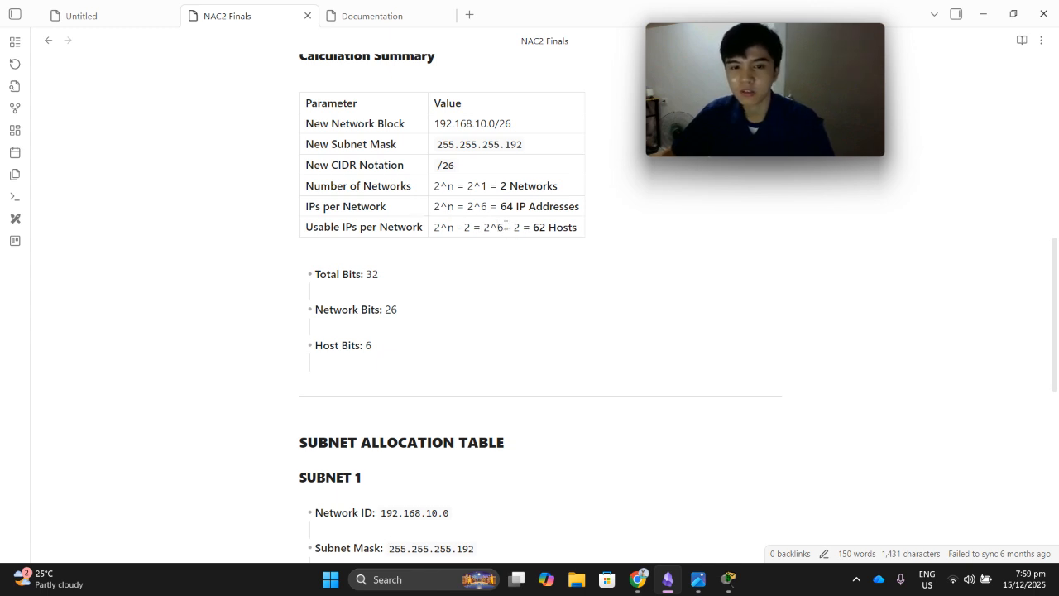
{"action": "key", "text": "Home"}
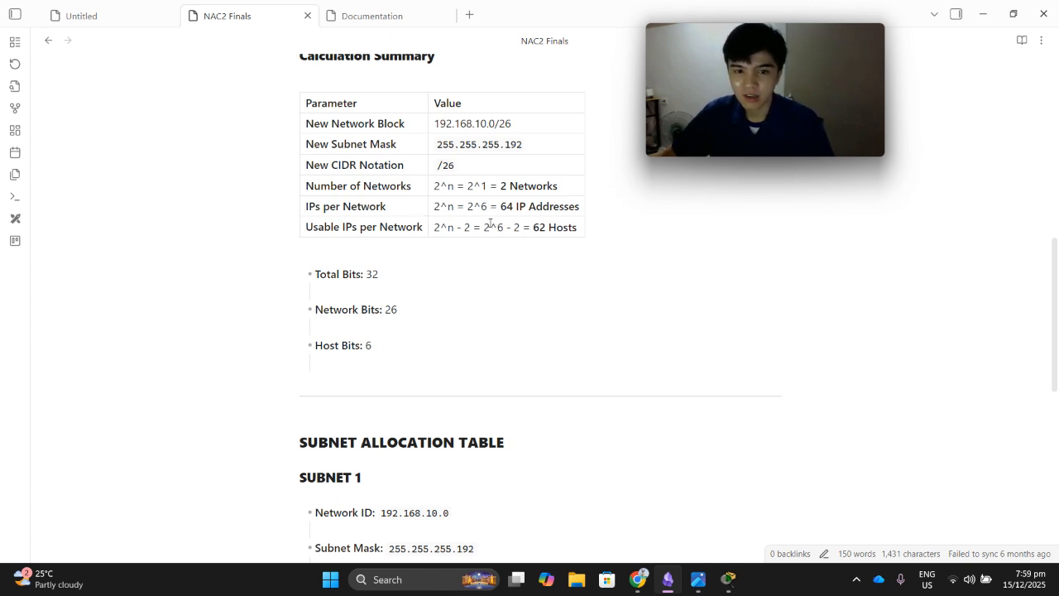
{"action": "left_click", "coordinate": [546, 227]}
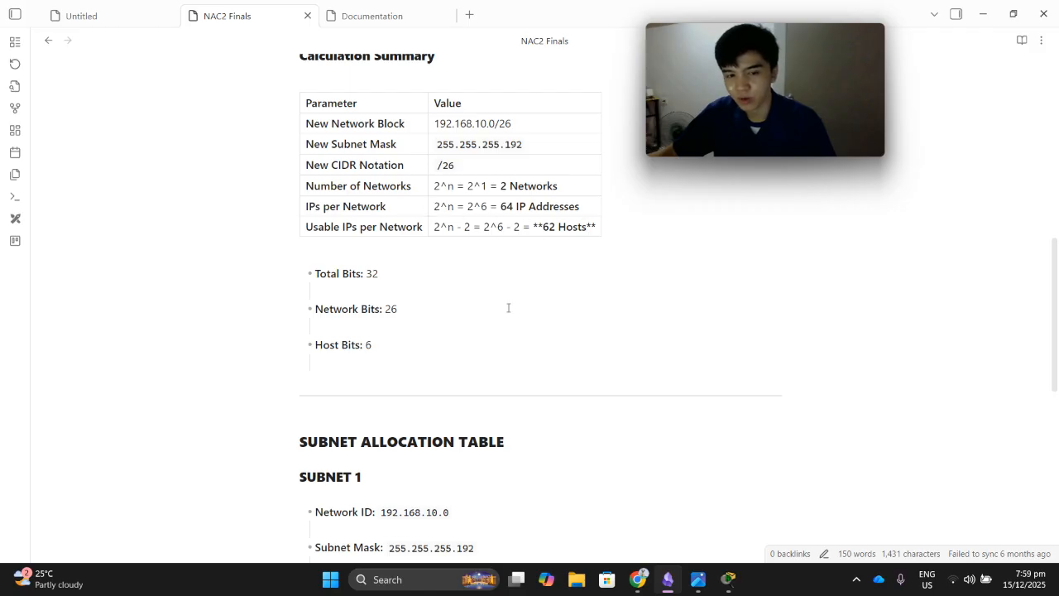
Review the Total Bits, Network Bits and Host Bits entries below the Calculation Summary table.
{"action": "scroll", "coordinate": [502, 386], "scroll_direction": "down", "scroll_amount": 5}
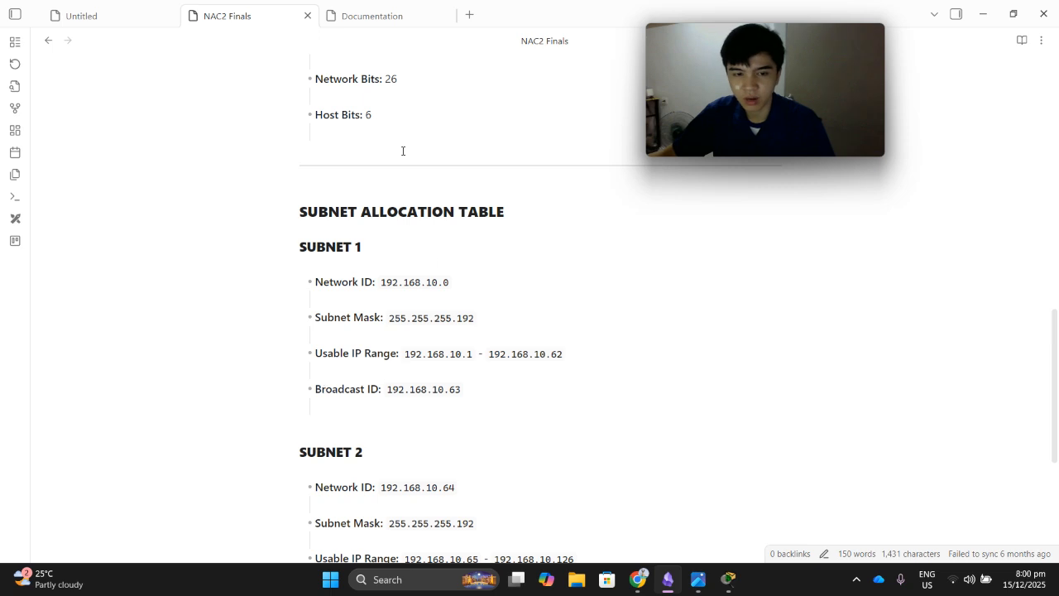
{"action": "scroll", "coordinate": [402, 152], "scroll_direction": "up", "scroll_amount": 5}
{"action": "left_click", "coordinate": [381, 274]}
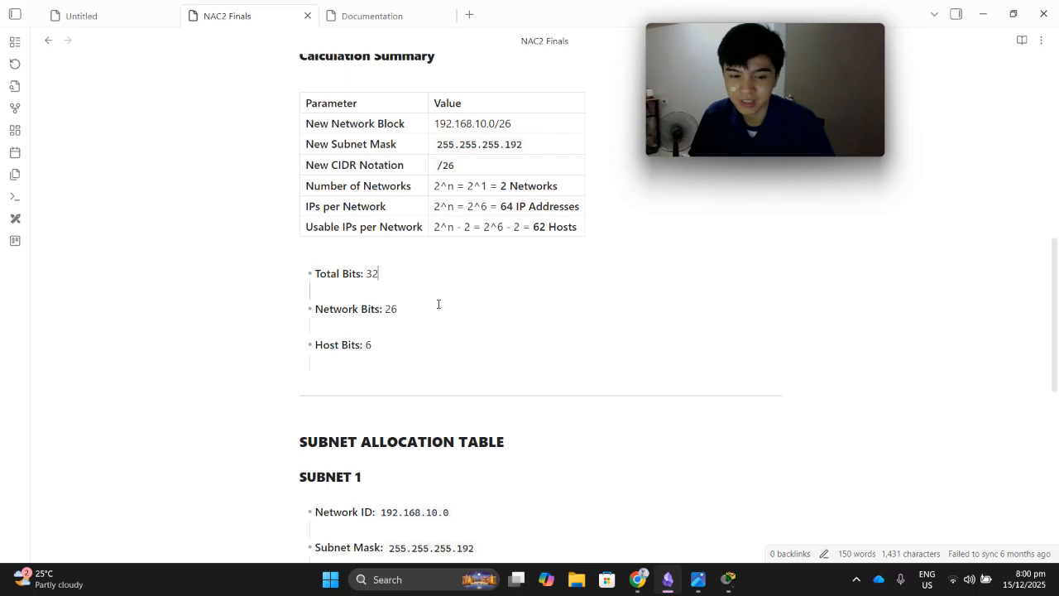
Read the Subnet Allocation Table heading and the Network ID entry under Subnet 1.
{"action": "left_click", "coordinate": [530, 439]}
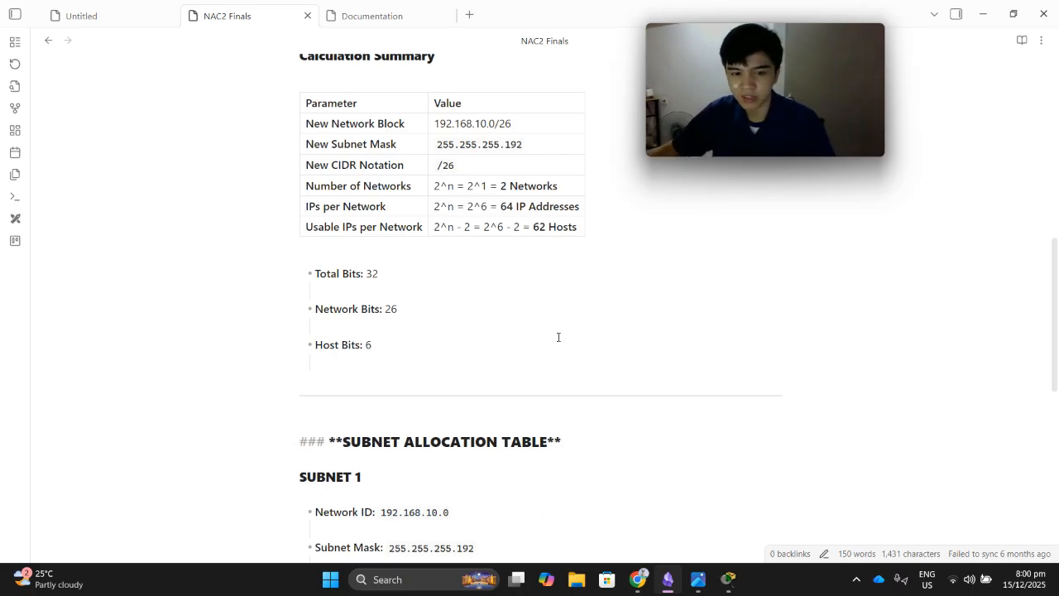
{"action": "scroll", "coordinate": [405, 372], "scroll_direction": "down", "scroll_amount": 3}
{"action": "key", "text": "Return"}
{"action": "key", "text": "Delete"}
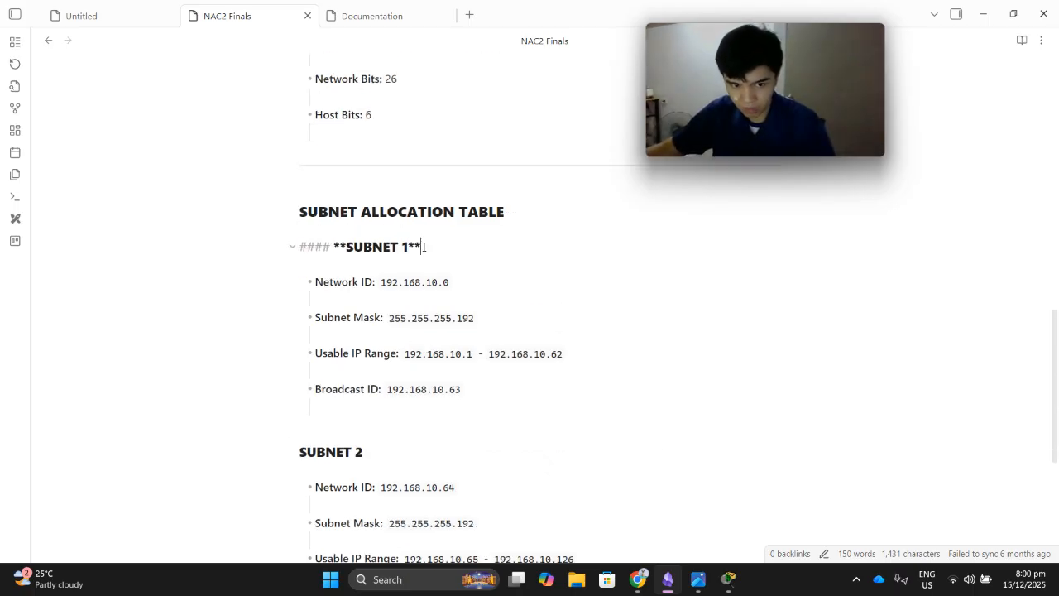
{"action": "left_click", "coordinate": [484, 277]}
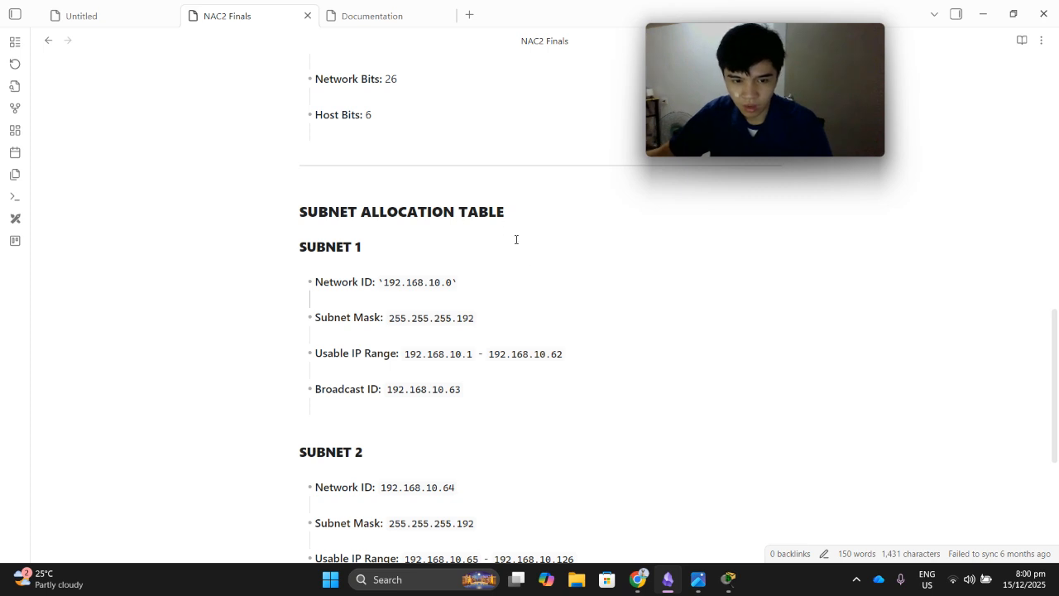
{"action": "left_click", "coordinate": [361, 285]}
Check Subnet 1's Subnet Mask entry against the New Subnet Mask value in the Calculation Summary.
{"action": "left_click", "coordinate": [386, 319]}
{"action": "left_click", "coordinate": [347, 313]}
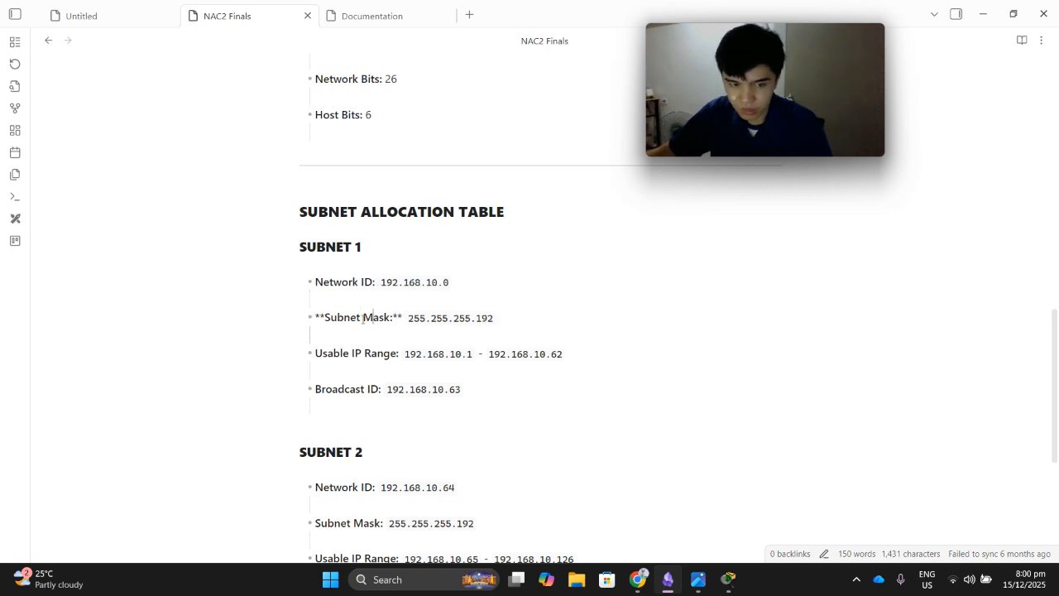
{"action": "left_click", "coordinate": [433, 320]}
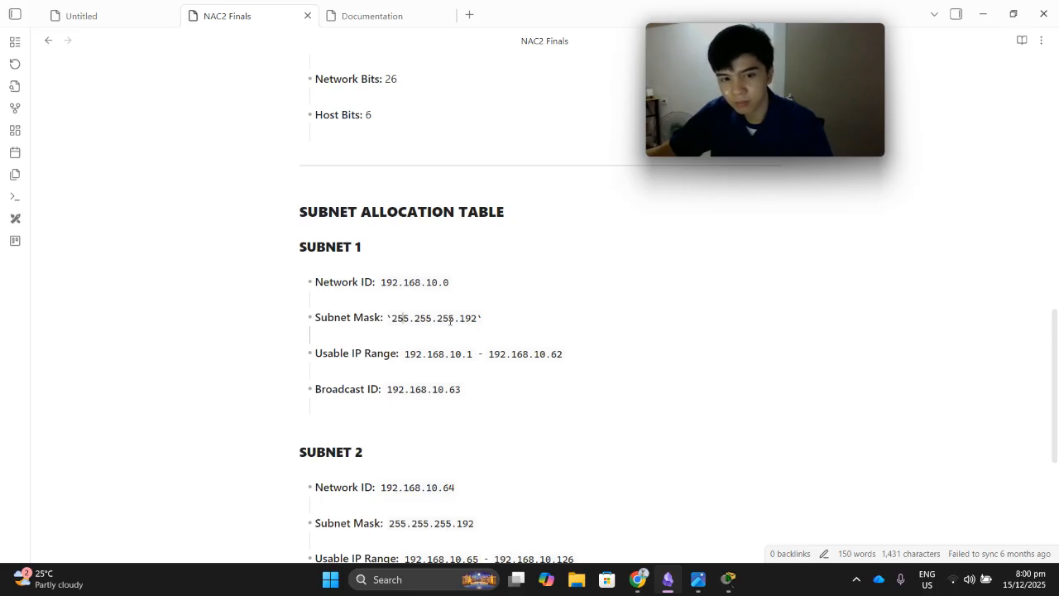
{"action": "left_click", "coordinate": [472, 317]}
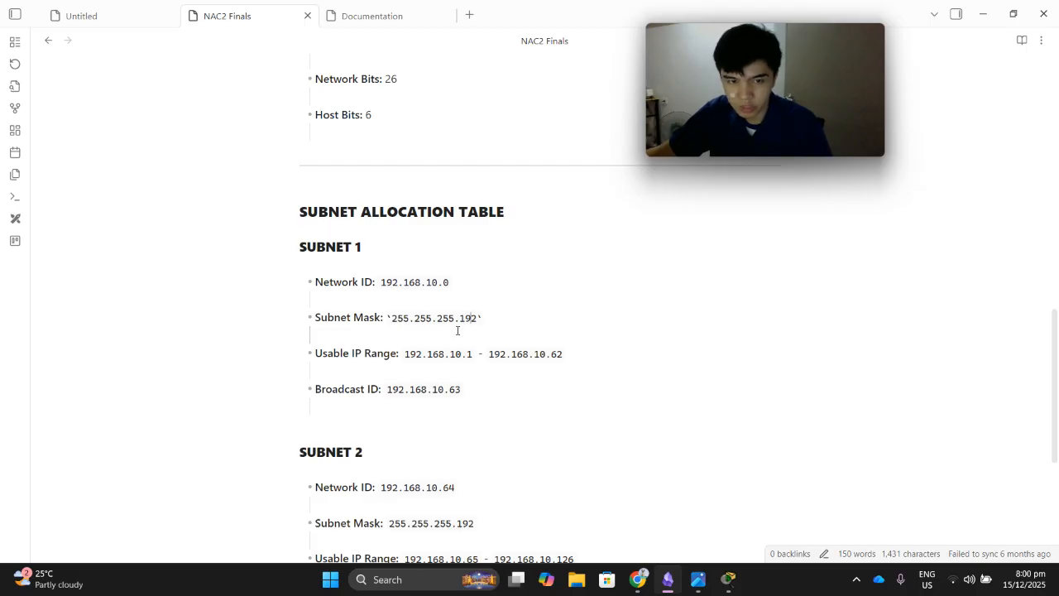
{"action": "scroll", "coordinate": [458, 330], "scroll_direction": "up", "scroll_amount": 3}
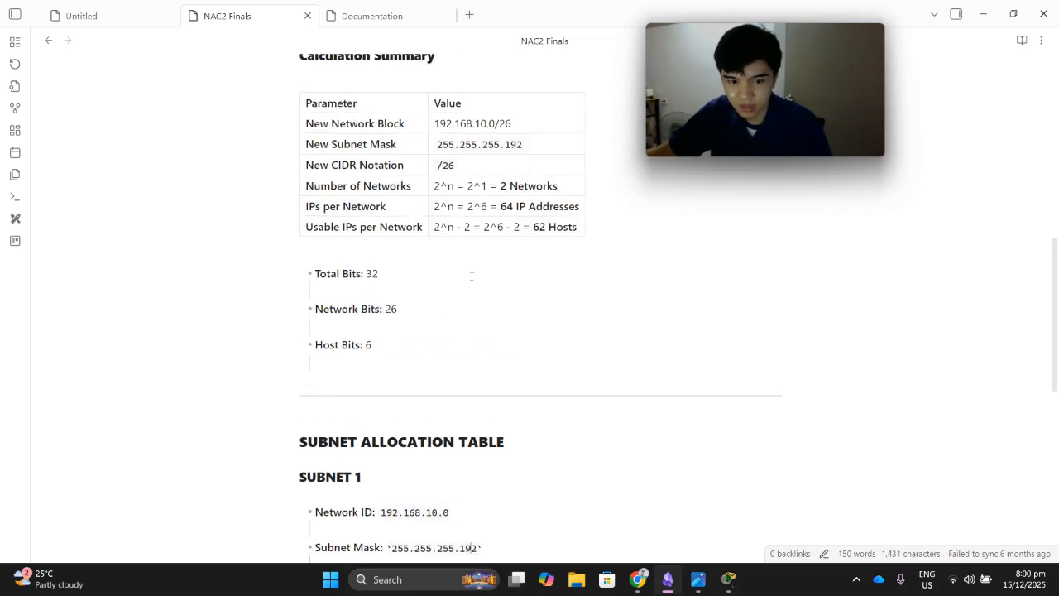
{"action": "scroll", "coordinate": [472, 276], "scroll_direction": "down", "scroll_amount": 3}
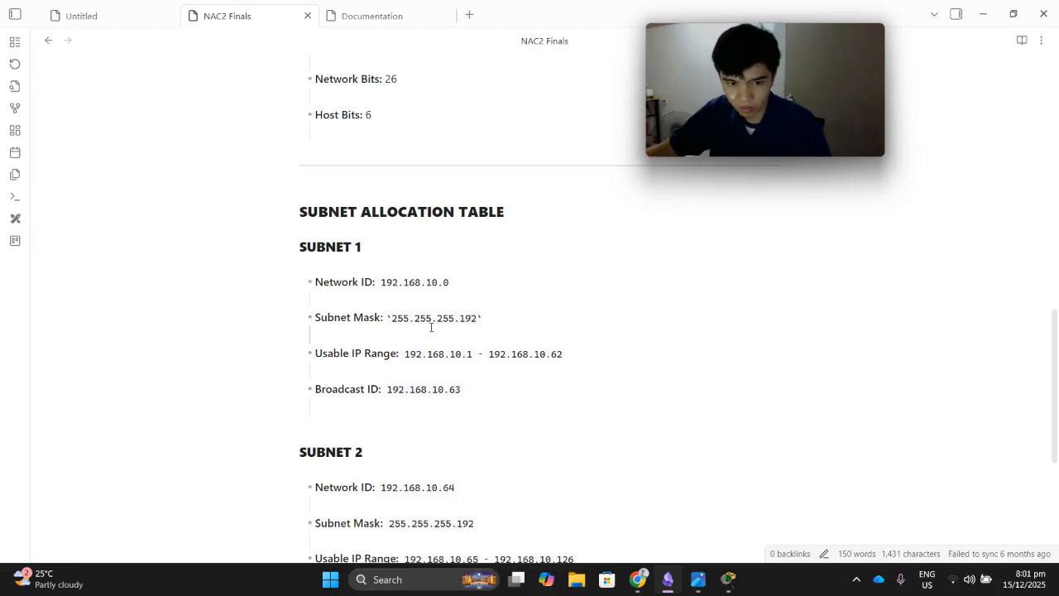
Compare Subnet 1's Network ID with the first address of its Usable IP Range.
{"action": "left_click", "coordinate": [460, 282]}
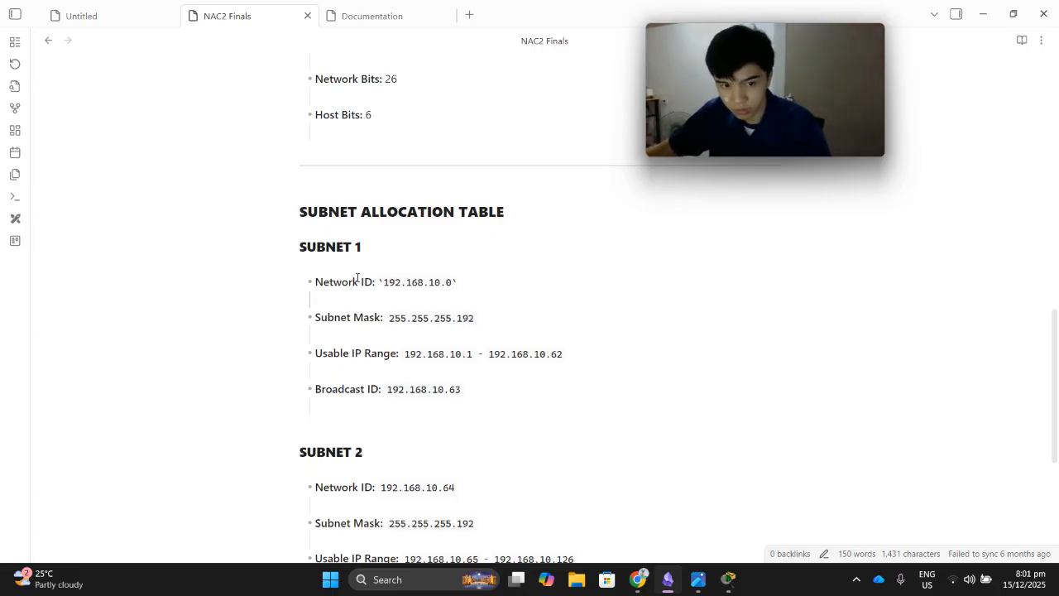
{"action": "left_click", "coordinate": [471, 356]}
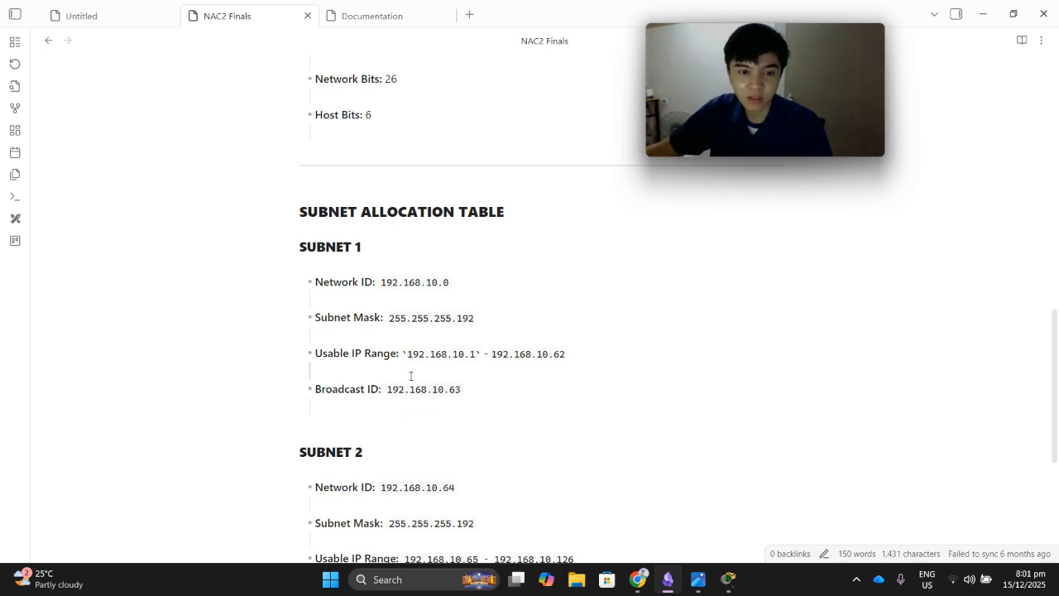
{"action": "scroll", "coordinate": [477, 298], "scroll_direction": "up", "scroll_amount": 3}
{"action": "scroll", "coordinate": [478, 298], "scroll_direction": "down", "scroll_amount": 3}
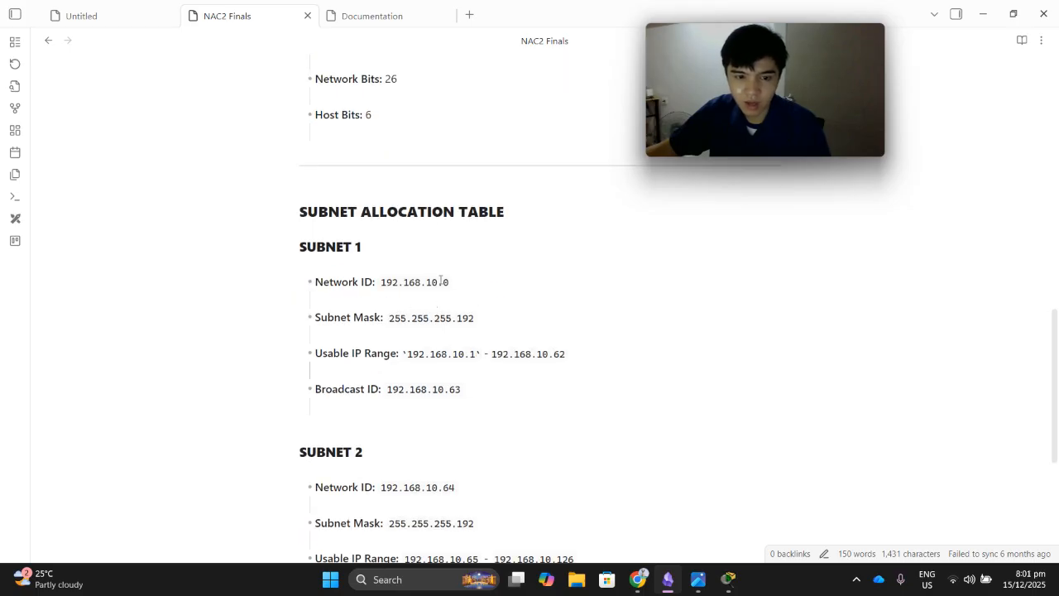
{"action": "left_click", "coordinate": [441, 284]}
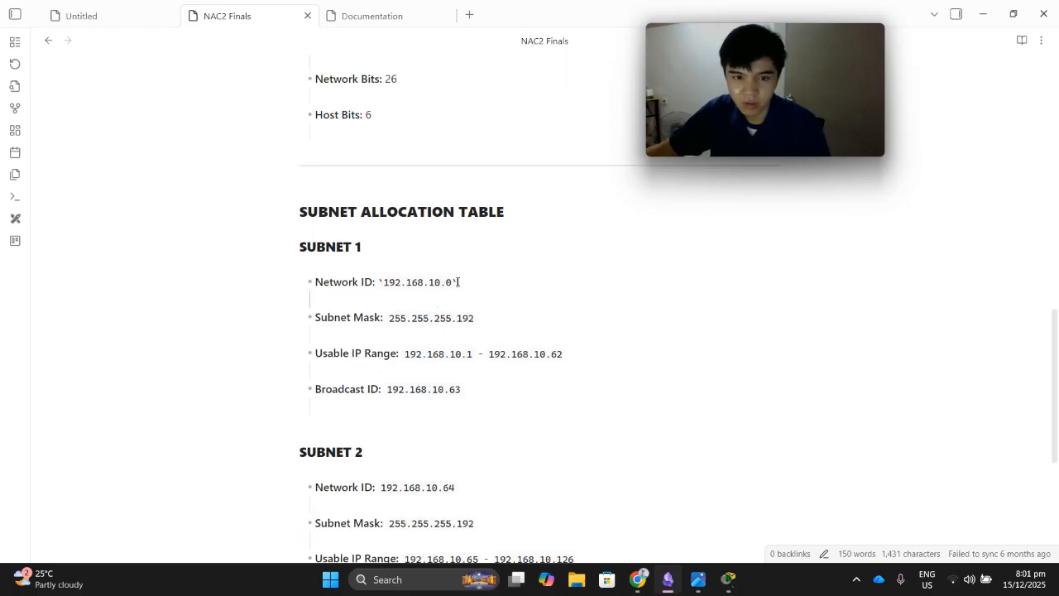
Compare the Usable IPs per Network value with the last address of Subnet 1's Usable IP Range and its Broadcast ID.
{"action": "scroll", "coordinate": [509, 203], "scroll_direction": "up", "scroll_amount": 3}
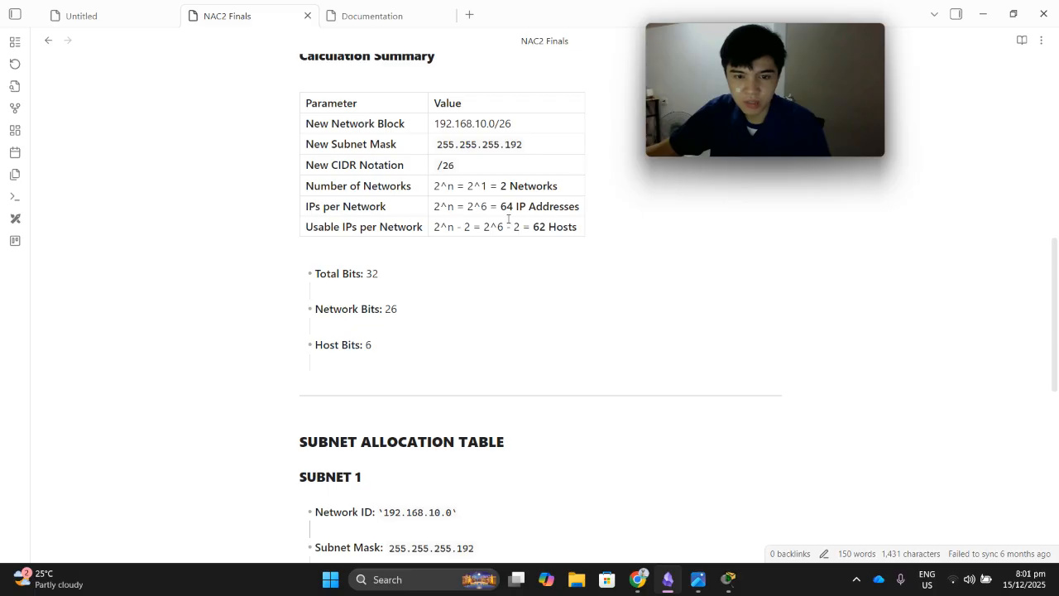
{"action": "left_click", "coordinate": [547, 226]}
{"action": "scroll", "coordinate": [538, 290], "scroll_direction": "down", "scroll_amount": 3}
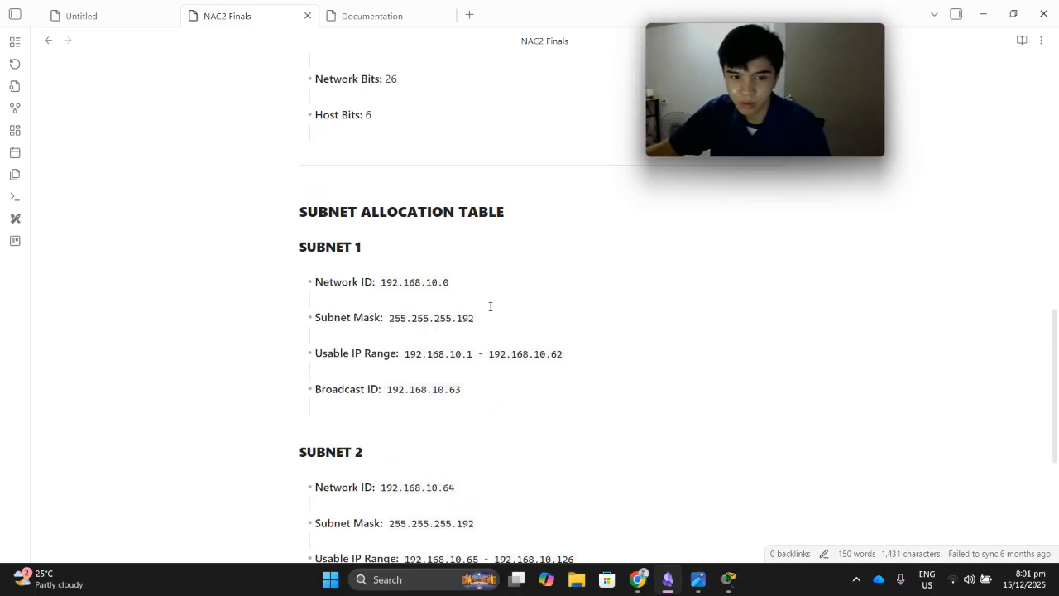
{"action": "left_click", "coordinate": [454, 283]}
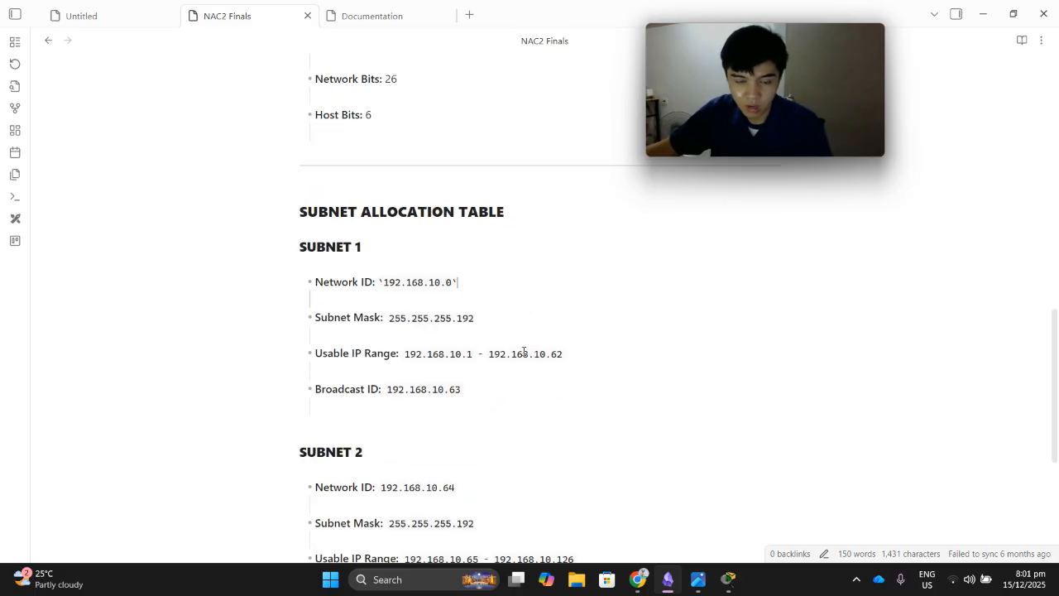
{"action": "left_click", "coordinate": [508, 353]}
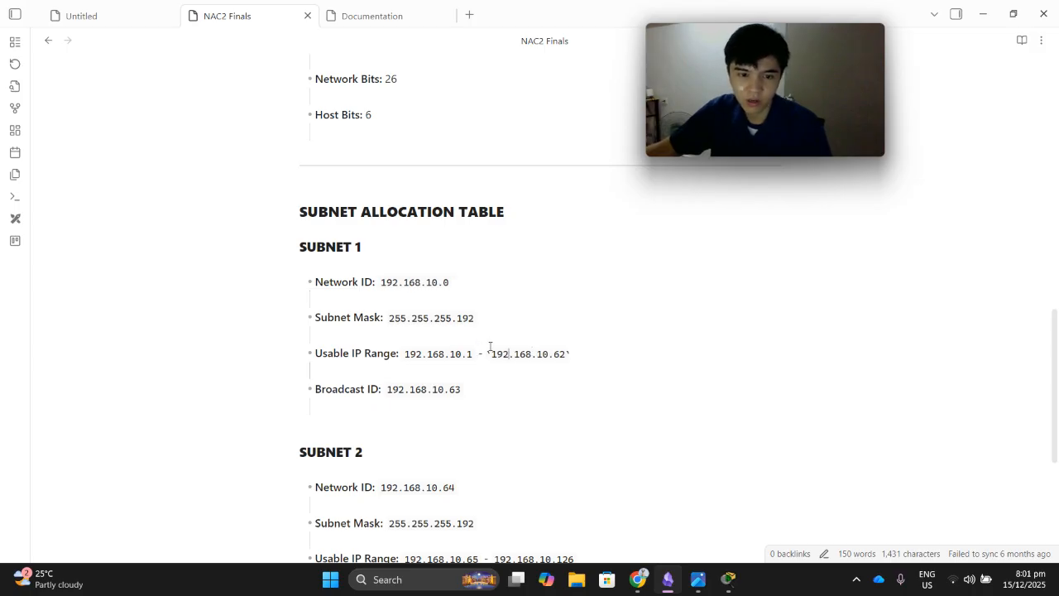
{"action": "left_click", "coordinate": [577, 358]}
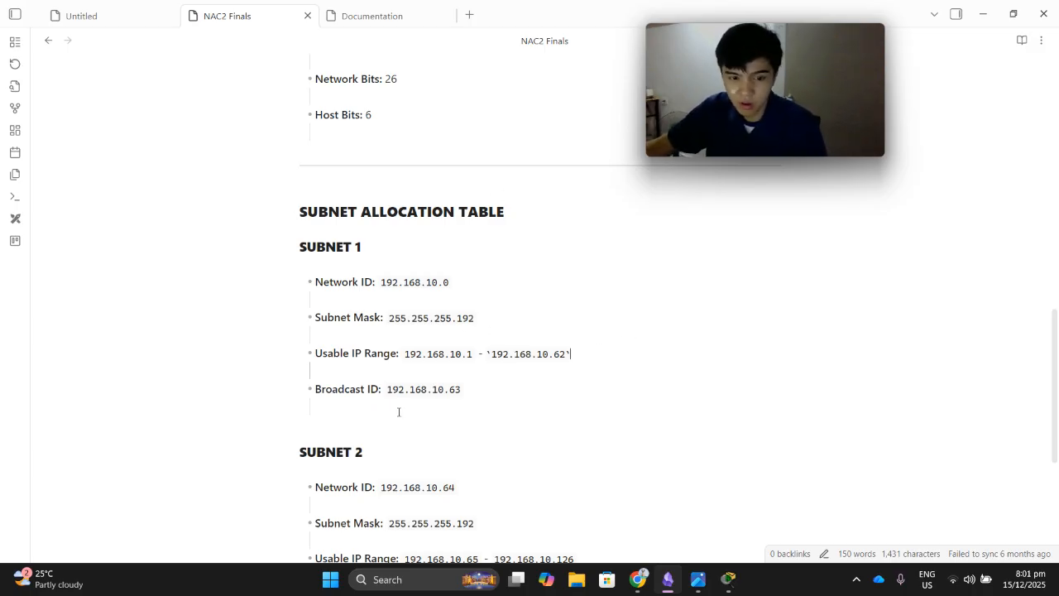
{"action": "left_click", "coordinate": [473, 396]}
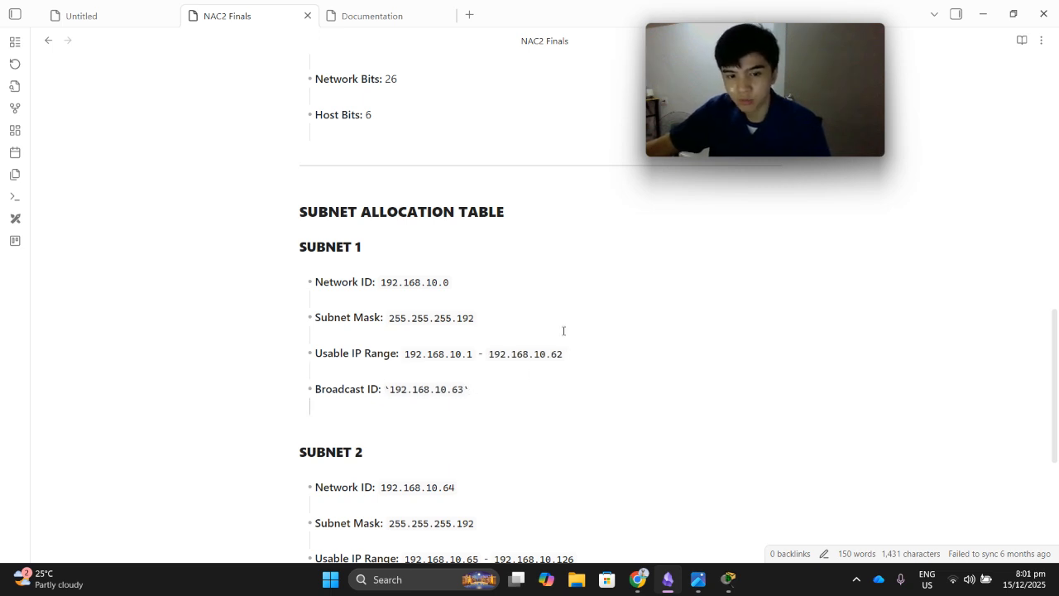
Compare the last address of Subnet 1's Usable IP Range with Subnet 1's Broadcast ID.
{"action": "left_click", "coordinate": [562, 358]}
{"action": "left_click", "coordinate": [581, 366]}
{"action": "left_click", "coordinate": [510, 355]}
{"action": "left_click", "coordinate": [569, 356]}
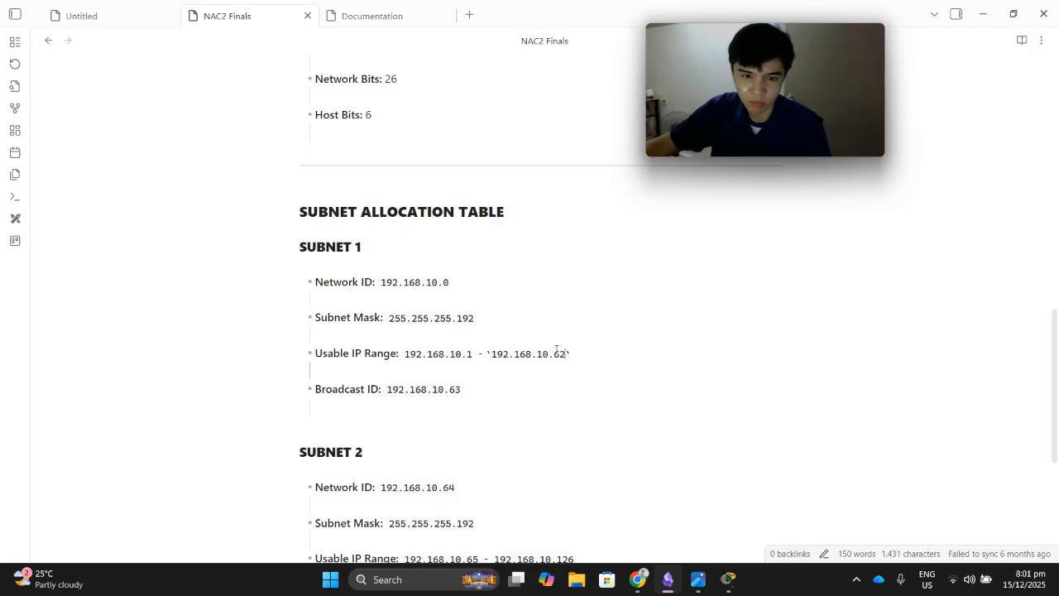
{"action": "left_click", "coordinate": [407, 389]}
{"action": "left_click", "coordinate": [480, 399]}
{"action": "left_click", "coordinate": [456, 391]}
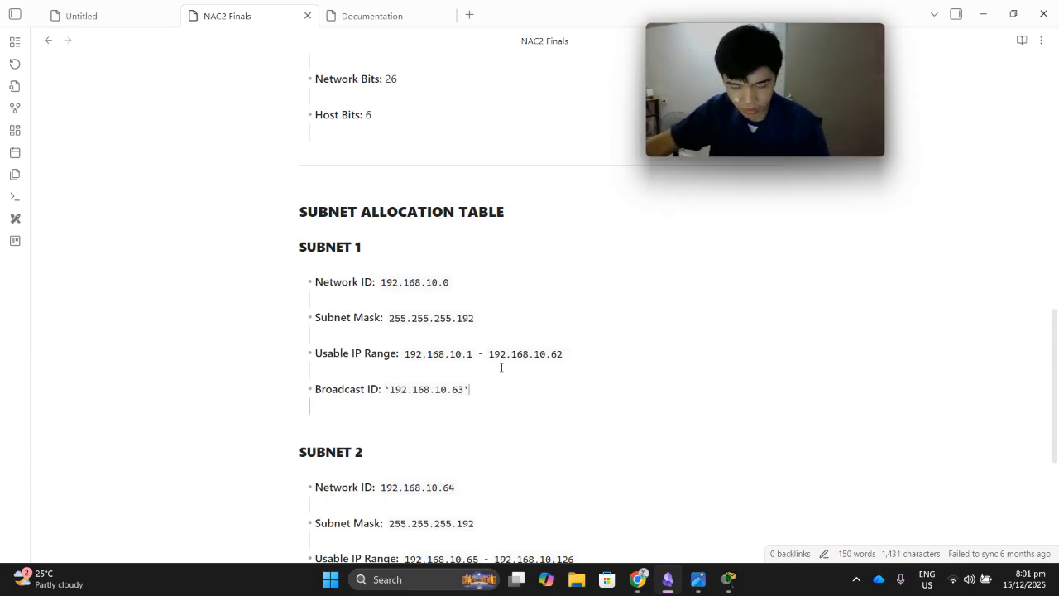
{"action": "scroll", "coordinate": [501, 367], "scroll_direction": "down", "scroll_amount": 3}
{"action": "scroll", "coordinate": [380, 314], "scroll_direction": "up", "scroll_amount": 3}
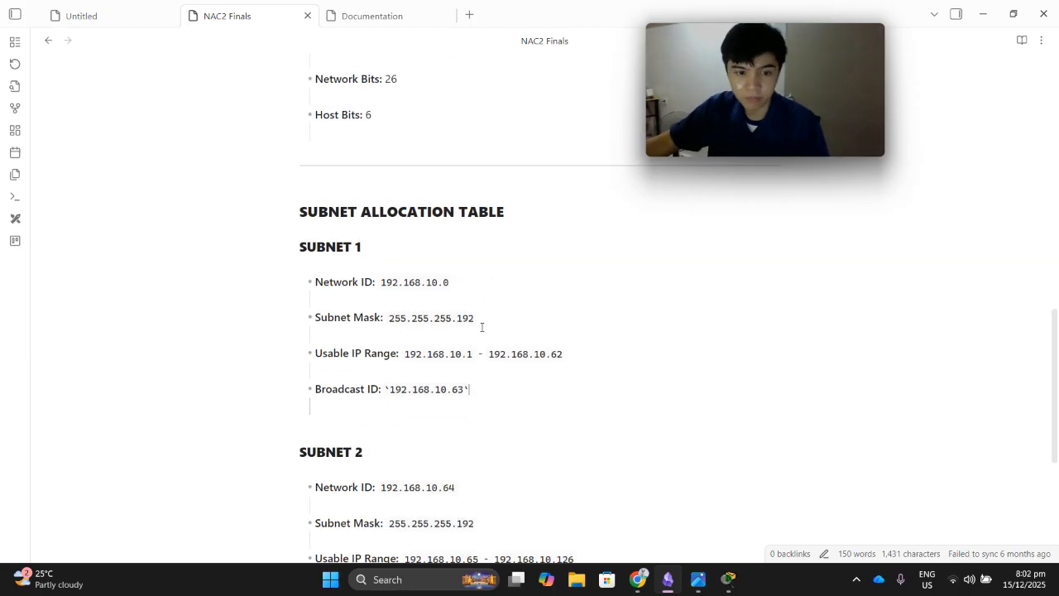
Compare Subnet 1's Broadcast ID with Subnet 2's Network ID, and read Subnet 2's Subnet Mask entry.
{"action": "scroll", "coordinate": [434, 423], "scroll_direction": "down", "scroll_amount": 1}
{"action": "scroll", "coordinate": [434, 424], "scroll_direction": "down", "scroll_amount": 5}
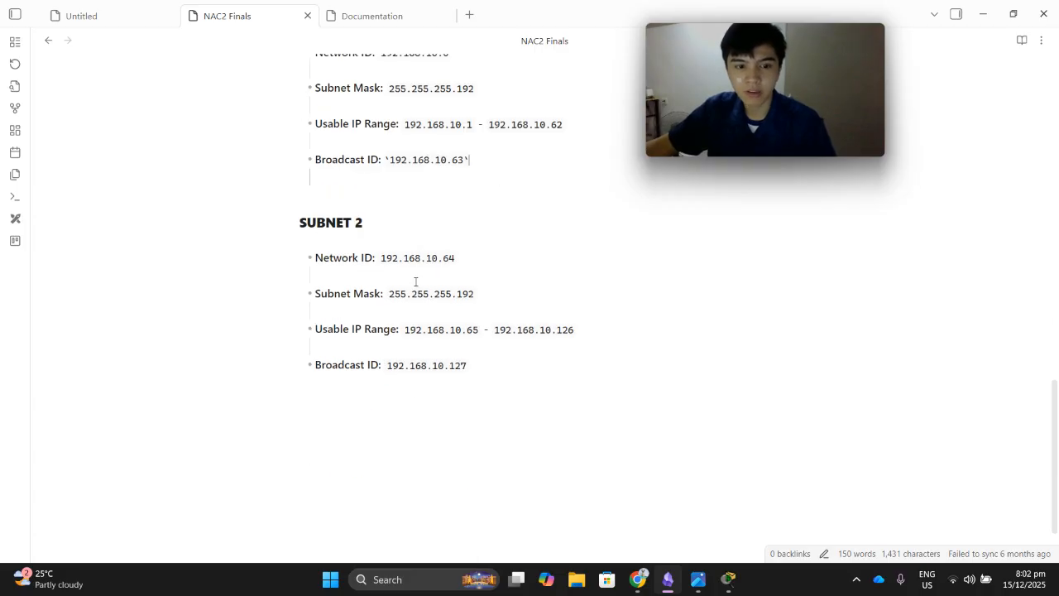
{"action": "left_click", "coordinate": [466, 257]}
{"action": "left_click", "coordinate": [480, 159]}
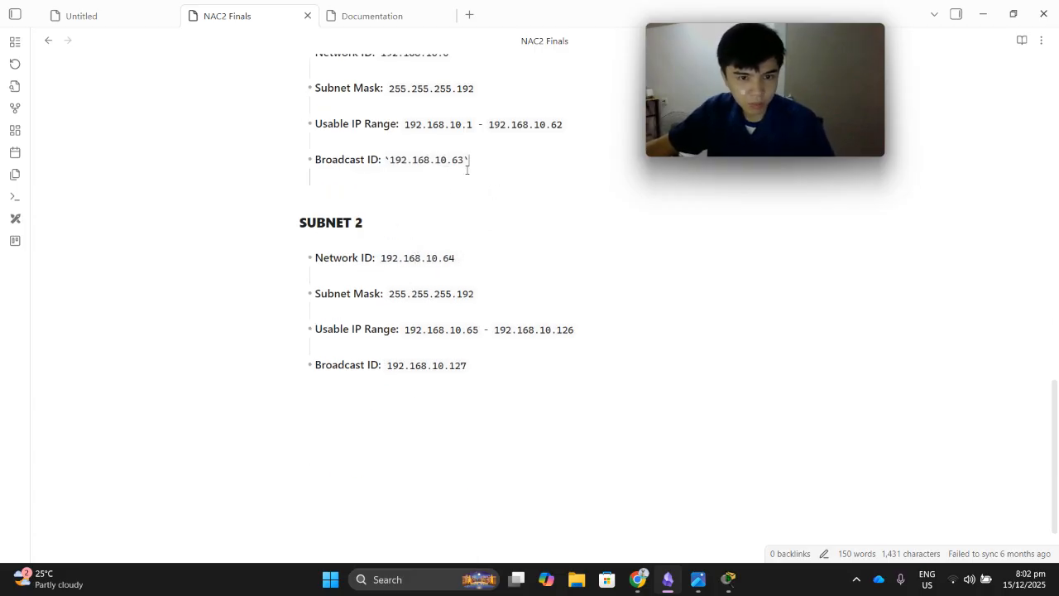
{"action": "left_click", "coordinate": [388, 258]}
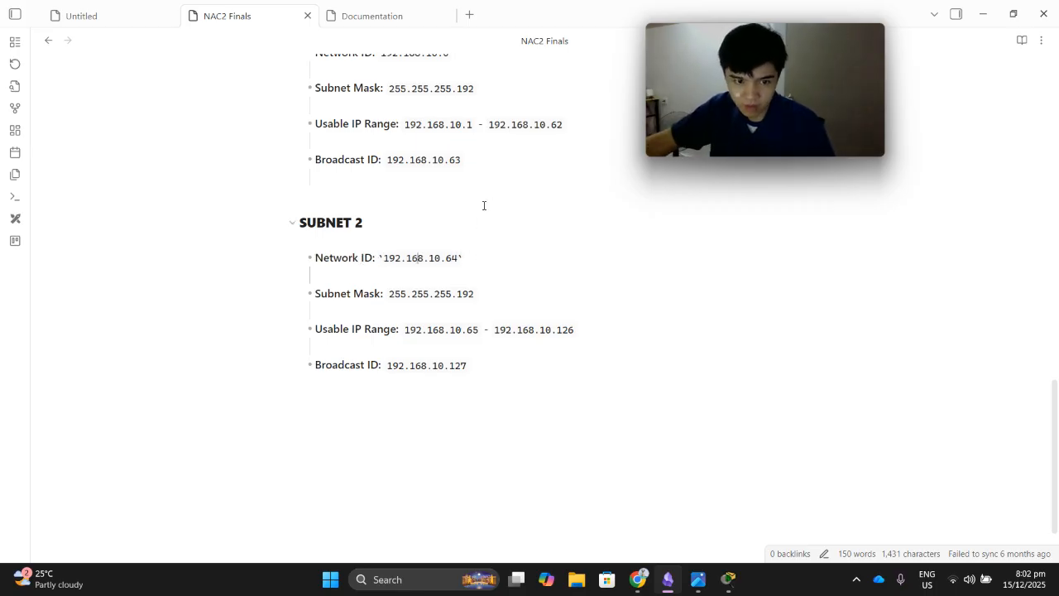
{"action": "left_click", "coordinate": [386, 302]}
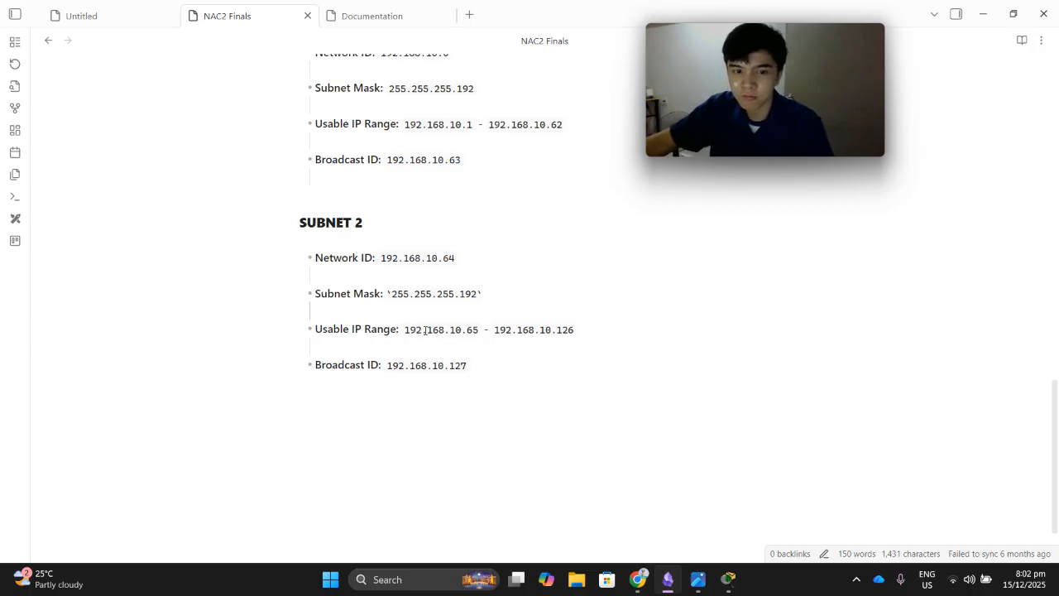
Compare Subnet 2's Network ID with the first address of its Usable IP Range, checking against the Subnet 1 entries.
{"action": "left_click", "coordinate": [457, 257]}
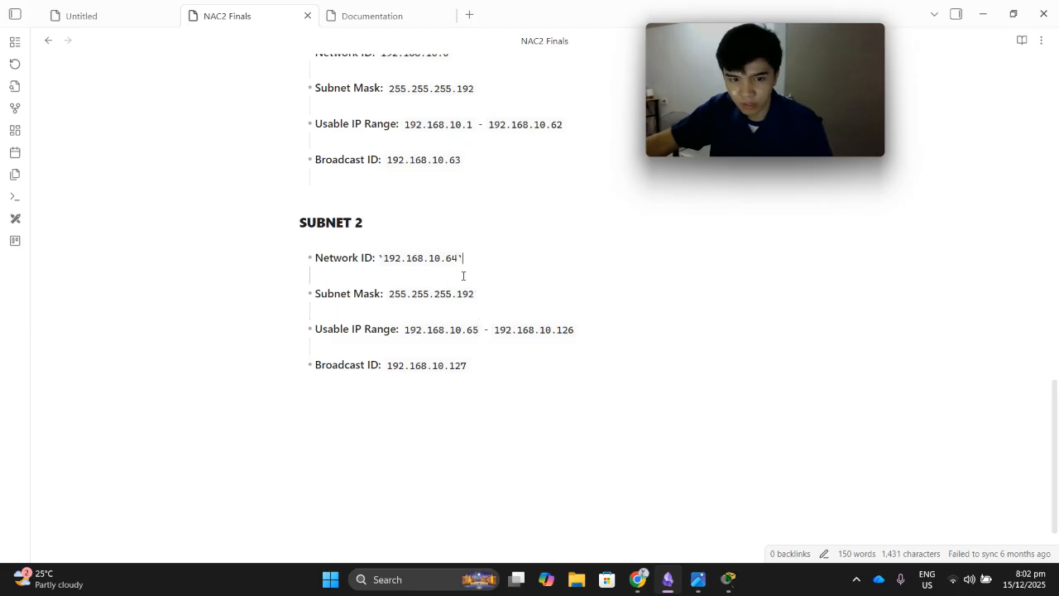
{"action": "left_click", "coordinate": [478, 336]}
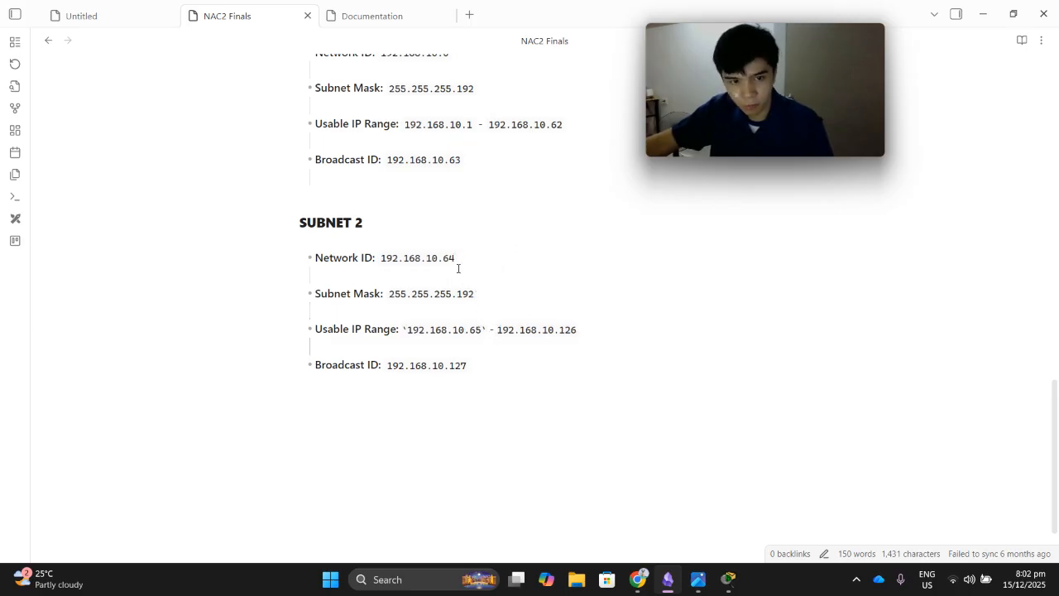
{"action": "scroll", "coordinate": [458, 276], "scroll_direction": "up", "scroll_amount": 3}
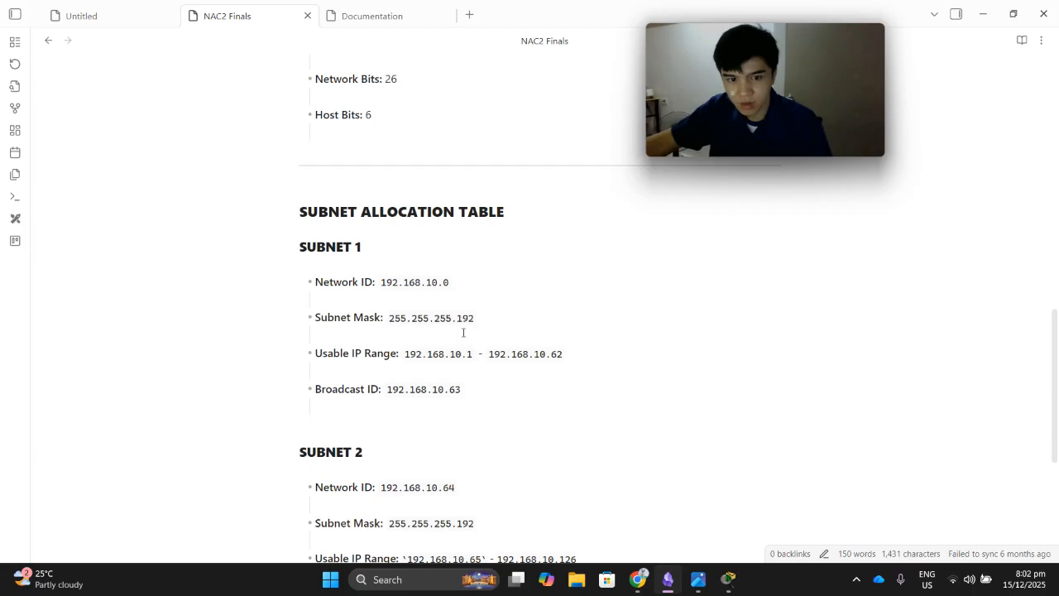
{"action": "scroll", "coordinate": [464, 333], "scroll_direction": "down", "scroll_amount": 3}
{"action": "scroll", "coordinate": [452, 253], "scroll_direction": "up", "scroll_amount": 6}
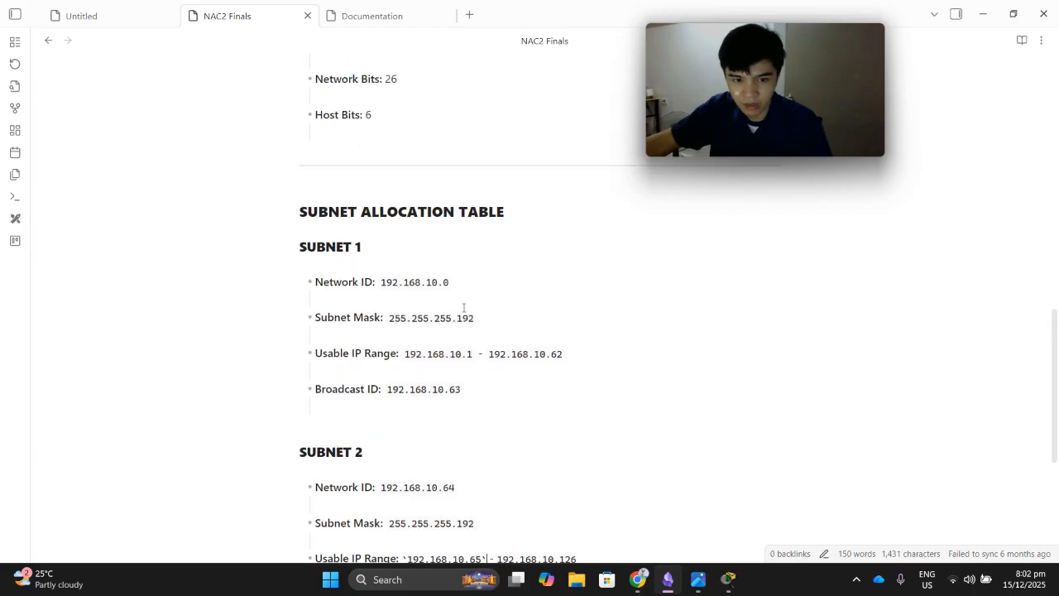
{"action": "scroll", "coordinate": [466, 286], "scroll_direction": "down", "scroll_amount": 6}
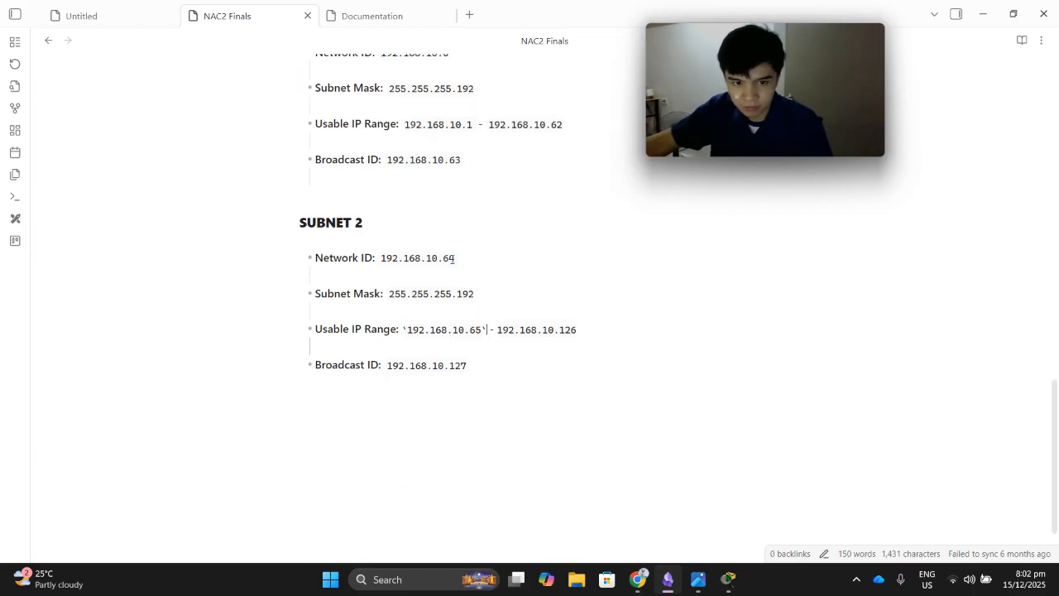
{"action": "left_click", "coordinate": [463, 265]}
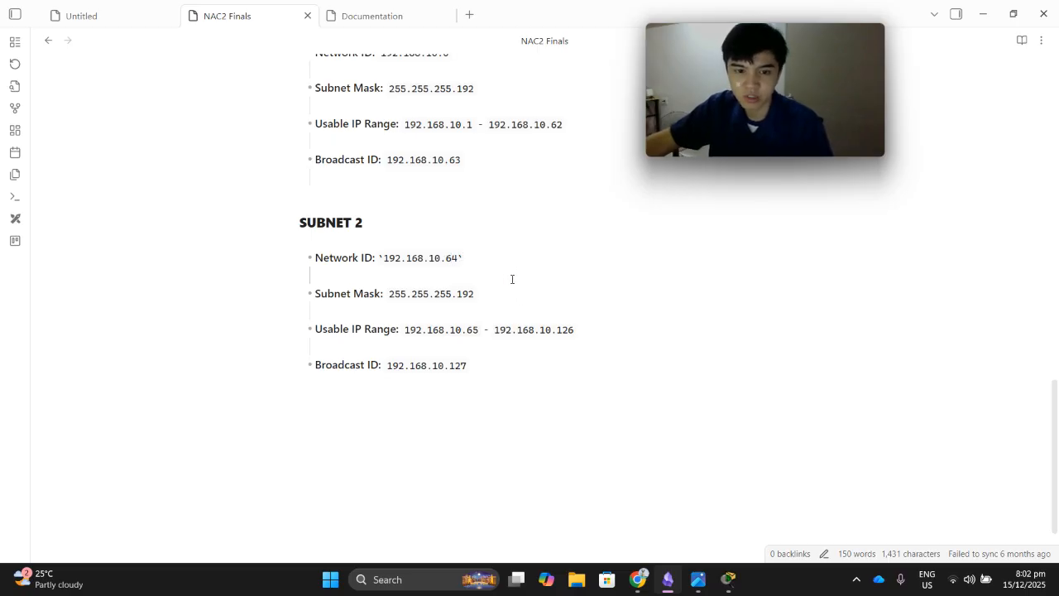
{"action": "key", "text": "Left"}
{"action": "key", "text": "Left"}
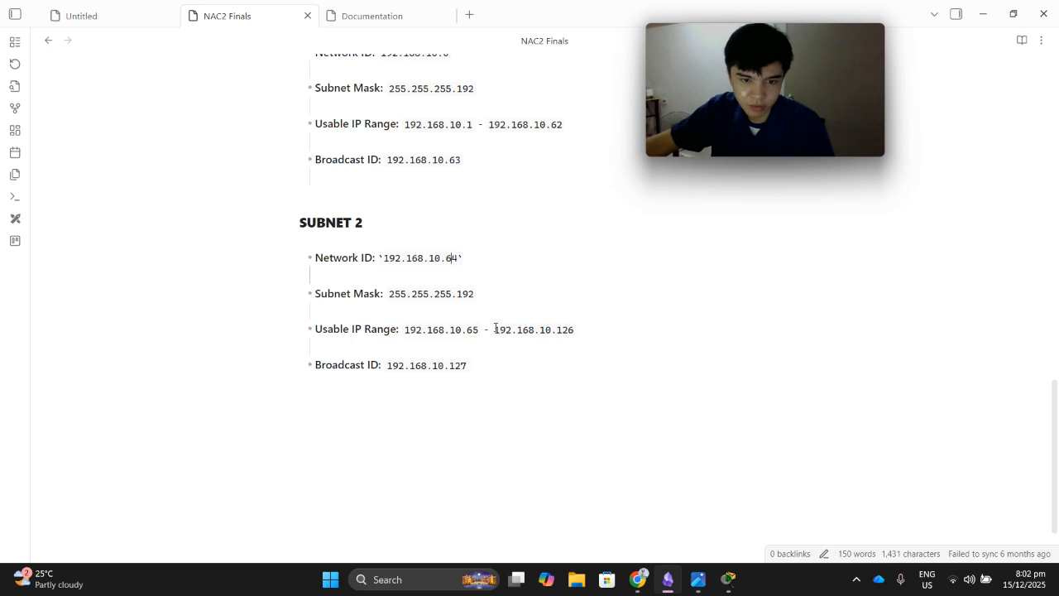
Read both ends of Subnet 2's Usable IP Range and its Broadcast ID.
{"action": "double_click", "coordinate": [451, 328]}
{"action": "left_click", "coordinate": [509, 334]}
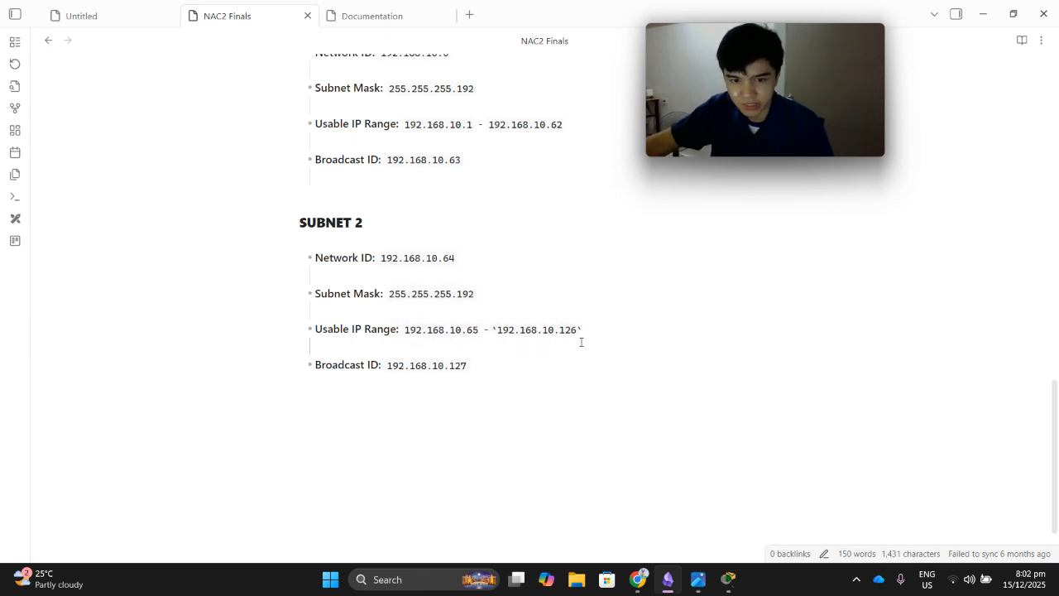
{"action": "left_click", "coordinate": [360, 364]}
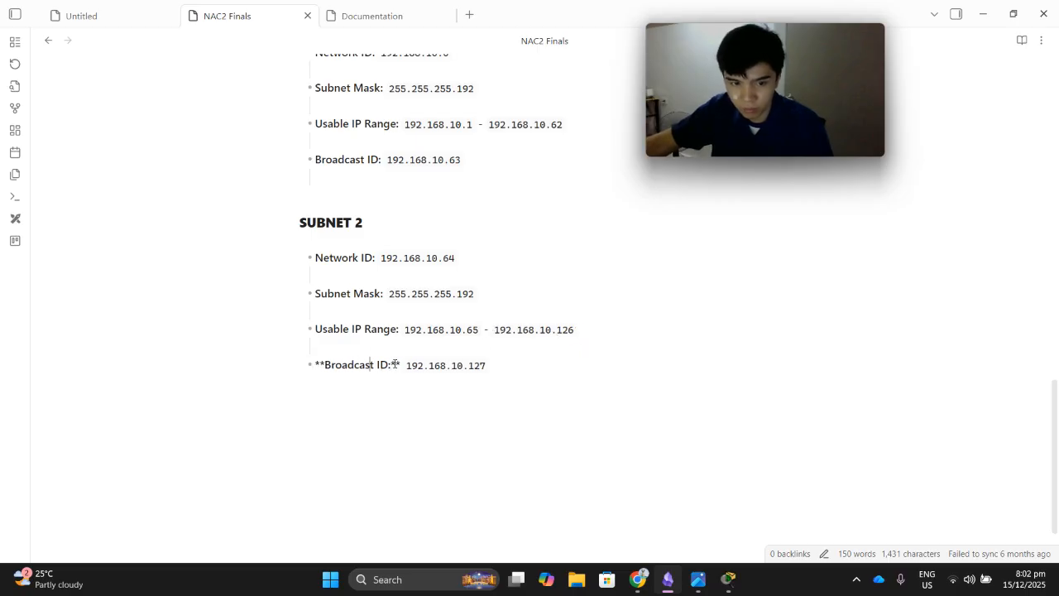
{"action": "left_click", "coordinate": [422, 365]}
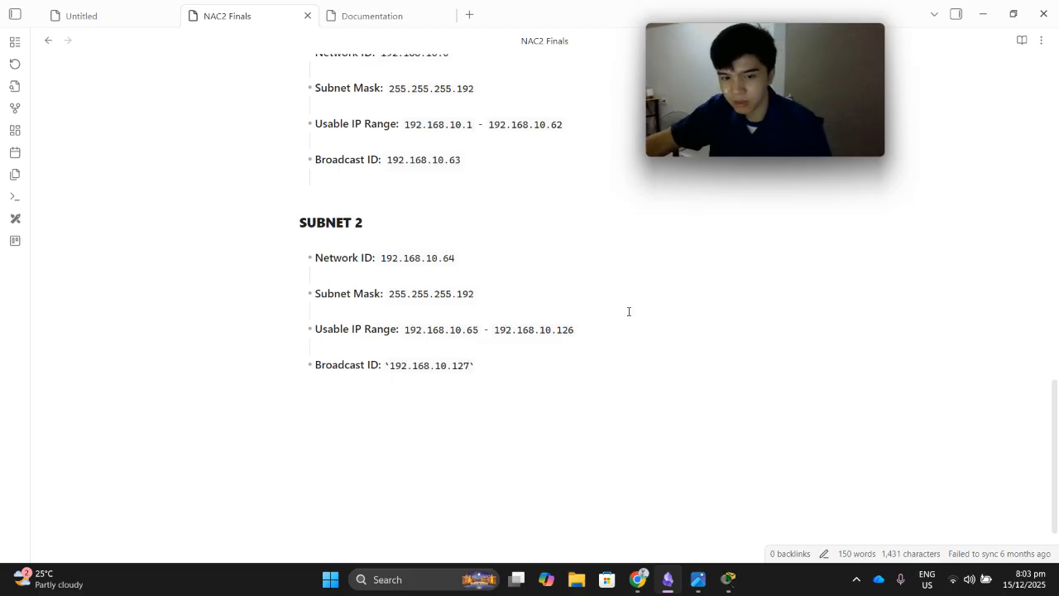
Switch to Cisco Packet Tracer and place a 2911 router with two 2960 switches below it, one on each side.
{"action": "left_click", "coordinate": [728, 579]}
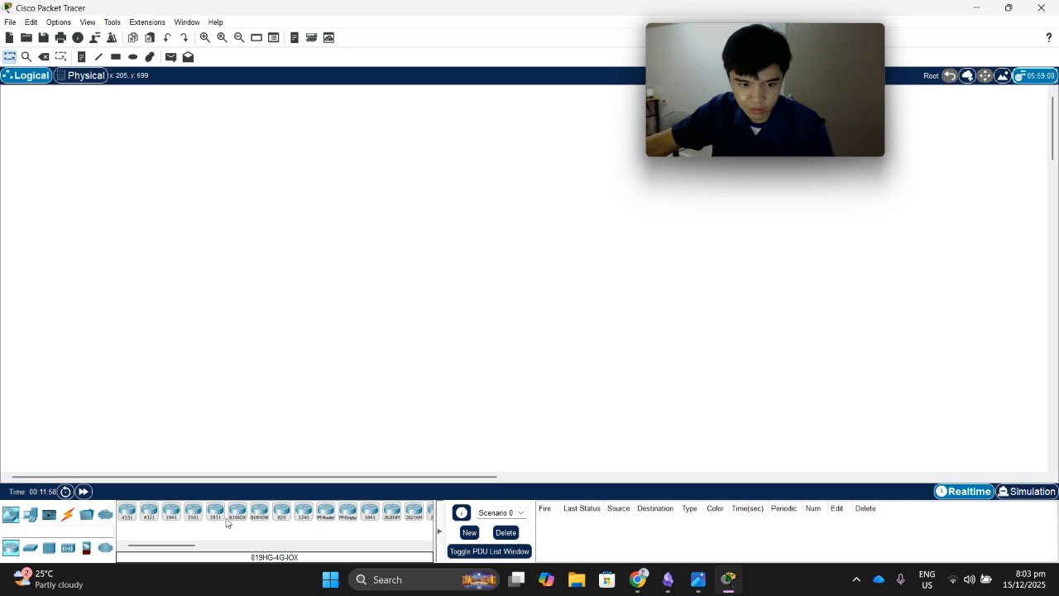
{"action": "left_click_drag", "start_coordinate": [214, 512], "coordinate": [414, 202]}
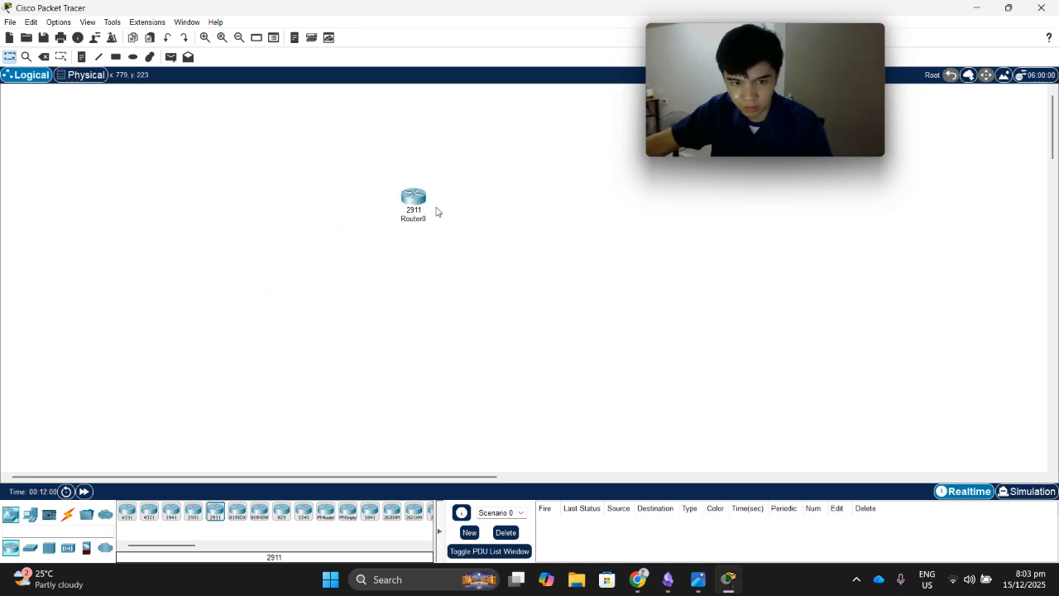
{"action": "left_click", "coordinate": [30, 547]}
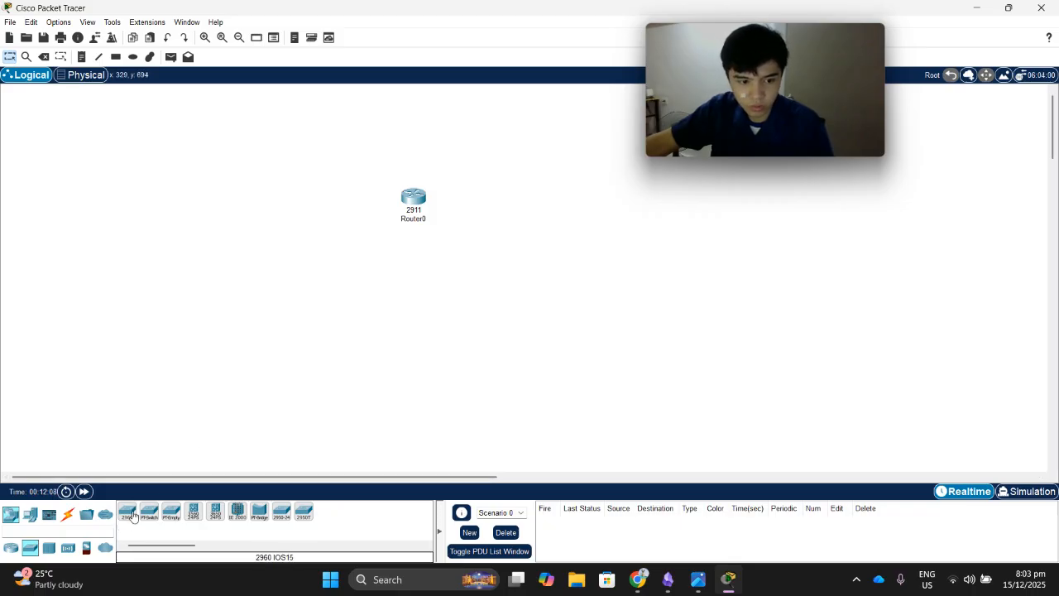
{"action": "left_click_drag", "start_coordinate": [133, 516], "coordinate": [286, 281]}
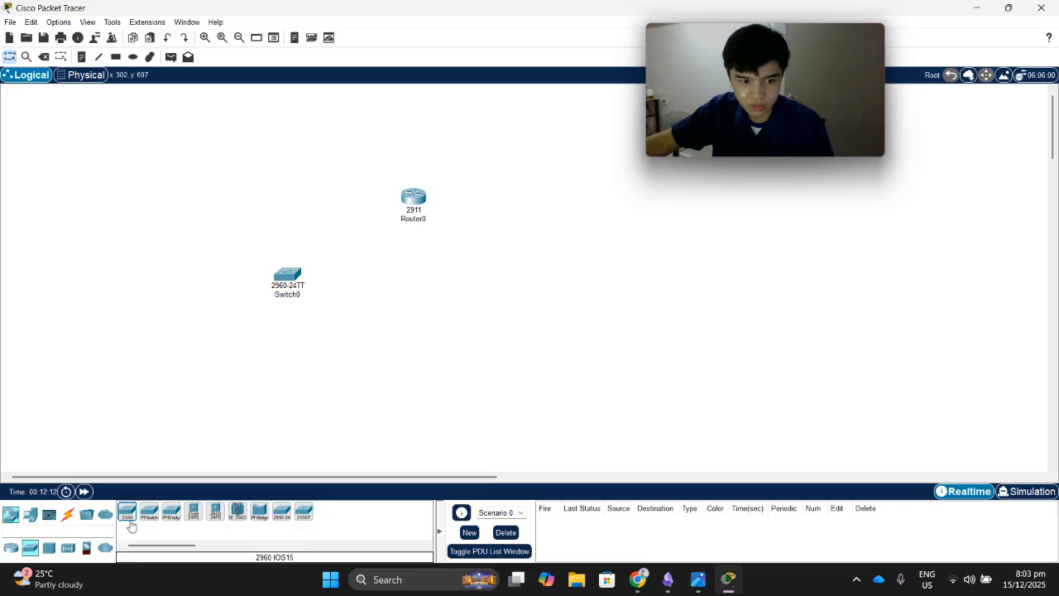
{"action": "left_click_drag", "start_coordinate": [130, 515], "coordinate": [507, 270]}
{"action": "left_click_drag", "start_coordinate": [287, 281], "coordinate": [334, 263]}
{"action": "left_click_drag", "start_coordinate": [501, 261], "coordinate": [490, 256]}
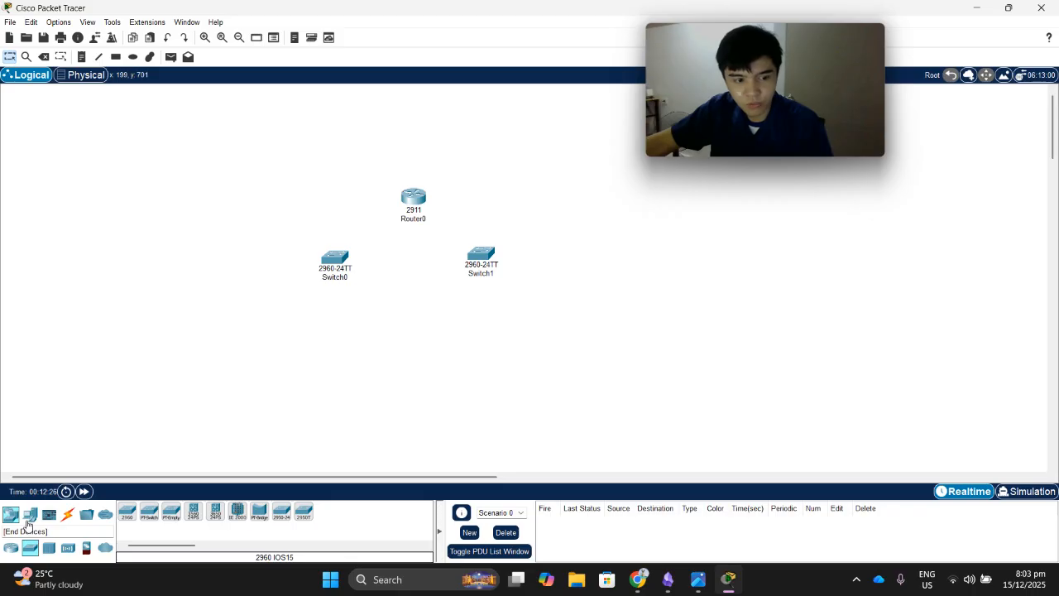
Add four PCs in a row below the two switches.
{"action": "left_click", "coordinate": [29, 513]}
{"action": "left_click_drag", "start_coordinate": [128, 513], "coordinate": [233, 331]}
{"action": "left_click_drag", "start_coordinate": [131, 516], "coordinate": [389, 333]}
{"action": "left_click_drag", "start_coordinate": [129, 520], "coordinate": [447, 332]}
{"action": "left_click_drag", "start_coordinate": [127, 517], "coordinate": [522, 339]}
Align the four PCs in an even row, with PC0 and PC1 under Switch0 and PC2 and PC3 under Switch1.
{"action": "left_click_drag", "start_coordinate": [380, 334], "coordinate": [351, 326]}
{"action": "left_click_drag", "start_coordinate": [236, 325], "coordinate": [283, 329]}
{"action": "left_click_drag", "start_coordinate": [361, 326], "coordinate": [367, 328]}
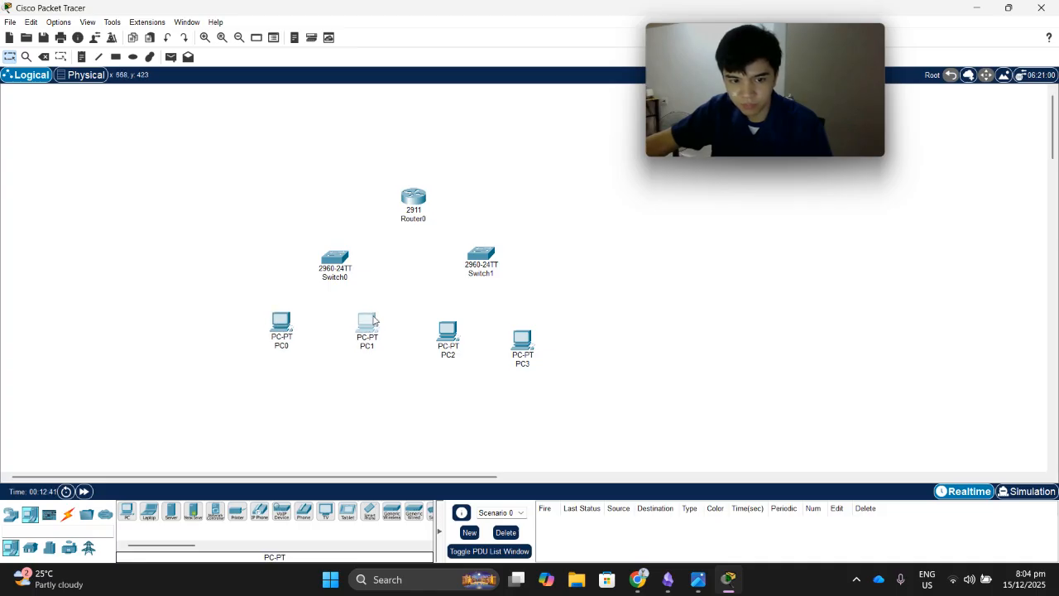
{"action": "left_click_drag", "start_coordinate": [446, 328], "coordinate": [441, 324]}
{"action": "left_click_drag", "start_coordinate": [524, 352], "coordinate": [524, 331]}
{"action": "left_click", "coordinate": [439, 324]}
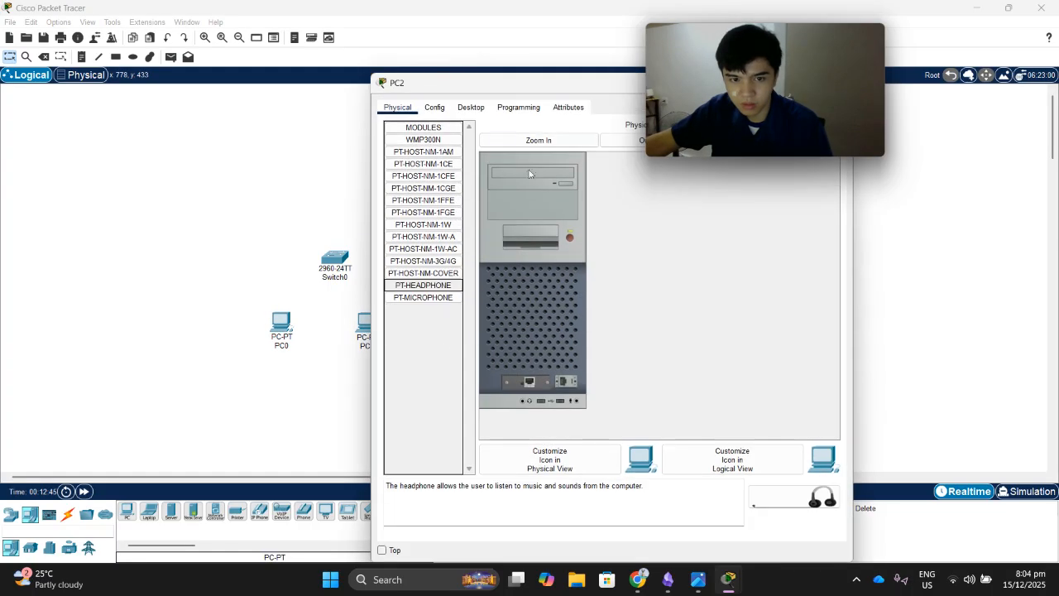
{"action": "left_click_drag", "start_coordinate": [580, 88], "coordinate": [317, 117]}
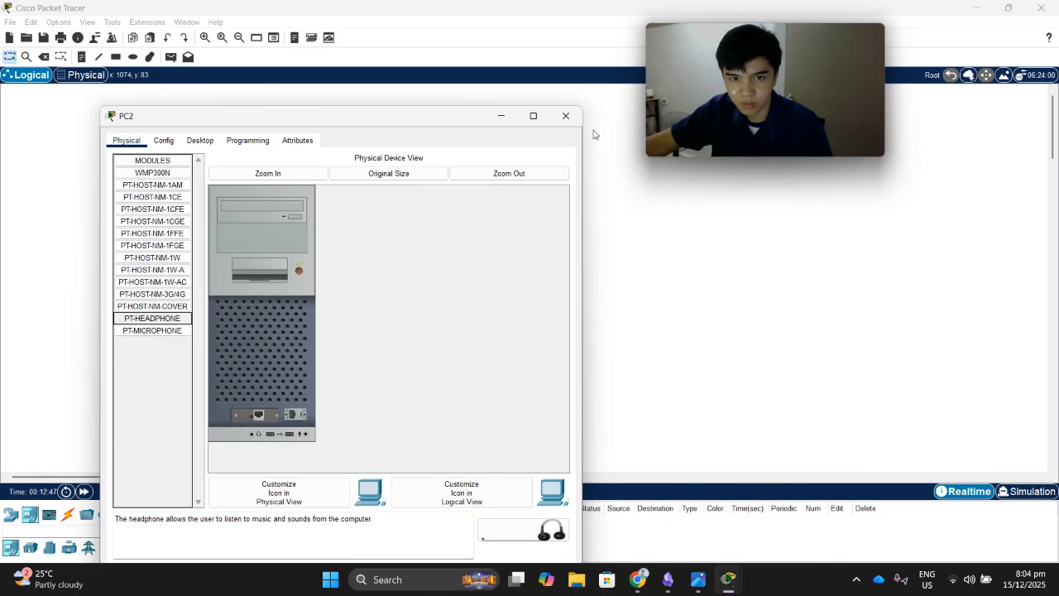
{"action": "left_click", "coordinate": [580, 114]}
{"action": "left_click_drag", "start_coordinate": [443, 326], "coordinate": [447, 325]}
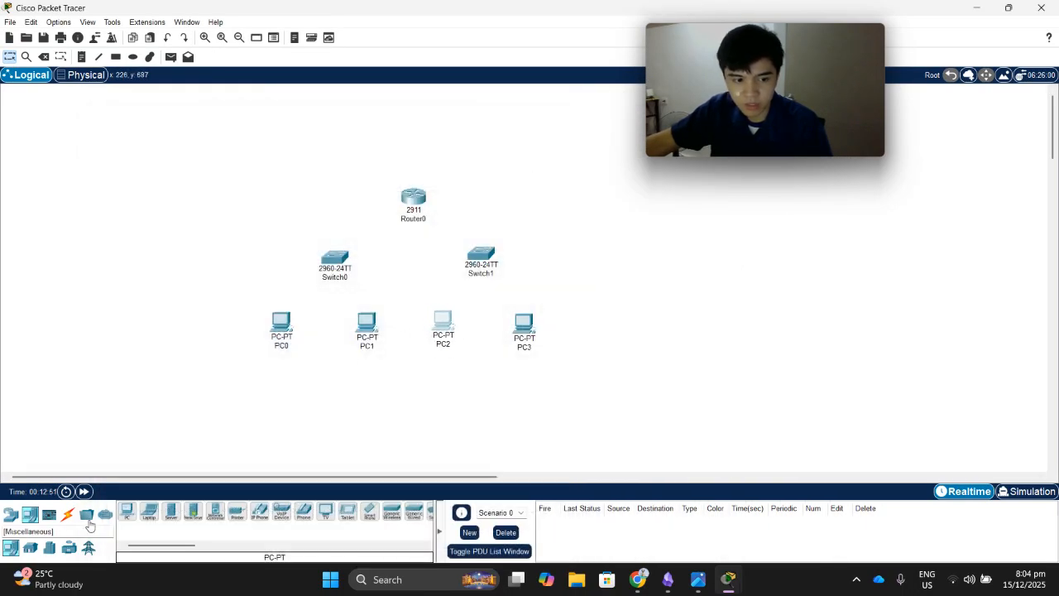
Connect Router0's GigabitEthernet0/0 to Switch0's FastEthernet0/1 with a Copper Straight-Through cable.
{"action": "left_click", "coordinate": [68, 517]}
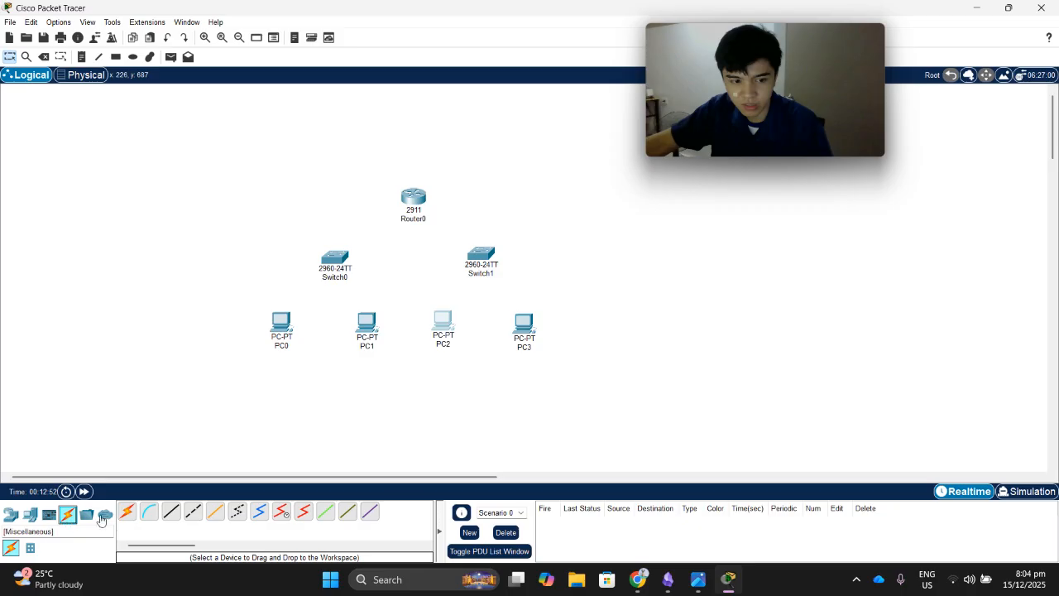
{"action": "left_click", "coordinate": [171, 512]}
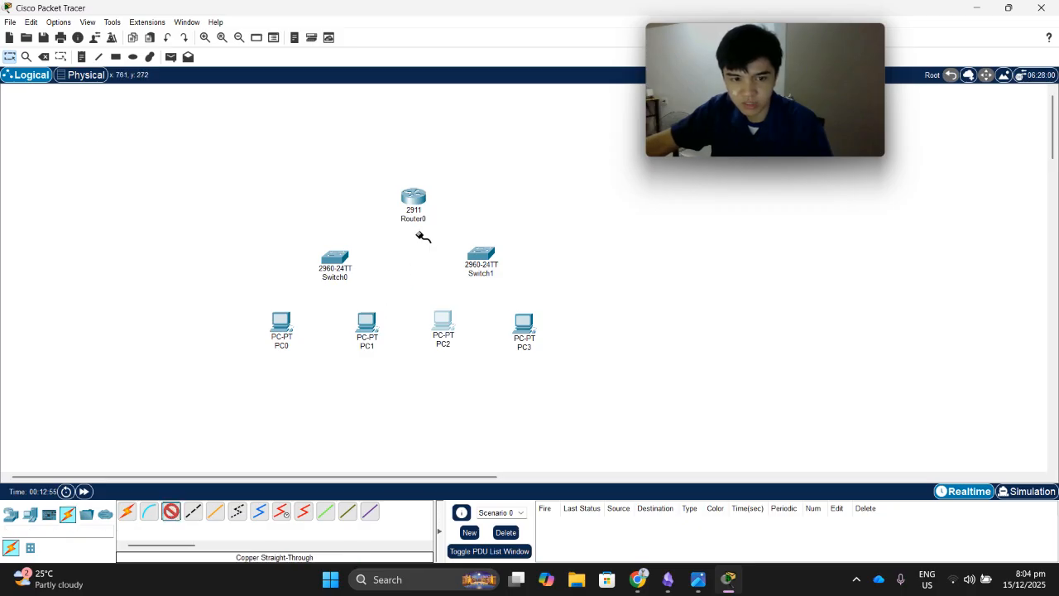
{"action": "left_click", "coordinate": [412, 201]}
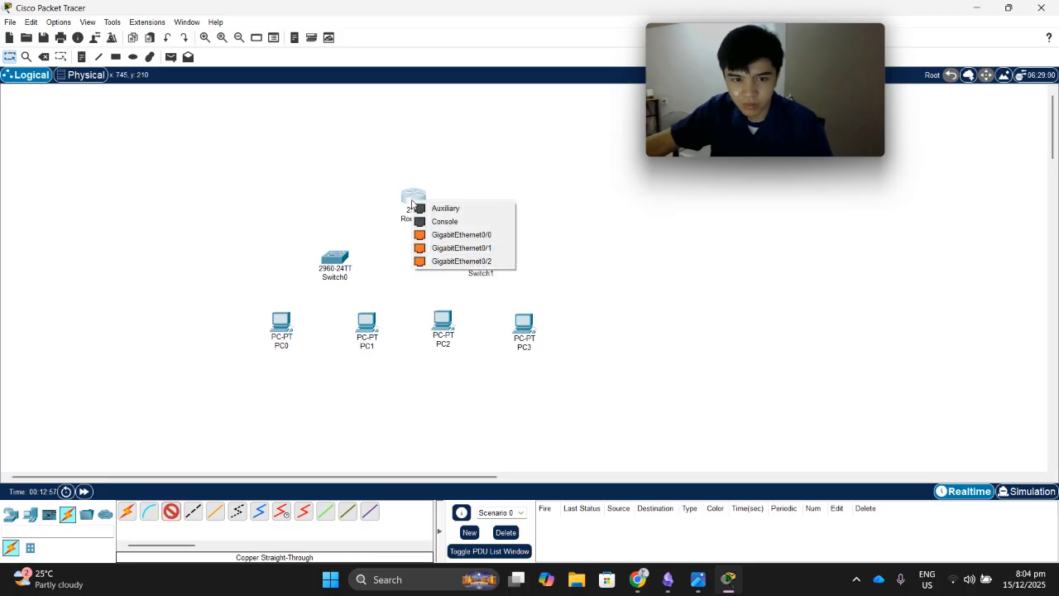
{"action": "left_click", "coordinate": [436, 239]}
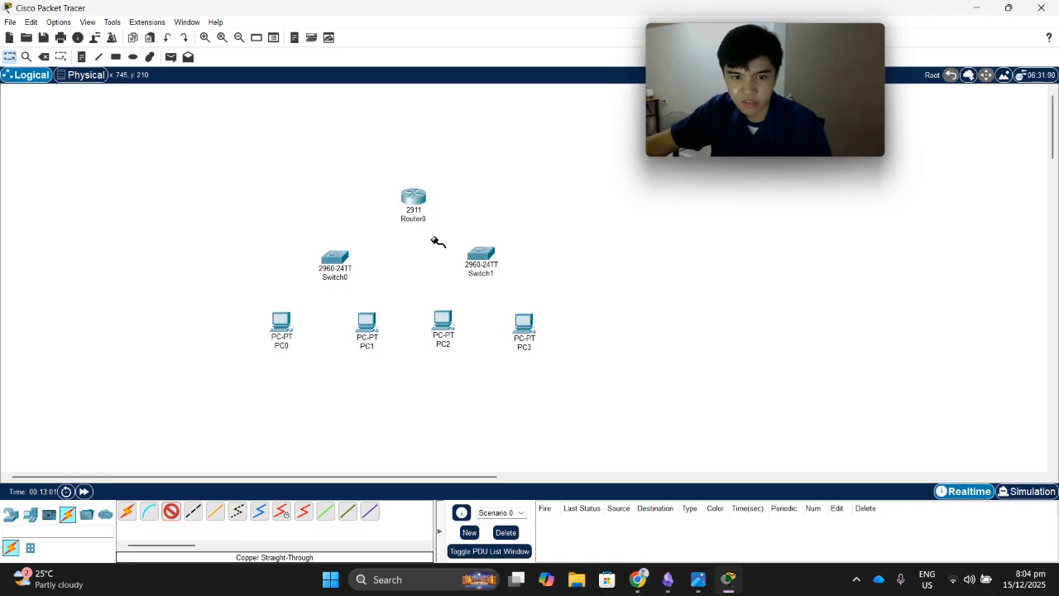
{"action": "left_click", "coordinate": [334, 260]}
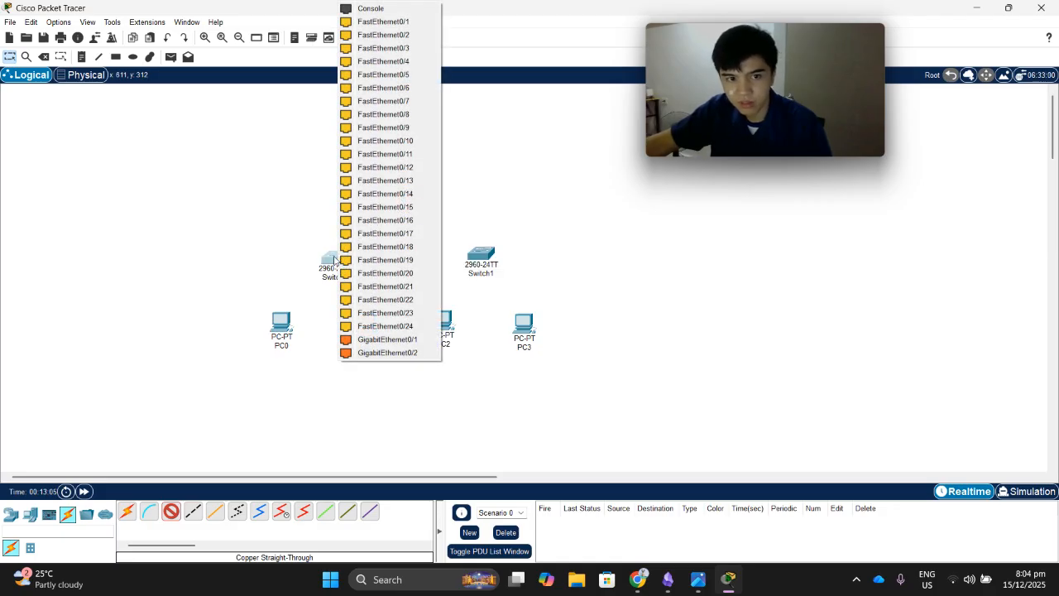
{"action": "left_click", "coordinate": [390, 26]}
Connect Router0's GigabitEthernet0/1 to Switch1's FastEthernet0/1 with a Copper Straight-Through cable.
{"action": "left_click", "coordinate": [172, 513]}
{"action": "left_click", "coordinate": [418, 197]}
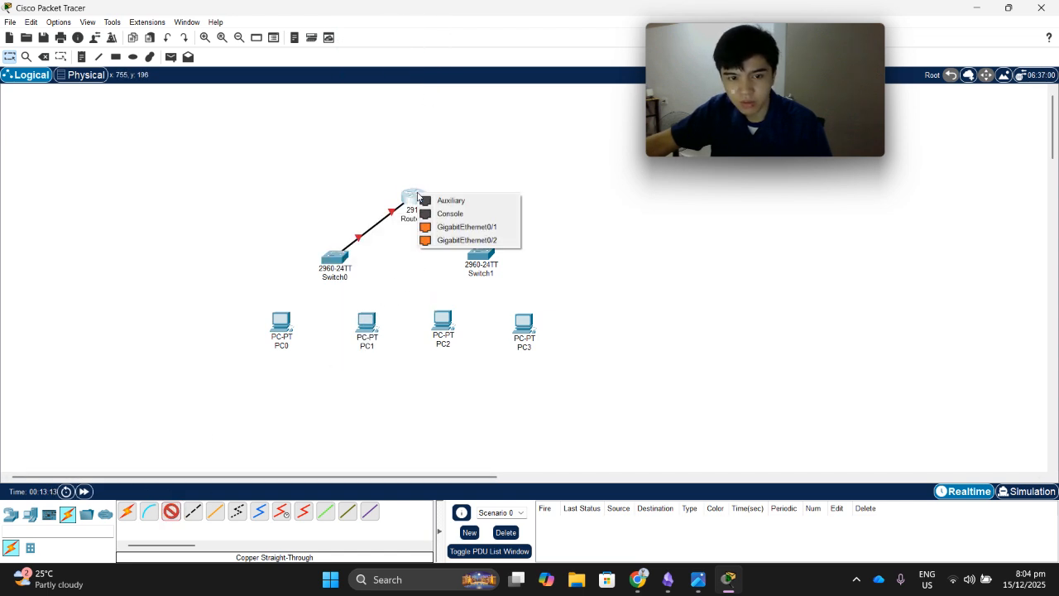
{"action": "left_click", "coordinate": [485, 229]}
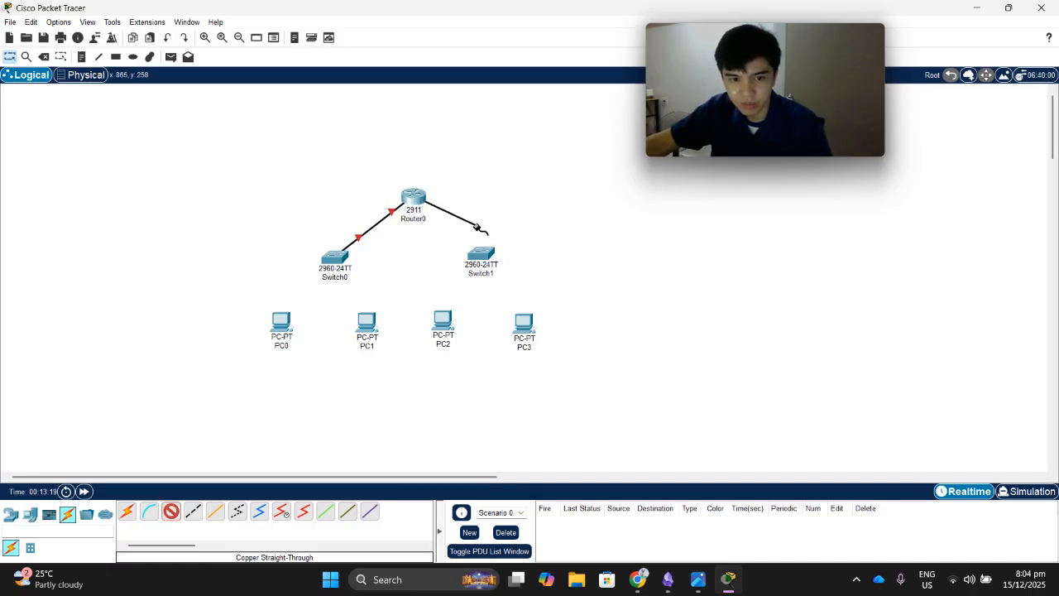
{"action": "left_click", "coordinate": [483, 251]}
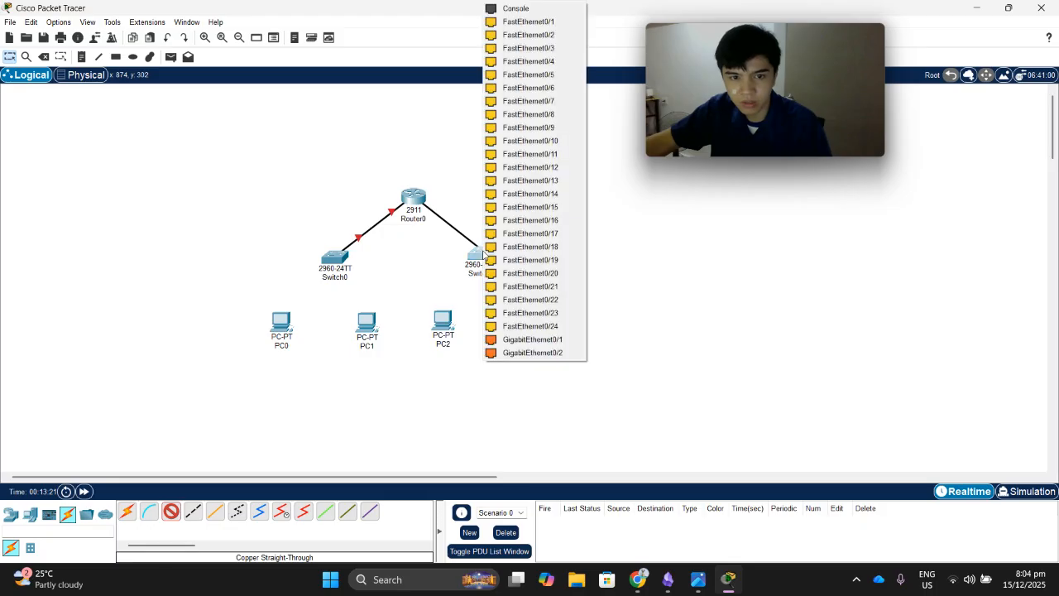
{"action": "left_click", "coordinate": [530, 23]}
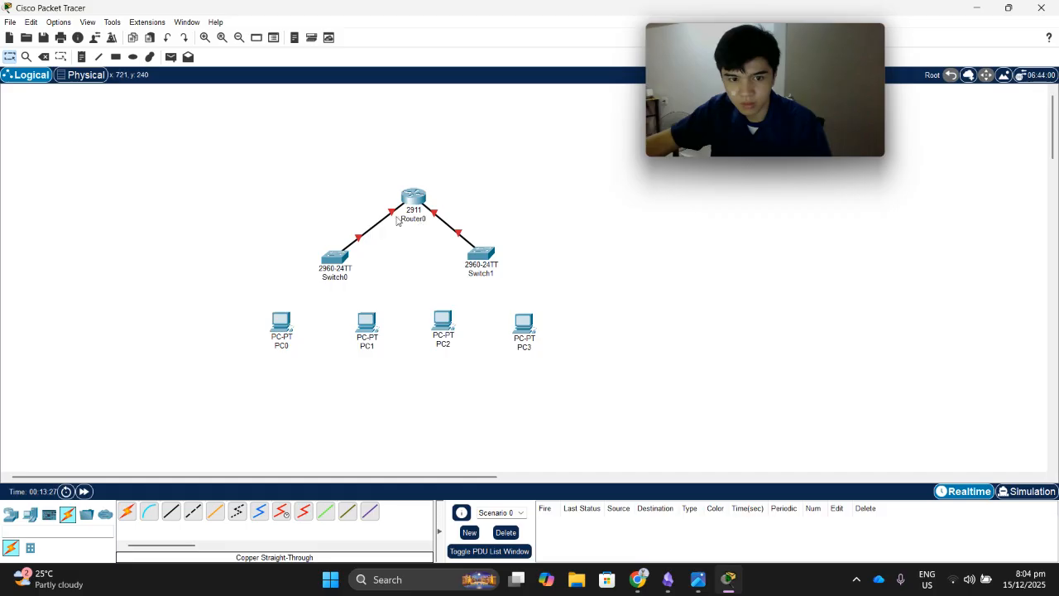
Rename the router as R1, the left switch as SW1 and the right switch as SW2.
{"action": "left_click", "coordinate": [426, 220]}
{"action": "type", "text": "R1"}
{"action": "left_click", "coordinate": [415, 134]}
{"action": "left_click", "coordinate": [342, 279]}
{"action": "type", "text": "SW"}
{"action": "left_click", "coordinate": [404, 299]}
{"action": "left_click", "coordinate": [483, 273]}
{"action": "type", "text": "SW2"}
{"action": "left_click", "coordinate": [675, 334]}
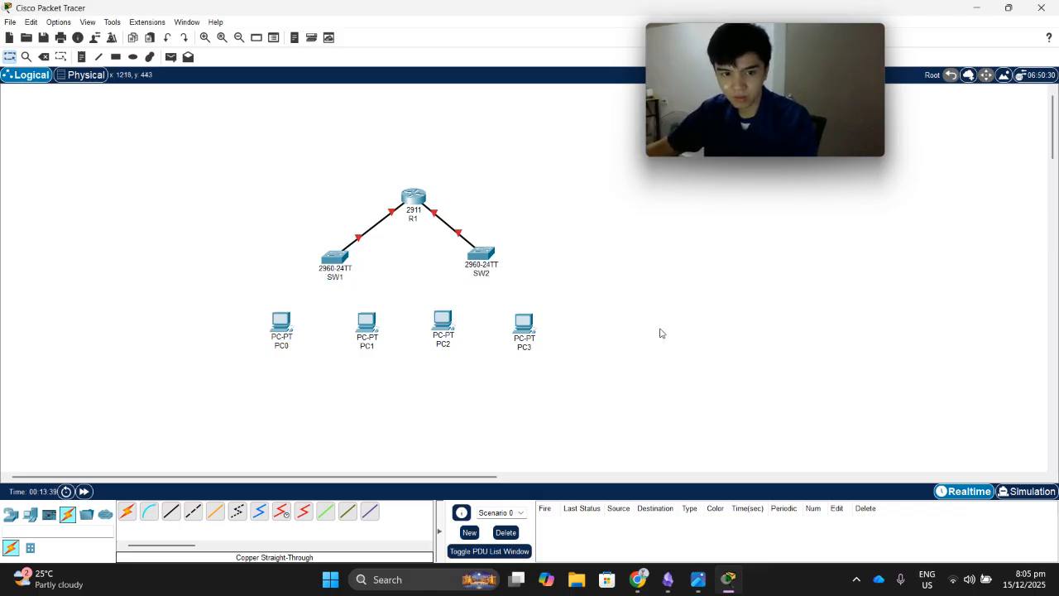
Try to rename PC0 as PC1.
{"action": "left_click", "coordinate": [282, 325]}
{"action": "left_click_drag", "start_coordinate": [535, 119], "coordinate": [279, 120]}
{"action": "left_click", "coordinate": [580, 115]}
{"action": "left_click", "coordinate": [283, 346]}
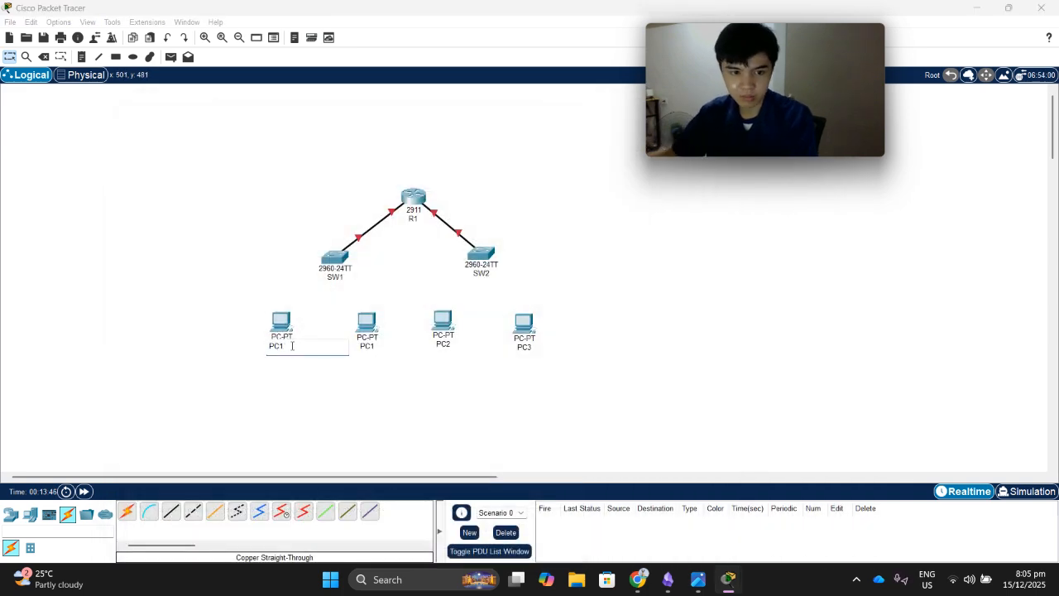
{"action": "left_click", "coordinate": [373, 346]}
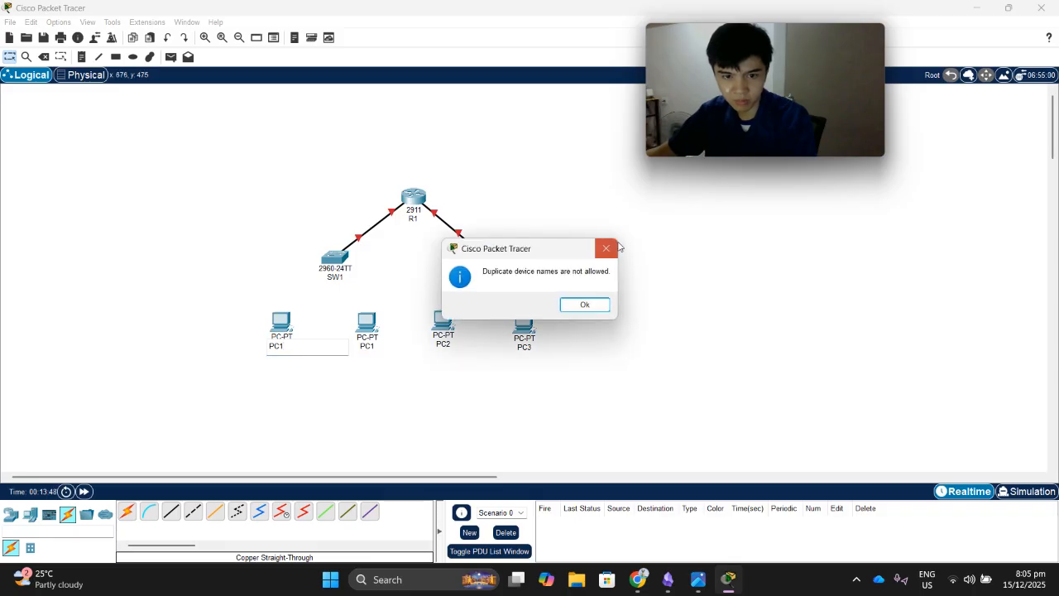
{"action": "left_click", "coordinate": [567, 304]}
Rename the rightmost PC, PC3, as PC4.
{"action": "left_click", "coordinate": [531, 347]}
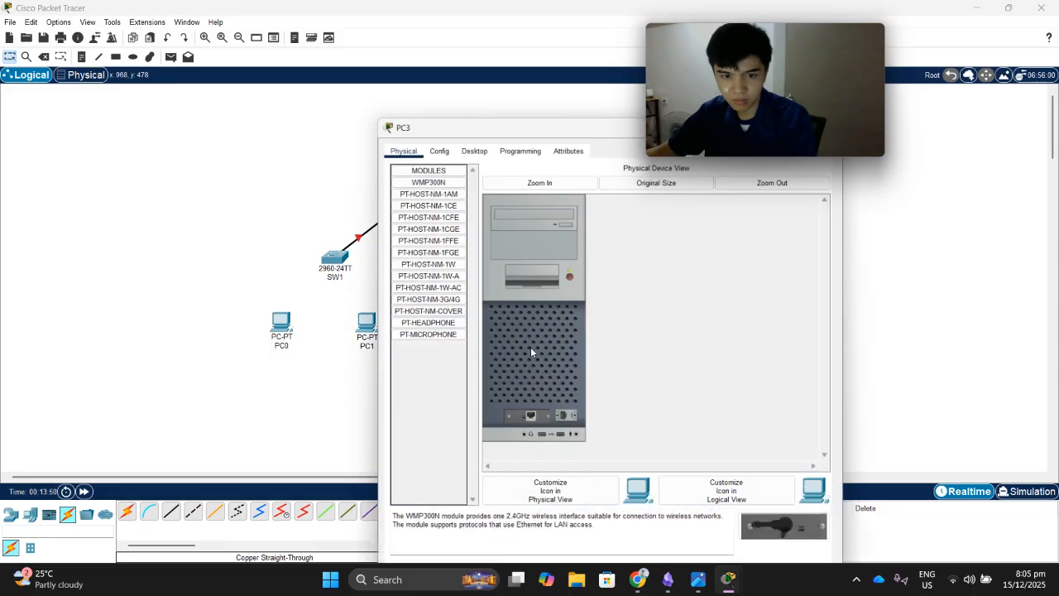
{"action": "left_click_drag", "start_coordinate": [551, 88], "coordinate": [277, 139]}
{"action": "left_click", "coordinate": [565, 135]}
{"action": "left_click", "coordinate": [527, 348]}
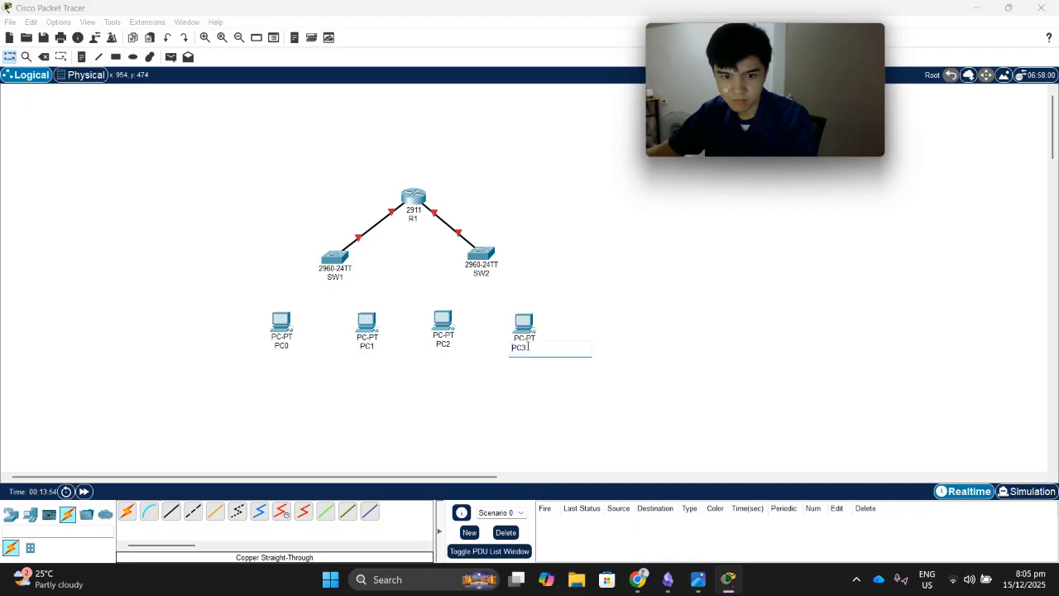
{"action": "key", "text": "BackSpace"}
{"action": "type", "text": "4"}
Rename the third PC in the row, PC2, as PC3.
{"action": "left_click", "coordinate": [441, 354]}
{"action": "left_click", "coordinate": [455, 351]}
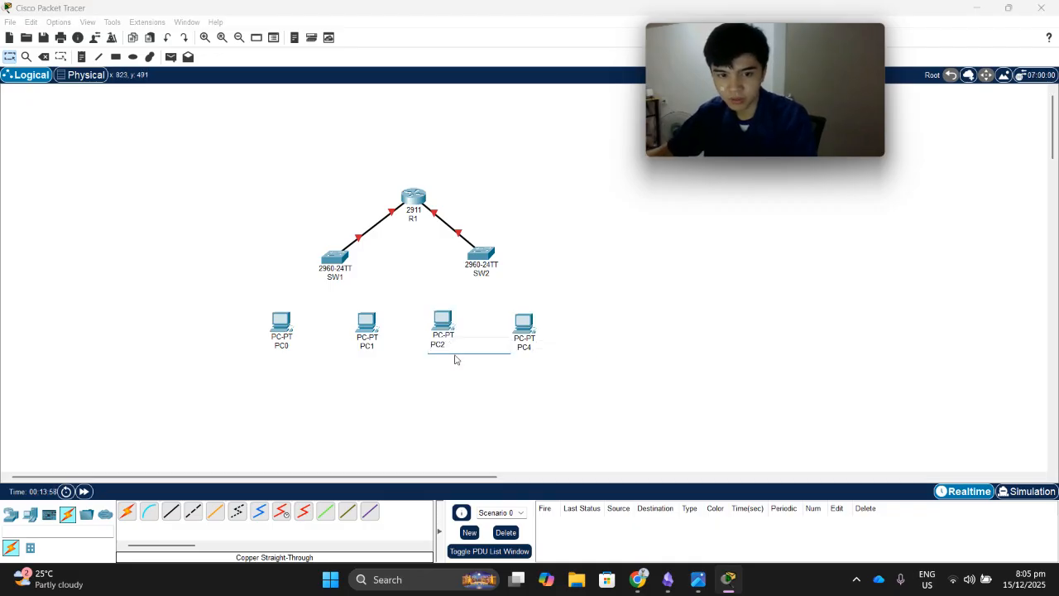
{"action": "key", "text": "BackSpace"}
{"action": "type", "text": "3"}
Rename the second PC in the row, PC1, as PC2.
{"action": "left_click", "coordinate": [379, 350]}
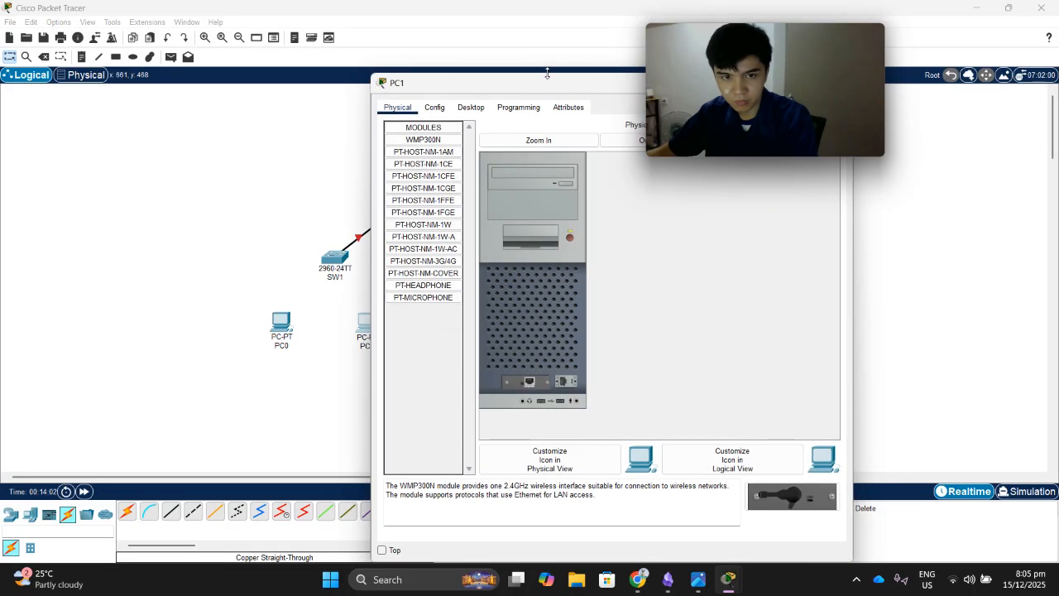
{"action": "left_click_drag", "start_coordinate": [547, 86], "coordinate": [188, 88]}
{"action": "left_click", "coordinate": [486, 84]}
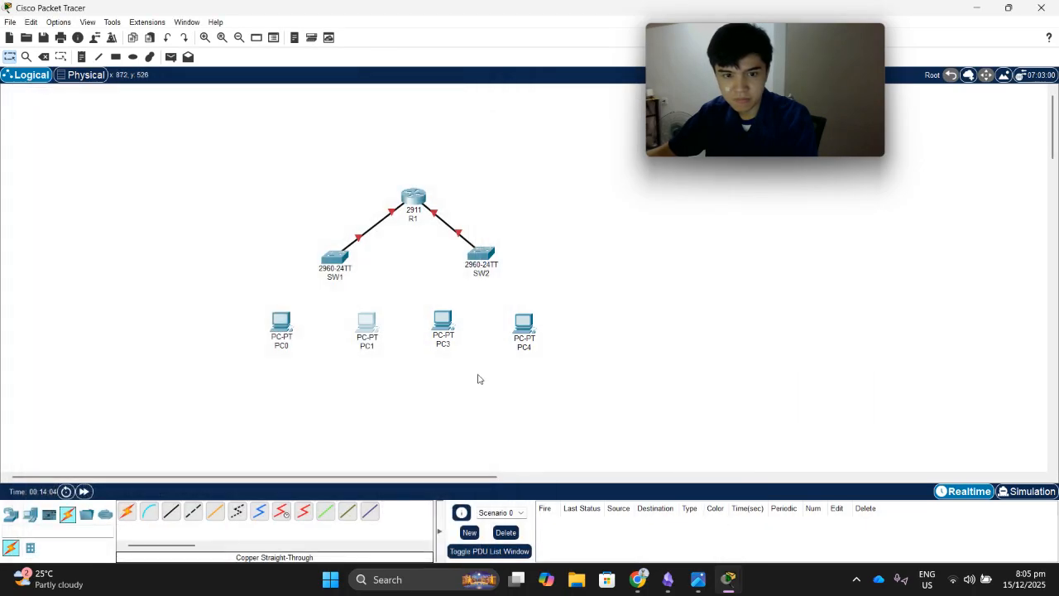
{"action": "left_click", "coordinate": [371, 348]}
{"action": "left_click", "coordinate": [405, 358]}
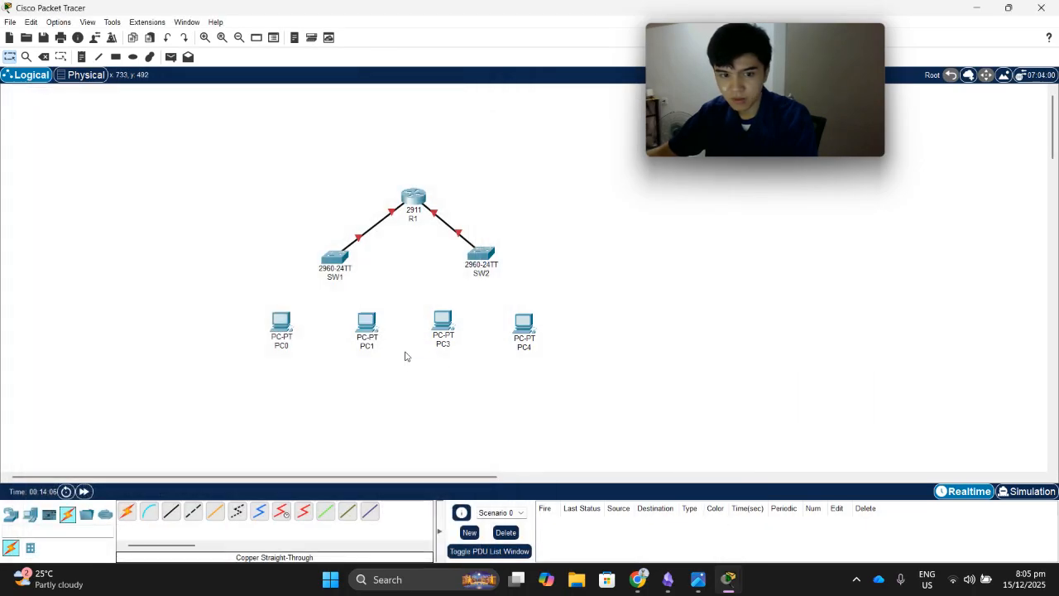
{"action": "left_click", "coordinate": [373, 348]}
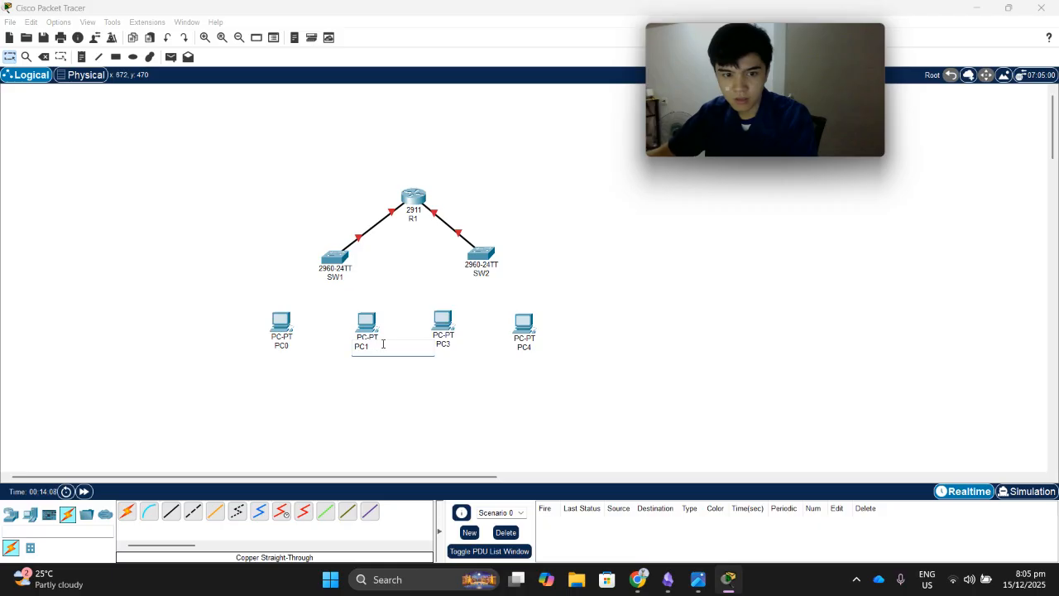
{"action": "key", "text": "BackSpace"}
{"action": "type", "text": "2"}
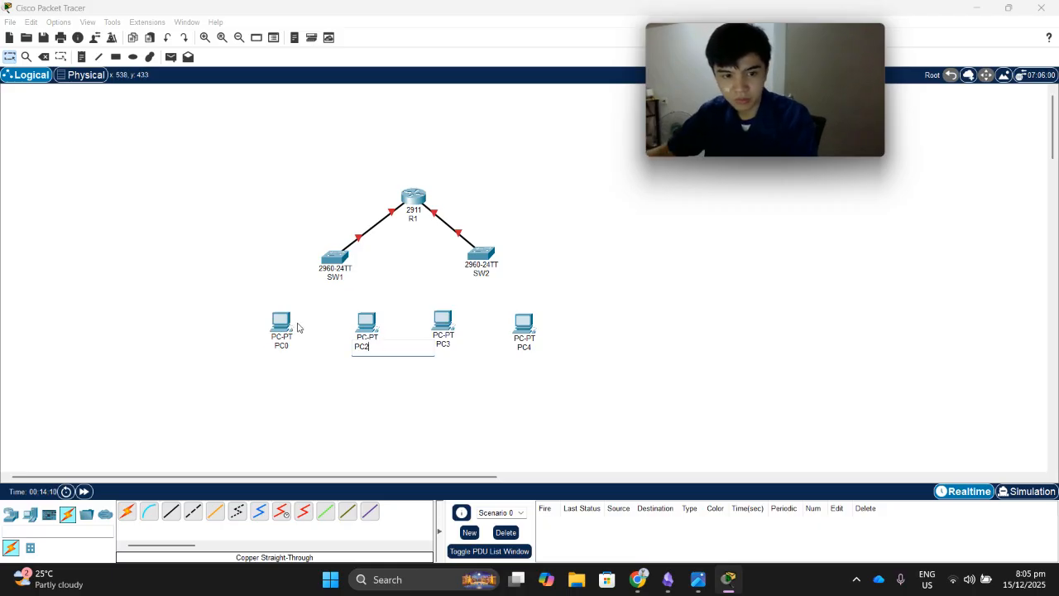
Rename the leftmost PC, PC0, as PC1.
{"action": "left_click", "coordinate": [286, 351]}
{"action": "key", "text": "BackSpace"}
{"action": "type", "text": "1"}
{"action": "left_click", "coordinate": [564, 281]}
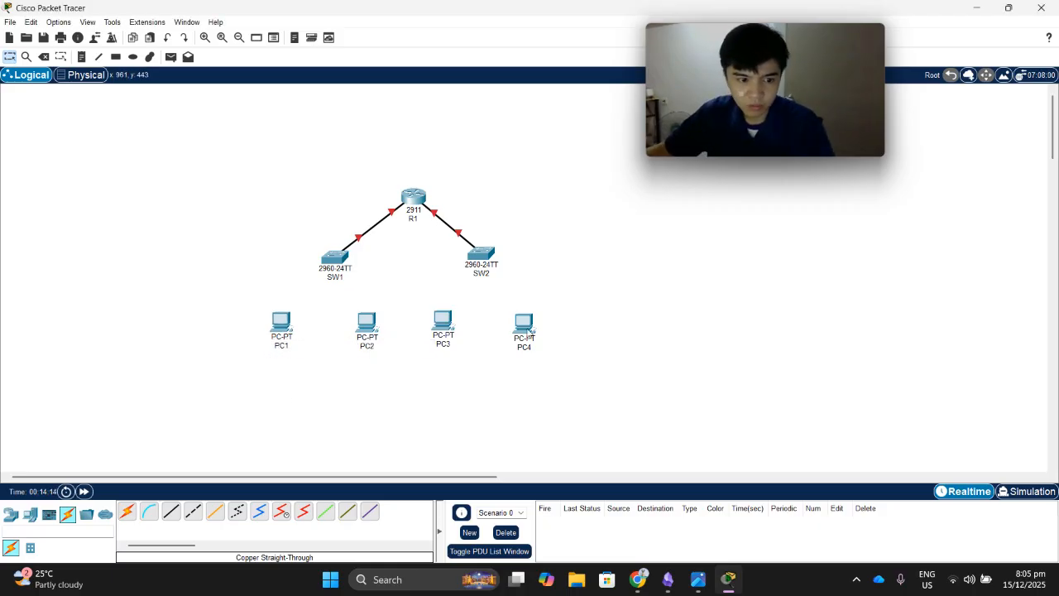
Connect SW1's GigabitEthernet0/1 to PC1's FastEthernet0 with a Copper Straight-Through cable.
{"action": "left_click", "coordinate": [174, 508]}
{"action": "left_click", "coordinate": [337, 259]}
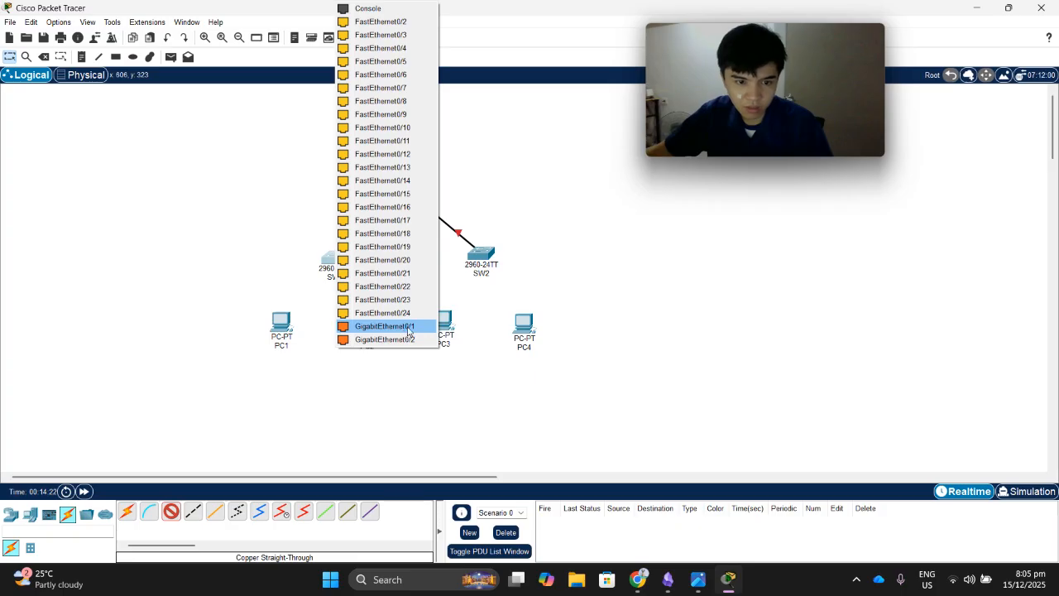
{"action": "left_click", "coordinate": [409, 328]}
{"action": "left_click", "coordinate": [335, 258]}
{"action": "left_click", "coordinate": [276, 325]}
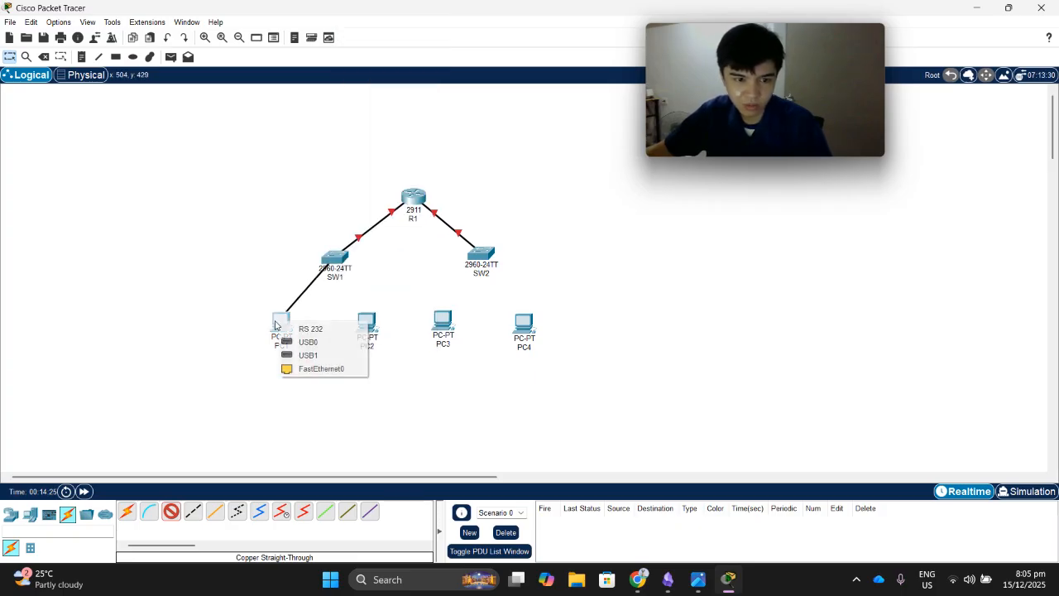
{"action": "left_click", "coordinate": [321, 372]}
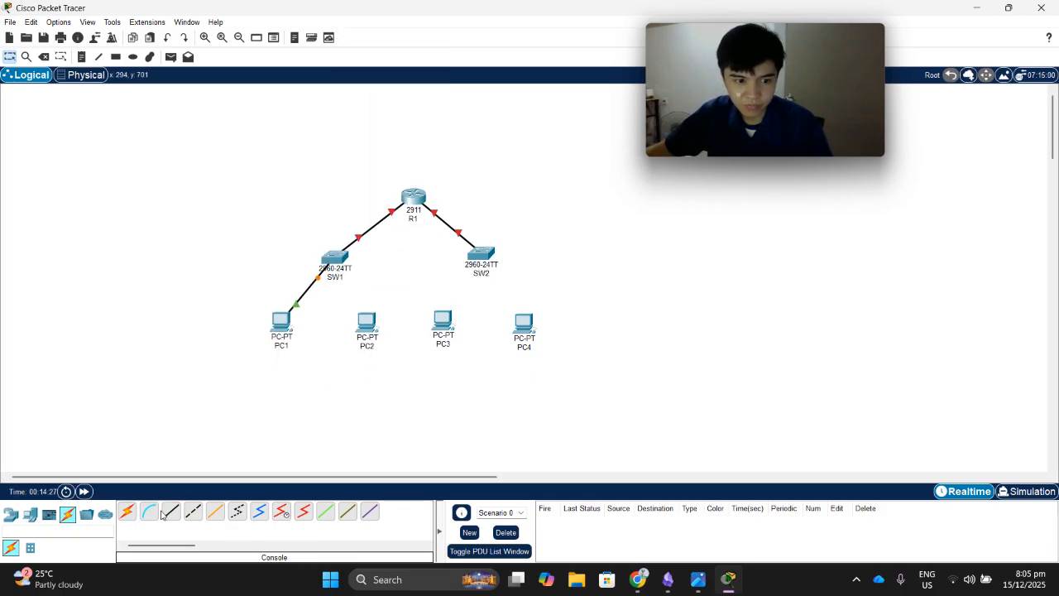
Connect SW1's GigabitEthernet0/2 to PC2's FastEthernet0 with a Copper Straight-Through cable.
{"action": "left_click", "coordinate": [341, 265]}
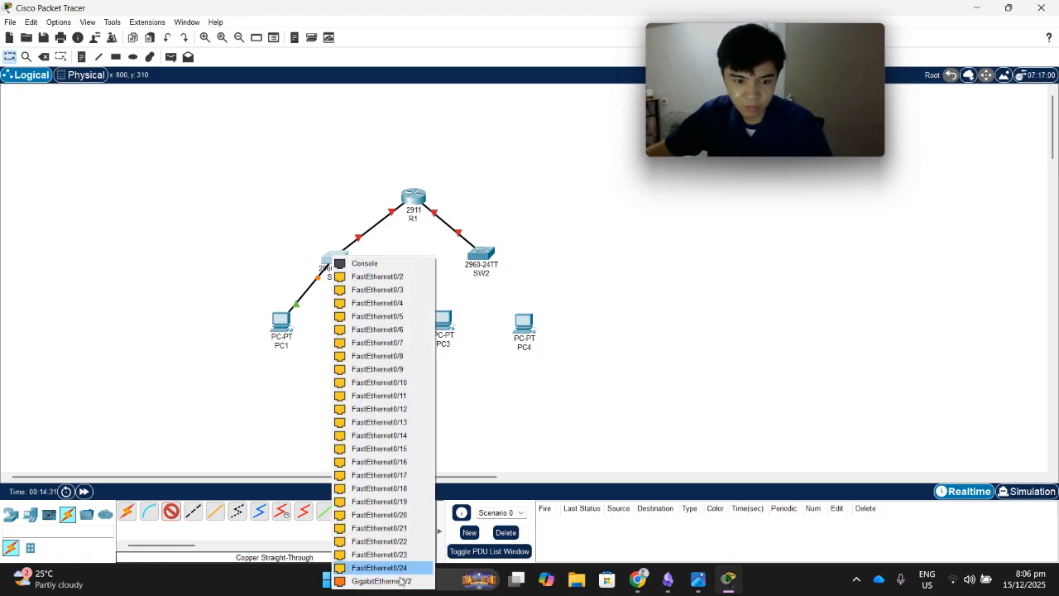
{"action": "left_click", "coordinate": [400, 581]}
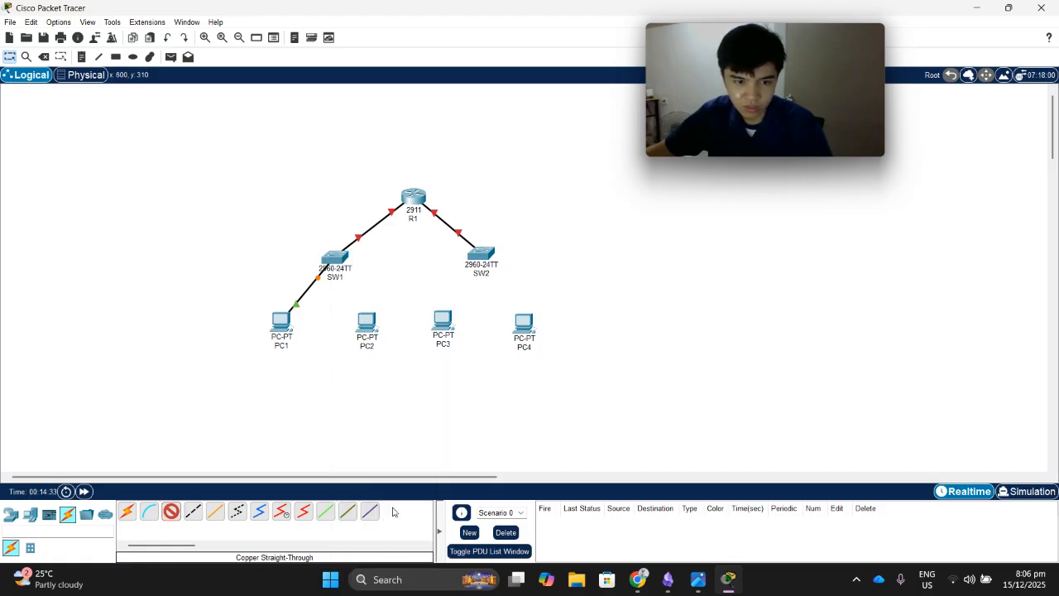
{"action": "left_click", "coordinate": [368, 327]}
{"action": "left_click", "coordinate": [399, 378]}
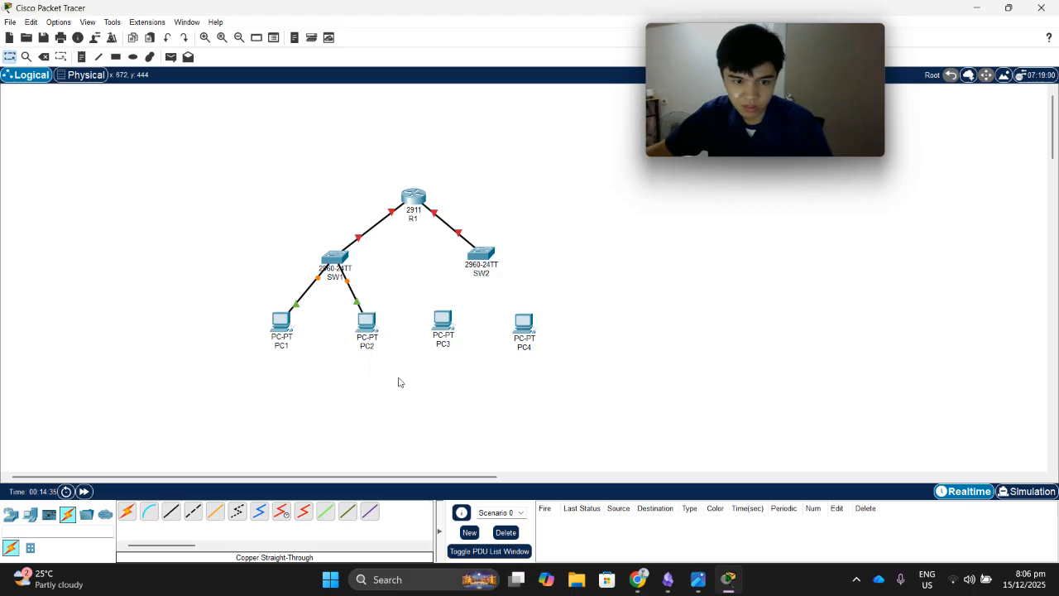
Connect SW2's GigabitEthernet0/1 to PC3's FastEthernet0 with a Copper Straight-Through cable.
{"action": "left_click", "coordinate": [488, 259]}
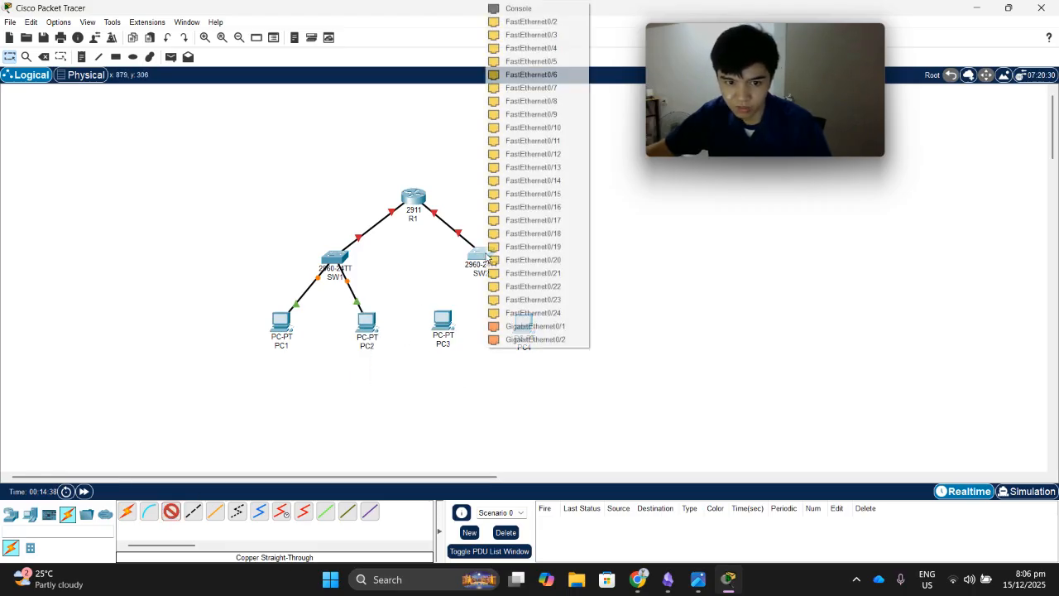
{"action": "left_click", "coordinate": [494, 330]}
{"action": "left_click", "coordinate": [447, 318]}
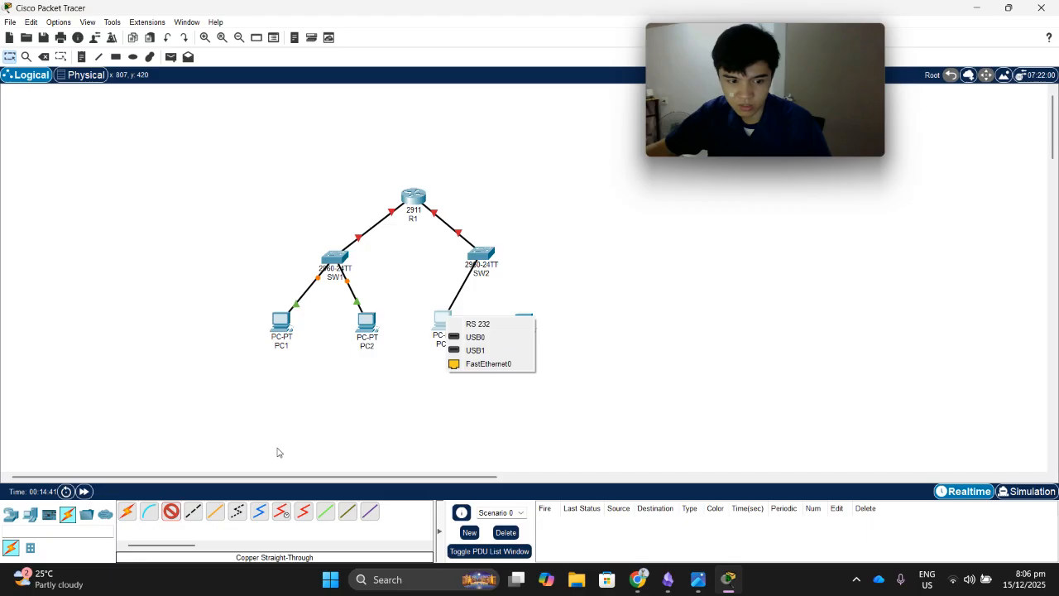
{"action": "left_click", "coordinate": [476, 364]}
Connect SW2's GigabitEthernet0/2 to PC4's FastEthernet0 with a Copper Straight-Through cable.
{"action": "left_click", "coordinate": [171, 511]}
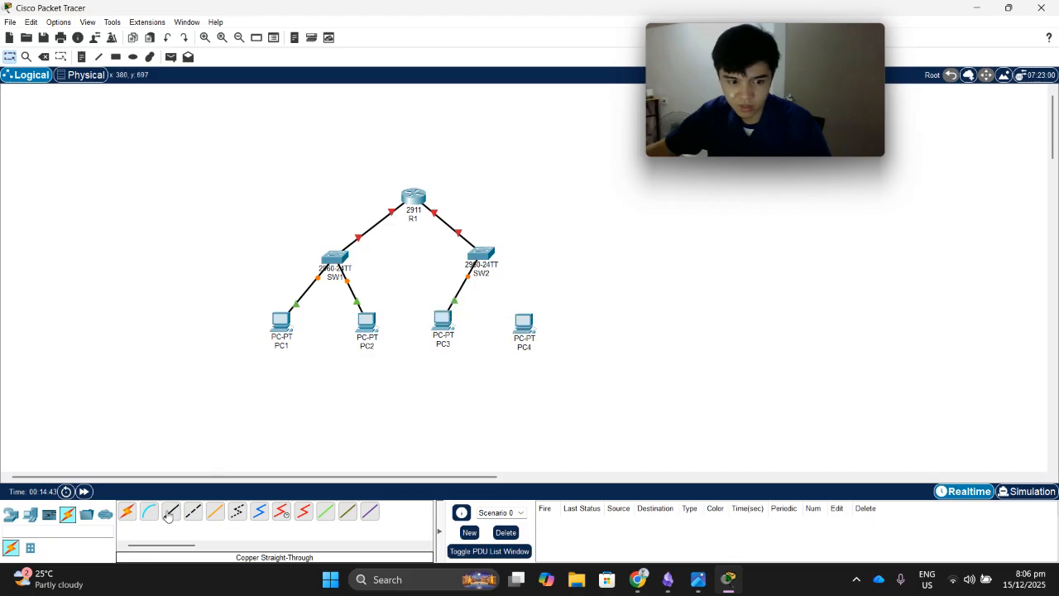
{"action": "left_click", "coordinate": [506, 255]}
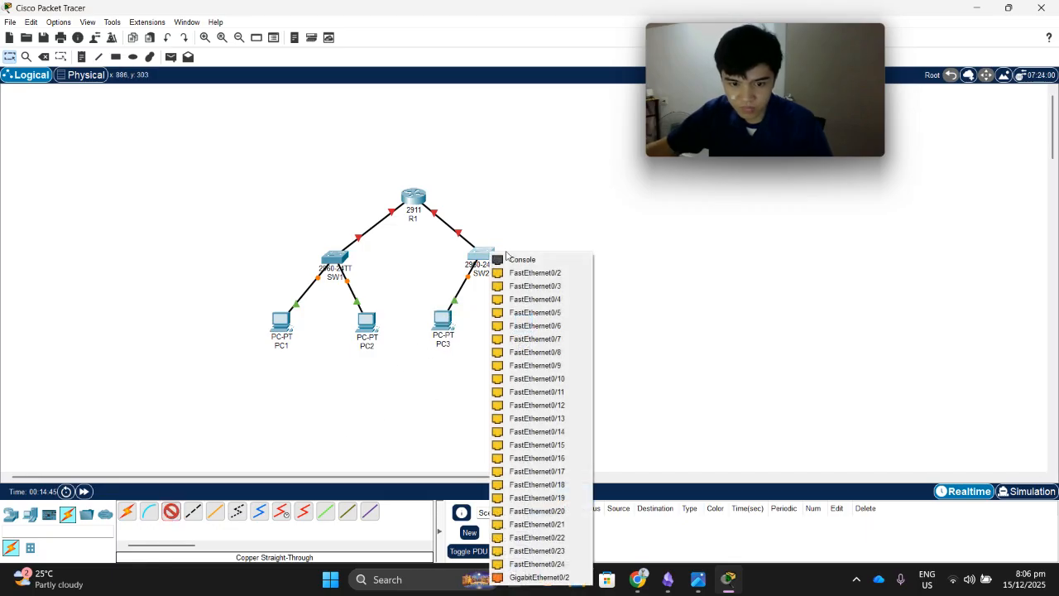
{"action": "left_click", "coordinate": [561, 577]}
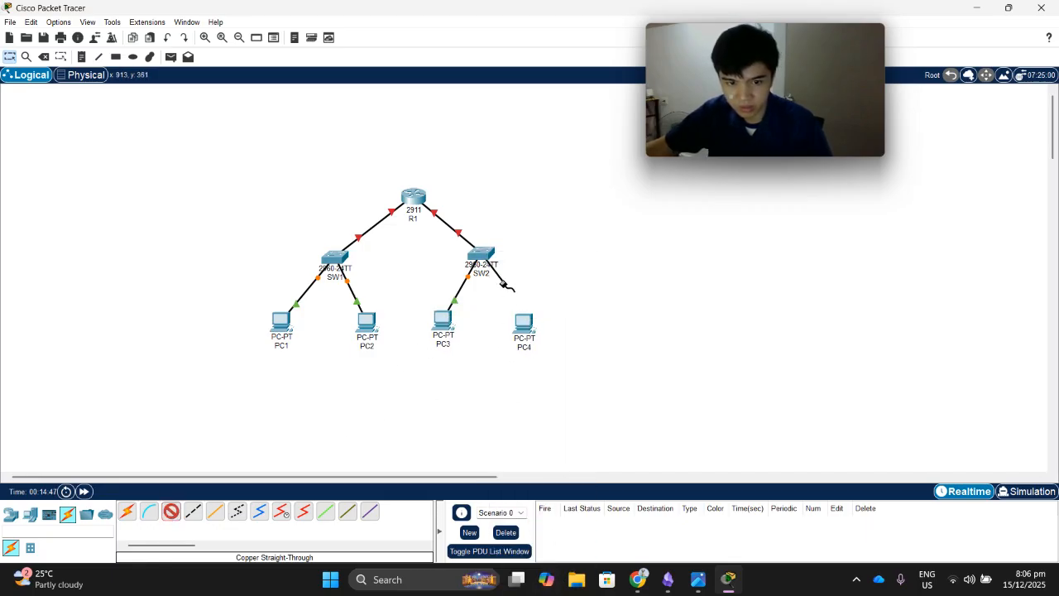
{"action": "left_click", "coordinate": [523, 325]}
{"action": "left_click", "coordinate": [568, 378]}
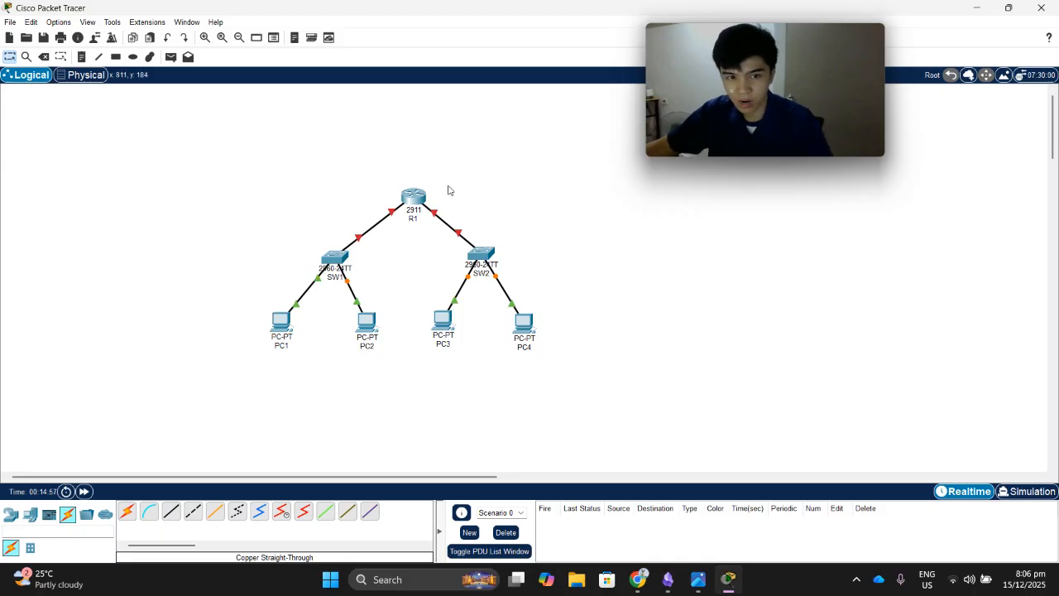
Open R1's command line and answer no to the initial configuration dialog.
{"action": "left_click", "coordinate": [416, 202]}
{"action": "left_click_drag", "start_coordinate": [536, 91], "coordinate": [294, 53]}
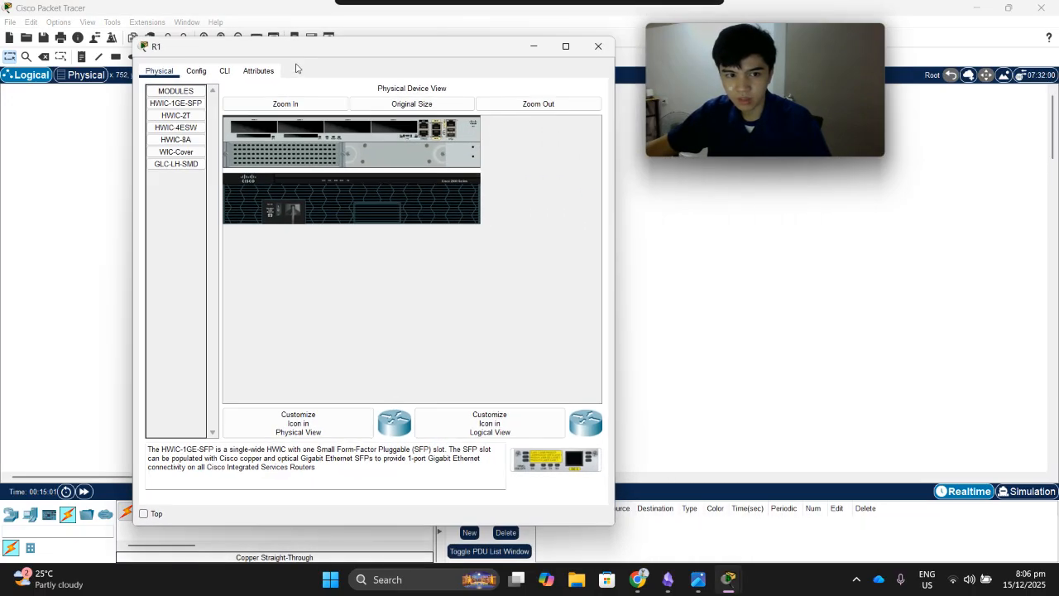
{"action": "left_click", "coordinate": [224, 70]}
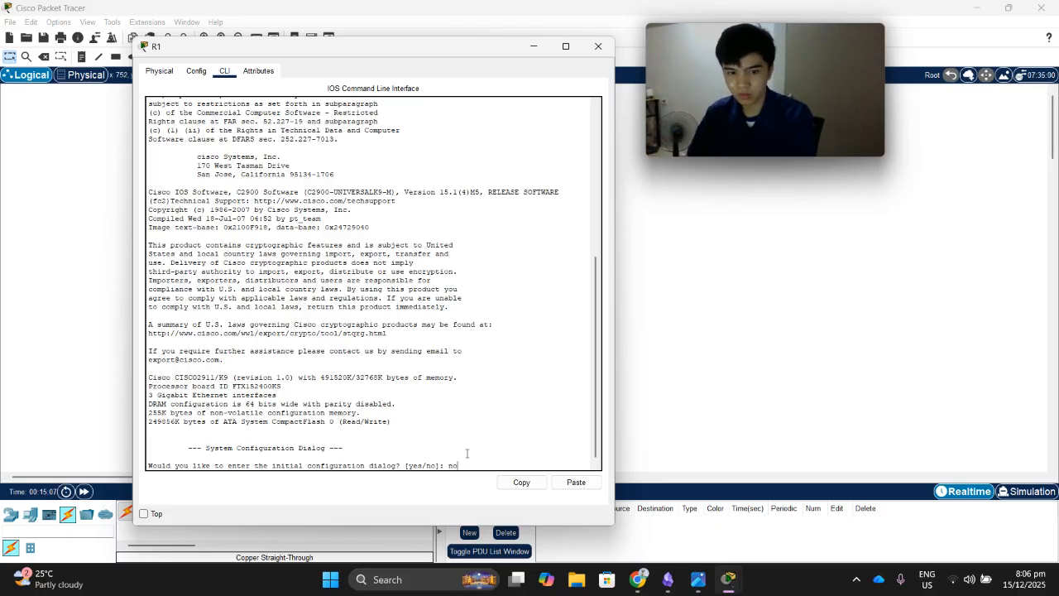
{"action": "type", "text": "no"}
{"action": "key", "text": "Return"}
{"action": "key", "text": "Return"}
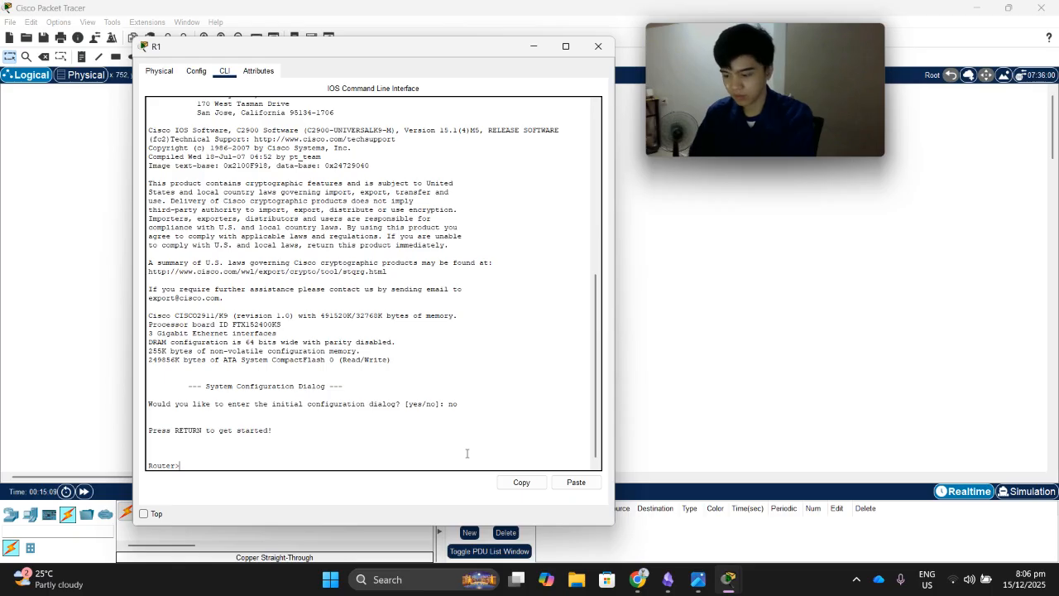
Enter privileged mode and global configuration mode on R1 with enable and conf t.
{"action": "type", "text": "enable"}
{"action": "key", "text": "Return"}
{"action": "type", "text": "conf t"}
{"action": "key", "text": "Return"}
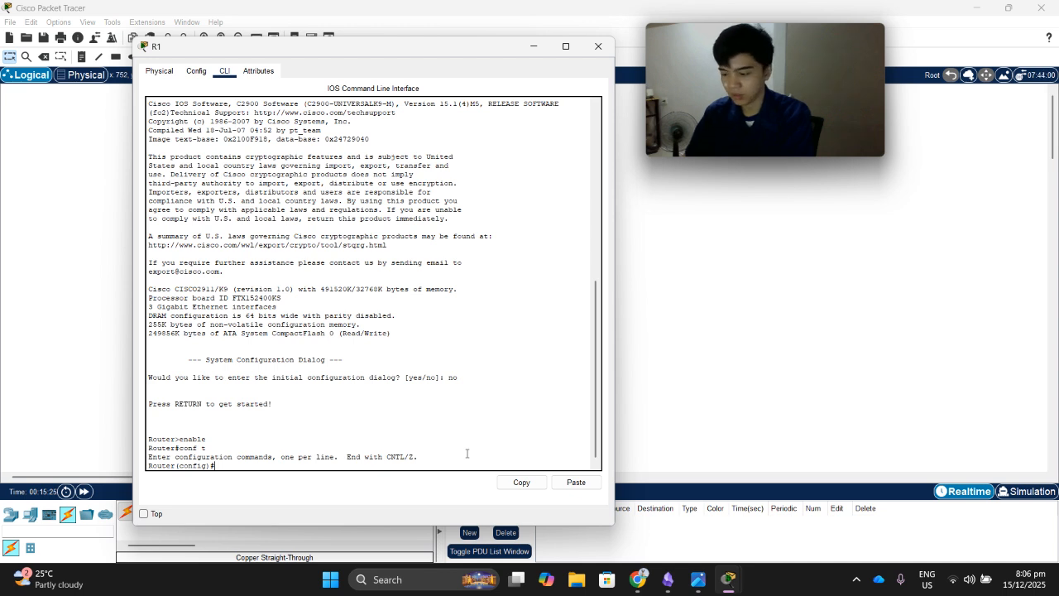
Enter configuration of R1's gigabitEthernet0/0 interface and start its IP address command with 192.168.10.1.
{"action": "type", "text": "interface a"}
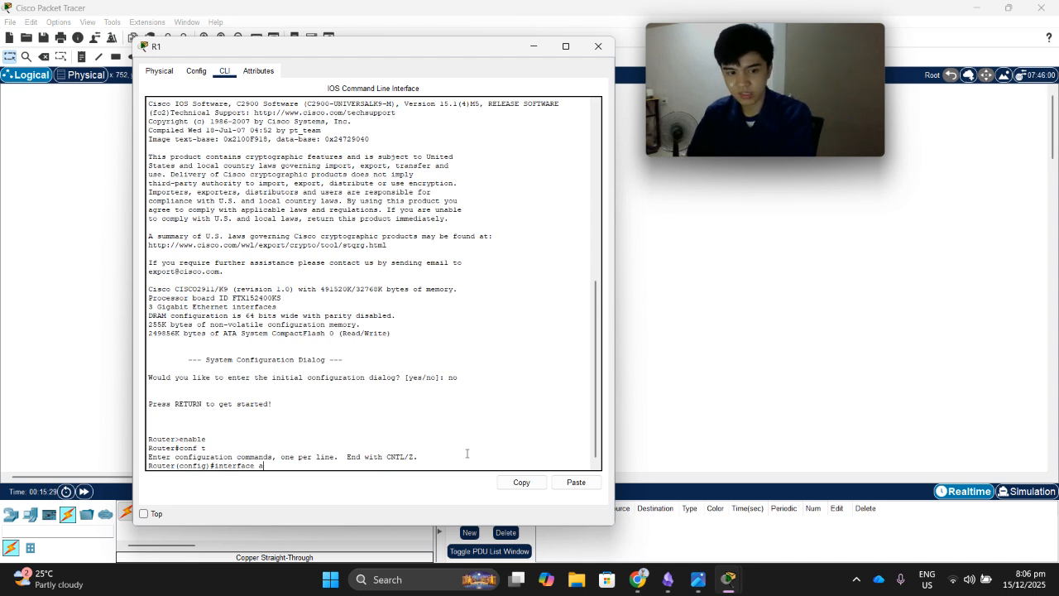
{"action": "key", "text": "BackSpace"}
{"action": "type", "text": "gigabitEthernet0/0"}
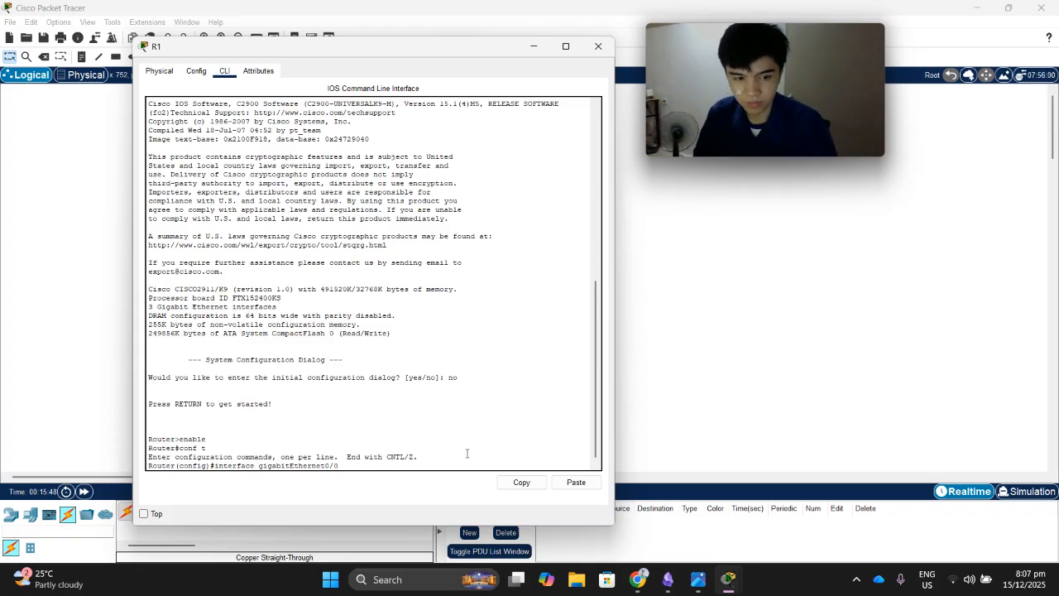
{"action": "key", "text": "Return"}
{"action": "type", "text": "ip address 192.168.10.1"}
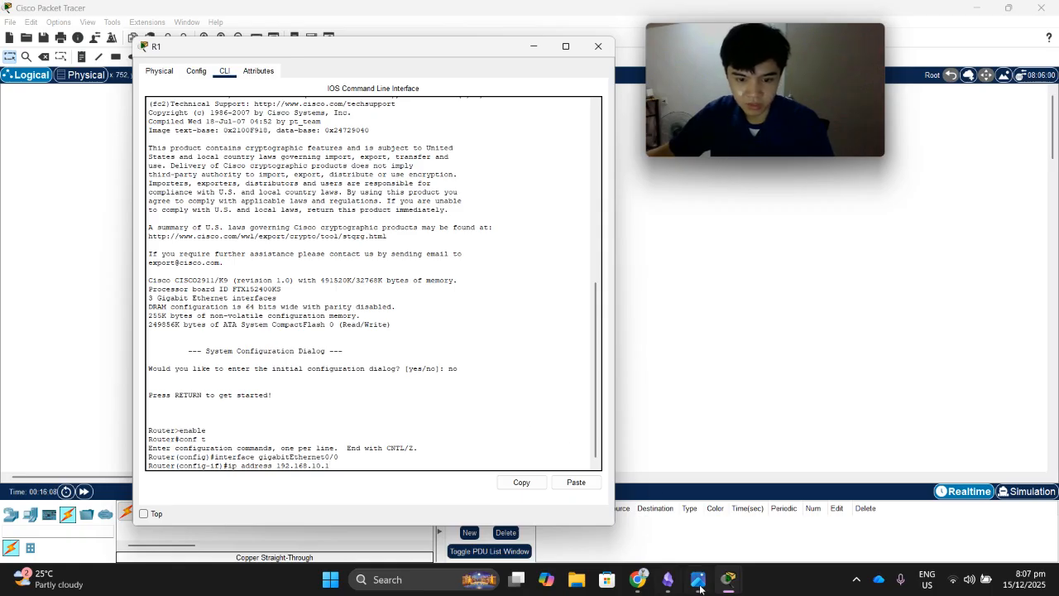
Check Subnet 1's subnet mask and usable IP range in the NAC2 Finals note in Obsidian, and return to the Packet Tracer topology.
{"action": "left_click", "coordinate": [668, 580]}
{"action": "left_click", "coordinate": [487, 113]}
{"action": "left_click", "coordinate": [525, 139]}
{"action": "scroll", "coordinate": [486, 220], "scroll_direction": "up", "scroll_amount": 3}
{"action": "scroll", "coordinate": [480, 212], "scroll_direction": "down", "scroll_amount": 3}
{"action": "scroll", "coordinate": [463, 232], "scroll_direction": "up", "scroll_amount": 3}
{"action": "left_click", "coordinate": [463, 302]}
{"action": "left_click", "coordinate": [459, 318]}
{"action": "left_click", "coordinate": [482, 354]}
{"action": "left_click", "coordinate": [410, 357]}
{"action": "left_click", "coordinate": [460, 357]}
{"action": "left_click", "coordinate": [483, 366]}
{"action": "left_click", "coordinate": [478, 354]}
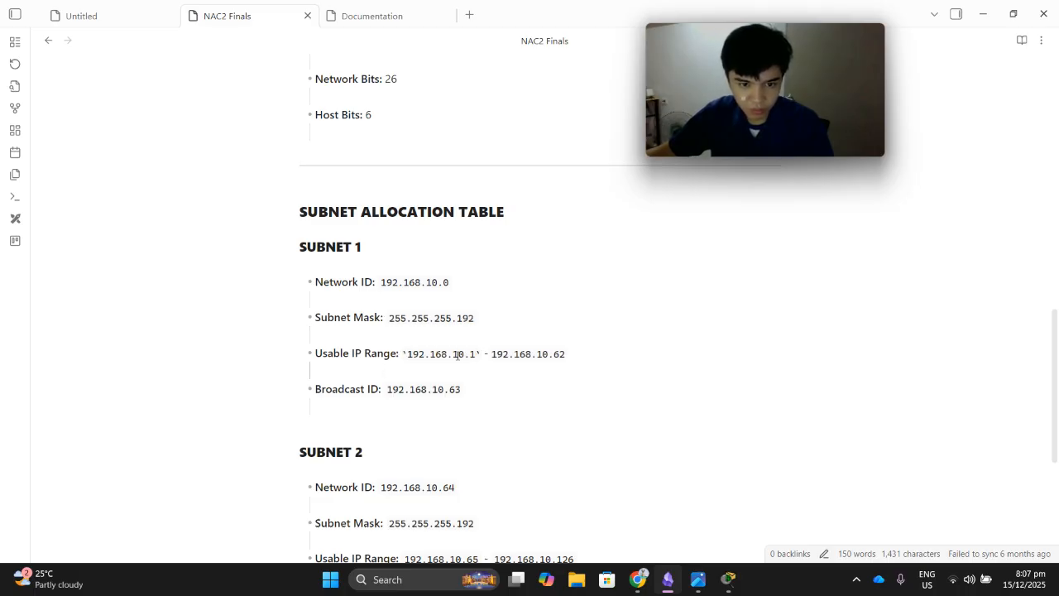
{"action": "left_click", "coordinate": [401, 351]}
{"action": "left_click", "coordinate": [484, 356]}
{"action": "left_click", "coordinate": [483, 356]}
{"action": "left_click", "coordinate": [470, 354]}
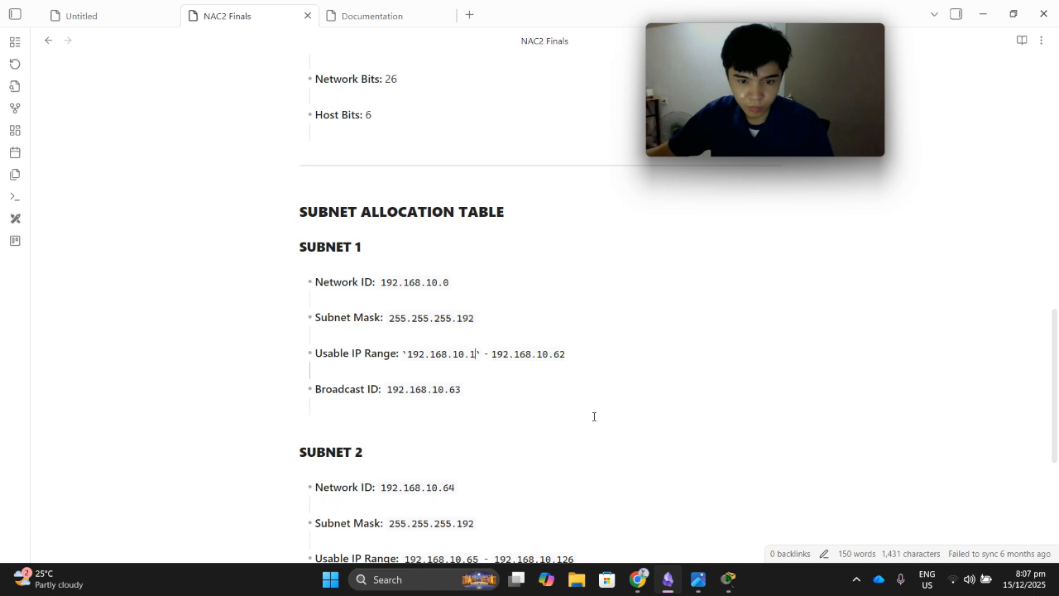
{"action": "mouse_move", "coordinate": [728, 580]}
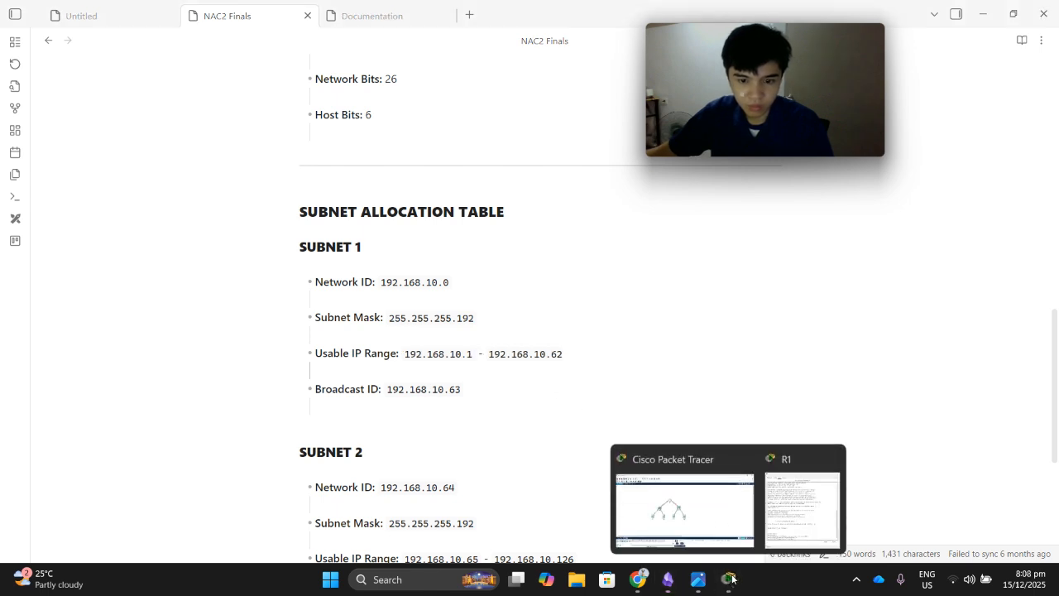
{"action": "left_click", "coordinate": [679, 505]}
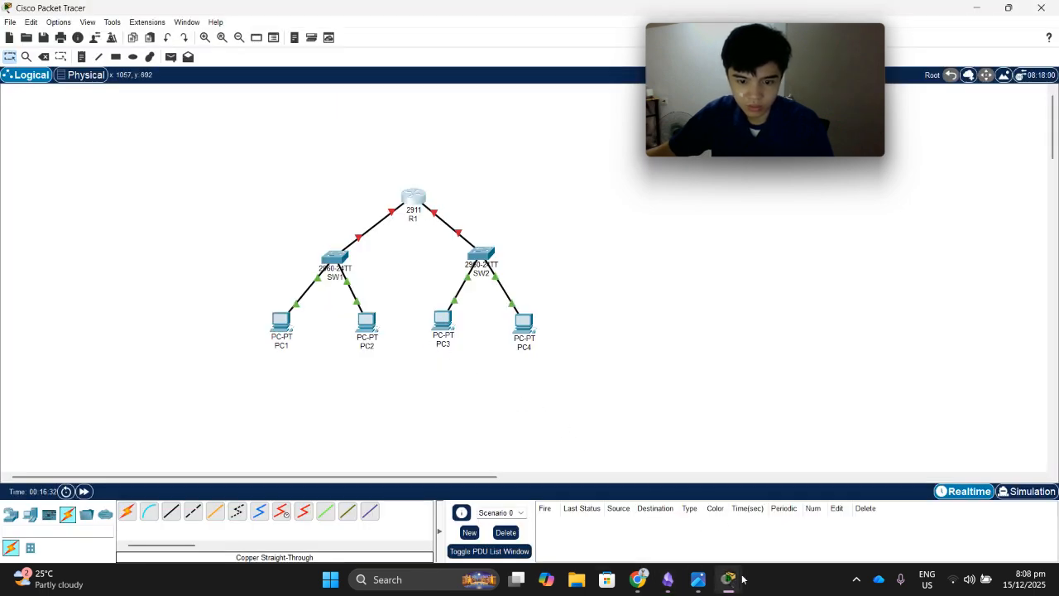
Return to R1's command line and complete the gigabitEthernet0/0 IP address command with subnet mask 255.255.255.192.
{"action": "left_click", "coordinate": [768, 538]}
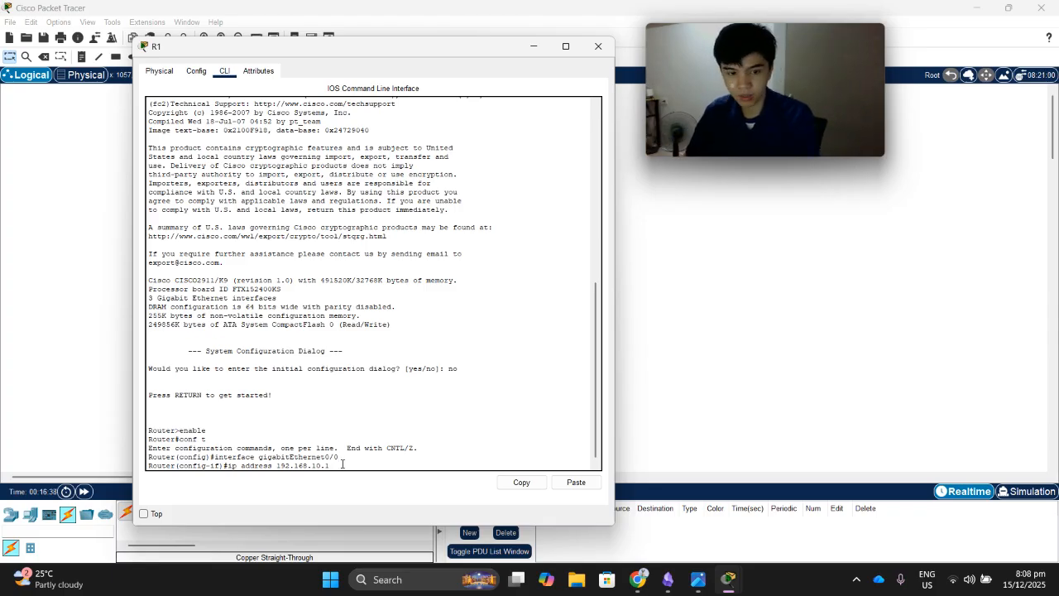
{"action": "type", "text": "2"}
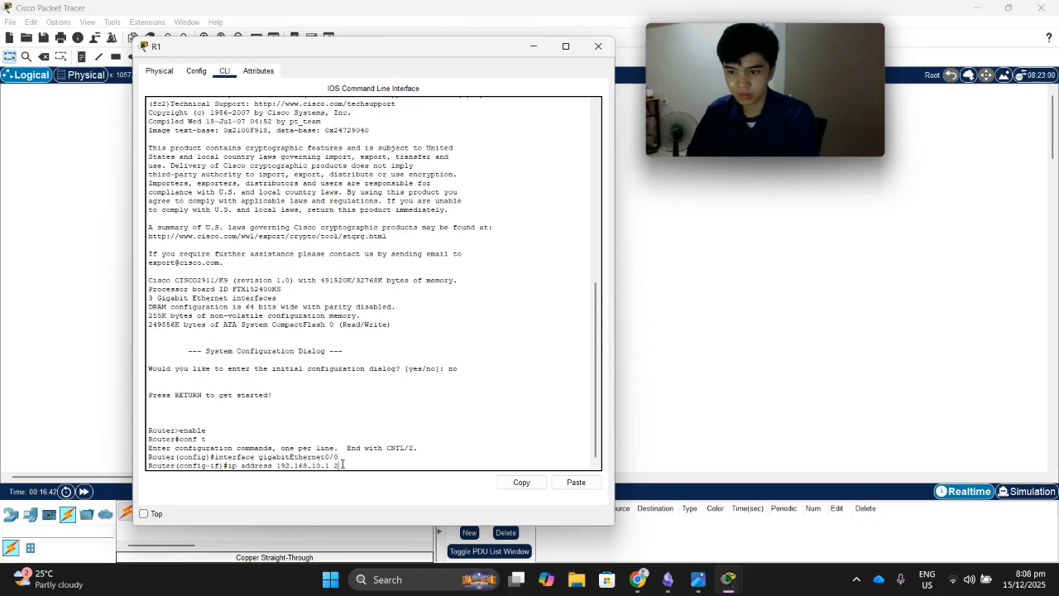
{"action": "type", "text": "55.255.255"}
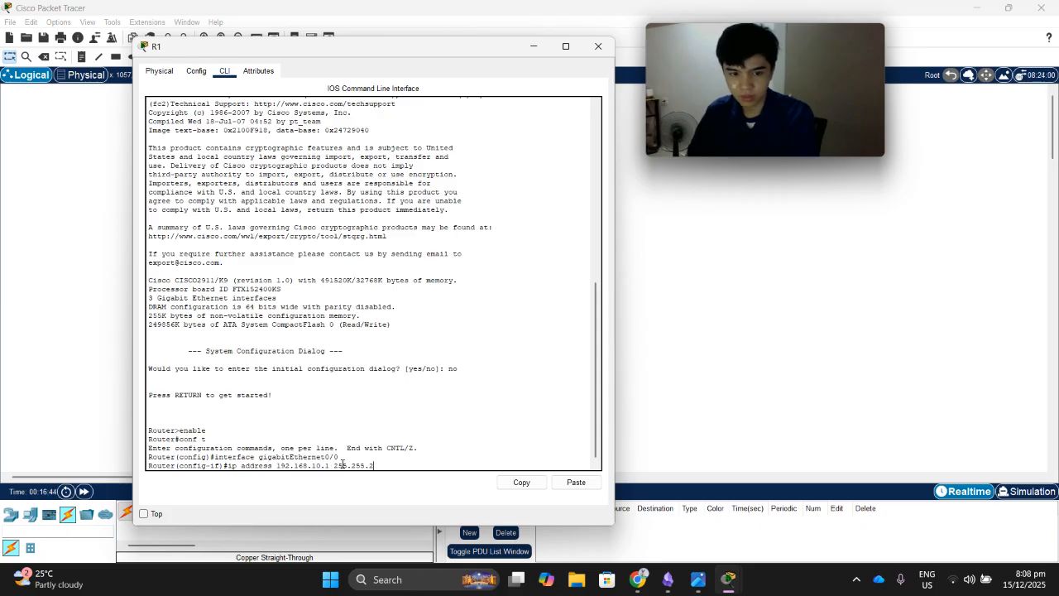
{"action": "type", "text": ".192"}
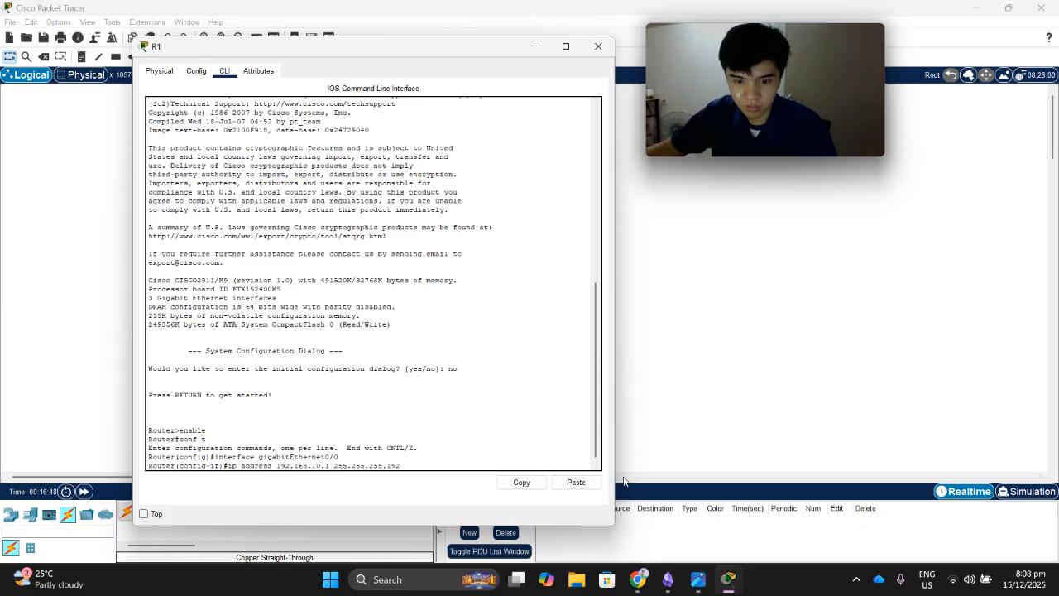
Check Subnet 1's subnet mask in the NAC2 Finals note in Obsidian, and return to R1's command line in Packet Tracer.
{"action": "left_click", "coordinate": [667, 579]}
{"action": "left_click", "coordinate": [435, 317]}
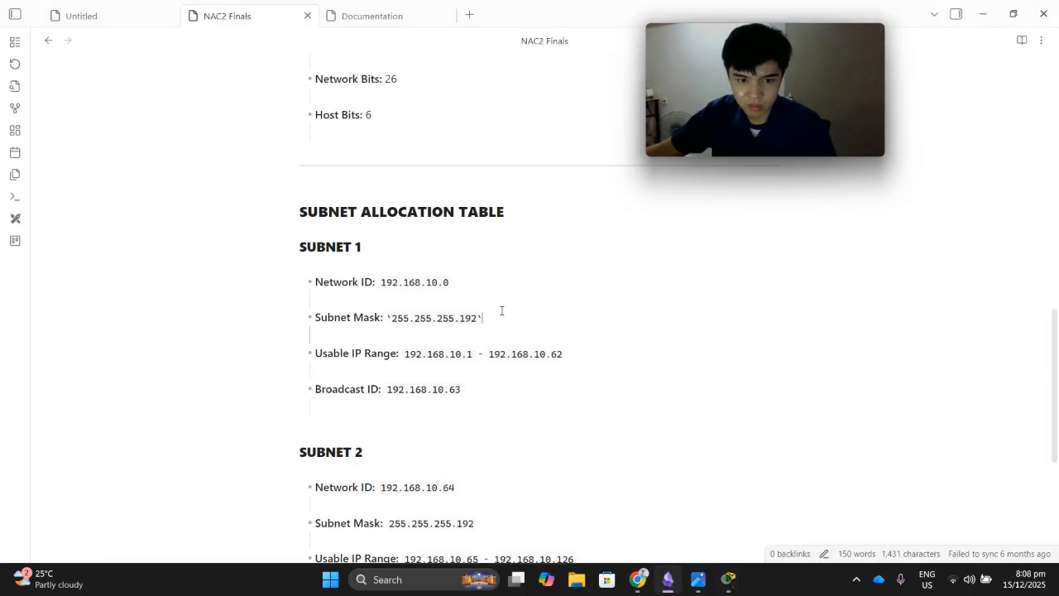
{"action": "key", "text": "Left"}
{"action": "key", "text": "Left"}
{"action": "key", "text": "Left"}
{"action": "key", "text": "Left"}
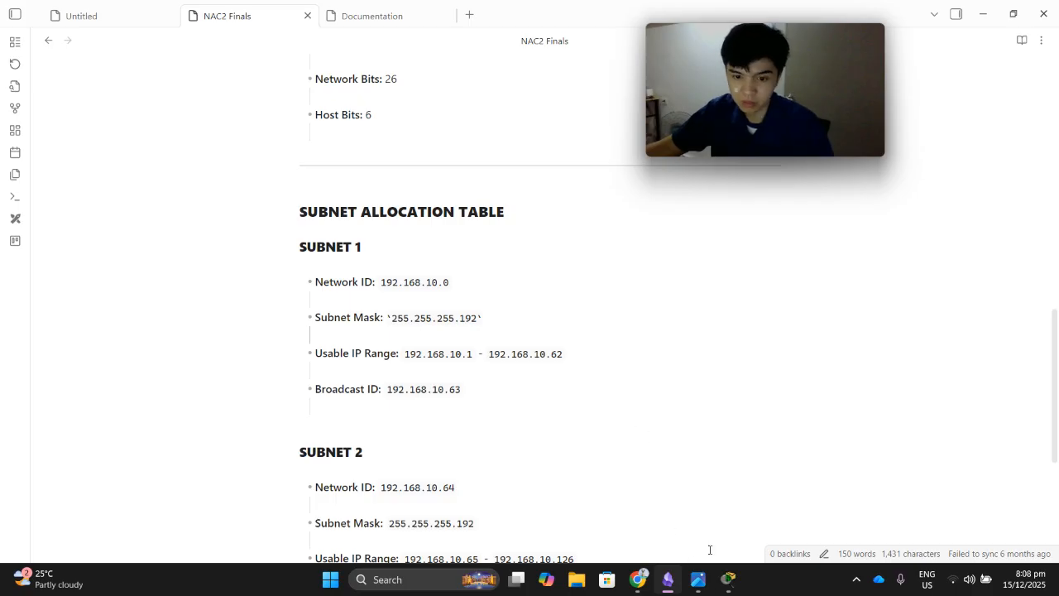
{"action": "left_click", "coordinate": [668, 572]}
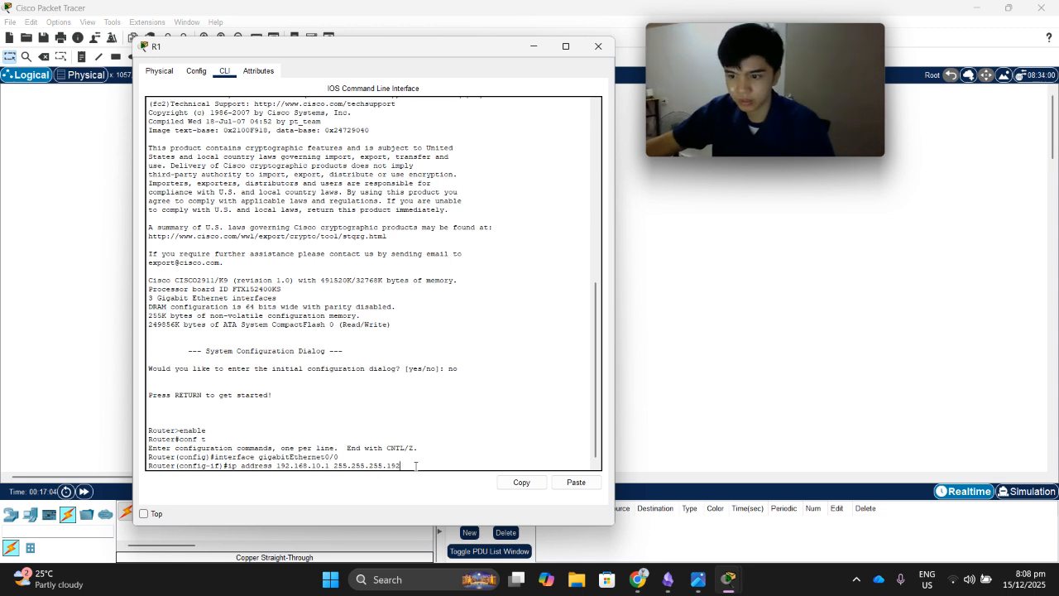
Submit the IP address command for gigabitEthernet0/0 and enable the interface with no shut.
{"action": "key", "text": "Return"}
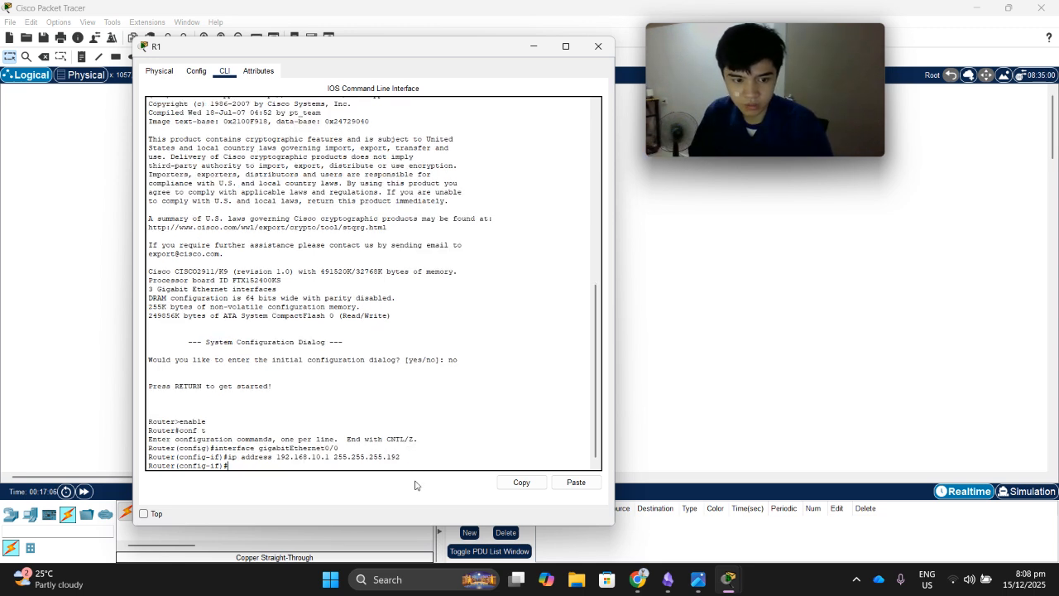
{"action": "type", "text": "no "}
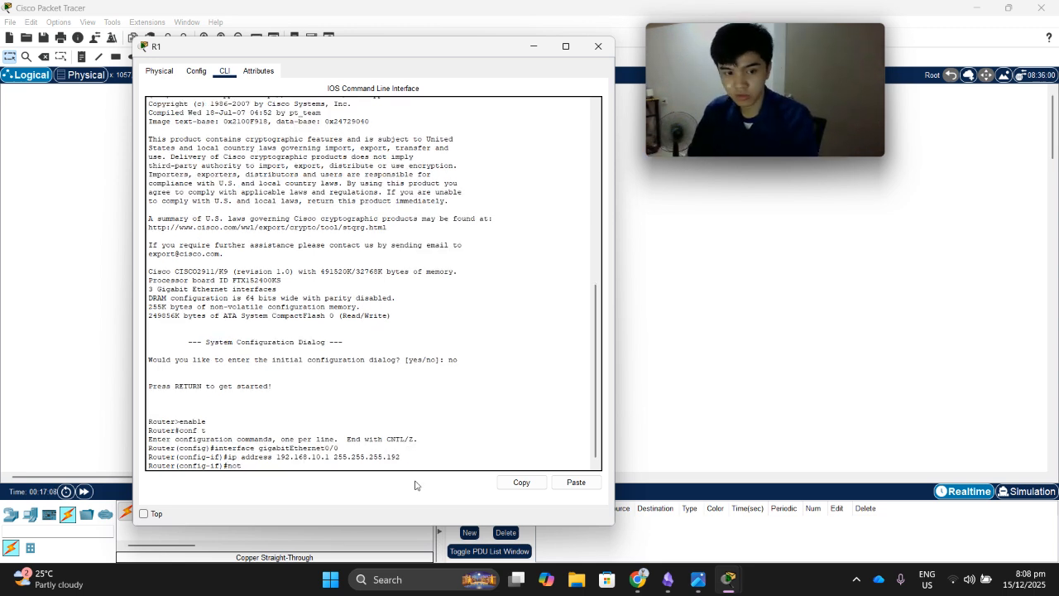
{"action": "type", "text": "shut"}
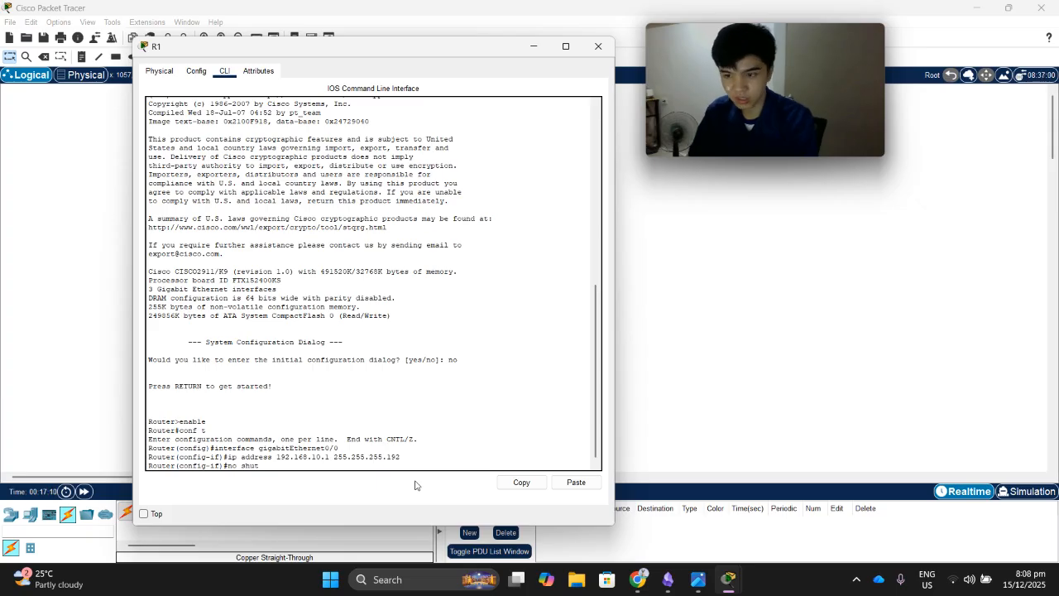
{"action": "key", "text": "Return"}
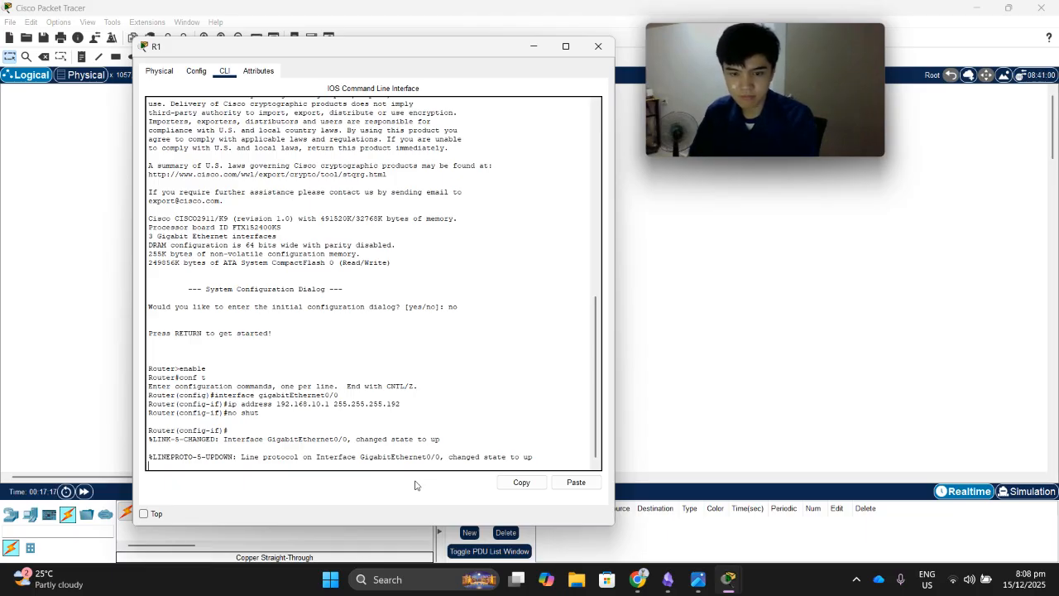
{"action": "key", "text": "Return"}
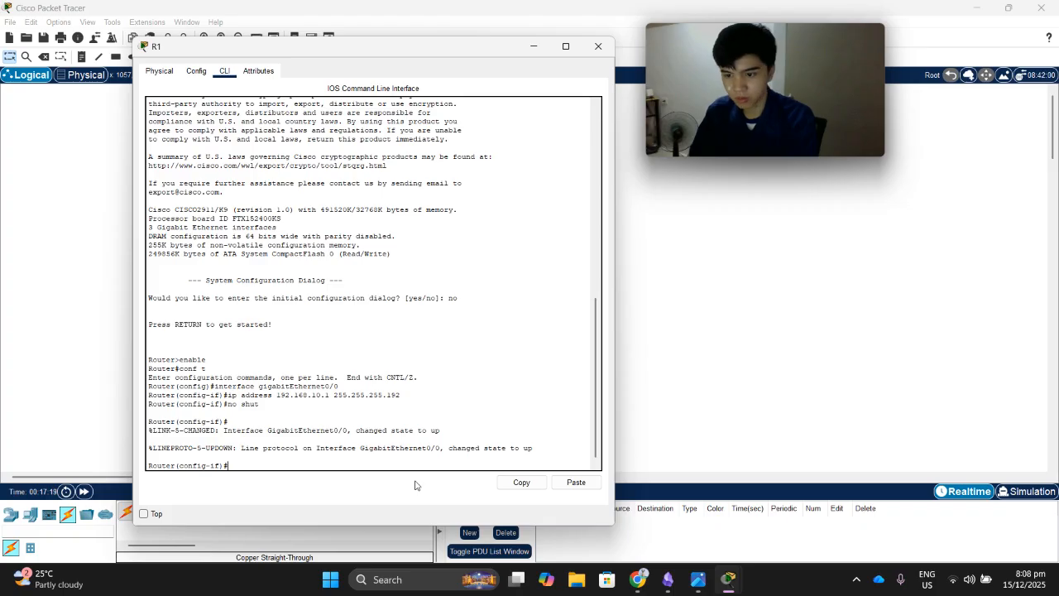
Exit the gigabitEthernet0/0 configuration and enter interface configuration for gigabitEthernet0/1 on R1.
{"action": "type", "text": "exit"}
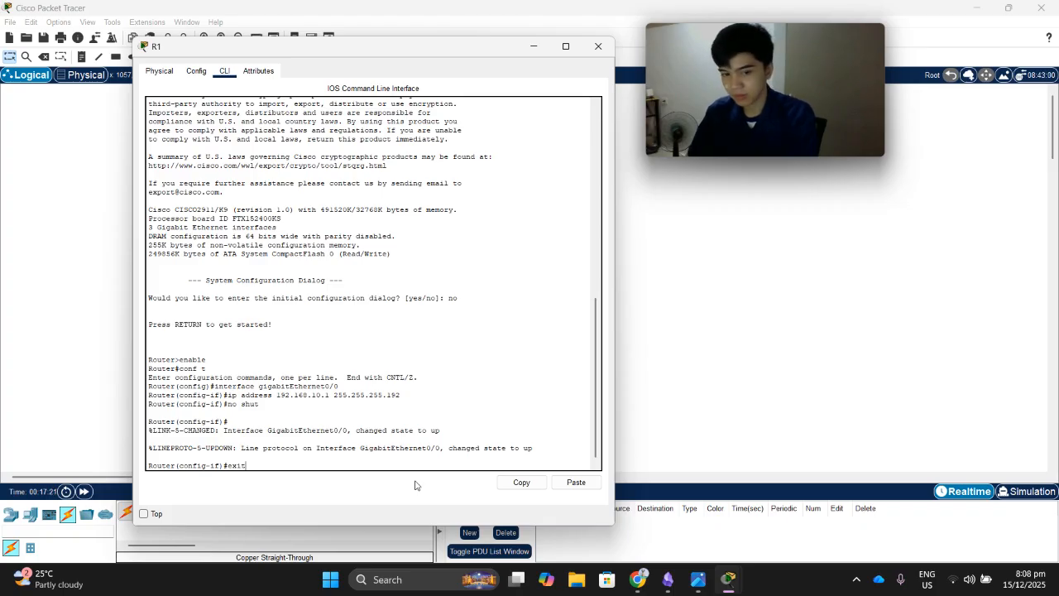
{"action": "key", "text": "Return"}
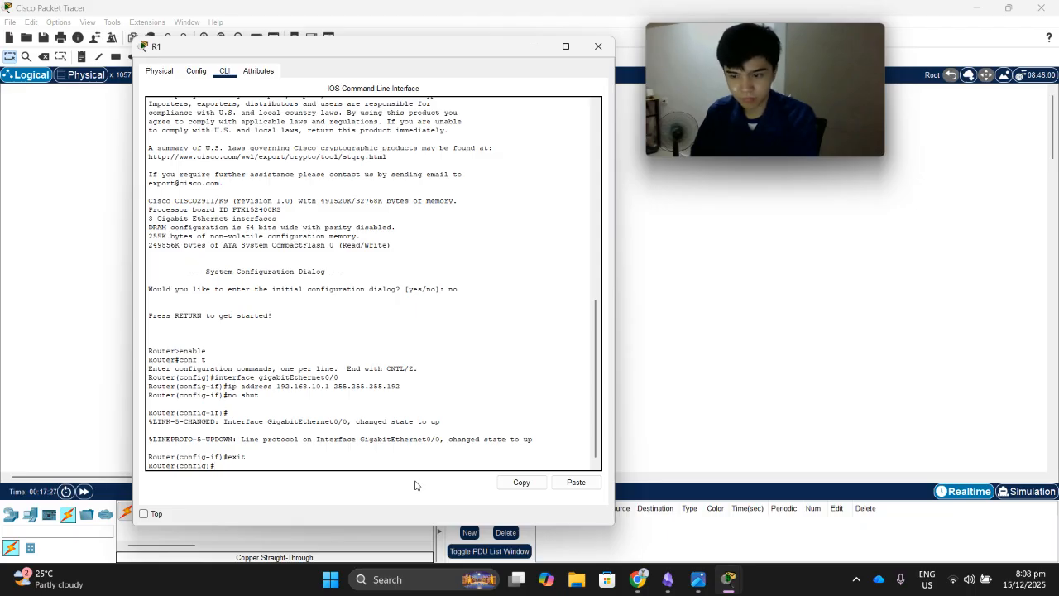
{"action": "type", "text": "nterface as"}
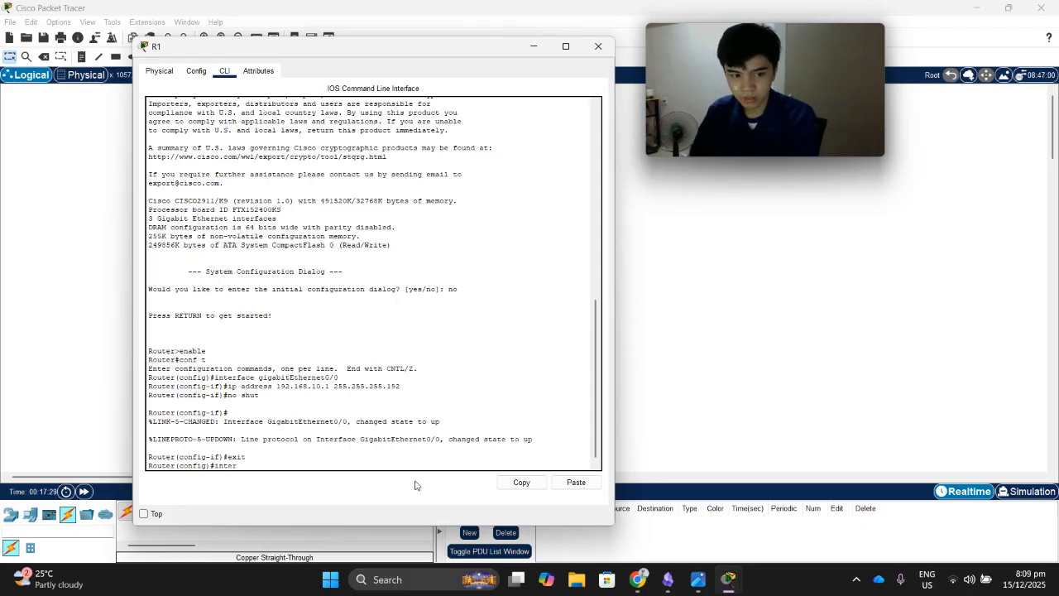
{"action": "key", "text": "BackSpace"}
{"action": "key", "text": "BackSpace"}
{"action": "type", "text": "giga"}
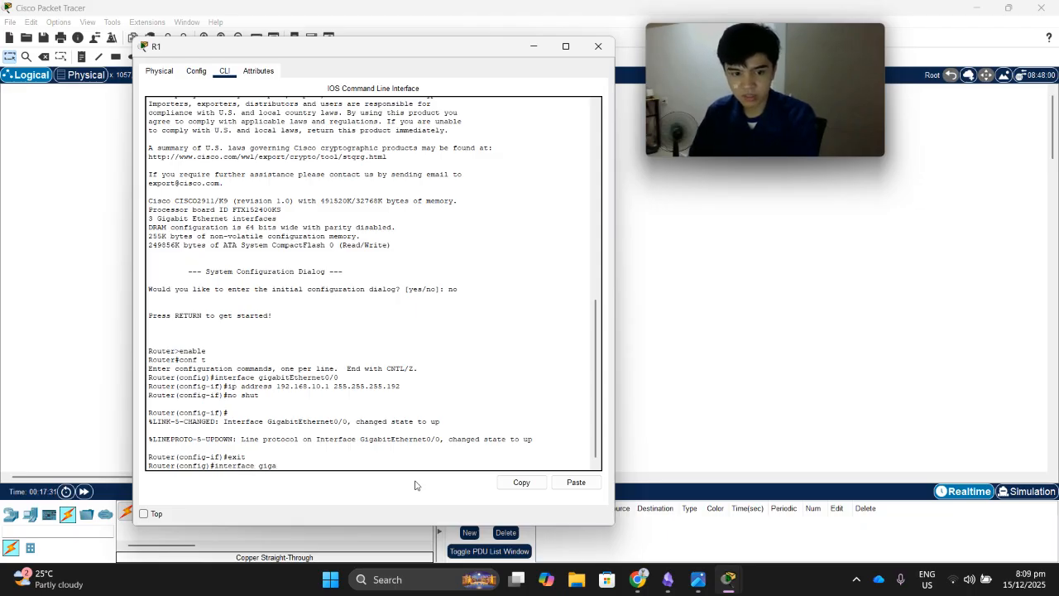
{"action": "key", "text": "BackSpace"}
{"action": "key", "text": "BackSpace"}
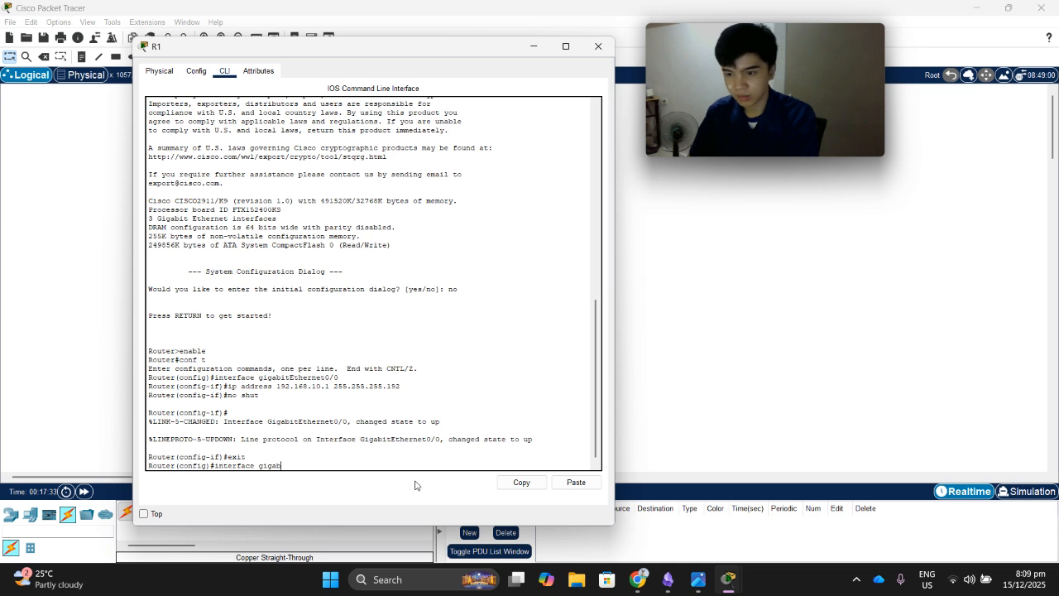
{"action": "type", "text": "bitEth"}
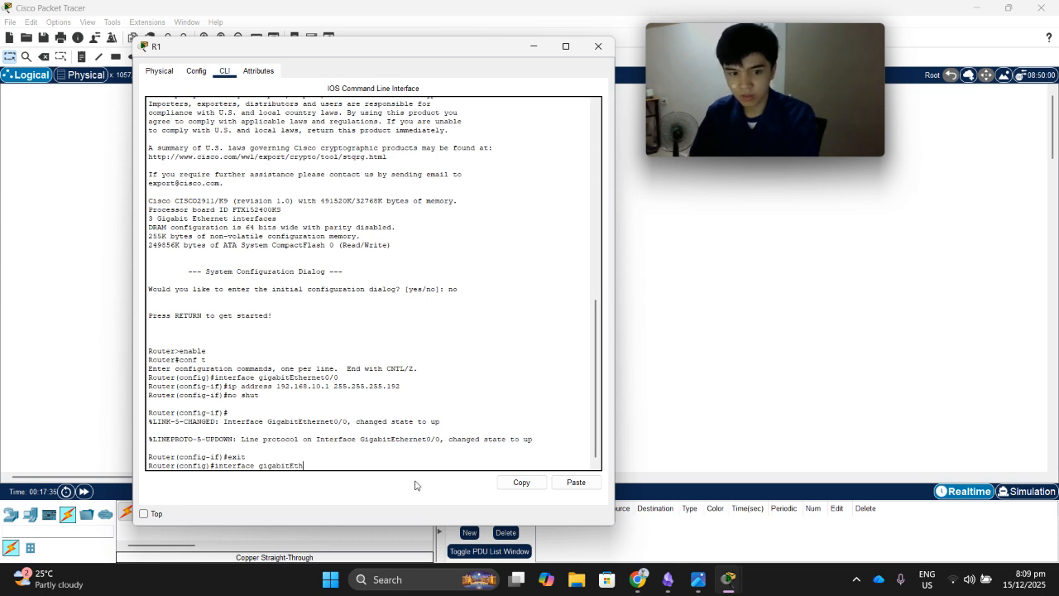
{"action": "type", "text": "ernet0/1"}
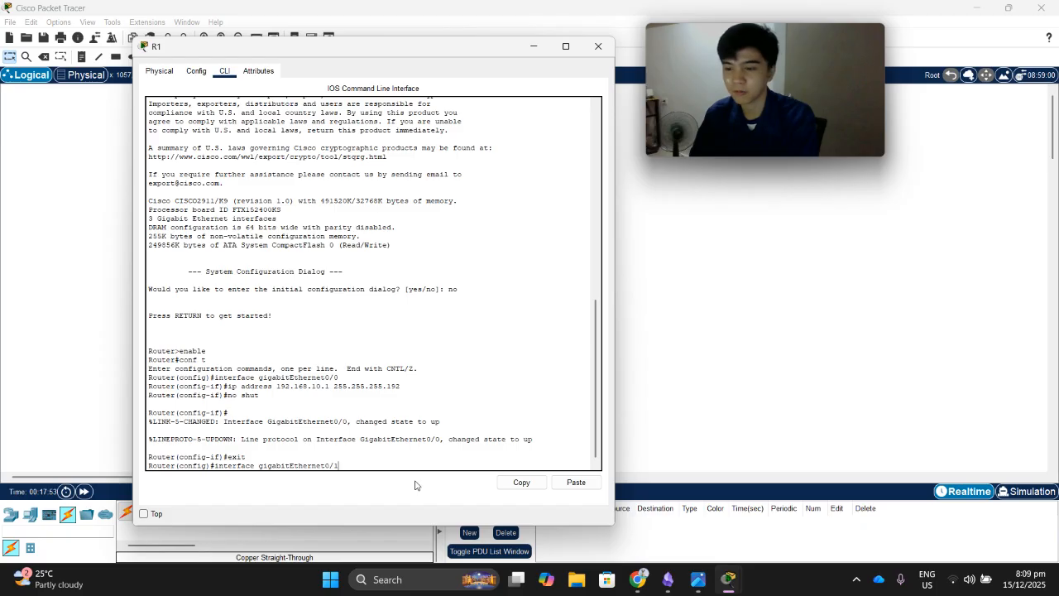
{"action": "key", "text": "Return"}
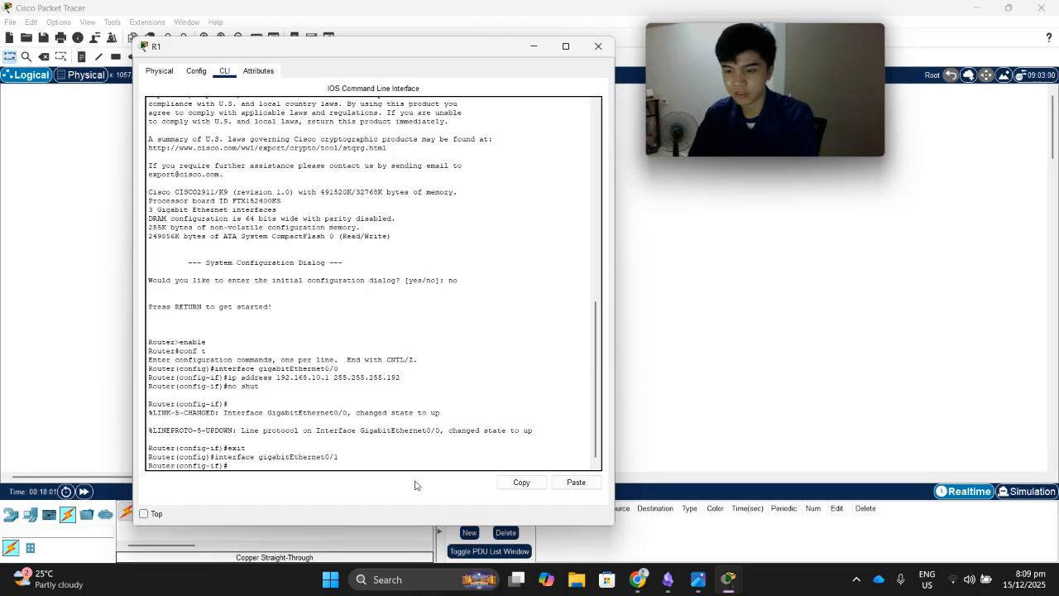
Start the IP address command for gigabitEthernet0/1 with the address 192.168.10.65, leaving it unsubmitted.
{"action": "type", "text": "i"}
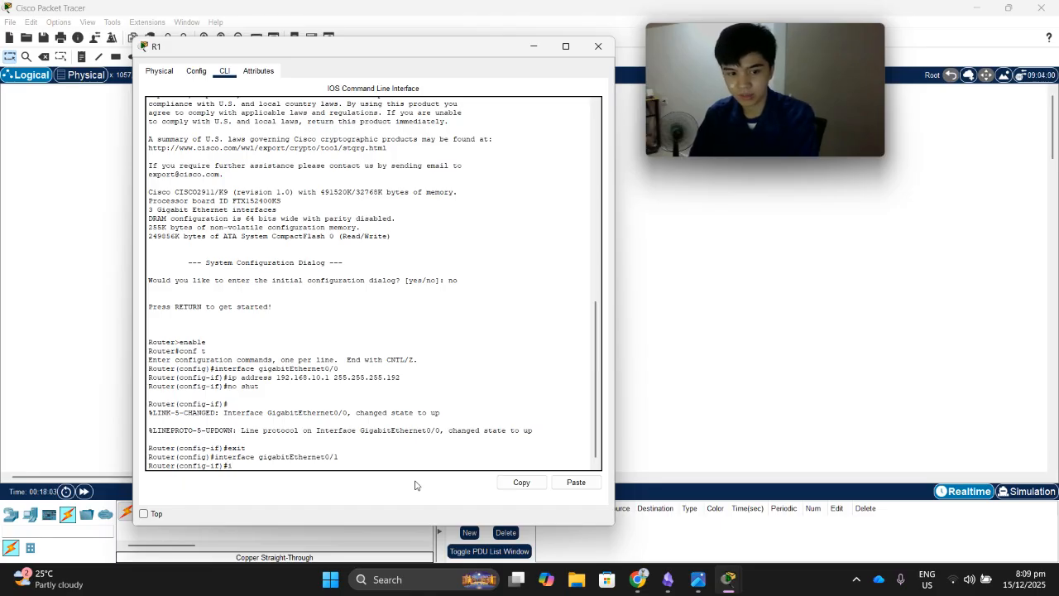
{"action": "type", "text": "p address"}
{"action": "key", "text": "BackSpace"}
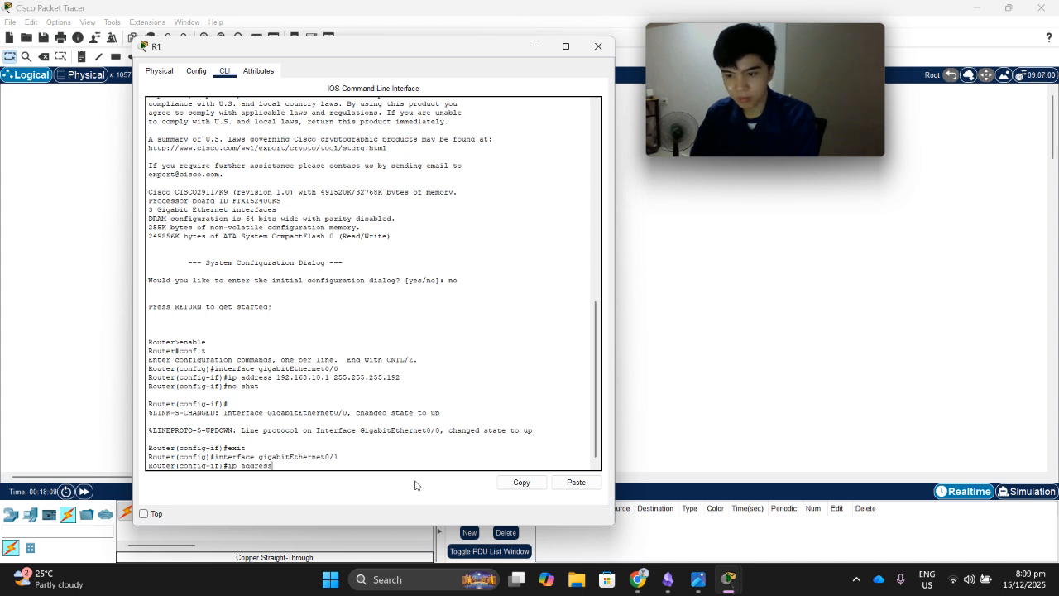
{"action": "type", "text": "s 192.168"}
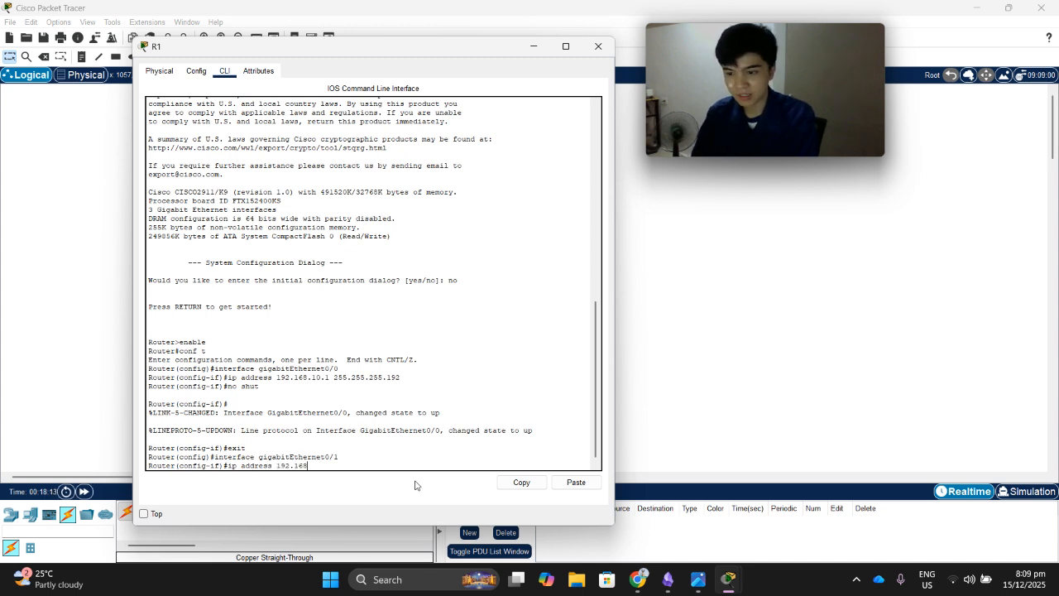
{"action": "type", "text": ".10."}
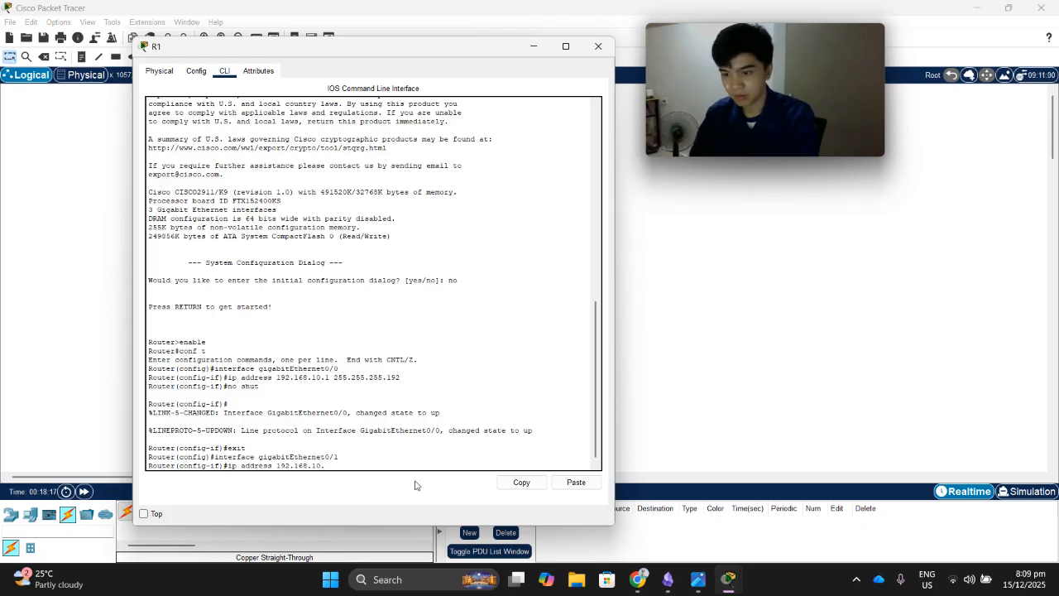
{"action": "type", "text": "65"}
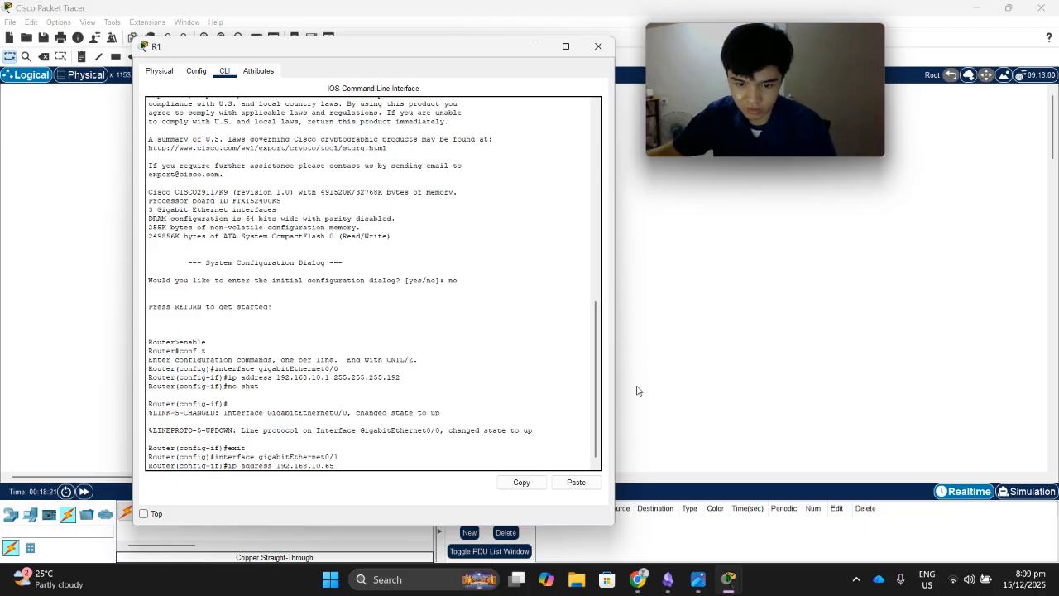
Check Subnet 2's usable IP range and subnet mask in the Obsidian note, and return to R1's command line in Packet Tracer.
{"action": "left_click", "coordinate": [668, 579]}
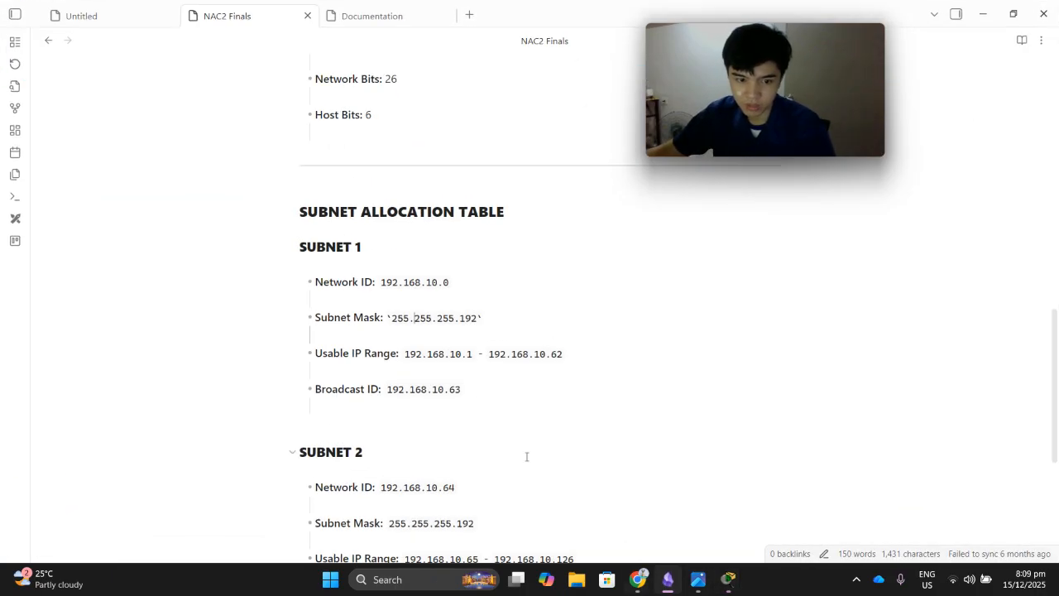
{"action": "scroll", "coordinate": [469, 362], "scroll_direction": "down", "scroll_amount": 3}
{"action": "left_click", "coordinate": [400, 330]}
{"action": "left_click", "coordinate": [454, 334]}
{"action": "left_click", "coordinate": [495, 334]}
{"action": "left_click", "coordinate": [533, 335]}
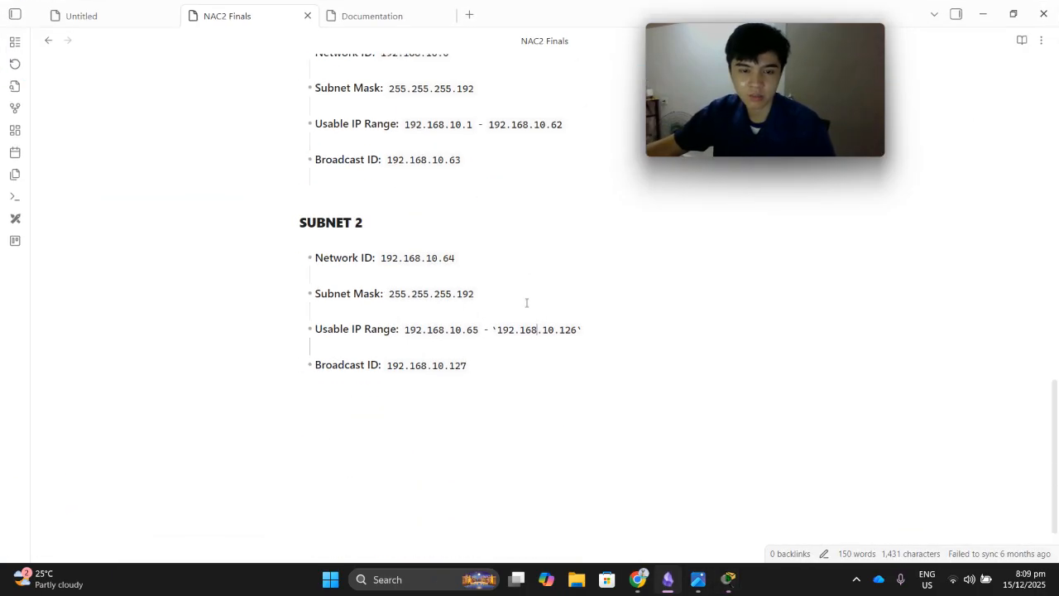
{"action": "left_click", "coordinate": [457, 330]}
{"action": "left_click", "coordinate": [515, 331]}
{"action": "left_click", "coordinate": [483, 331]}
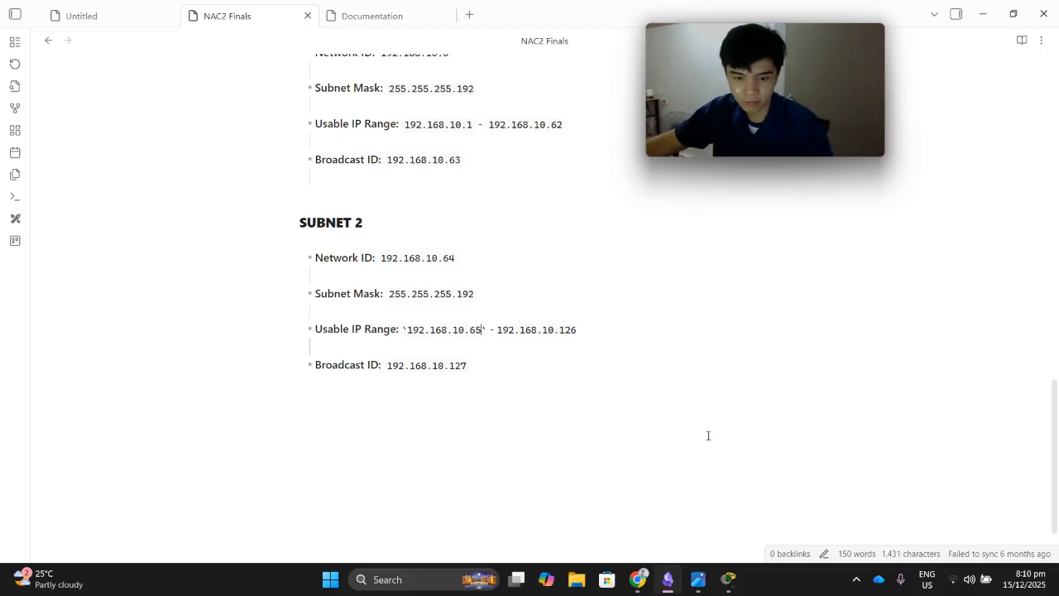
{"action": "left_click", "coordinate": [668, 579]}
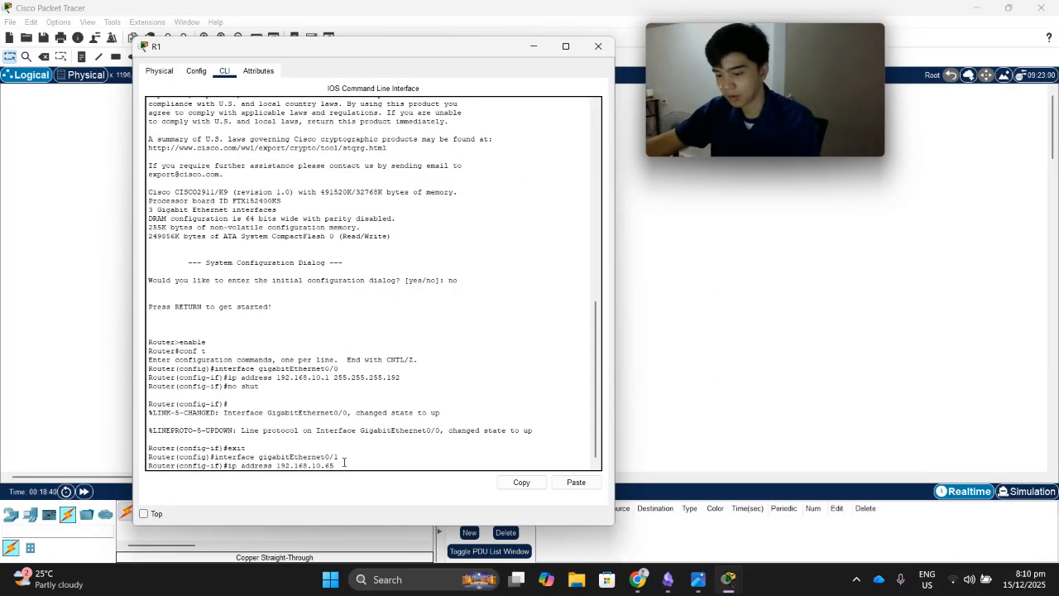
Complete gigabitEthernet0/1's IP address command with subnet mask 255.255.255.192 and enable the interface with no shut.
{"action": "type", "text": "255.255.255"}
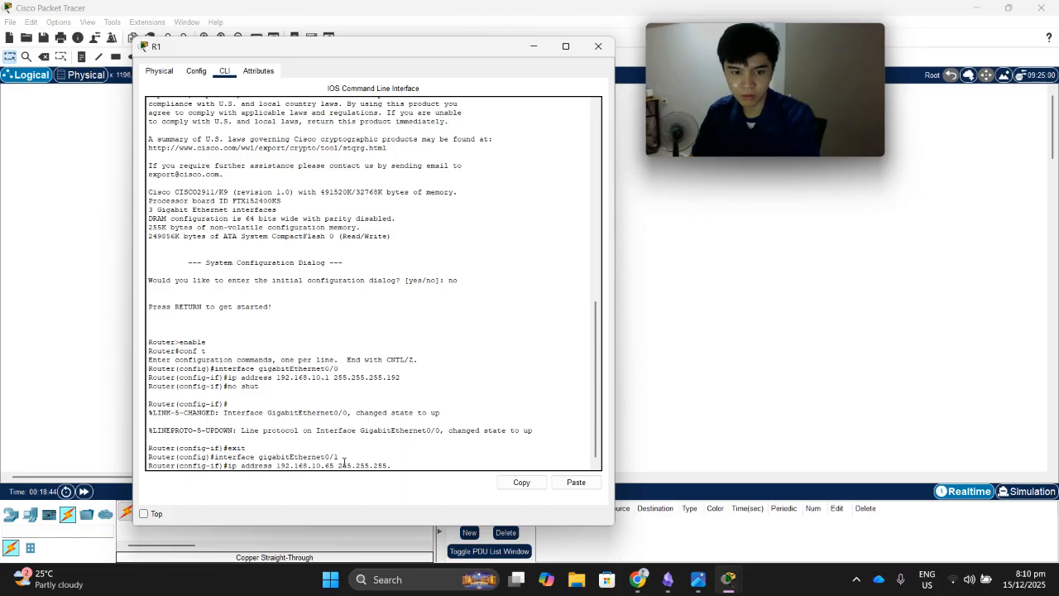
{"action": "type", "text": ".192"}
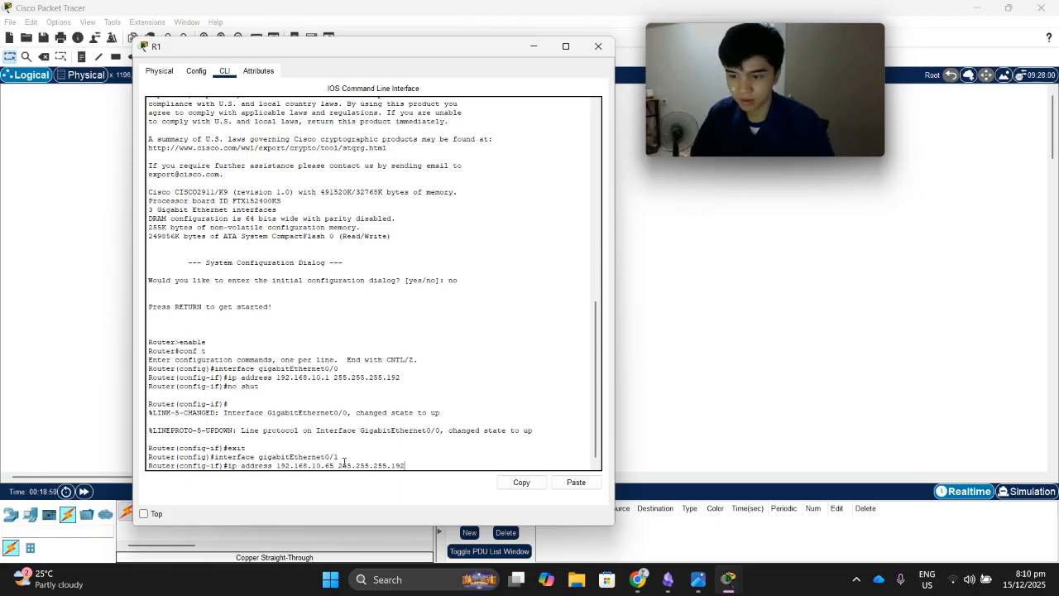
{"action": "key", "text": "Return"}
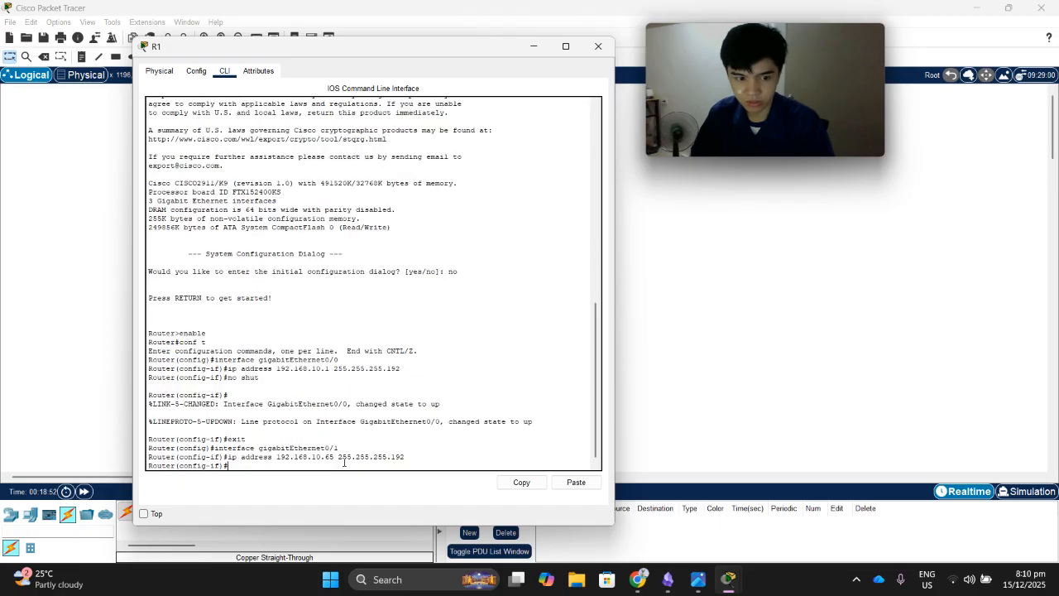
{"action": "type", "text": "not shut"}
{"action": "key", "text": "Return"}
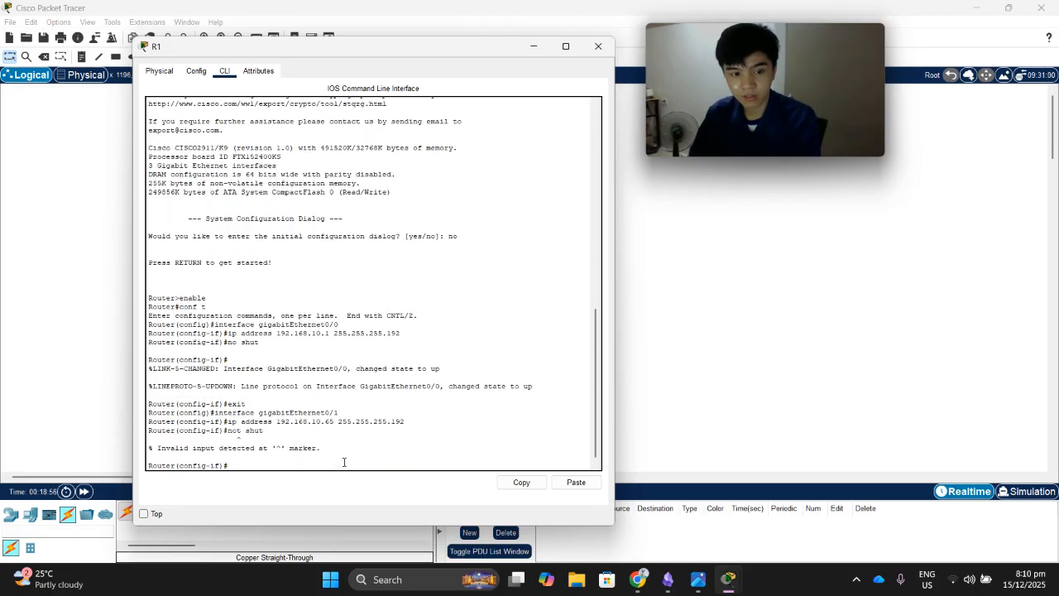
{"action": "type", "text": "no shut"}
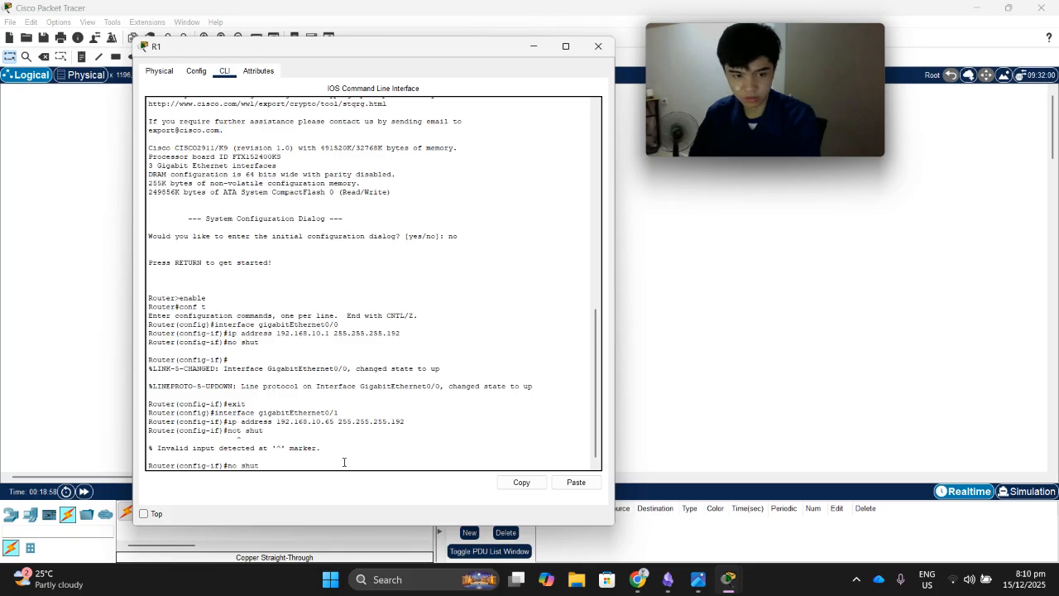
{"action": "key", "text": "Return"}
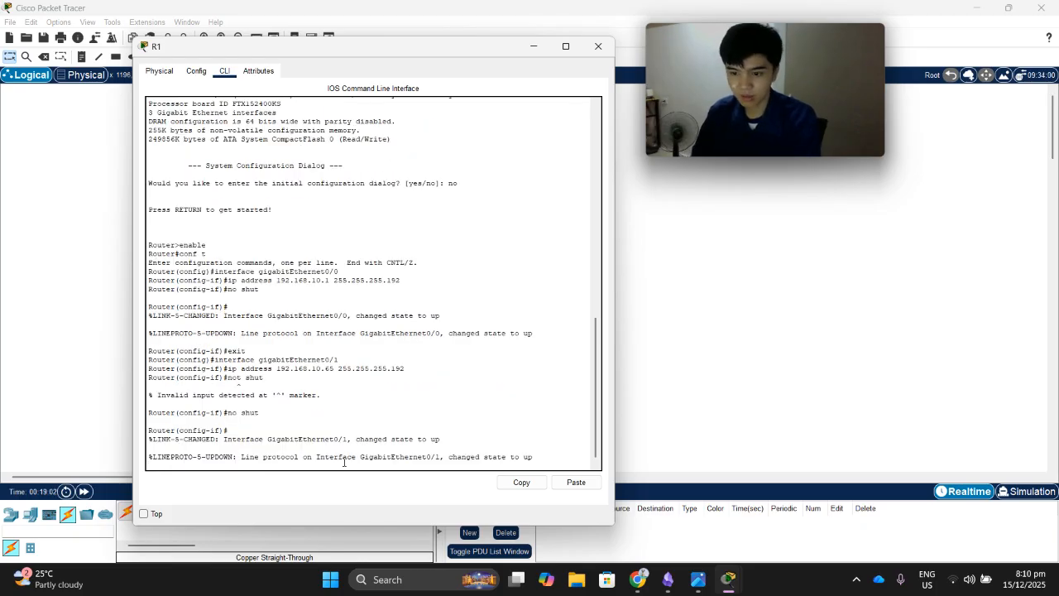
Exit the gigabitEthernet0/1 interface configuration on R1 and close the router's window.
{"action": "type", "text": "ex"}
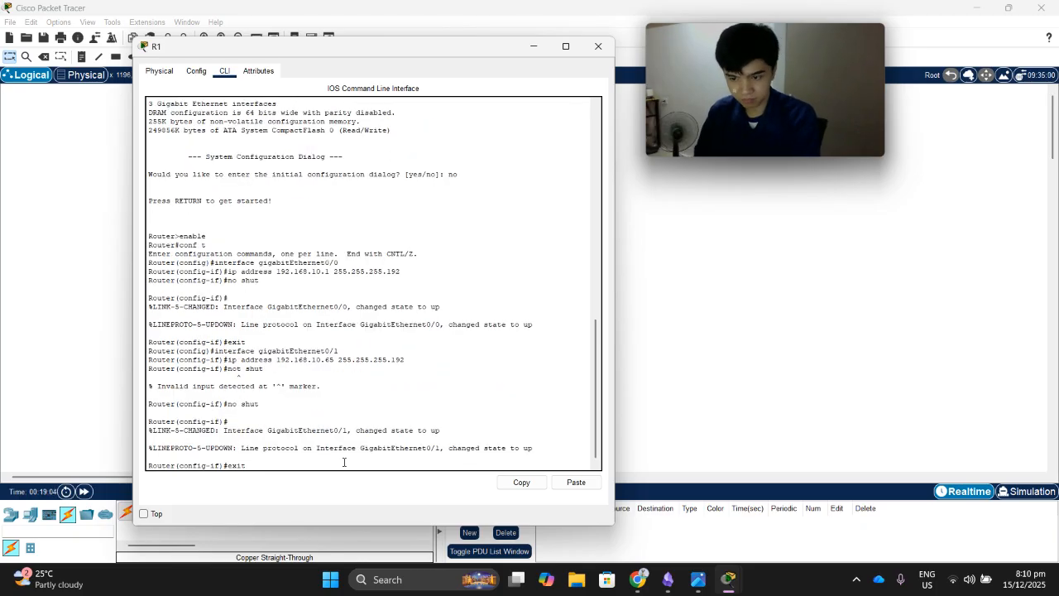
{"action": "type", "text": "it"}
{"action": "key", "text": "Return"}
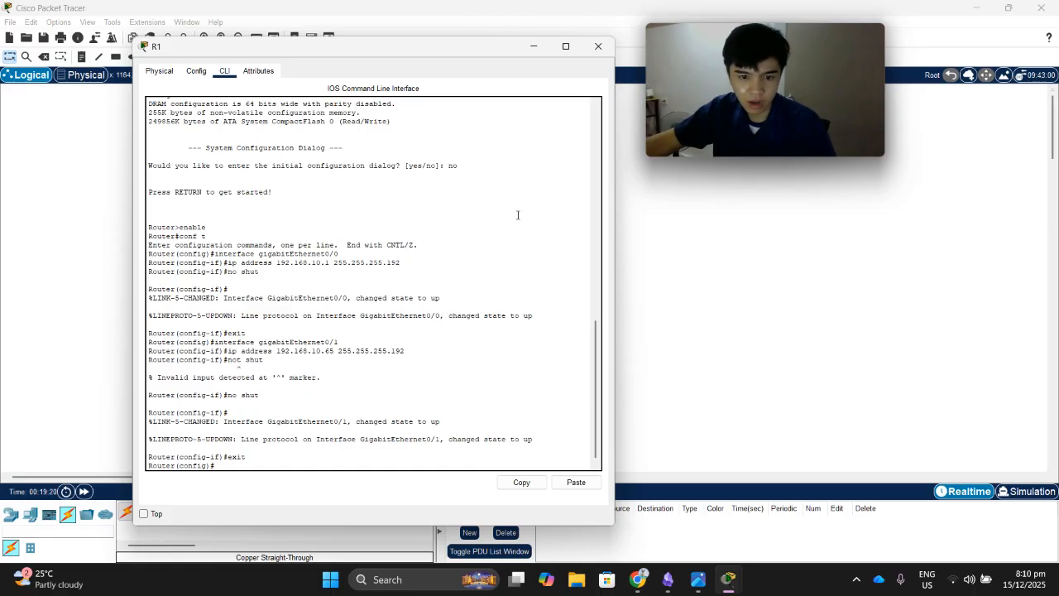
{"action": "left_click", "coordinate": [600, 48]}
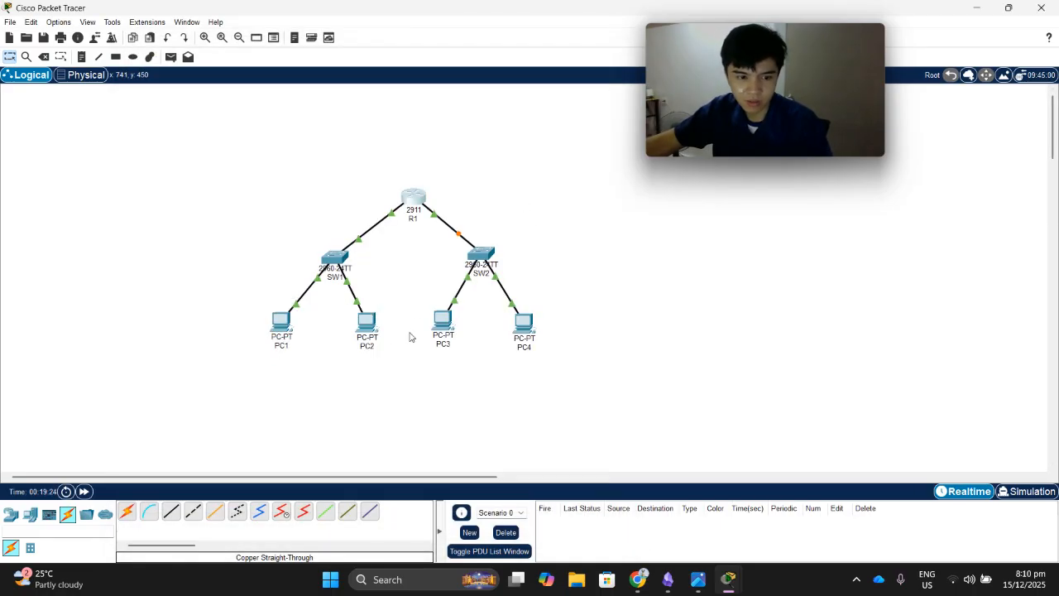
Open PC1's IP configuration and set its static IPv4 address to 192.168.10.2.
{"action": "left_click", "coordinate": [283, 324]}
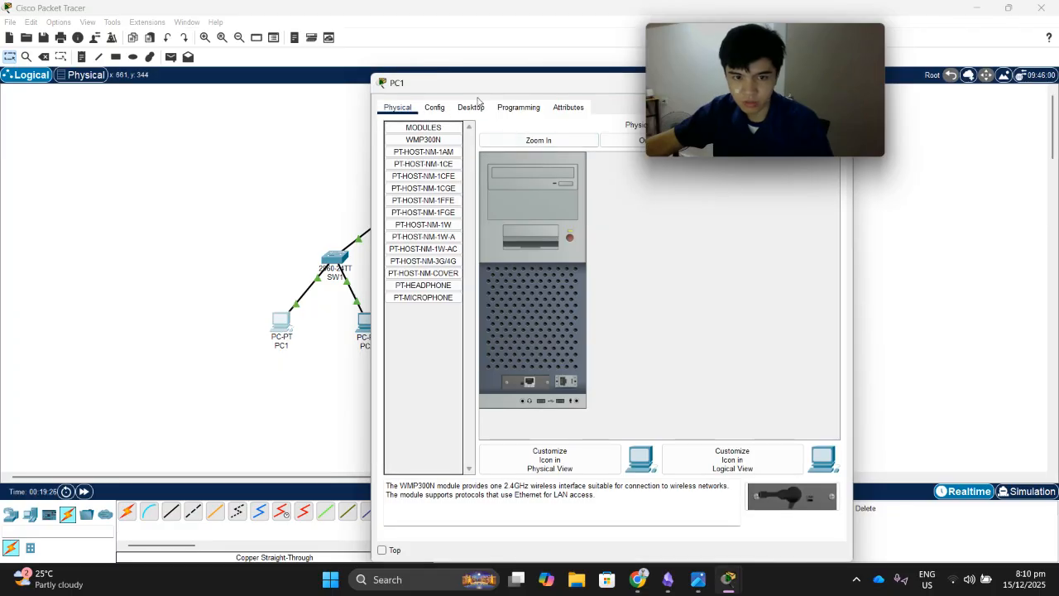
{"action": "left_click_drag", "start_coordinate": [511, 83], "coordinate": [323, 68]}
{"action": "left_click", "coordinate": [331, 90]}
{"action": "left_click", "coordinate": [288, 93]}
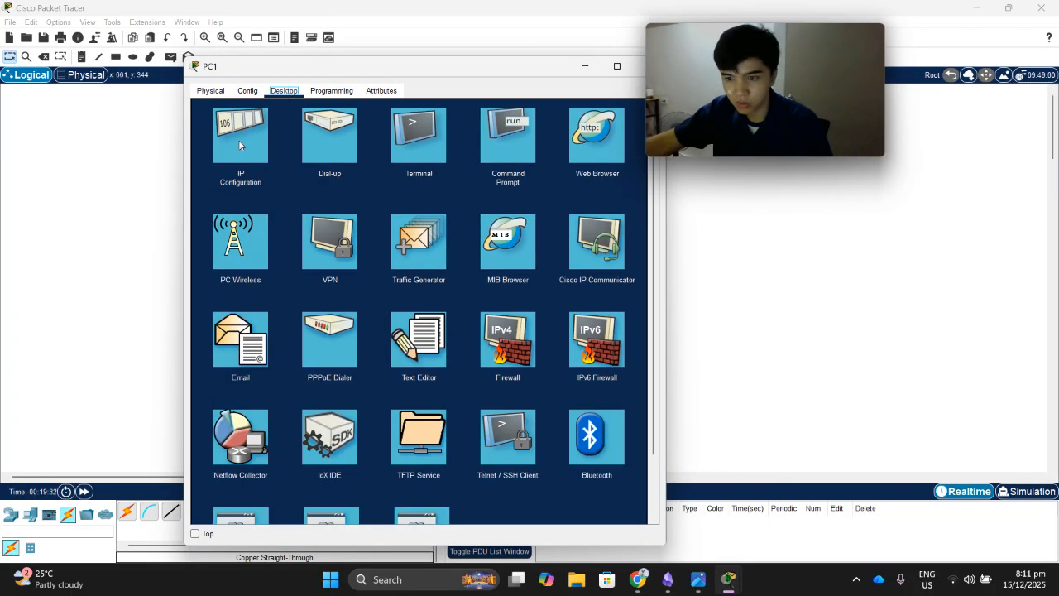
{"action": "left_click", "coordinate": [238, 141]}
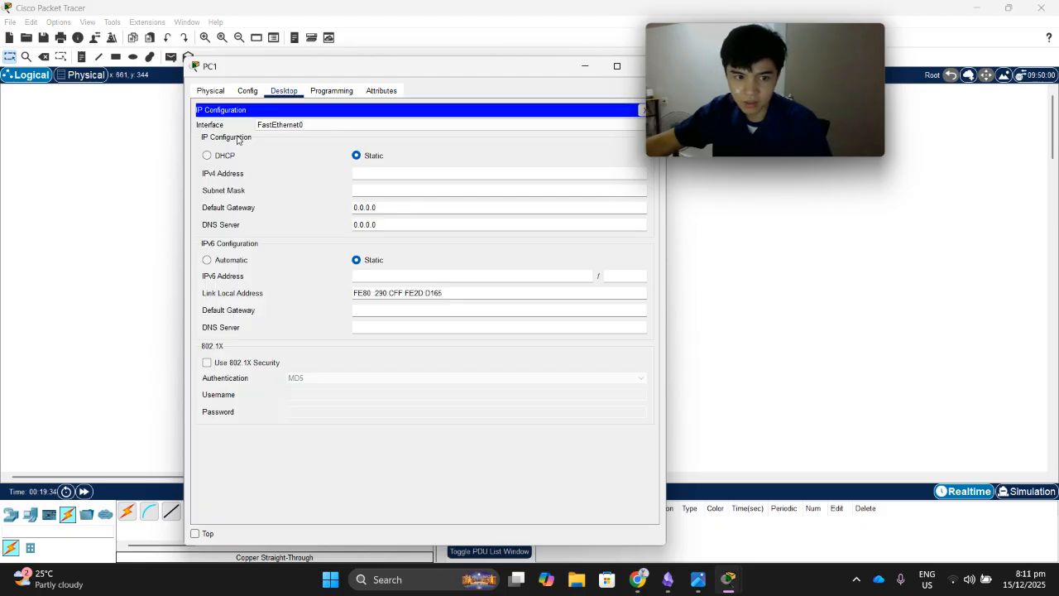
{"action": "left_click", "coordinate": [379, 178]}
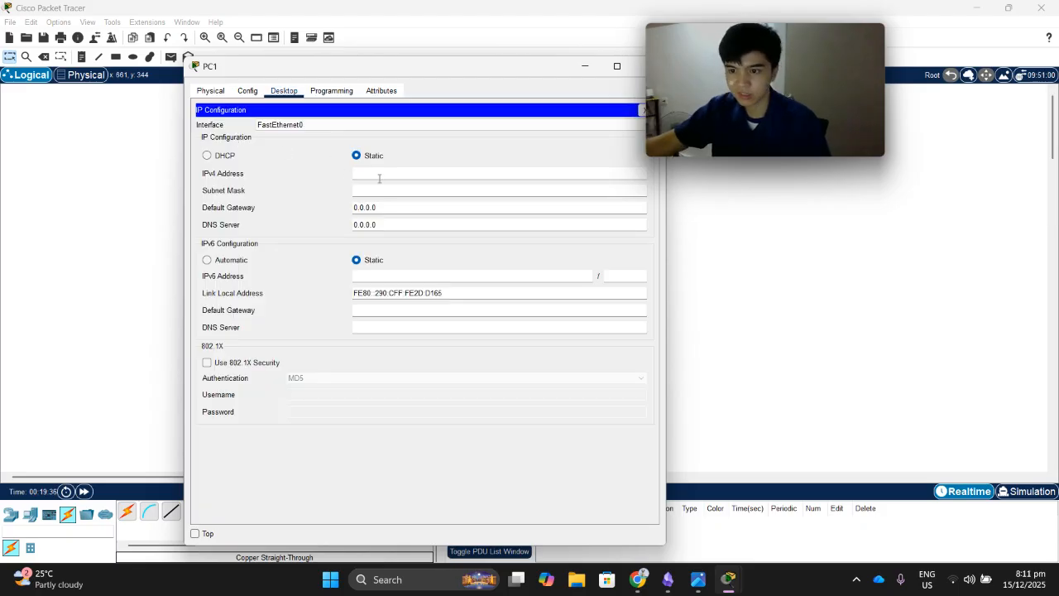
{"action": "type", "text": "192"}
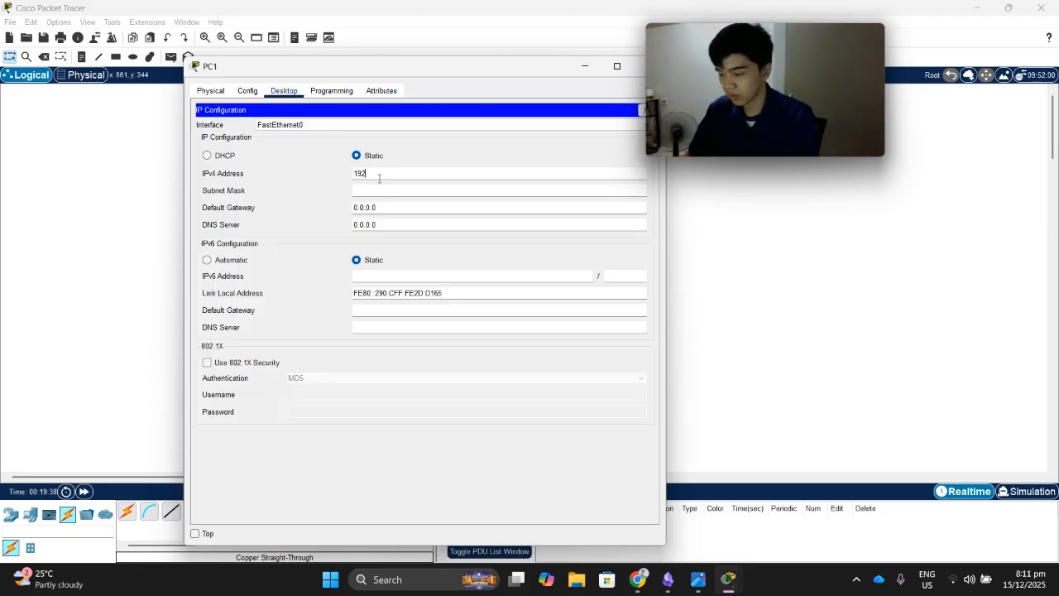
{"action": "type", "text": ".168."}
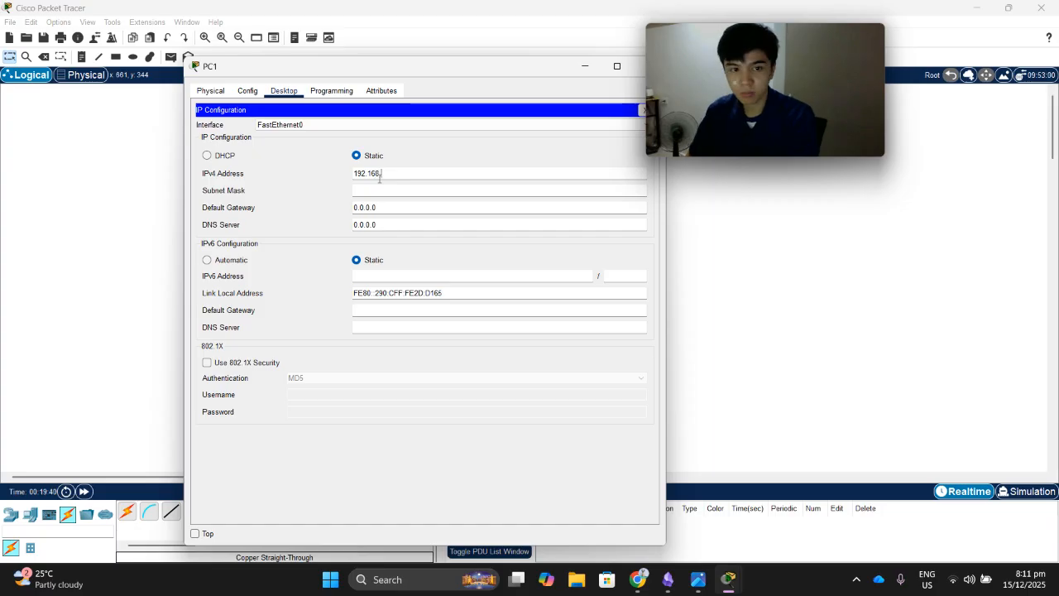
{"action": "type", "text": "10.2"}
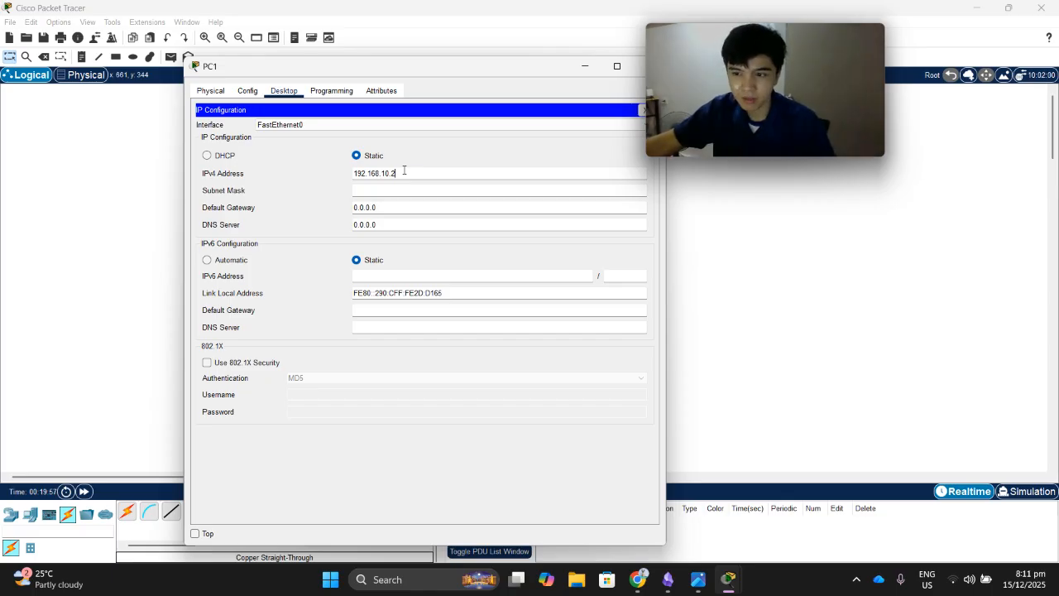
{"action": "left_click", "coordinate": [400, 168]}
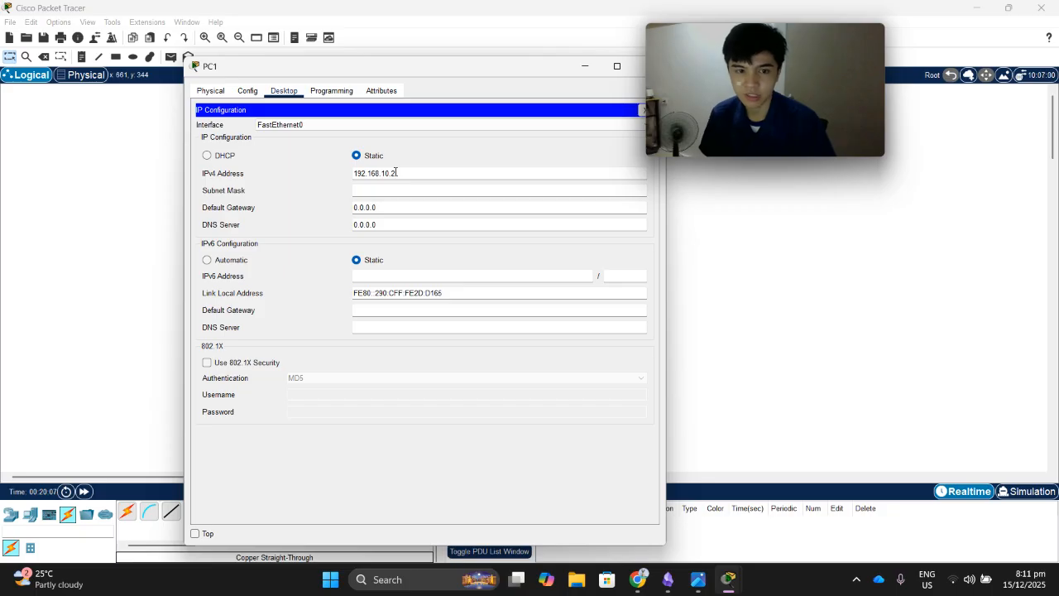
Set PC1's subnet mask to 255.255.255.192.
{"action": "key", "text": "Tab"}
{"action": "left_click", "coordinate": [422, 189]}
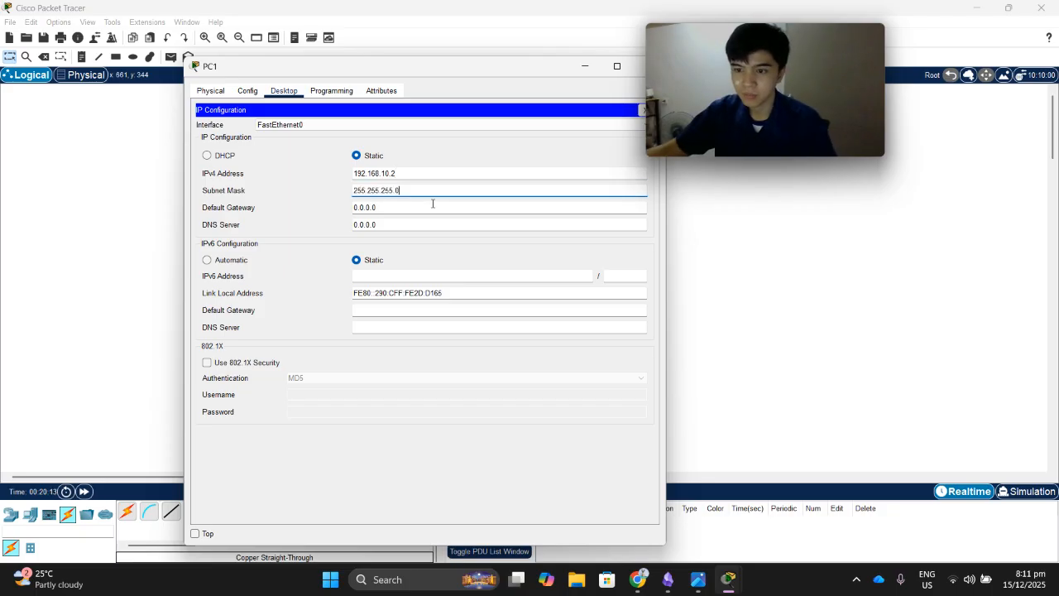
{"action": "key", "text": "BackSpace"}
{"action": "key", "text": "BackSpace"}
{"action": "type", "text": ".192"}
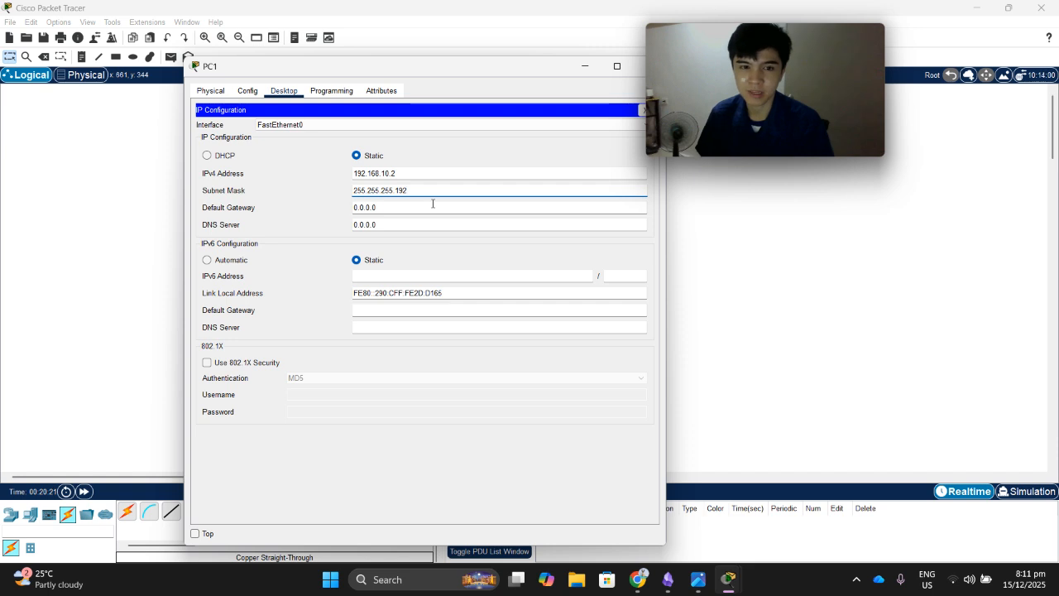
Set PC1's IPv4 default gateway to 192.168.10.1 and close its configuration window.
{"action": "left_click", "coordinate": [405, 209]}
{"action": "key", "text": "BackSpace"}
{"action": "key", "text": "BackSpace"}
{"action": "key", "text": "BackSpace"}
{"action": "key", "text": "BackSpace"}
{"action": "key", "text": "BackSpace"}
{"action": "key", "text": "BackSpace"}
{"action": "key", "text": "BackSpace"}
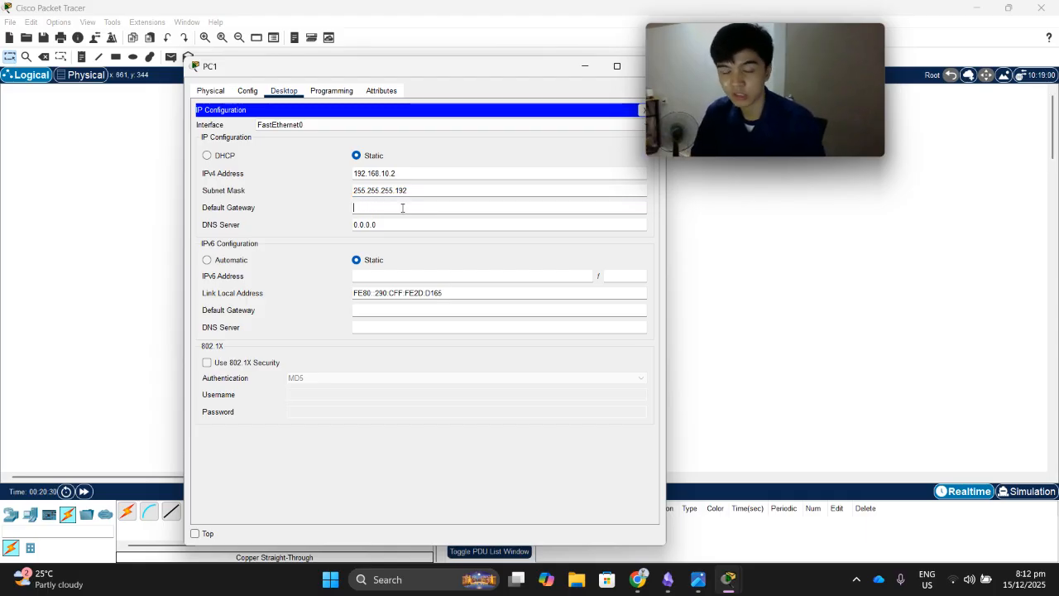
{"action": "type", "text": "19"}
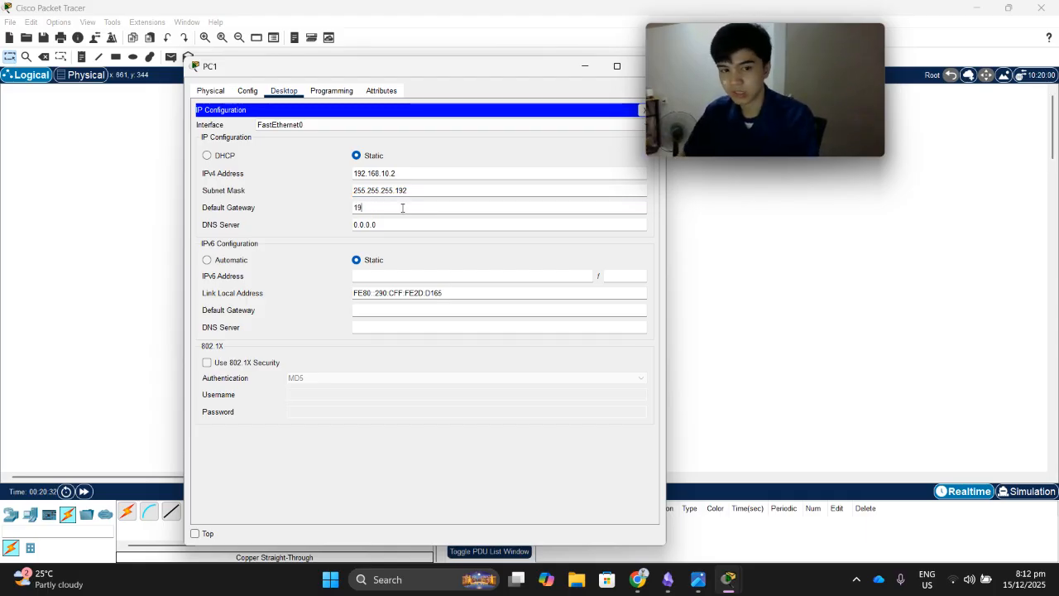
{"action": "type", "text": "2.16"}
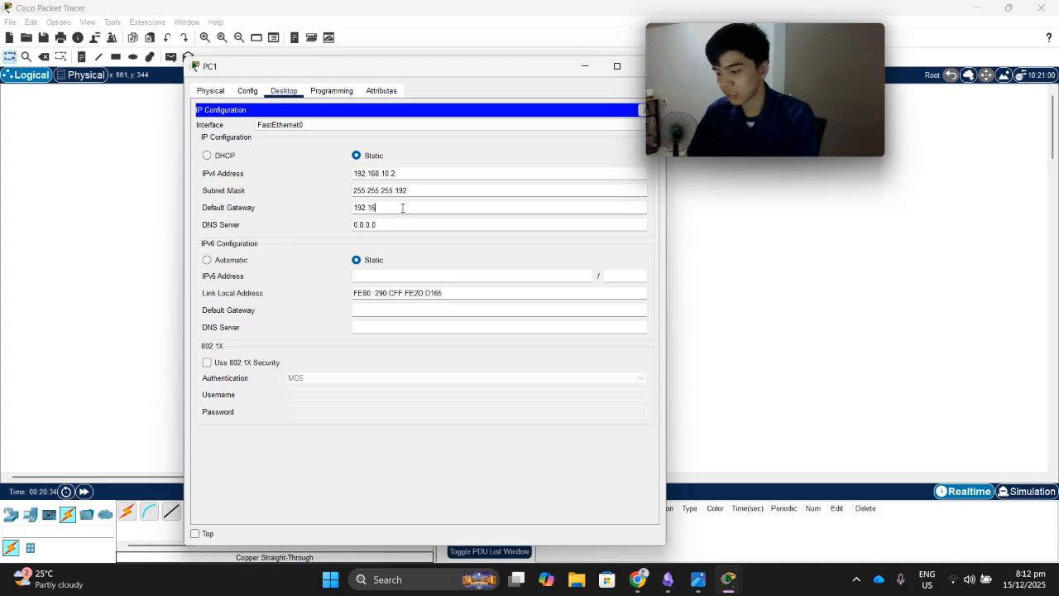
{"action": "type", "text": "8.10.1"}
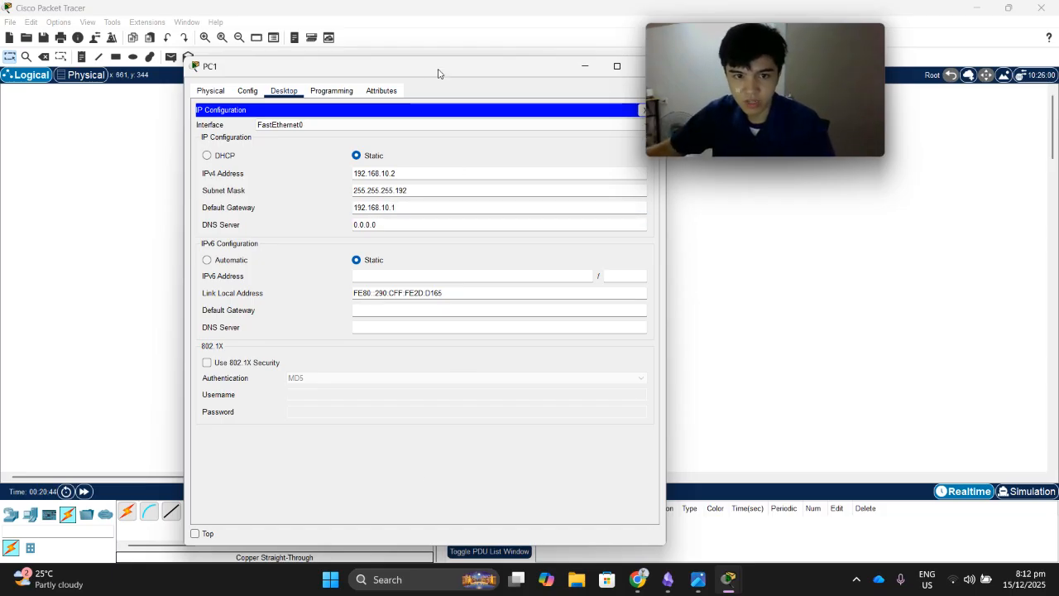
{"action": "left_click_drag", "start_coordinate": [438, 67], "coordinate": [406, 66]}
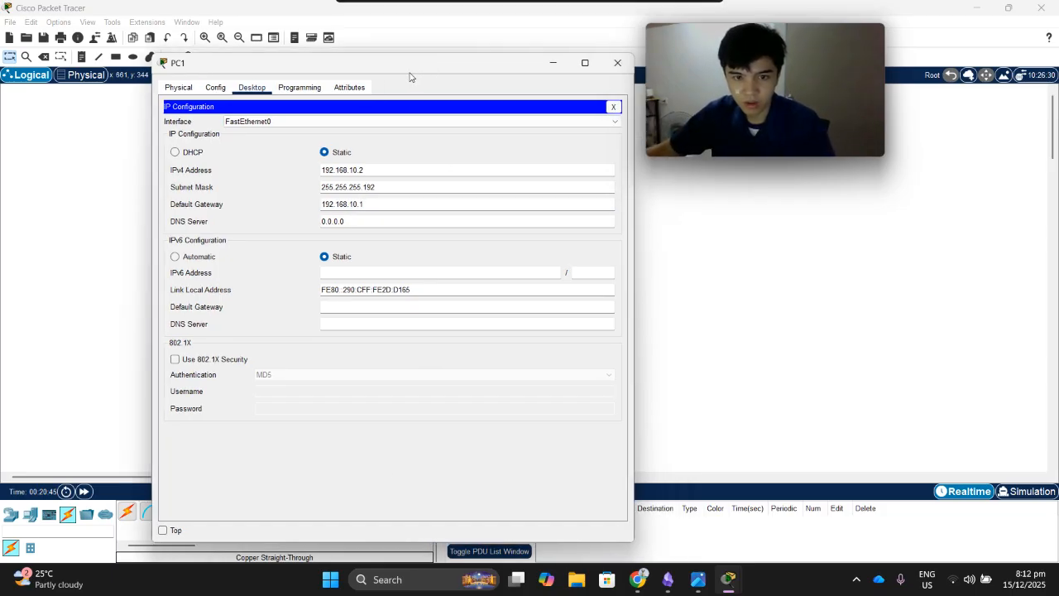
{"action": "left_click", "coordinate": [612, 71]}
Open PC2's IP configuration and set its static IPv4 address to 192.168.10.3.
{"action": "left_click", "coordinate": [366, 327]}
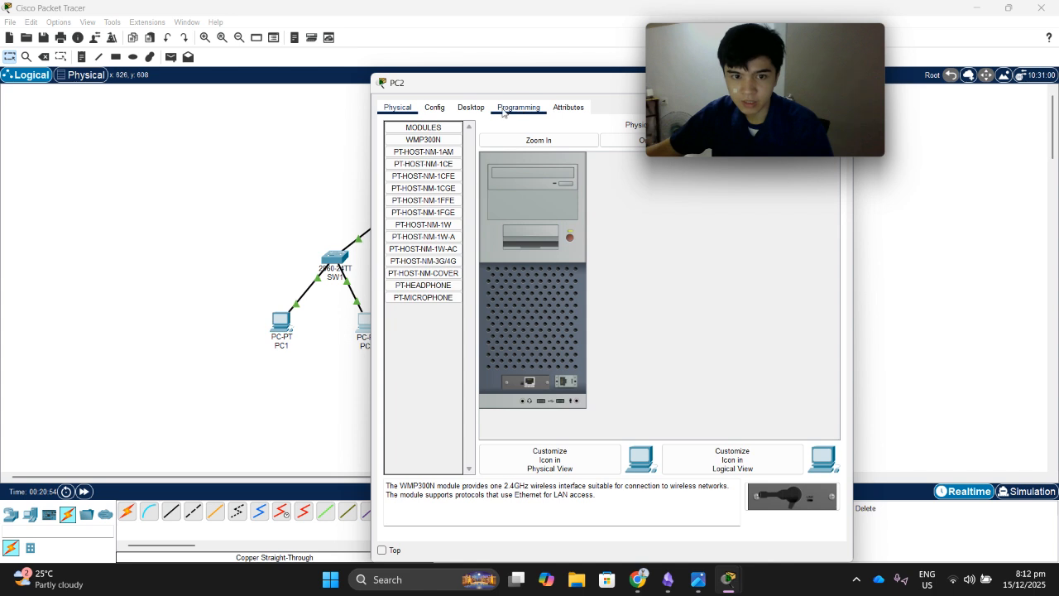
{"action": "left_click", "coordinate": [469, 109]}
{"action": "left_click", "coordinate": [414, 156]}
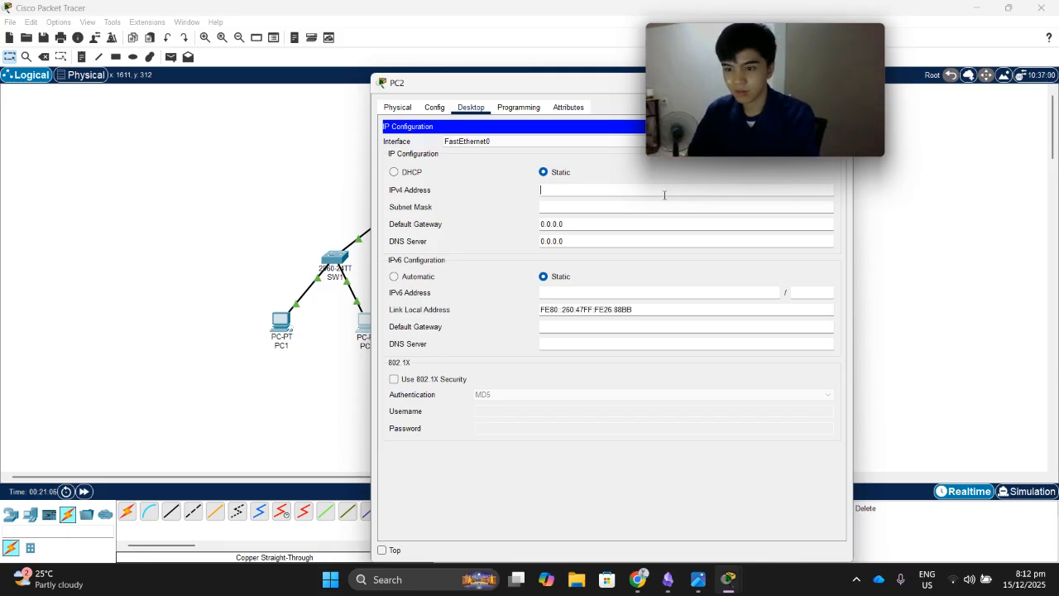
{"action": "type", "text": "92.1"}
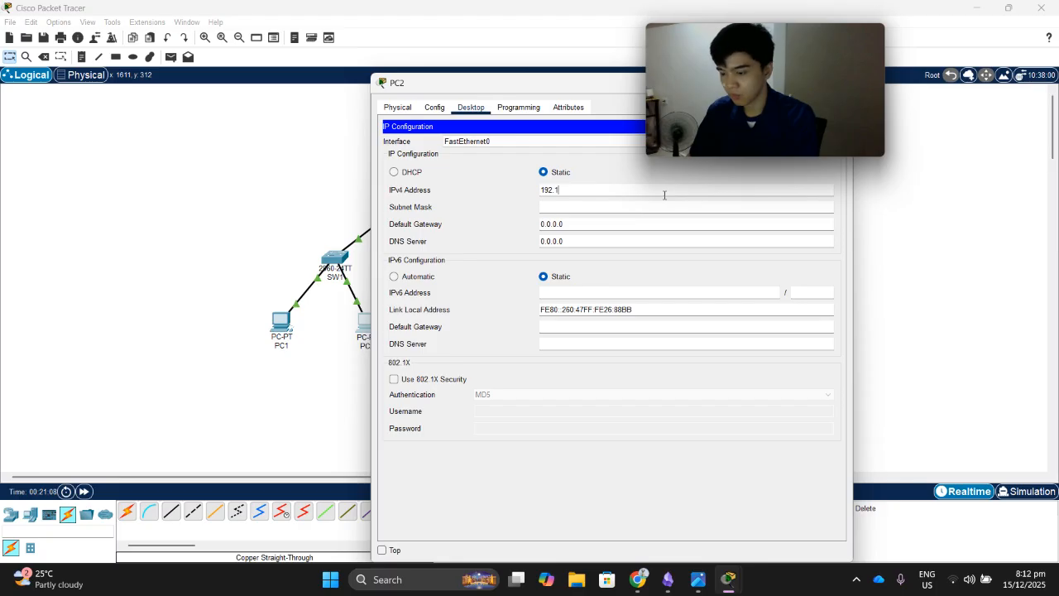
{"action": "type", "text": "68.10.3"}
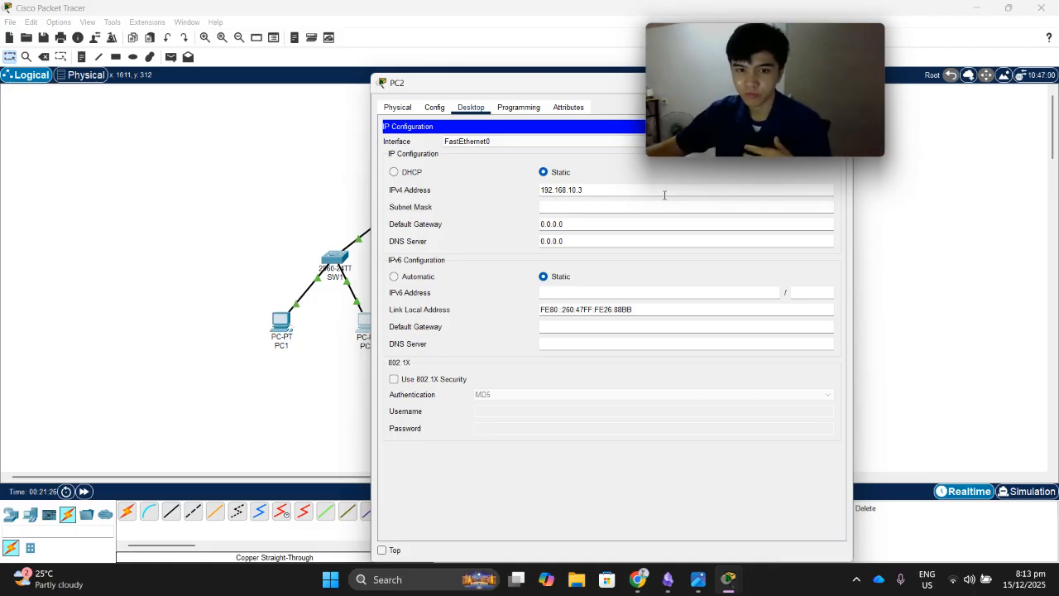
{"action": "left_click", "coordinate": [663, 194]}
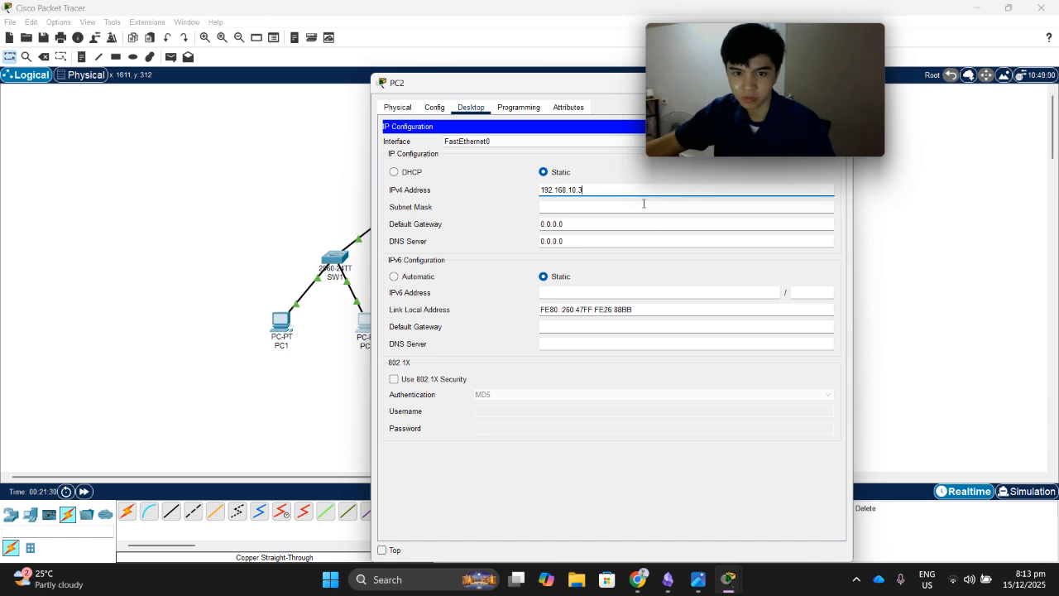
Set PC2's subnet mask to 255.255.255.192.
{"action": "left_click", "coordinate": [644, 205]}
{"action": "key", "text": "BackSpace"}
{"action": "type", "text": "192"}
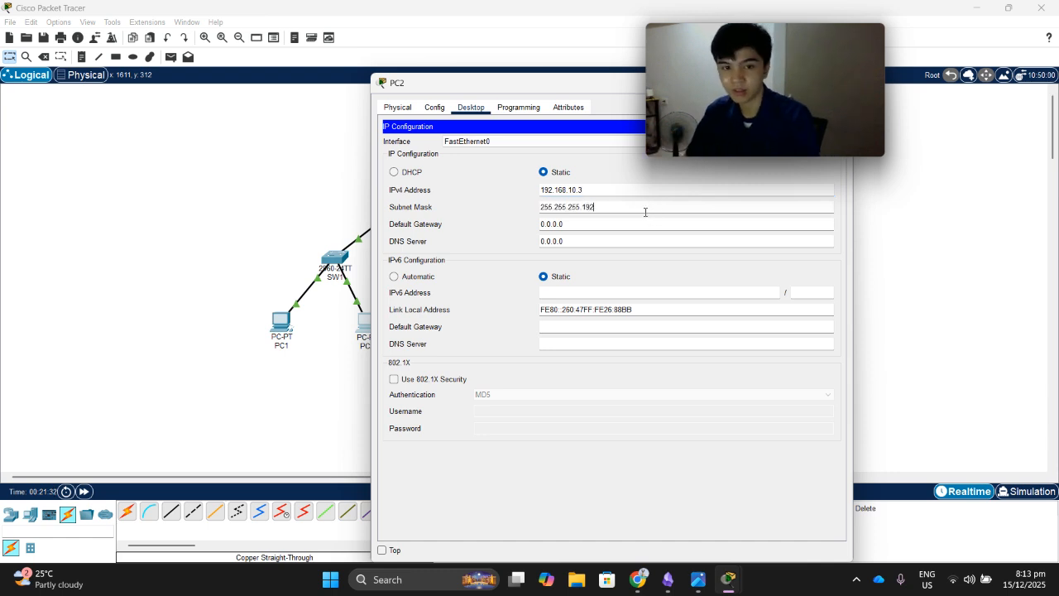
Set PC2's IPv4 default gateway to 192.168.10.1 and close its configuration window.
{"action": "left_click", "coordinate": [621, 221]}
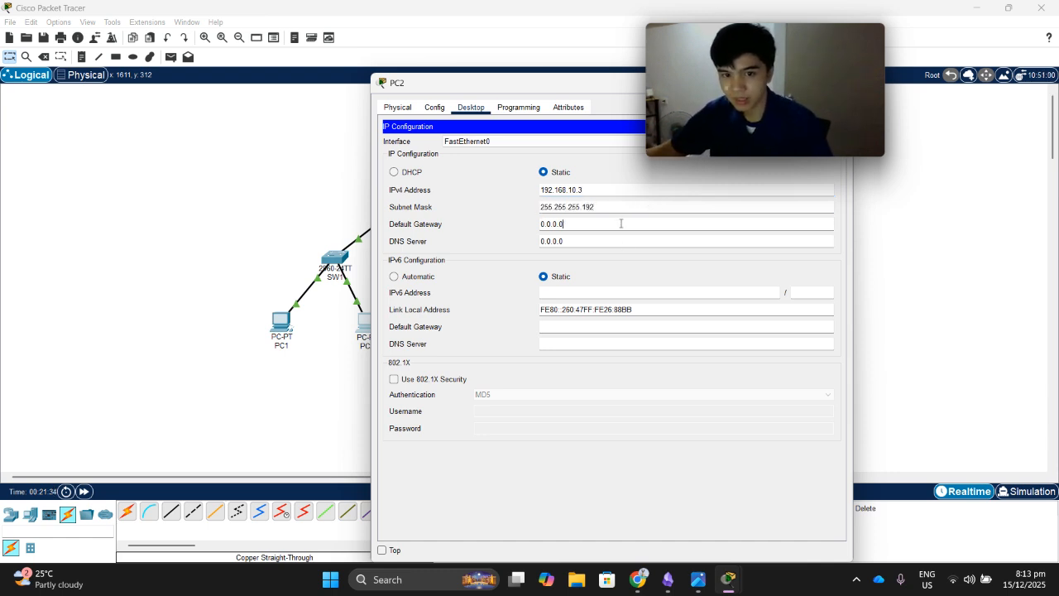
{"action": "key", "text": "BackSpace"}
{"action": "key", "text": "BackSpace"}
{"action": "key", "text": "BackSpace"}
{"action": "key", "text": "BackSpace"}
{"action": "key", "text": "BackSpace"}
{"action": "key", "text": "BackSpace"}
{"action": "key", "text": "BackSpace"}
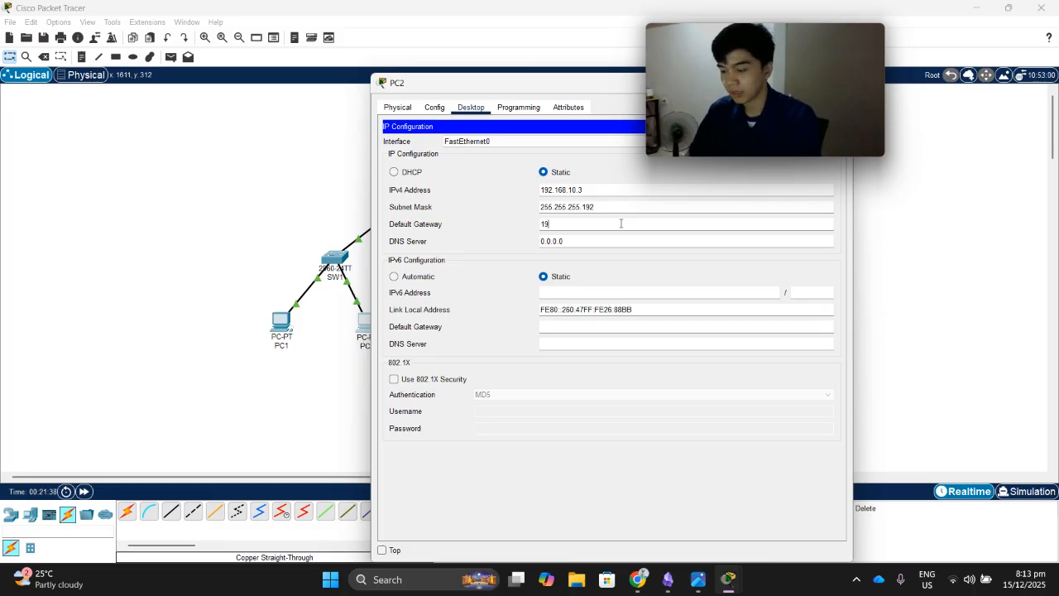
{"action": "type", "text": "192.168.10.1"}
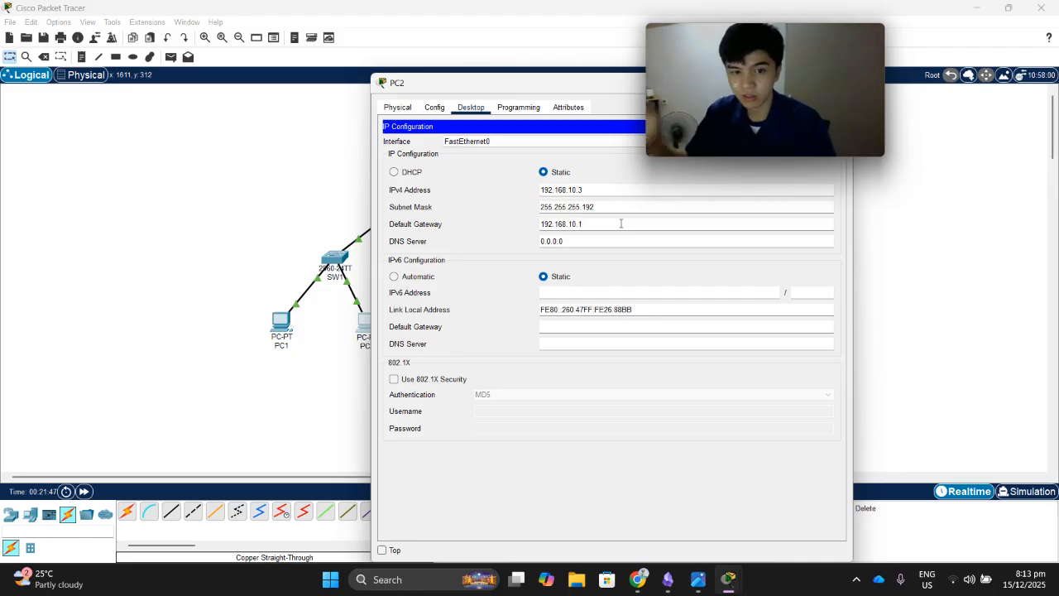
{"action": "left_click_drag", "start_coordinate": [548, 85], "coordinate": [295, 76]}
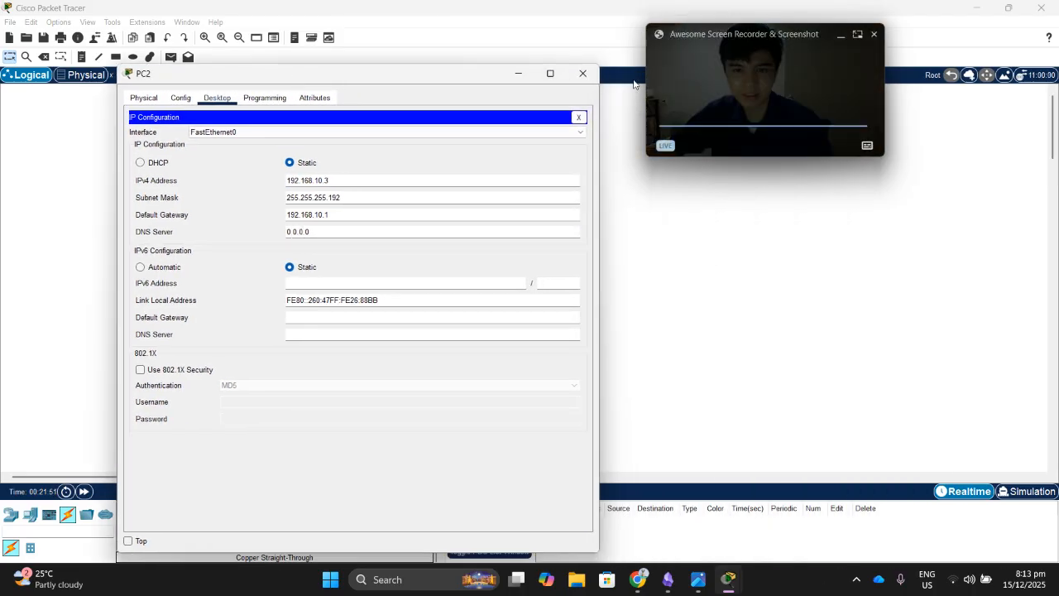
{"action": "left_click", "coordinate": [583, 75]}
Open PC3's IP configuration and set its static IPv4 address to 192.168.10.66.
{"action": "mouse_move", "coordinate": [439, 323]}
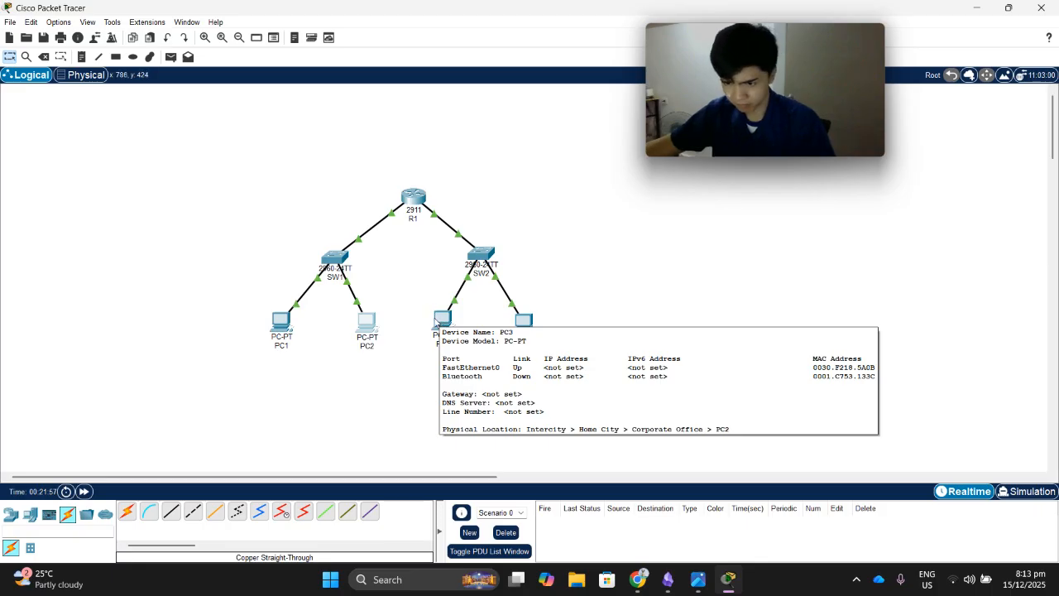
{"action": "left_click", "coordinate": [443, 320]}
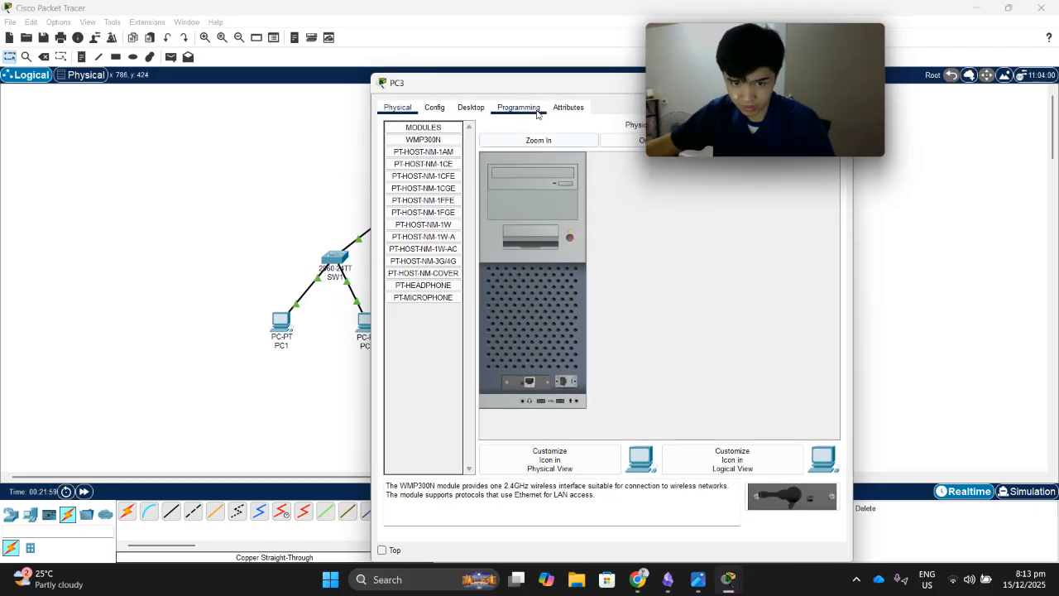
{"action": "left_click", "coordinate": [477, 109]}
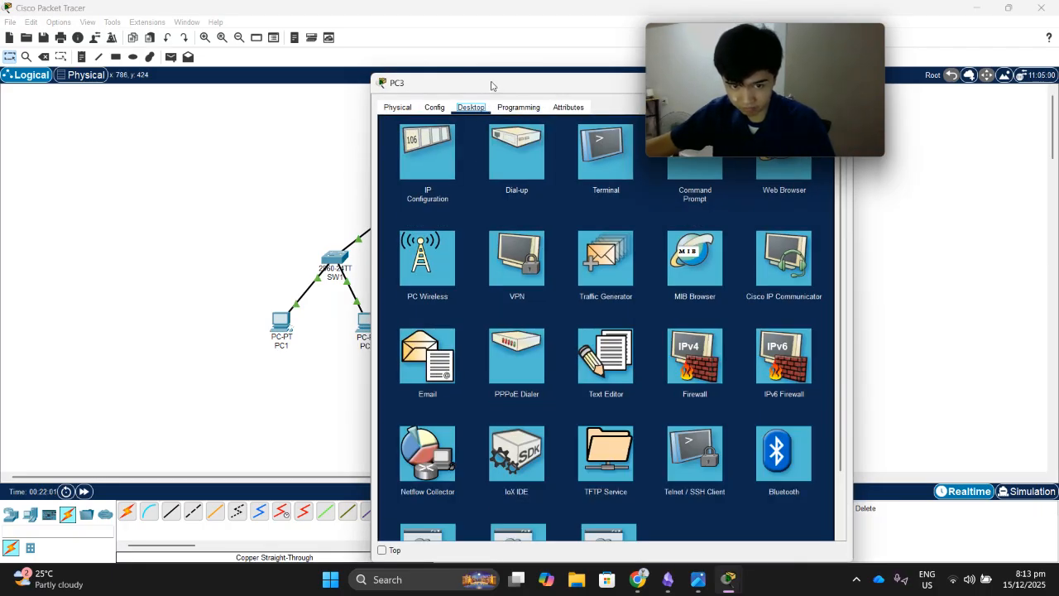
{"action": "left_click", "coordinate": [418, 157]}
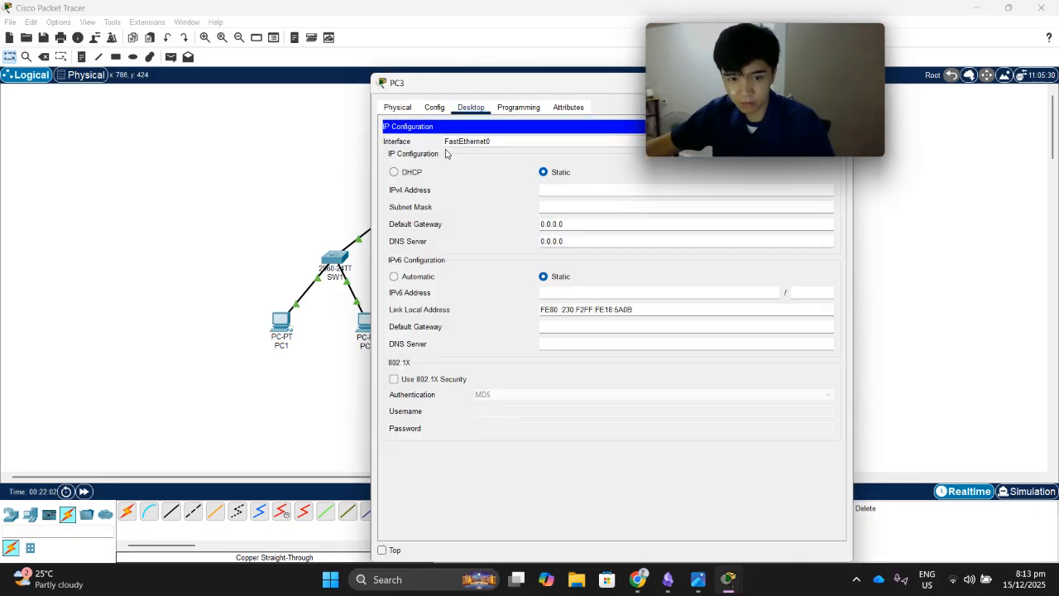
{"action": "left_click", "coordinate": [605, 186]}
{"action": "type", "text": "192.168.10."}
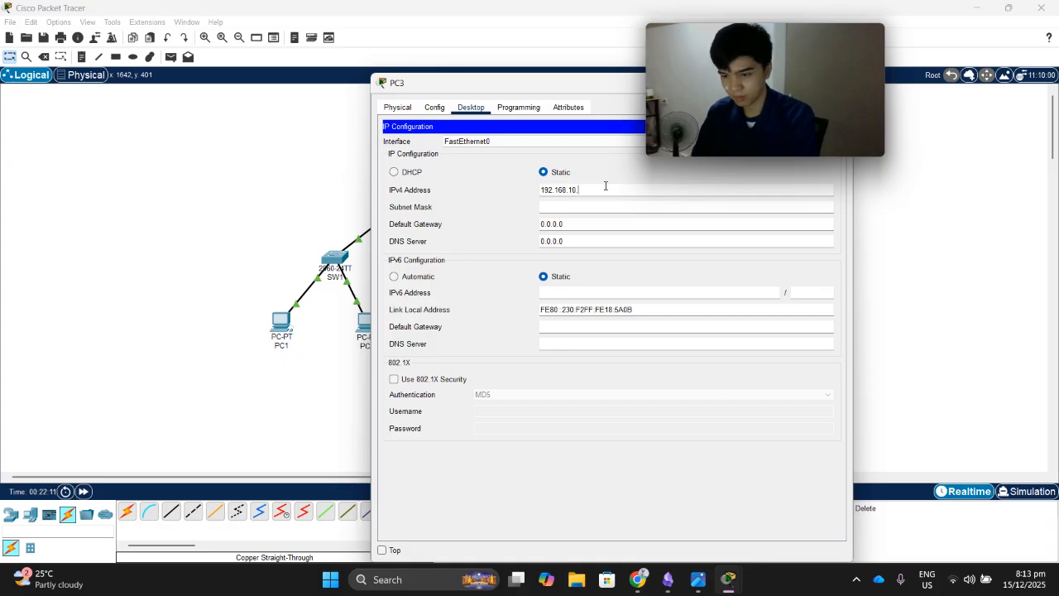
{"action": "type", "text": "66"}
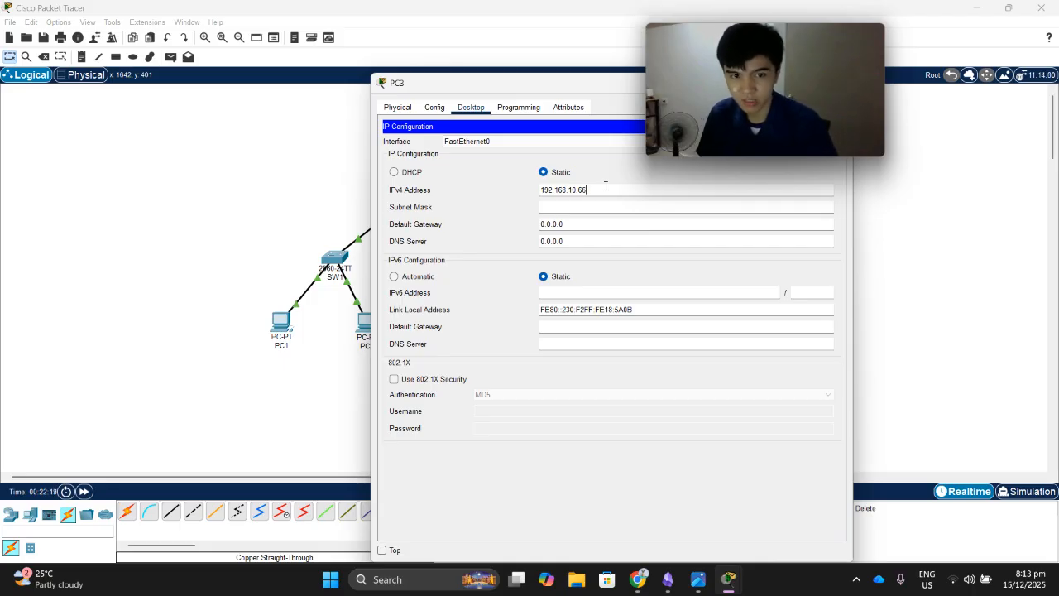
{"action": "left_click", "coordinate": [605, 189]}
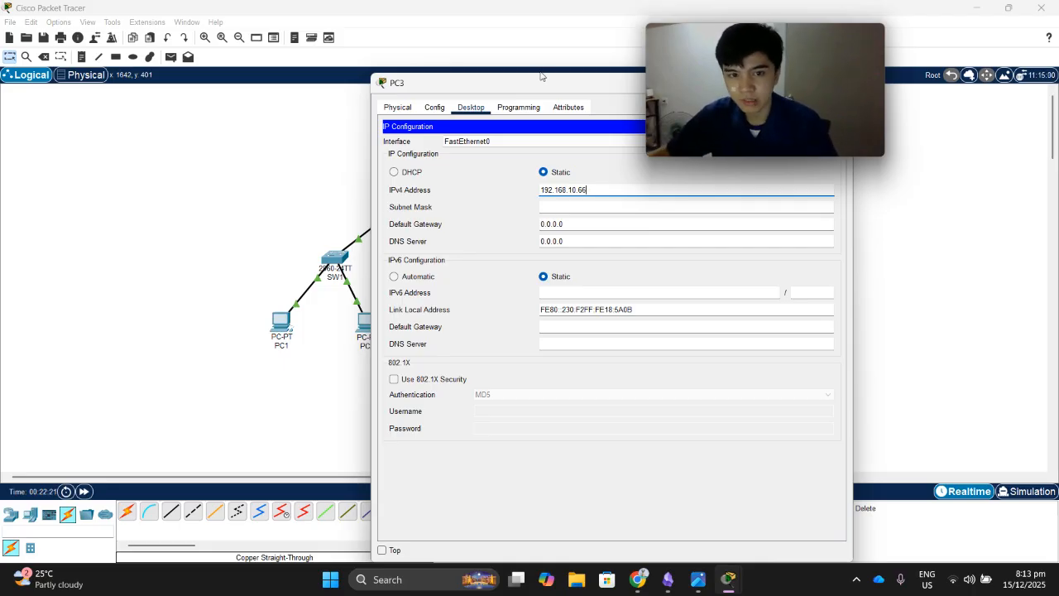
Check the Subnet 2 allocation in the NAC2 Finals note in Obsidian and set PC3's subnet mask to 255.255.255.192 in Packet Tracer.
{"action": "left_click_drag", "start_coordinate": [569, 86], "coordinate": [502, 322]}
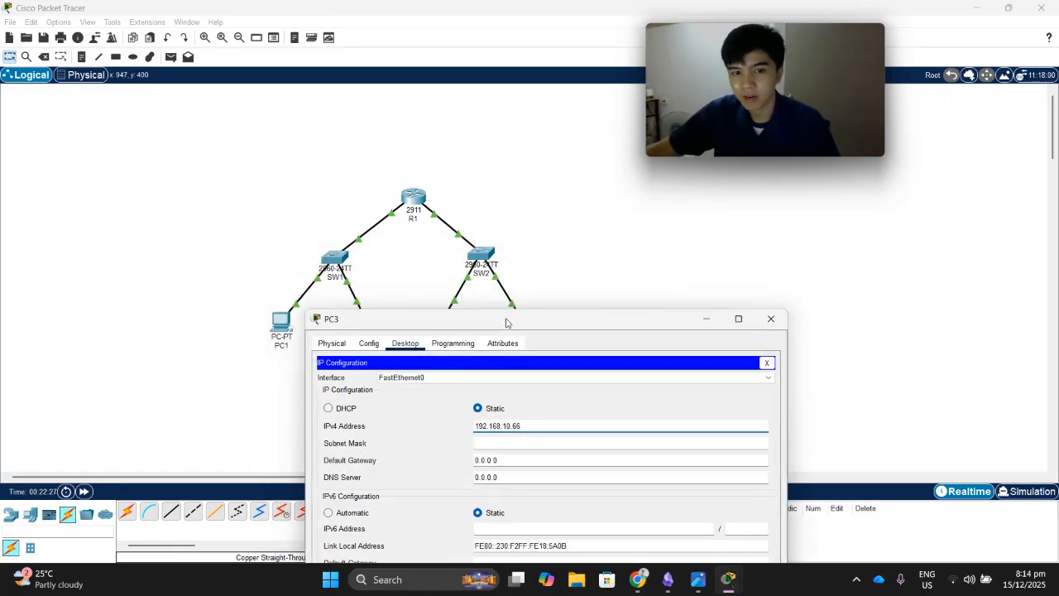
{"action": "left_click_drag", "start_coordinate": [503, 322], "coordinate": [525, 339]}
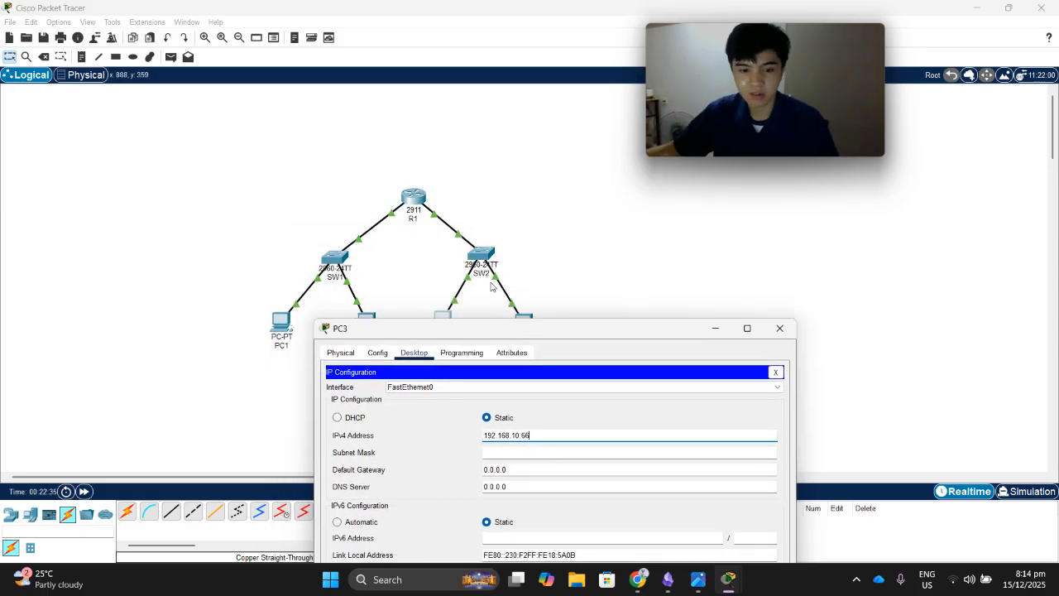
{"action": "left_click", "coordinate": [669, 585]}
{"action": "scroll", "coordinate": [408, 208], "scroll_direction": "up", "scroll_amount": 3}
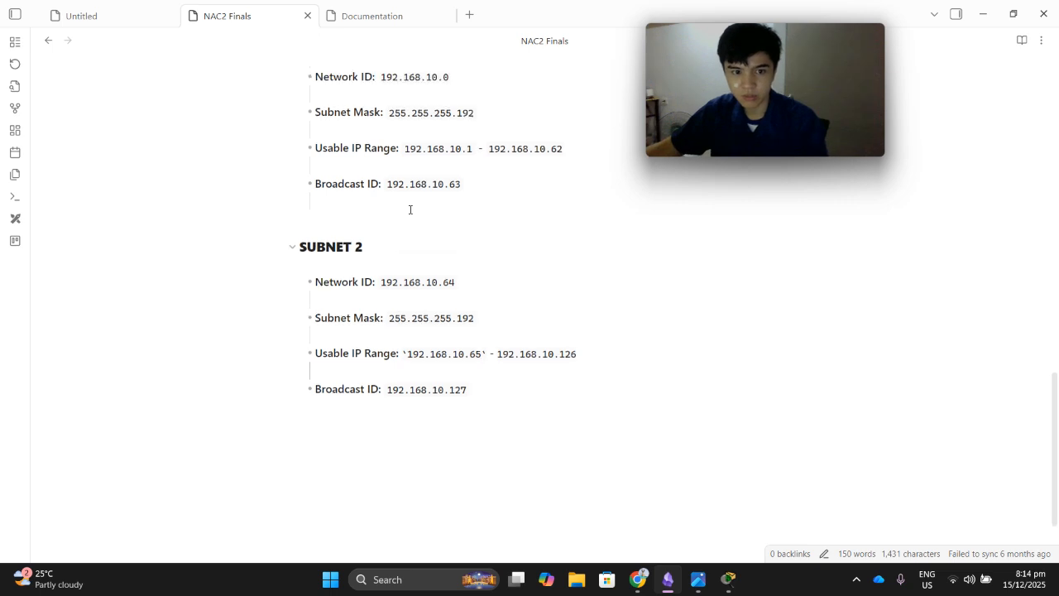
{"action": "scroll", "coordinate": [447, 292], "scroll_direction": "down", "scroll_amount": 2}
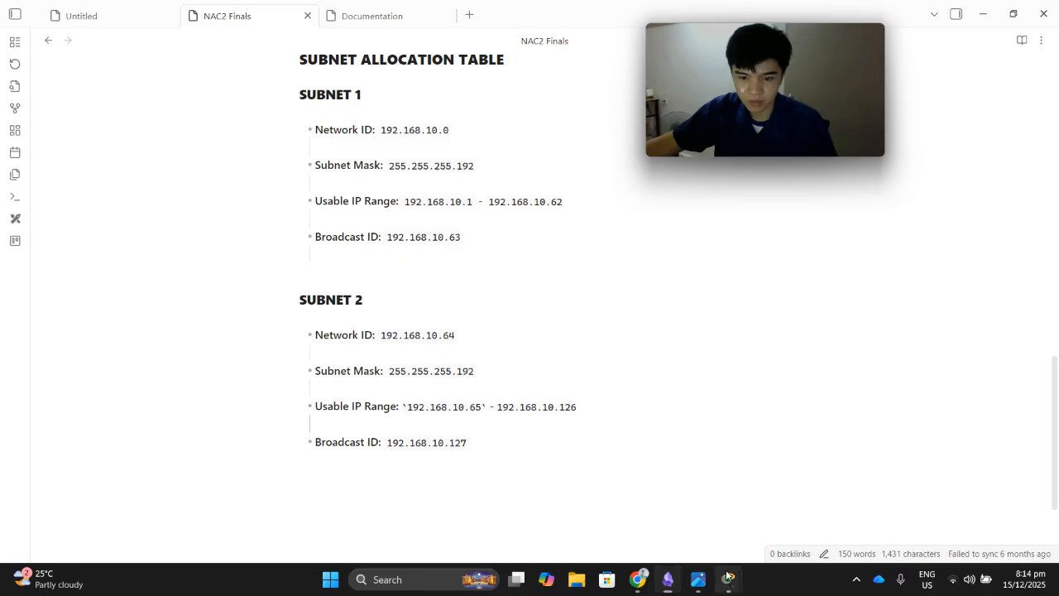
{"action": "left_click", "coordinate": [667, 585]}
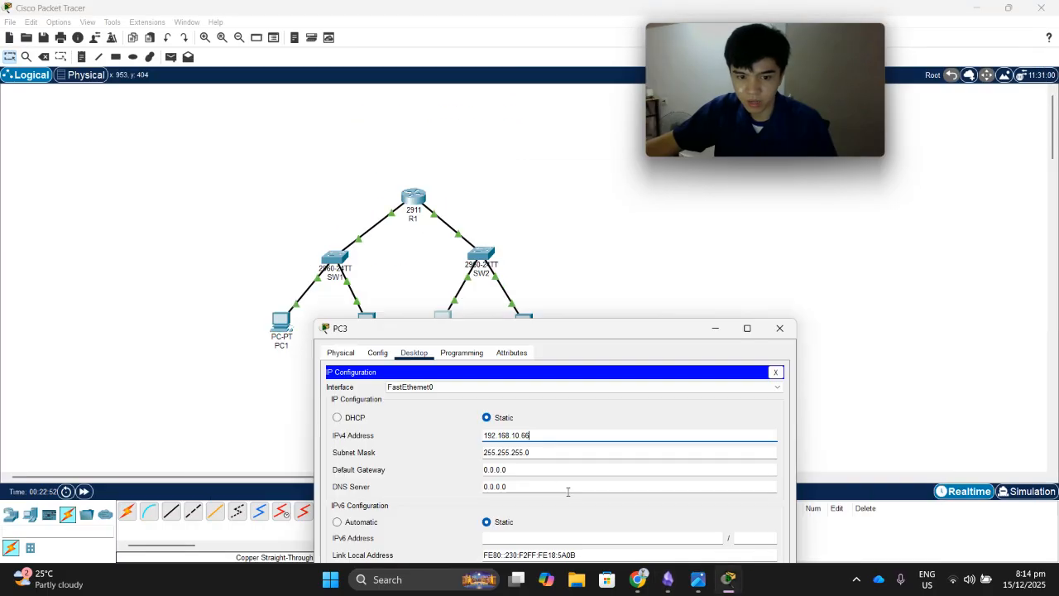
{"action": "left_click_drag", "start_coordinate": [561, 269], "coordinate": [558, 168]}
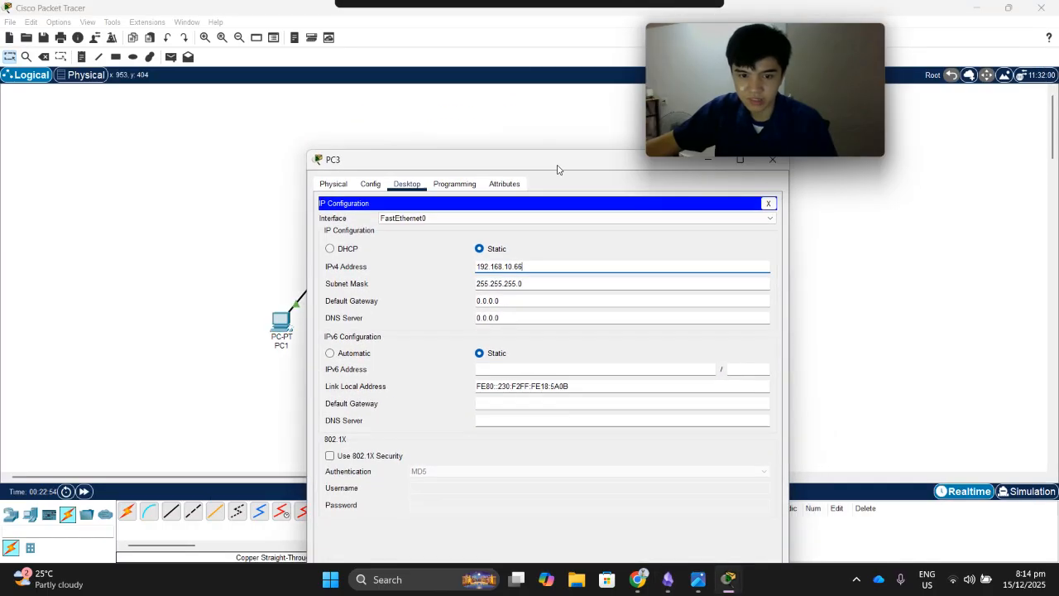
{"action": "left_click", "coordinate": [566, 281]}
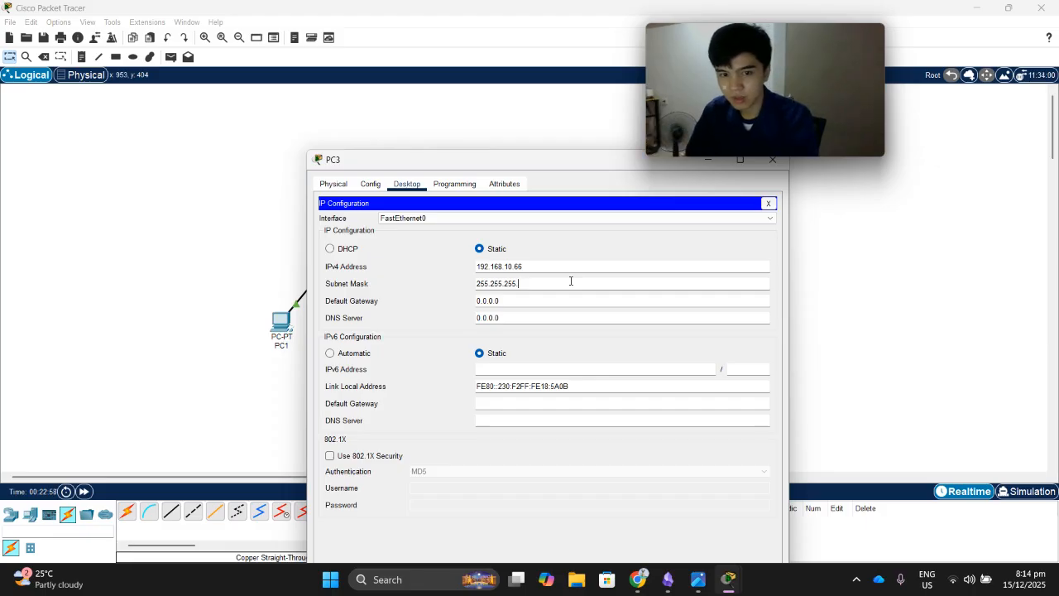
{"action": "type", "text": "92"}
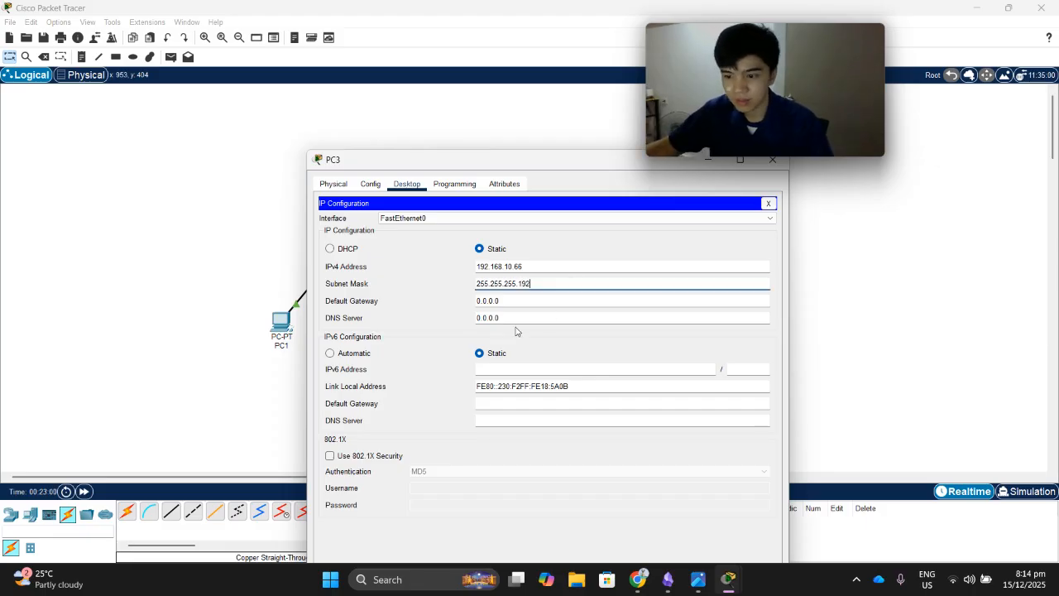
Set PC3's IPv4 default gateway to 192.168.10.65 and close its configuration window.
{"action": "left_click", "coordinate": [524, 300]}
{"action": "key", "text": "BackSpace"}
{"action": "key", "text": "BackSpace"}
{"action": "key", "text": "BackSpace"}
{"action": "key", "text": "BackSpace"}
{"action": "key", "text": "BackSpace"}
{"action": "type", "text": "192.168."}
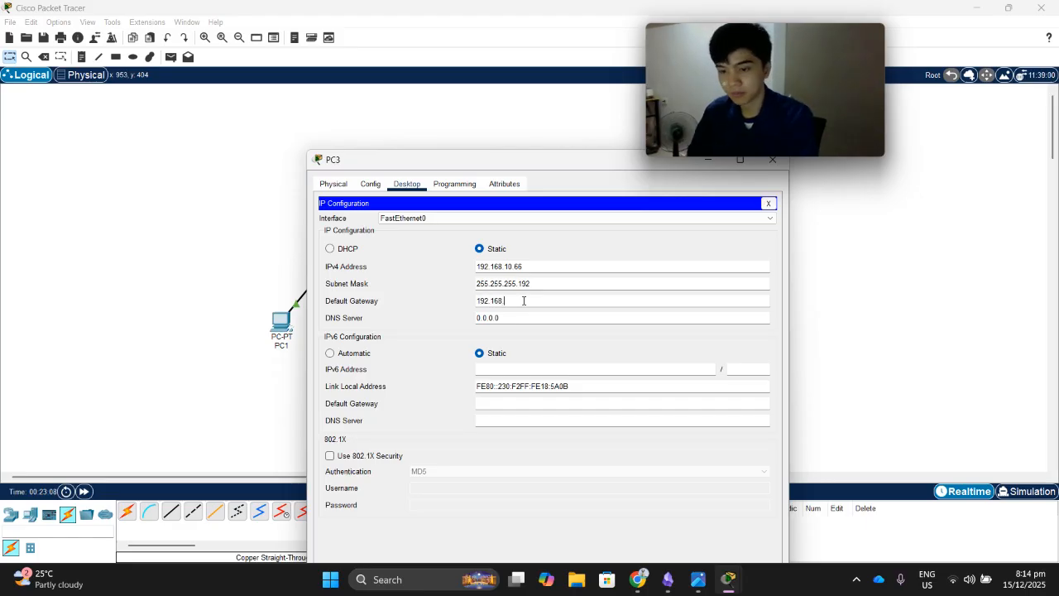
{"action": "type", "text": "10."}
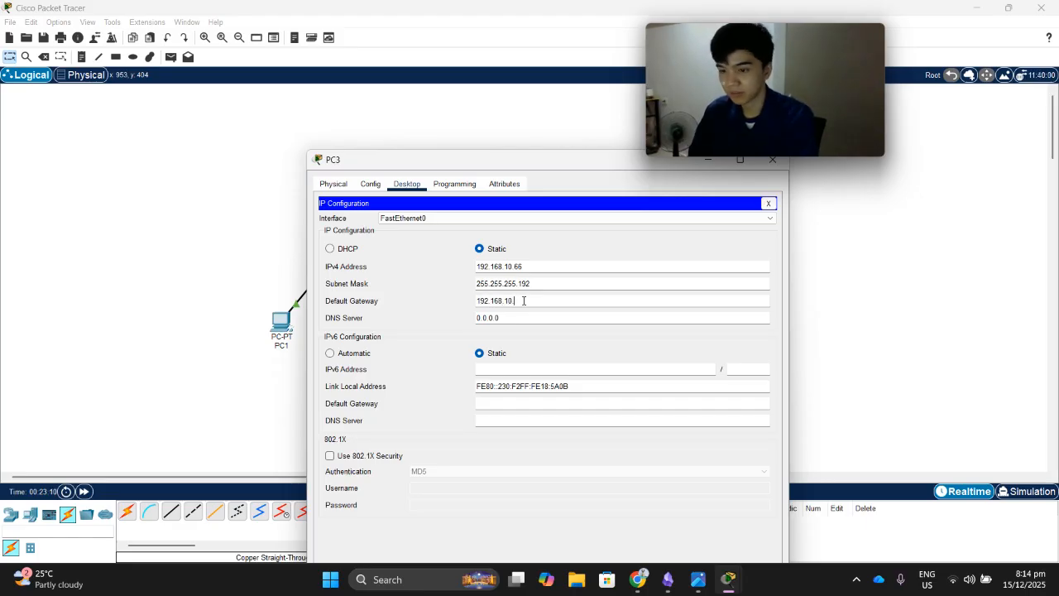
{"action": "type", "text": "65"}
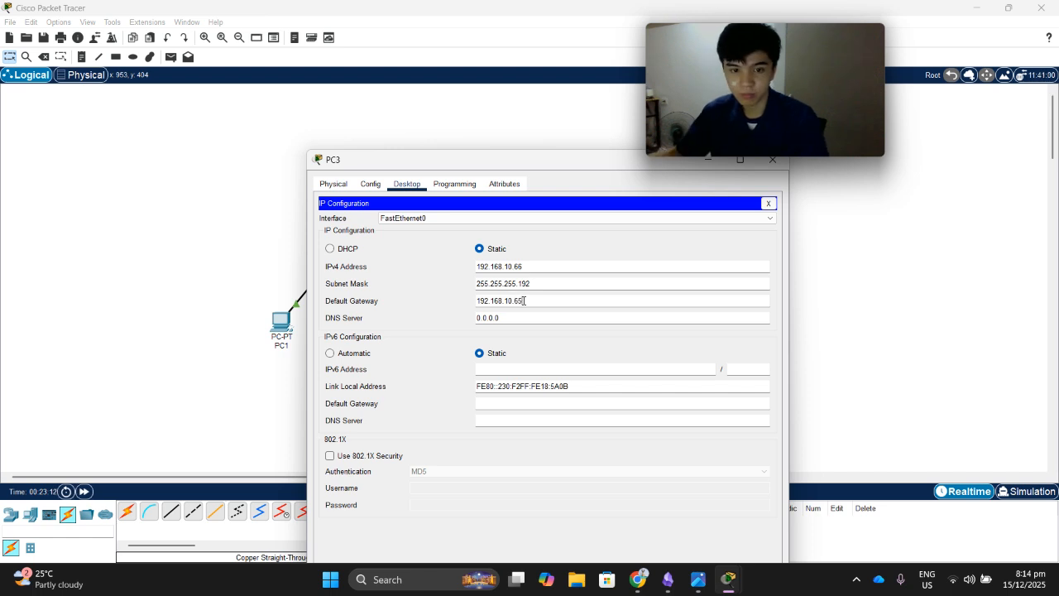
{"action": "left_click_drag", "start_coordinate": [570, 163], "coordinate": [516, 110]}
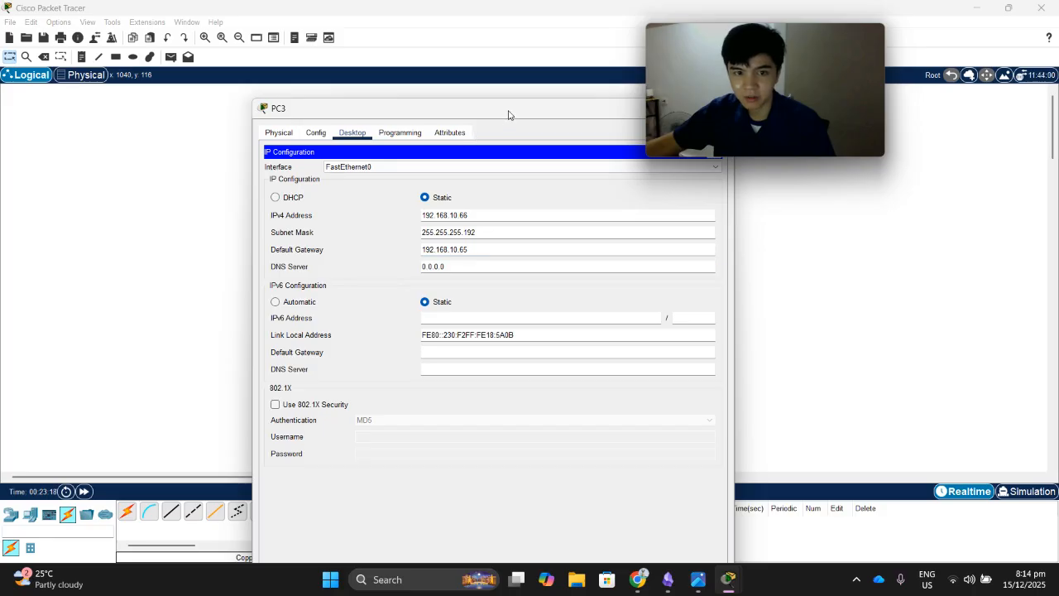
{"action": "left_click_drag", "start_coordinate": [506, 115], "coordinate": [374, 116]}
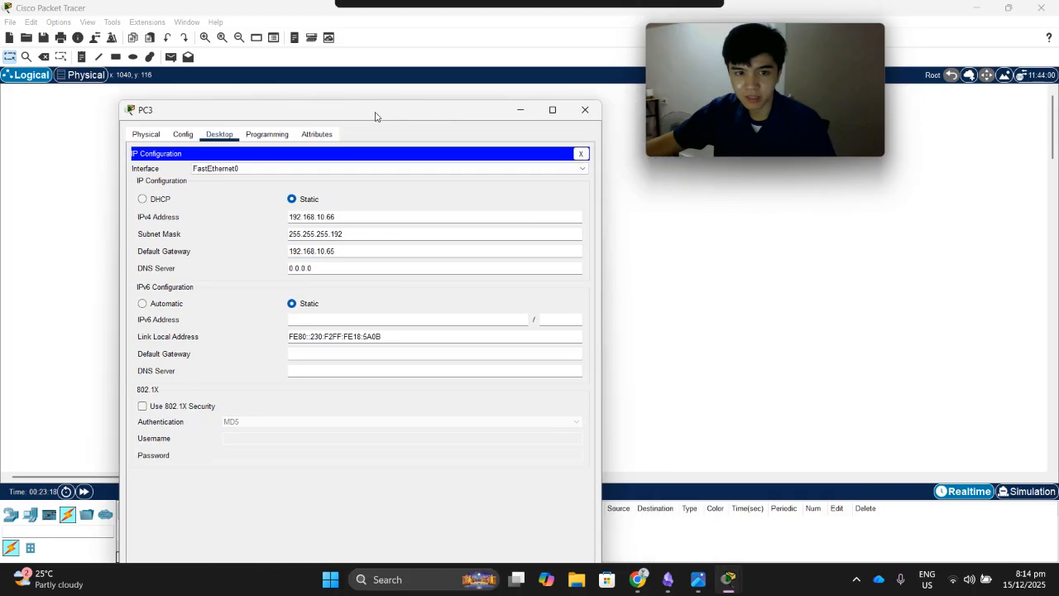
{"action": "left_click", "coordinate": [585, 109]}
Open PC4's IP configuration and set its static IPv4 address to 192.168.10.67 with subnet mask 255.255.255.192.
{"action": "left_click", "coordinate": [523, 321]}
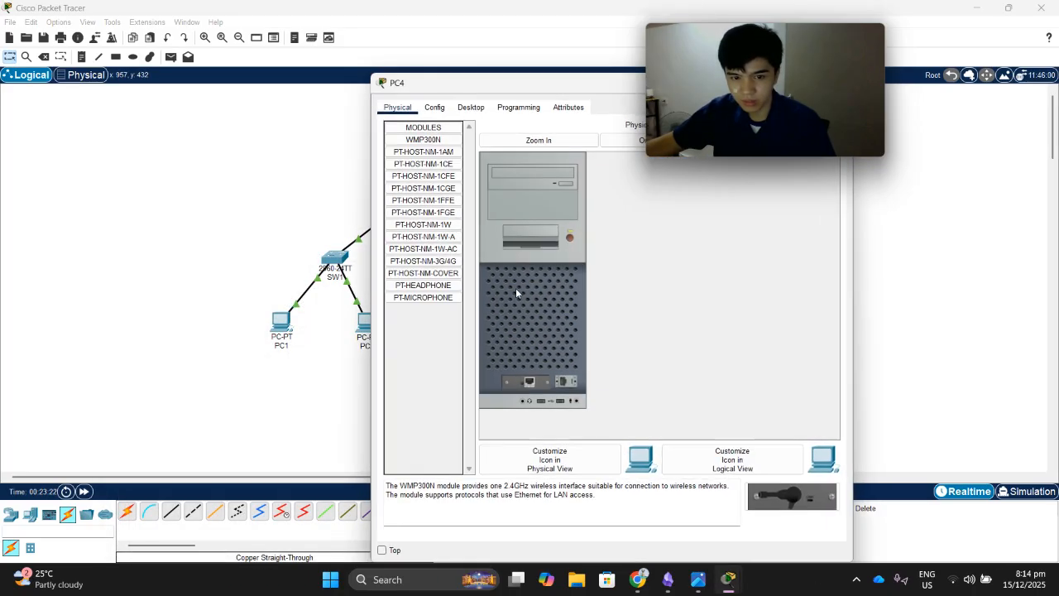
{"action": "left_click", "coordinate": [471, 108]}
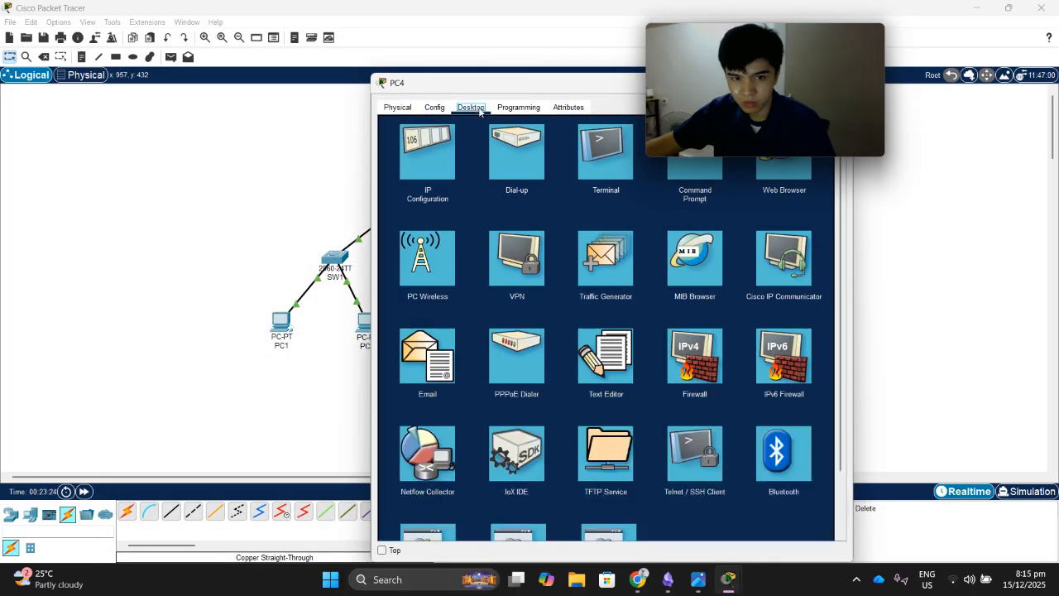
{"action": "left_click", "coordinate": [435, 161]}
{"action": "type", "text": "192.168.10.67"}
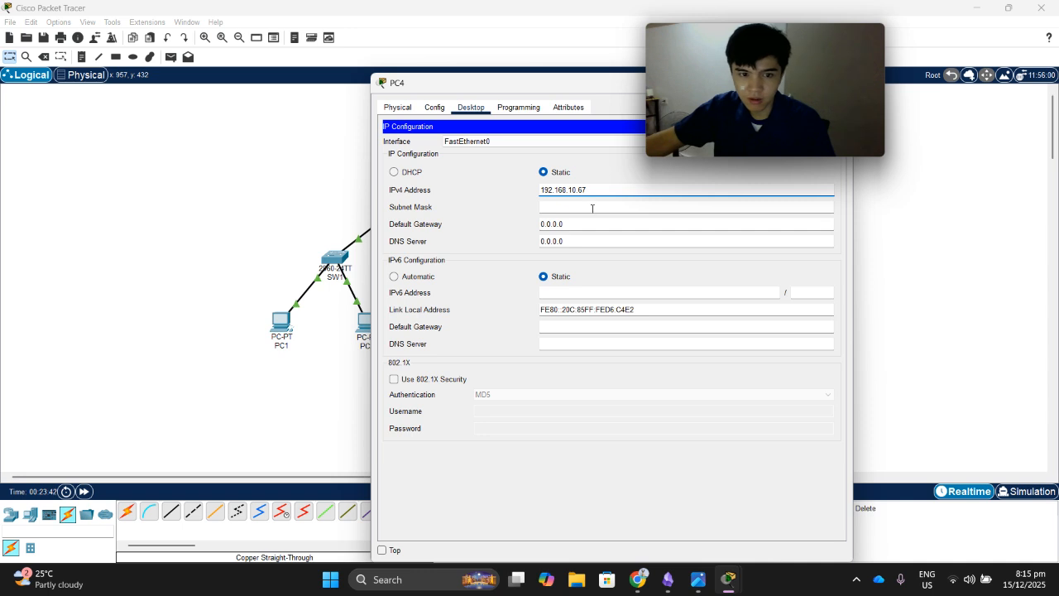
{"action": "left_click", "coordinate": [592, 208]}
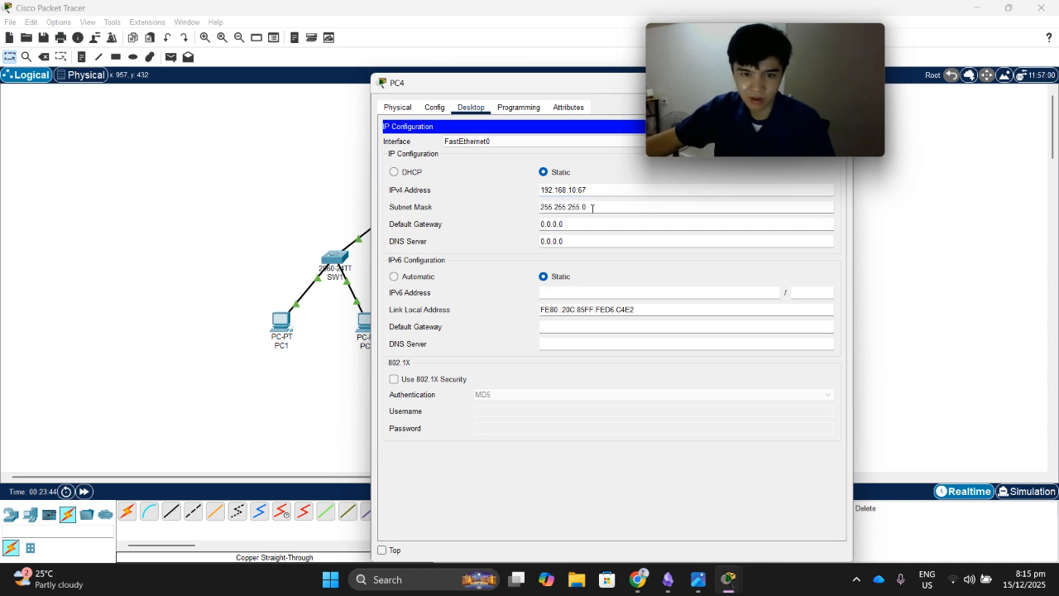
{"action": "key", "text": "BackSpace"}
{"action": "type", "text": "192"}
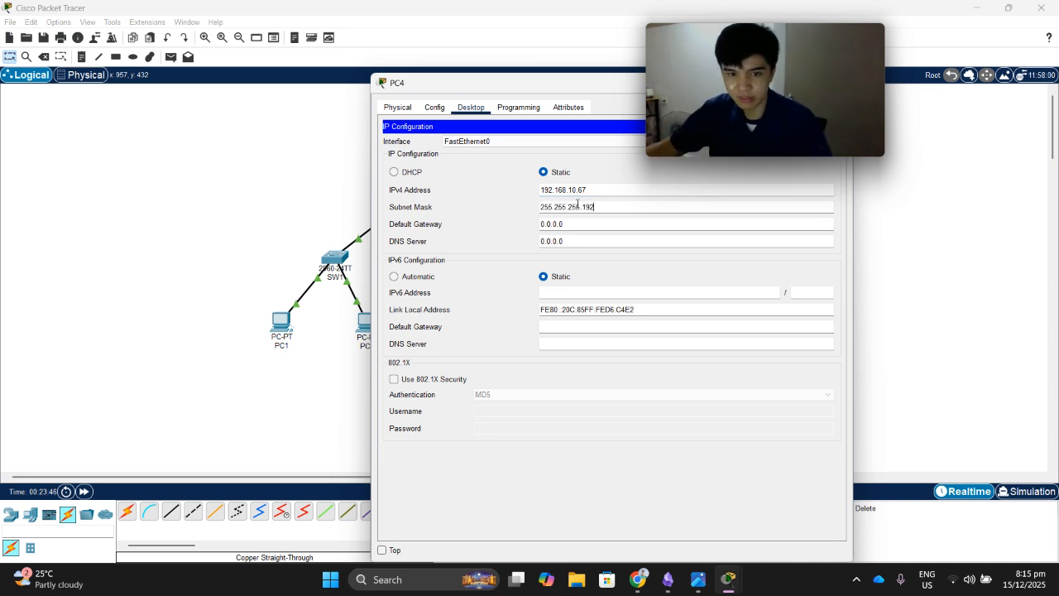
Set PC4's IPv4 default gateway to 192.168.10.65 and close its configuration window.
{"action": "left_click", "coordinate": [644, 223]}
{"action": "key", "text": "BackSpace"}
{"action": "key", "text": "BackSpace"}
{"action": "key", "text": "BackSpace"}
{"action": "key", "text": "BackSpace"}
{"action": "key", "text": "BackSpace"}
{"action": "key", "text": "BackSpace"}
{"action": "key", "text": "BackSpace"}
{"action": "type", "text": "192.1"}
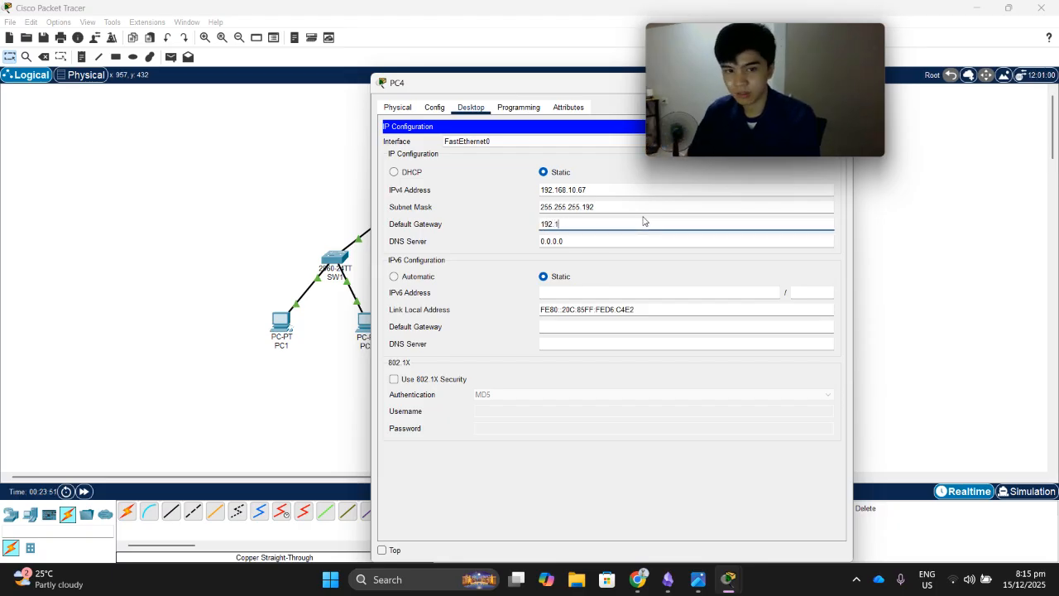
{"action": "type", "text": "687"}
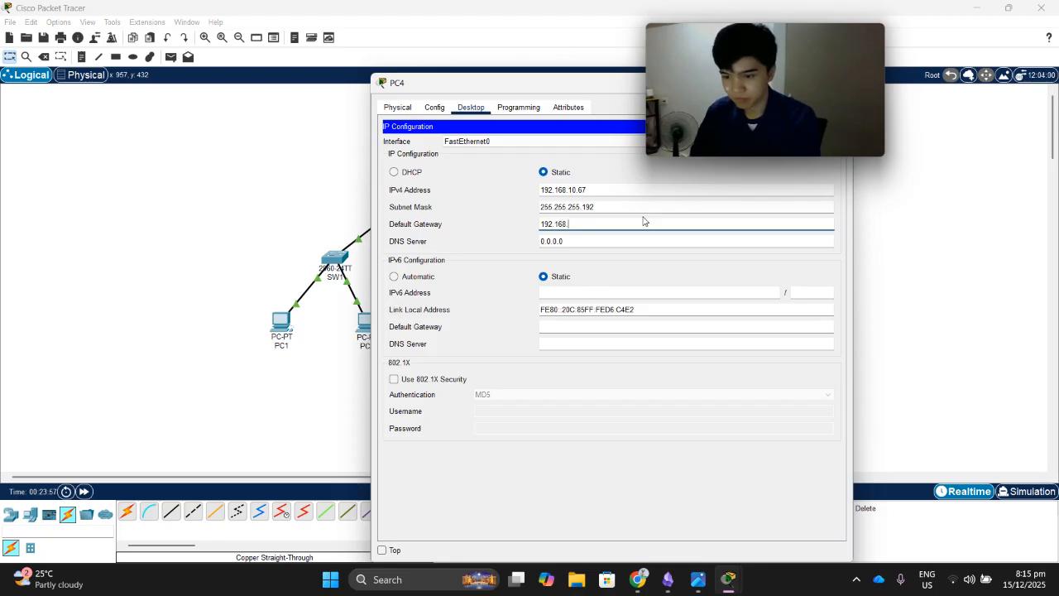
{"action": "type", "text": "10."}
{"action": "type", "text": "65"}
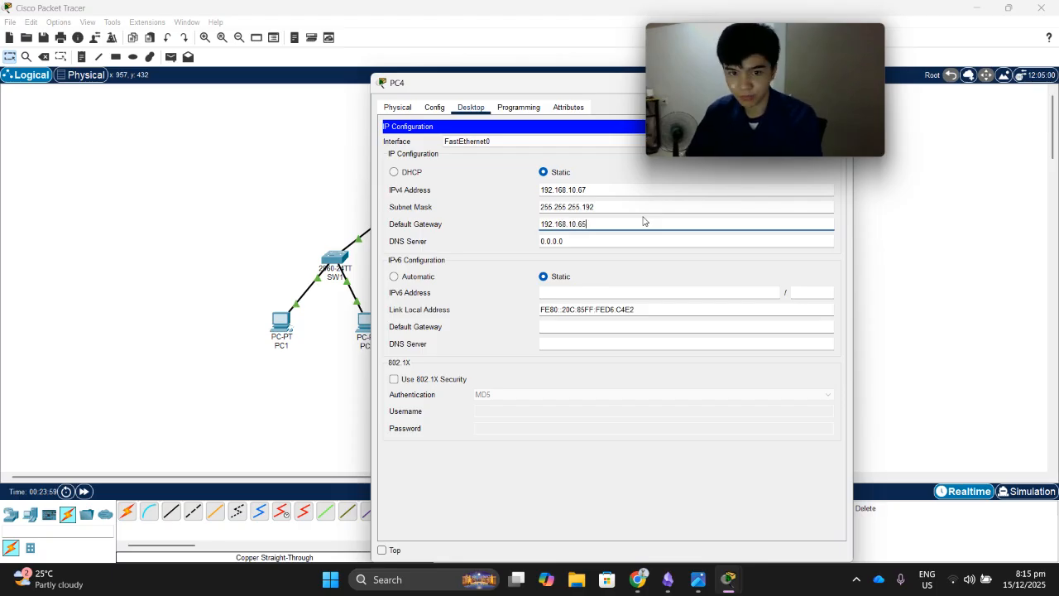
{"action": "left_click_drag", "start_coordinate": [570, 89], "coordinate": [419, 97]}
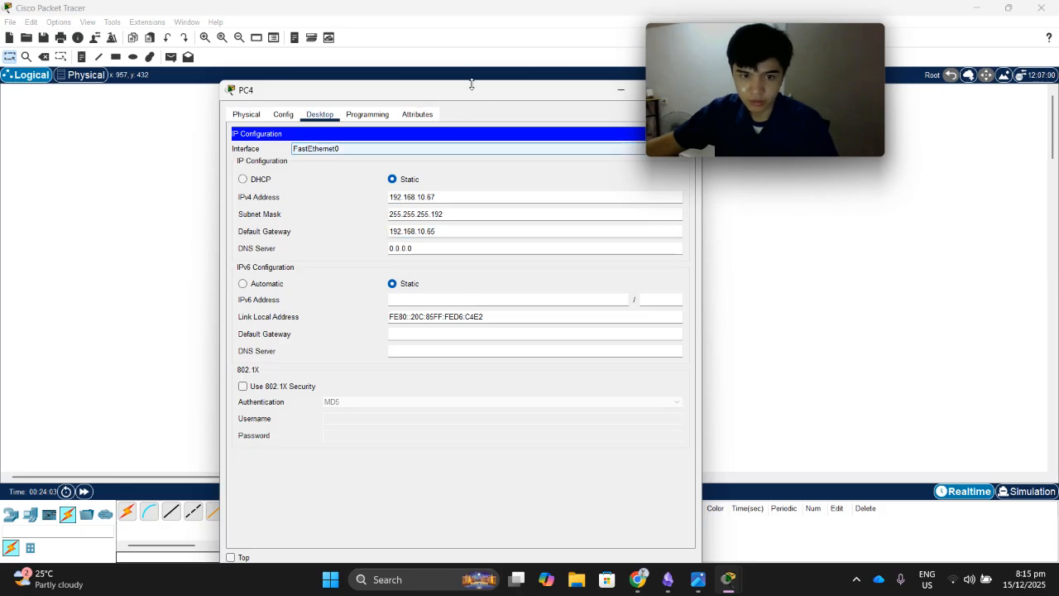
{"action": "left_click_drag", "start_coordinate": [492, 94], "coordinate": [386, 119]}
{"action": "left_click", "coordinate": [580, 114]}
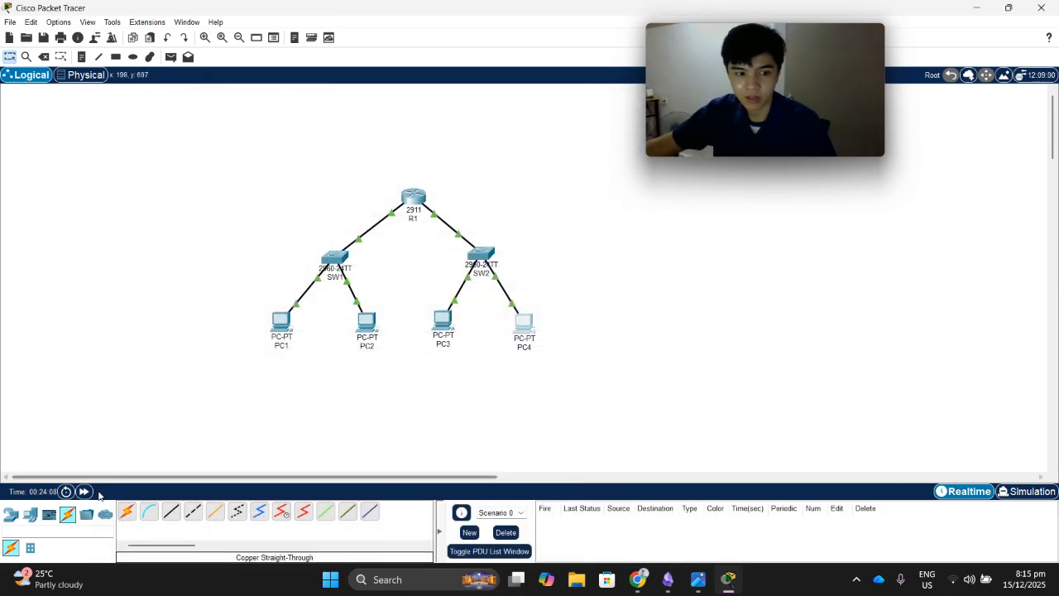
Fast-forward the network time twice and open the Command Prompt on PC1.
{"action": "left_click", "coordinate": [84, 491]}
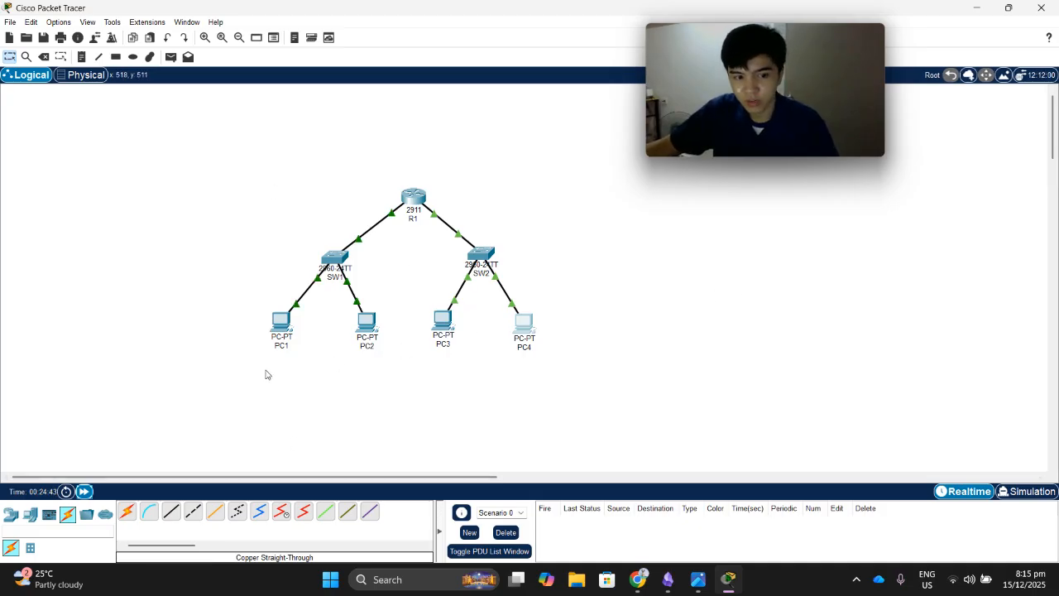
{"action": "left_click", "coordinate": [83, 493]}
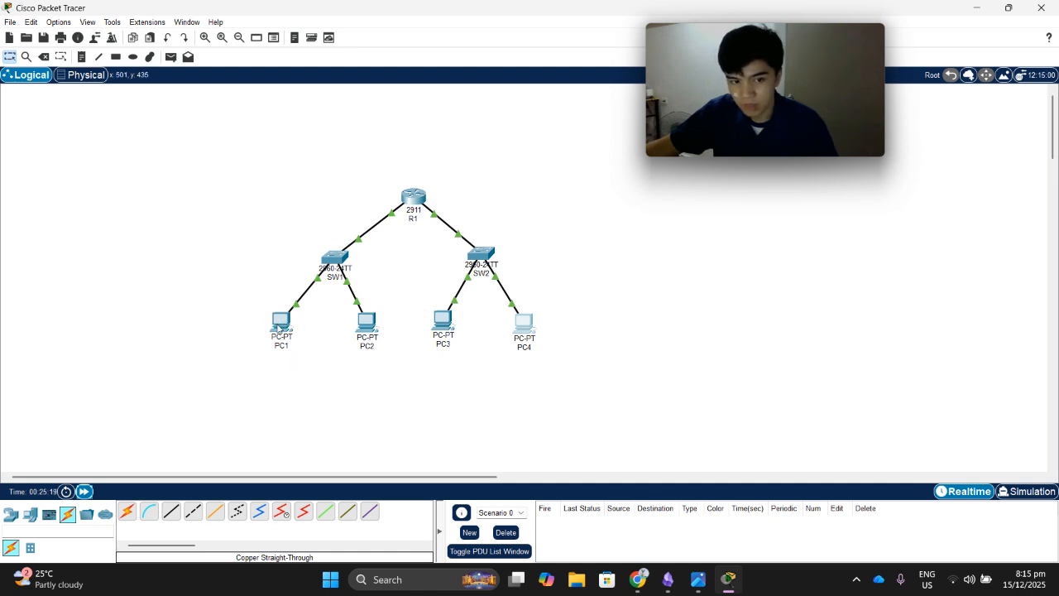
{"action": "left_click", "coordinate": [288, 319]}
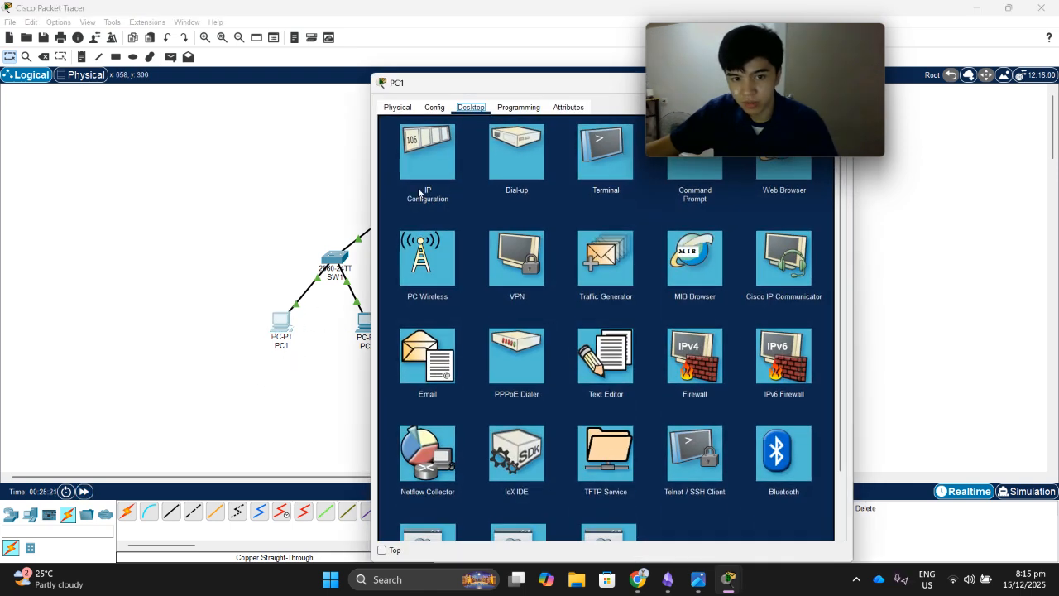
{"action": "left_click_drag", "start_coordinate": [526, 82], "coordinate": [427, 88]}
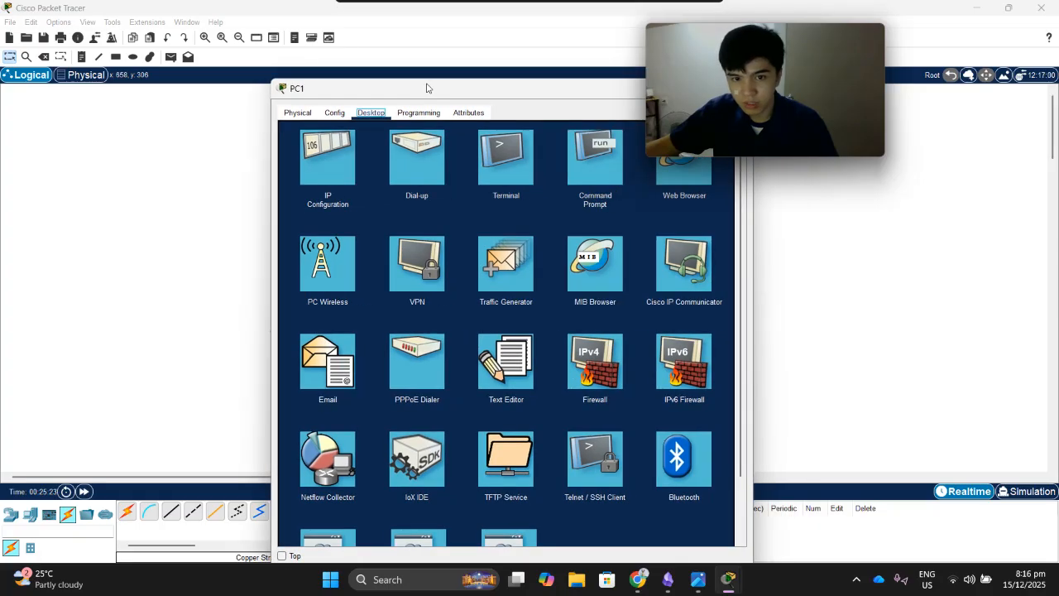
{"action": "left_click_drag", "start_coordinate": [585, 90], "coordinate": [543, 93]}
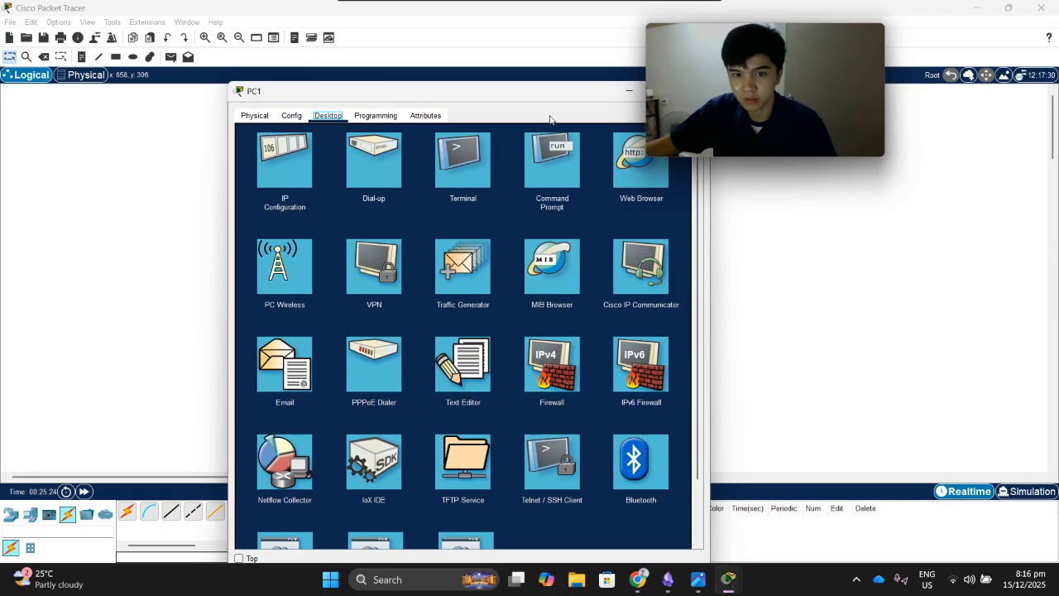
{"action": "left_click", "coordinate": [552, 170]}
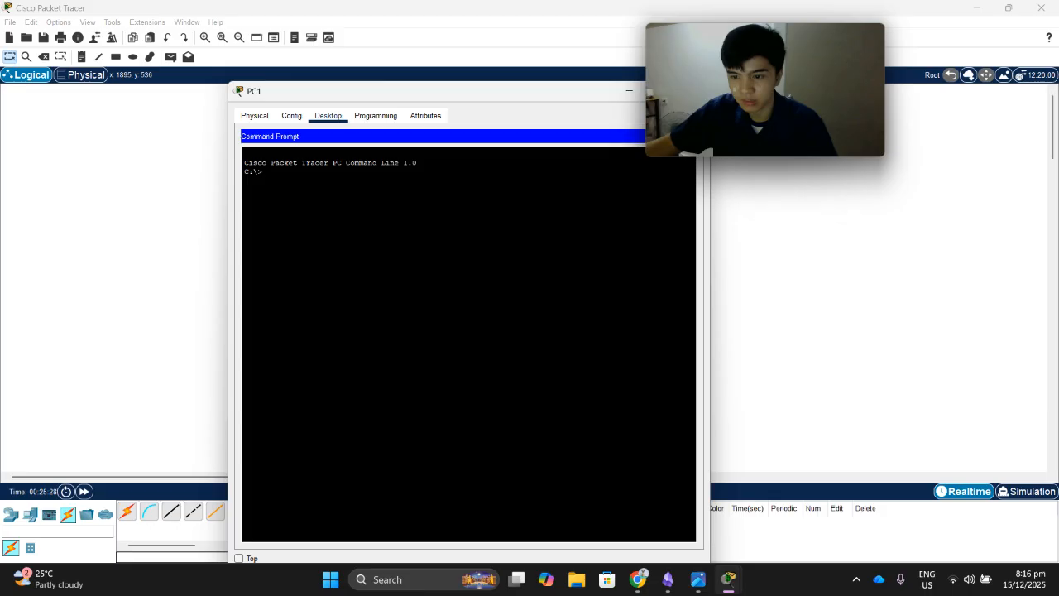
{"action": "left_click", "coordinate": [326, 176]}
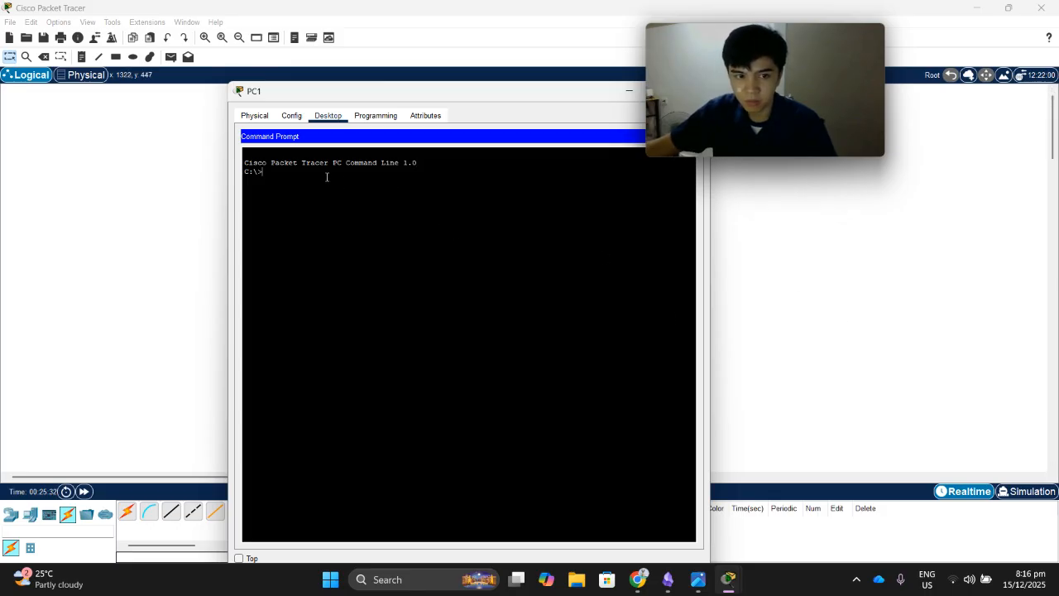
Ping PC2 at 192.168.10.3 from PC1's Command Prompt.
{"action": "type", "text": "ping 1"}
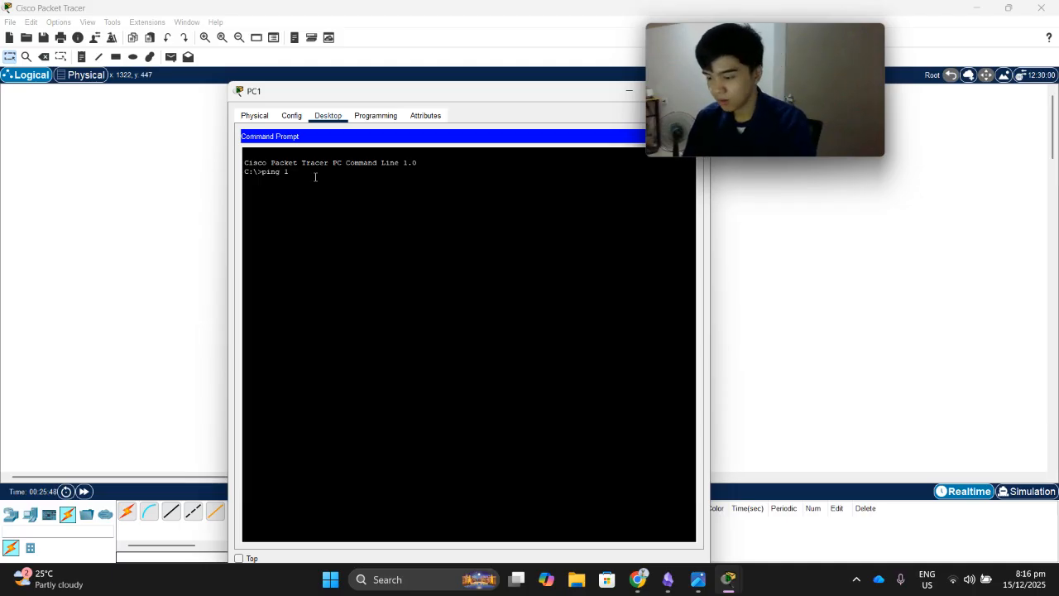
{"action": "type", "text": "92.168."}
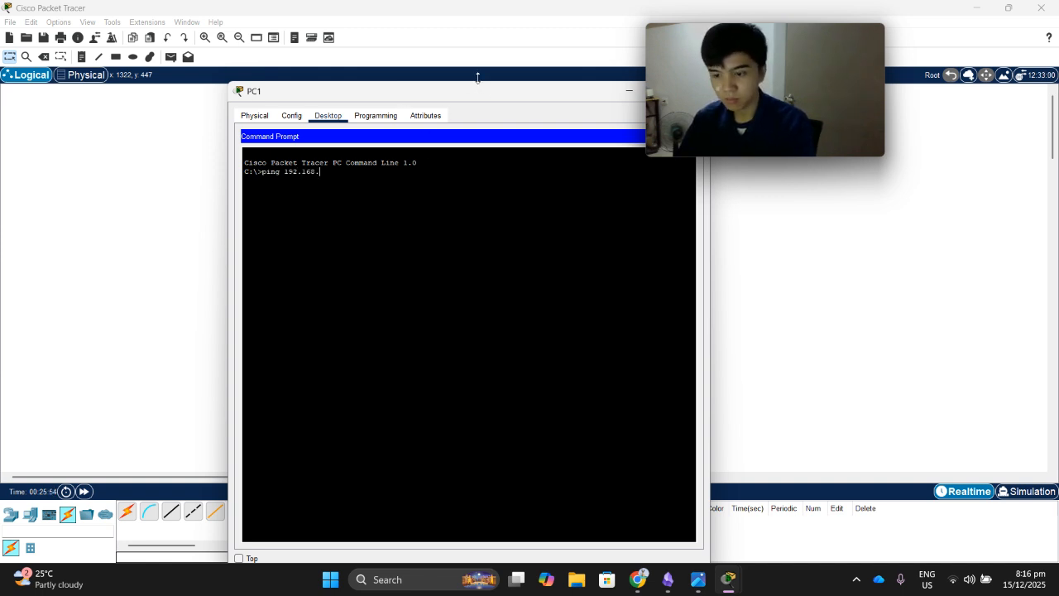
{"action": "type", "text": "10"}
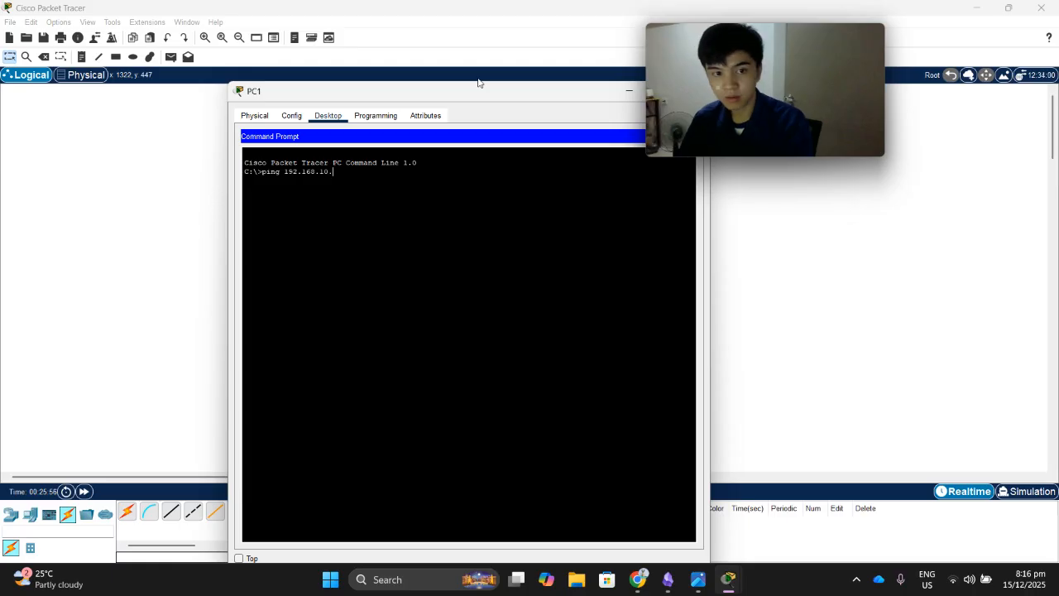
{"action": "type", "text": ".3"}
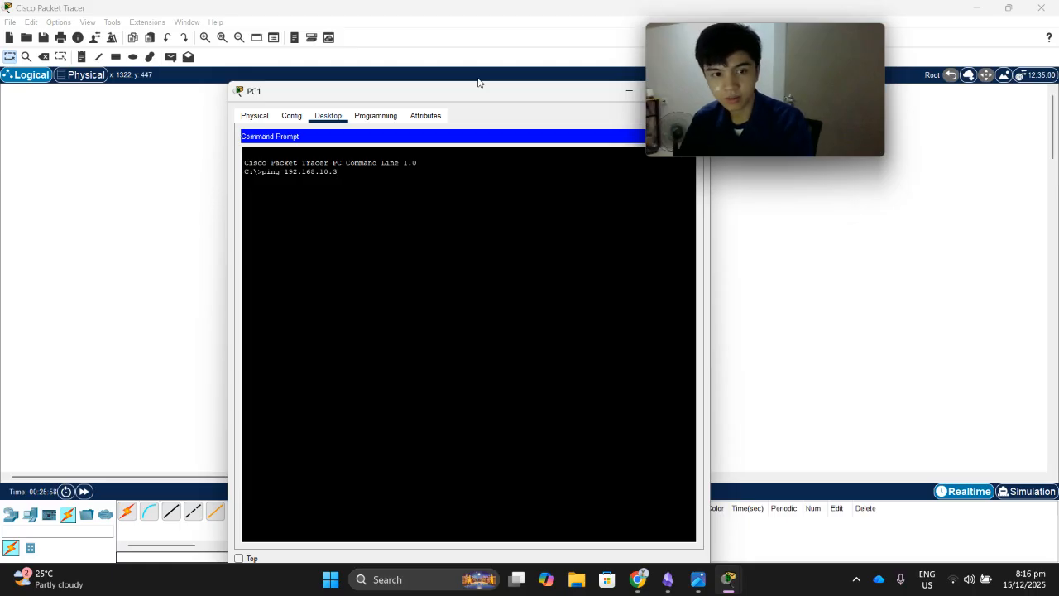
{"action": "key", "text": "Return"}
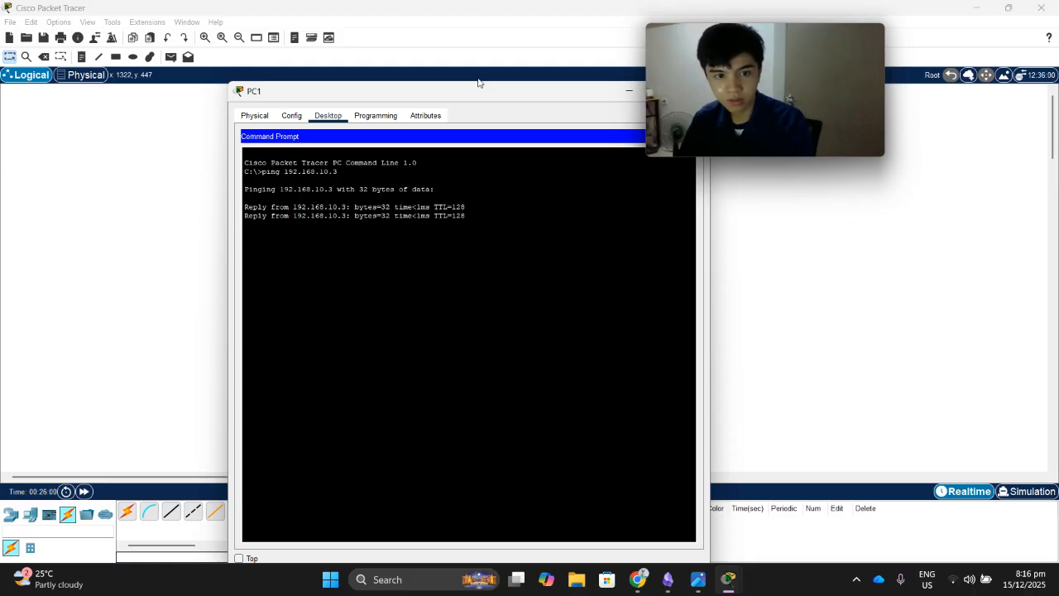
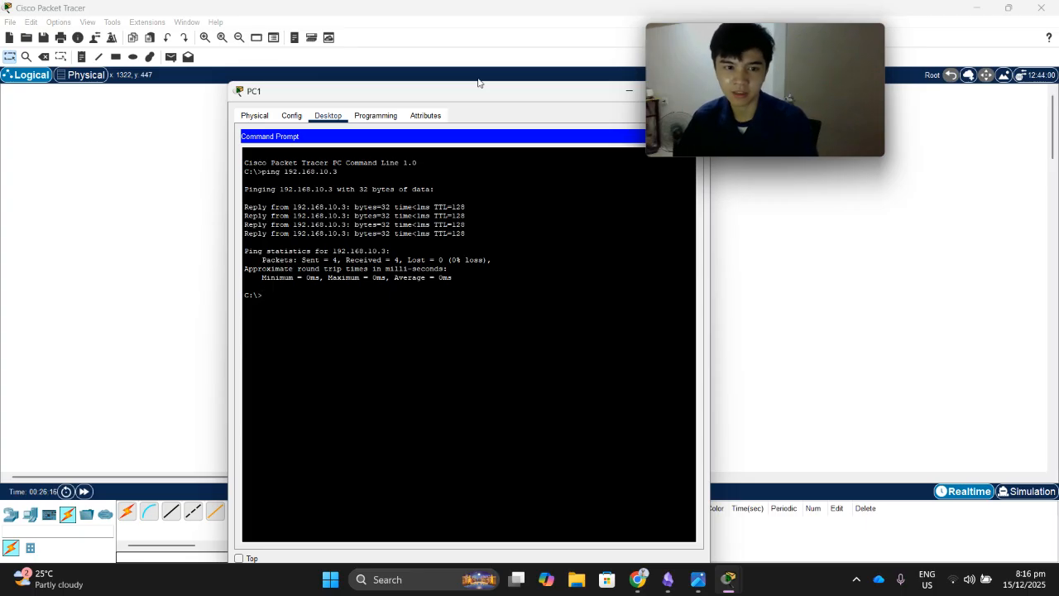
Ping PC3 at 192.168.10.66 from PC1's Command Prompt and repeat the same ping once more.
{"action": "key", "text": "Up"}
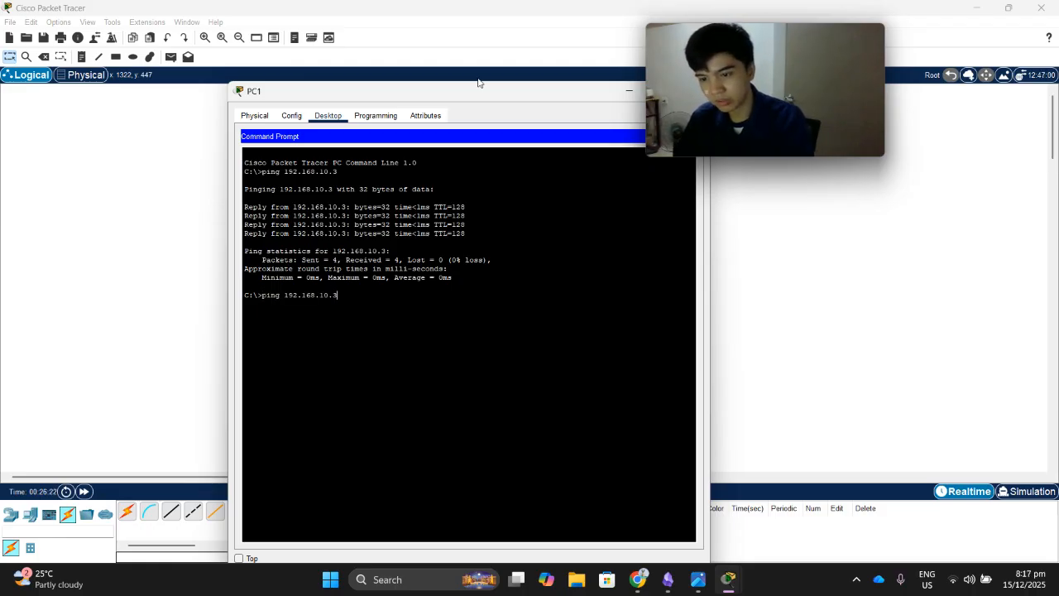
{"action": "key", "text": "BackSpace"}
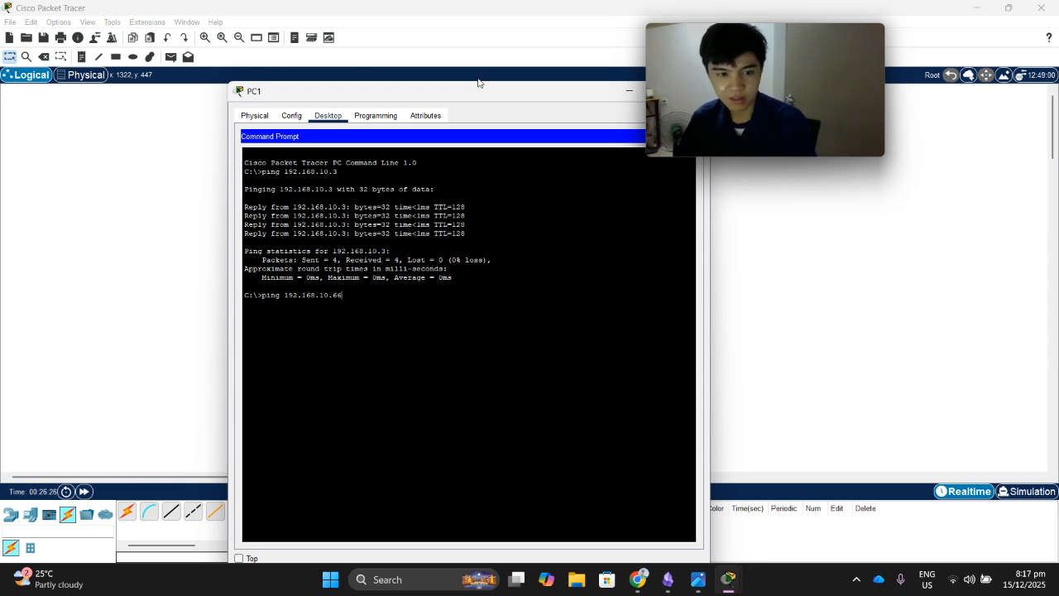
{"action": "type", "text": "66"}
{"action": "key", "text": "Return"}
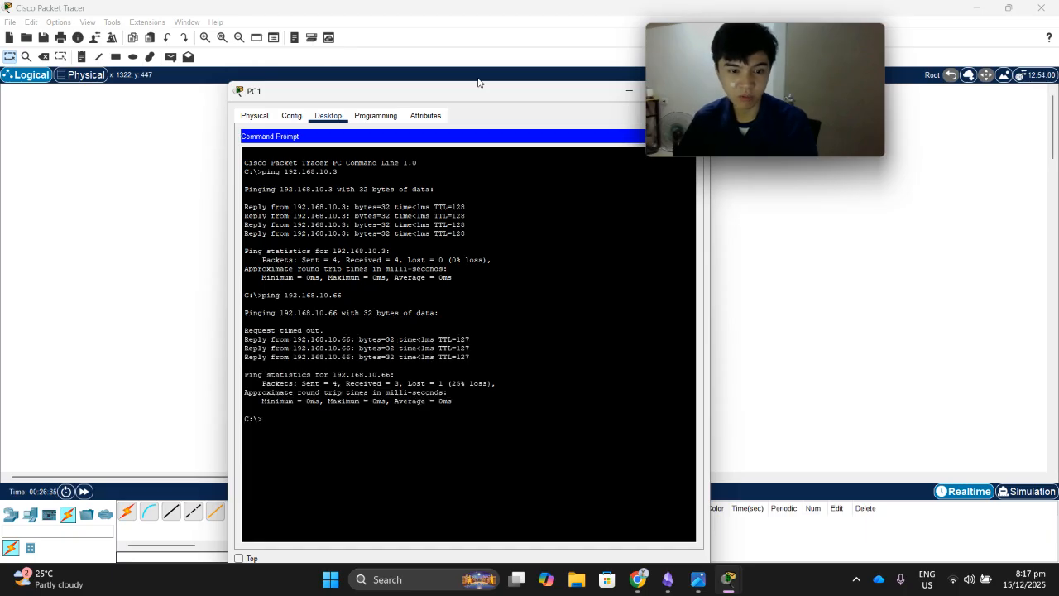
{"action": "key", "text": "Up"}
{"action": "key", "text": "Return"}
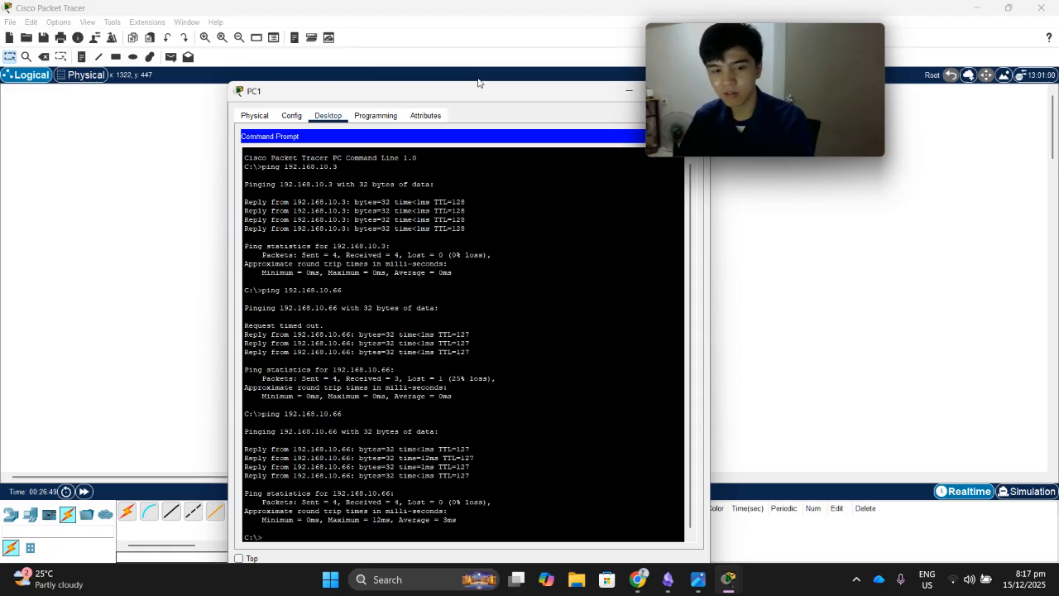
Ping PC4 at 192.168.10.67 twice from PC1's Command Prompt.
{"action": "key", "text": "Up"}
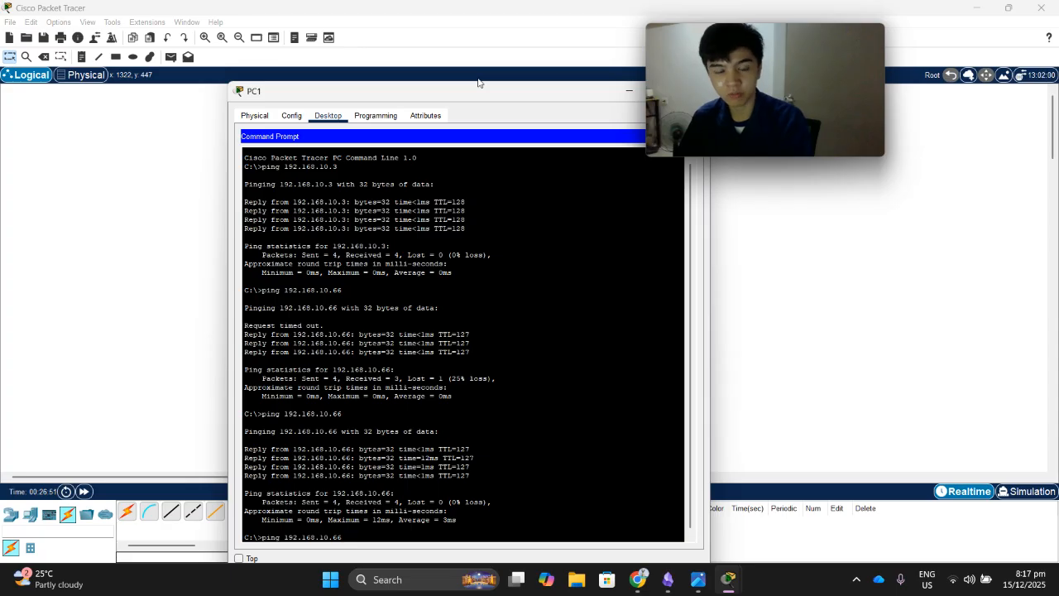
{"action": "key", "text": "BackSpace"}
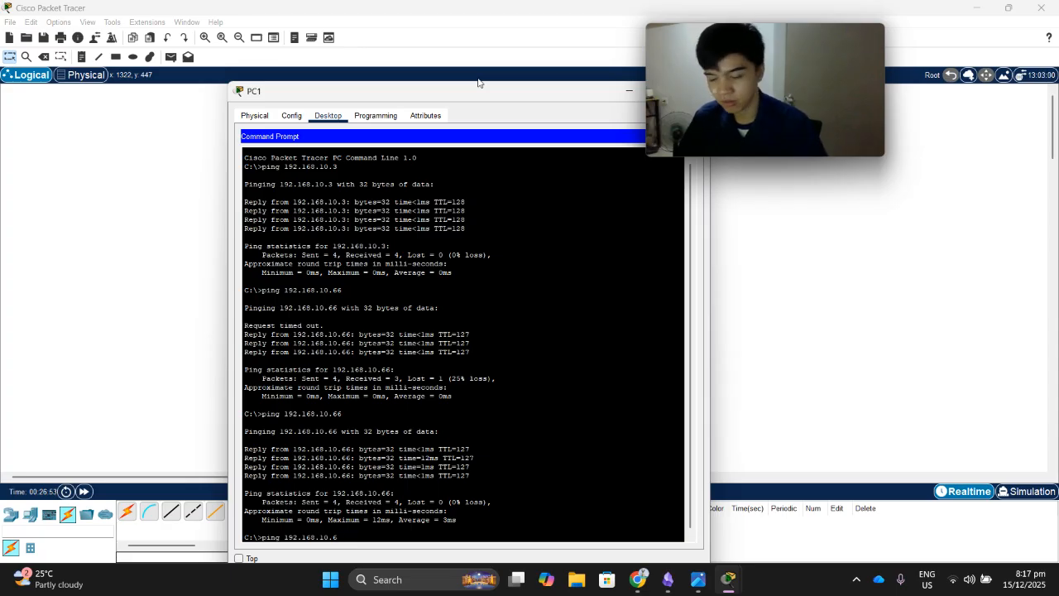
{"action": "type", "text": "7"}
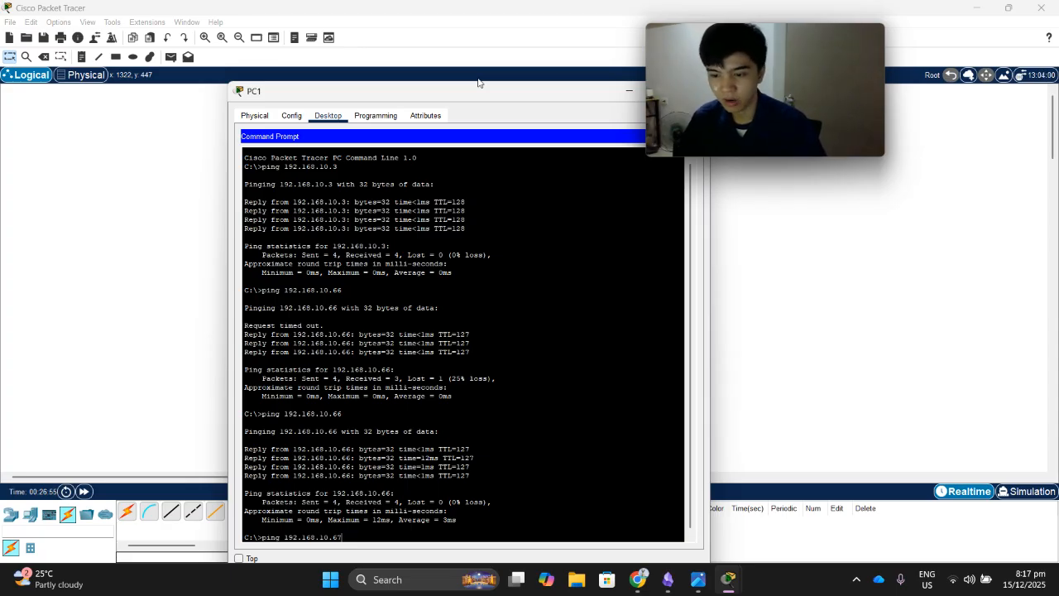
{"action": "key", "text": "Return"}
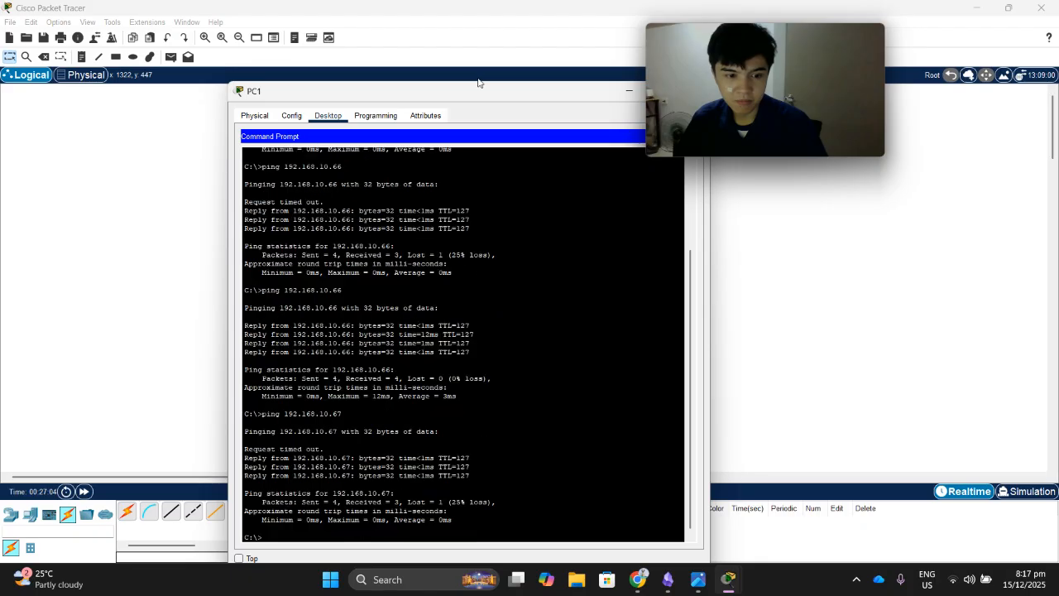
{"action": "key", "text": "Up"}
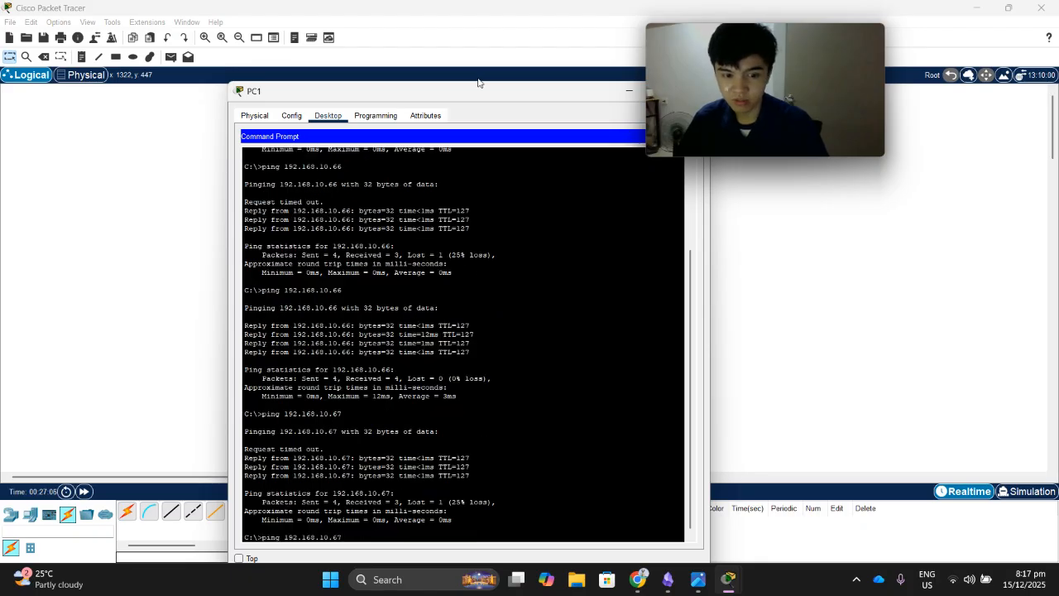
{"action": "key", "text": "Return"}
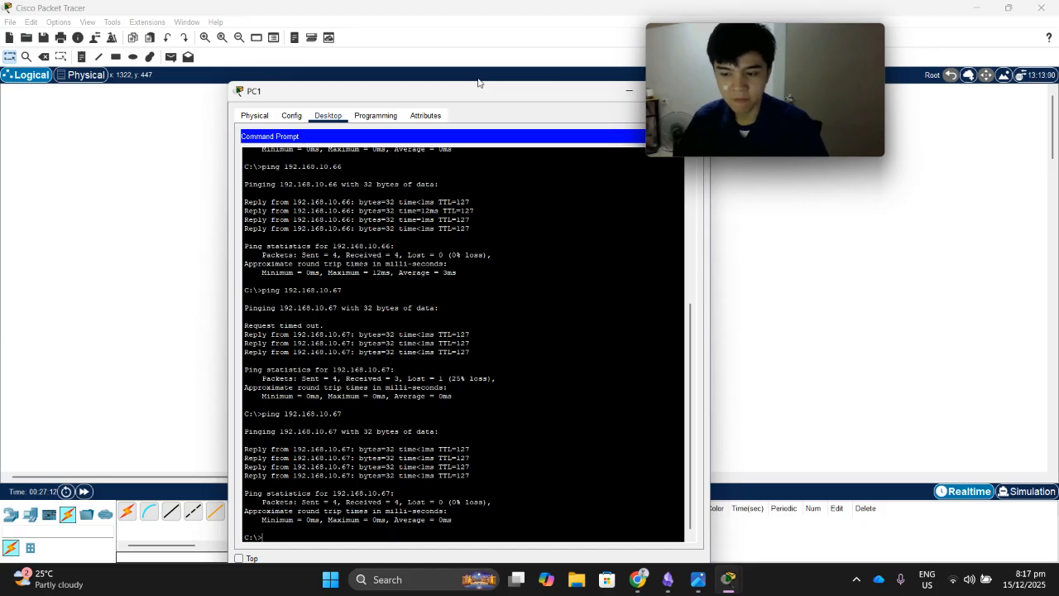
Ping PC1's default gateway on R1 at 192.168.10.1 from PC1's Command Prompt.
{"action": "key", "text": "Up"}
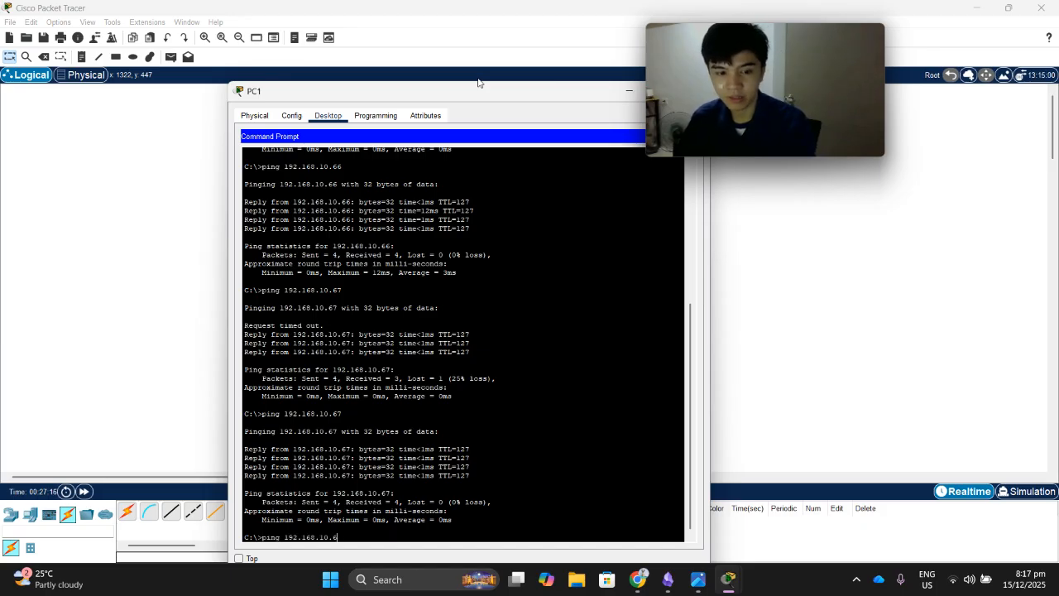
{"action": "key", "text": "BackSpace"}
{"action": "type", "text": "1"}
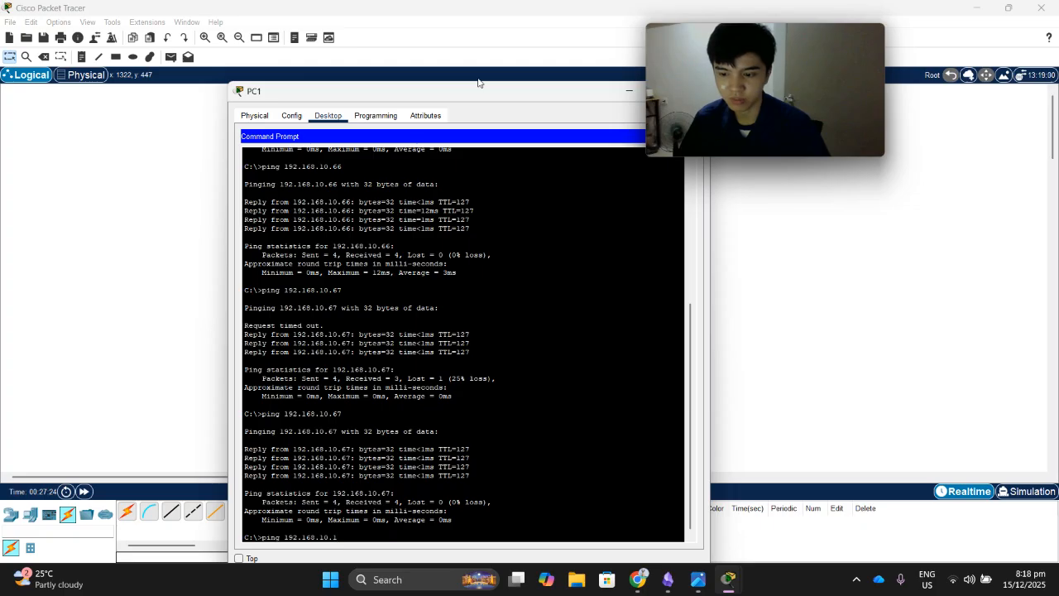
{"action": "key", "text": "Return"}
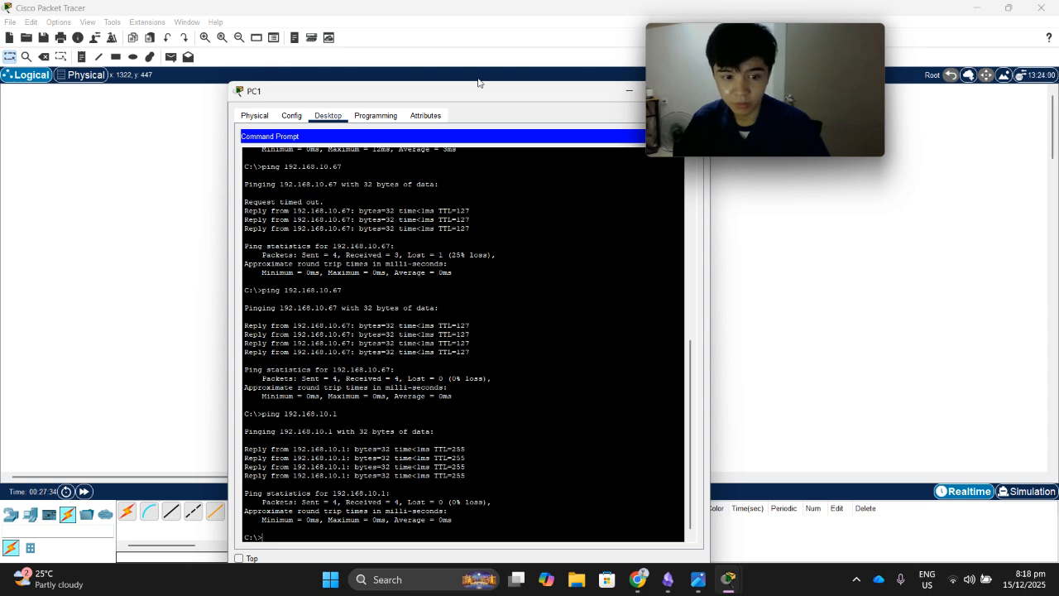
Ping R1's second subnet gateway at 192.168.10.65 from PC1 and close PC1's window.
{"action": "left_click_drag", "start_coordinate": [474, 93], "coordinate": [414, 42]}
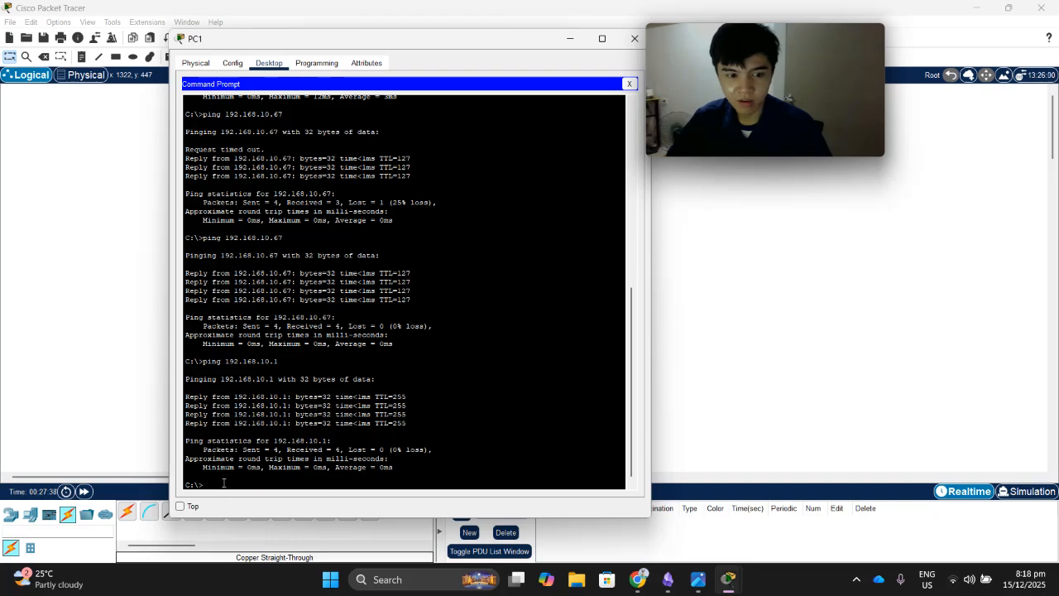
{"action": "key", "text": "Up"}
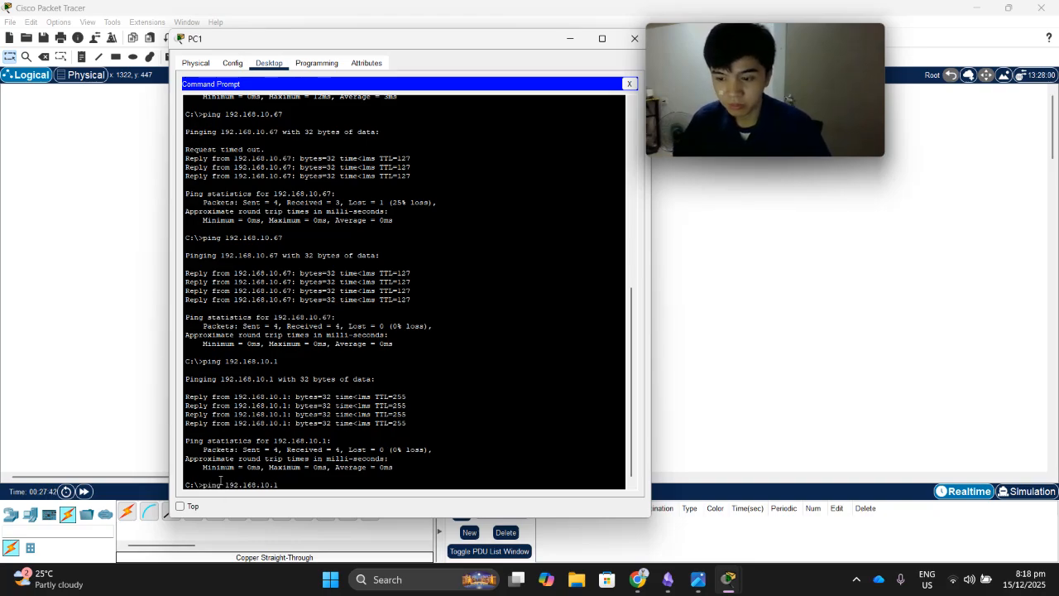
{"action": "key", "text": "BackSpace"}
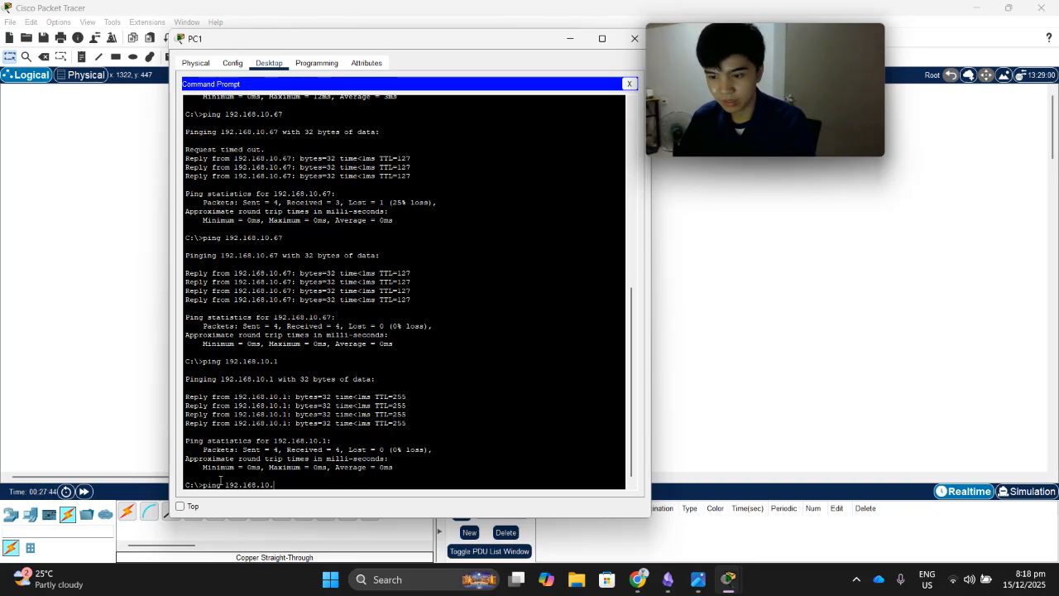
{"action": "type", "text": "65"}
{"action": "key", "text": "Return"}
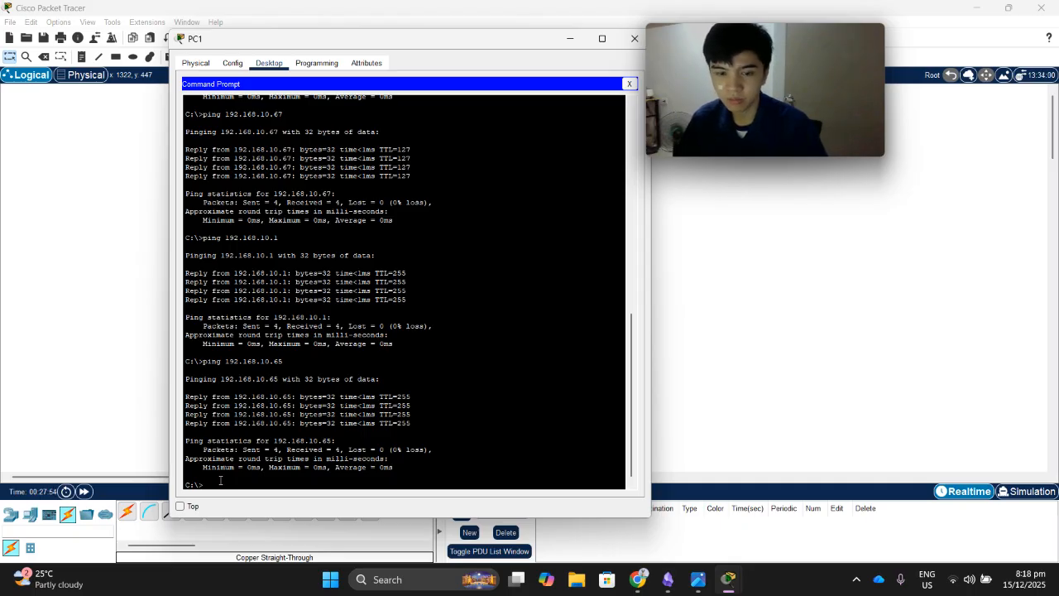
{"action": "left_click_drag", "start_coordinate": [443, 40], "coordinate": [377, 55]}
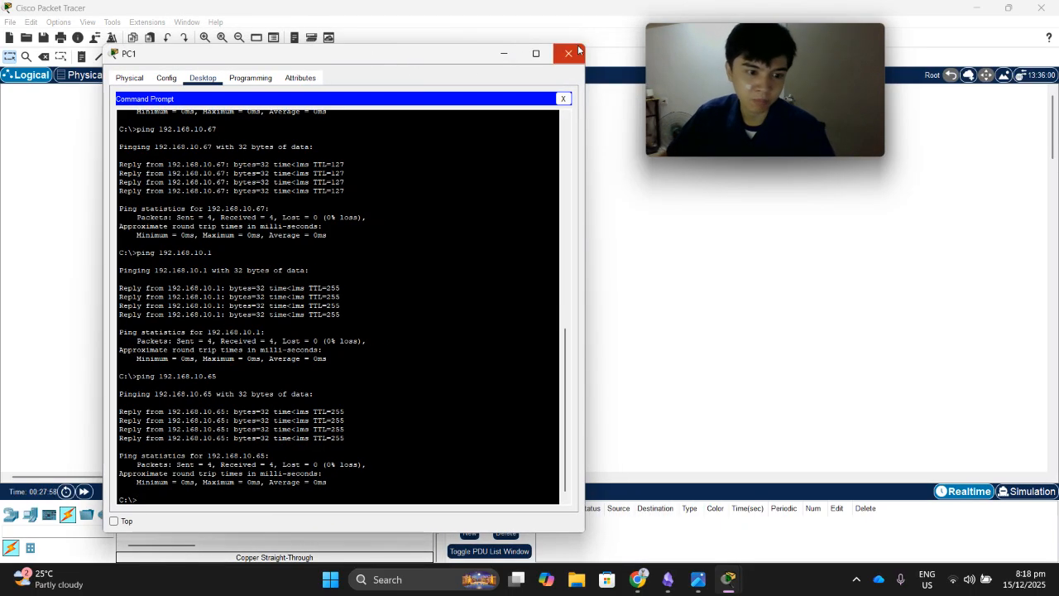
{"action": "left_click", "coordinate": [571, 53]}
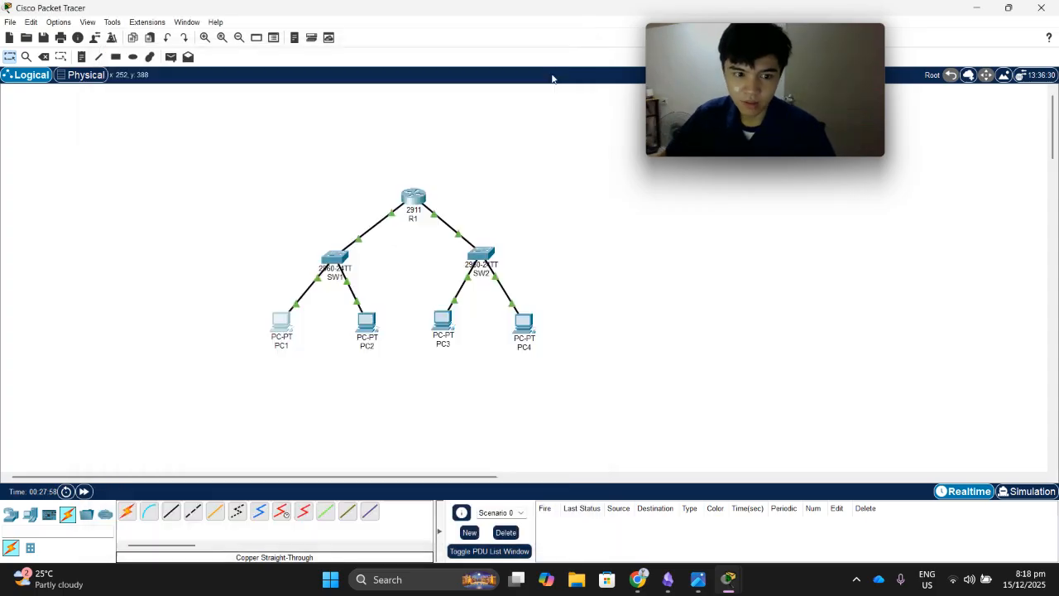
Open the Command Prompt on PC2 and ping PC1 at 192.168.10.2.
{"action": "left_click", "coordinate": [361, 321]}
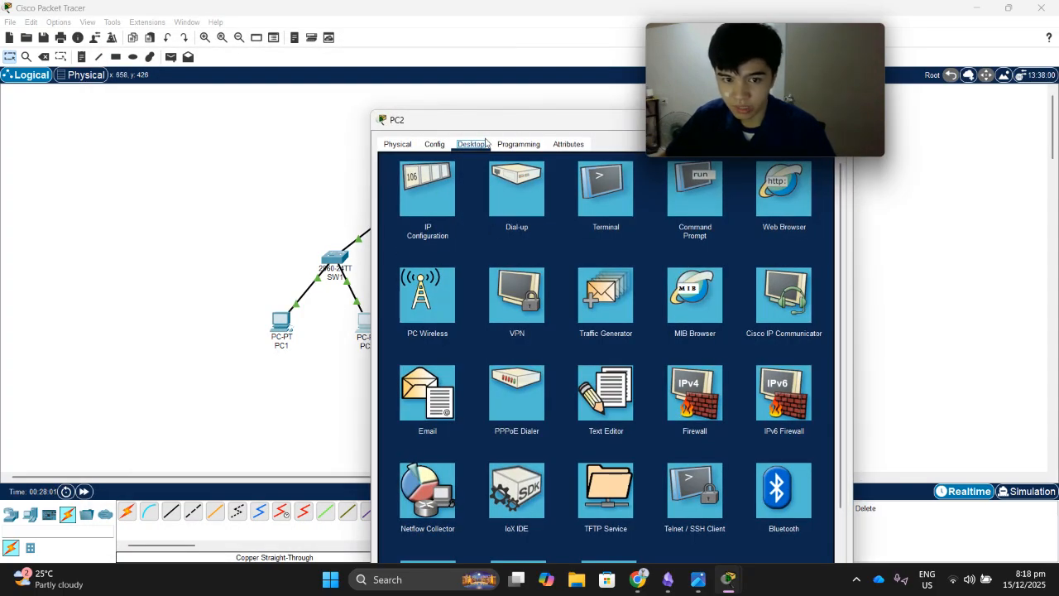
{"action": "left_click", "coordinate": [695, 189]}
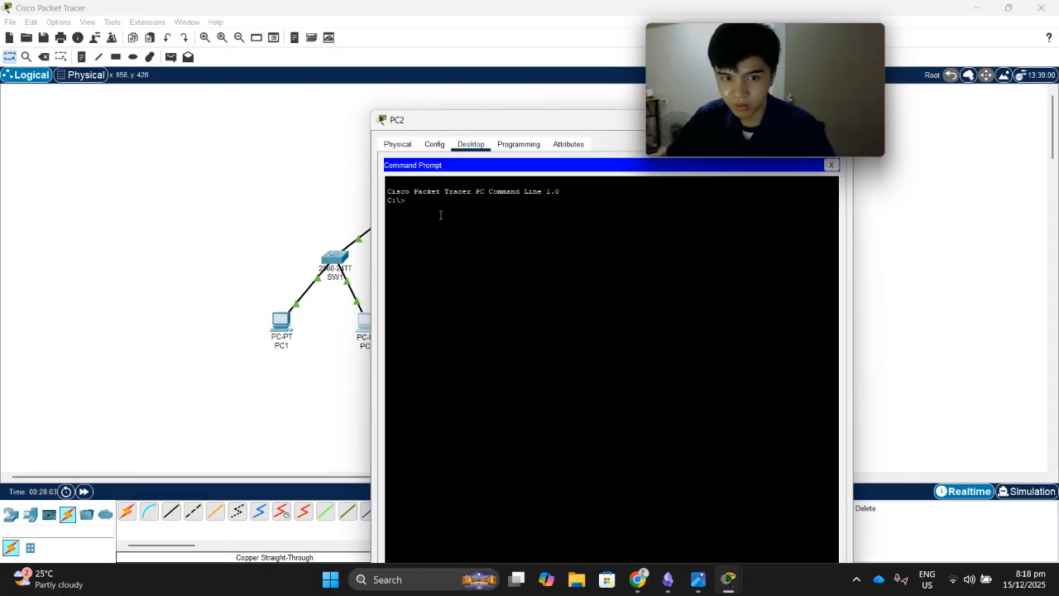
{"action": "type", "text": "ping"}
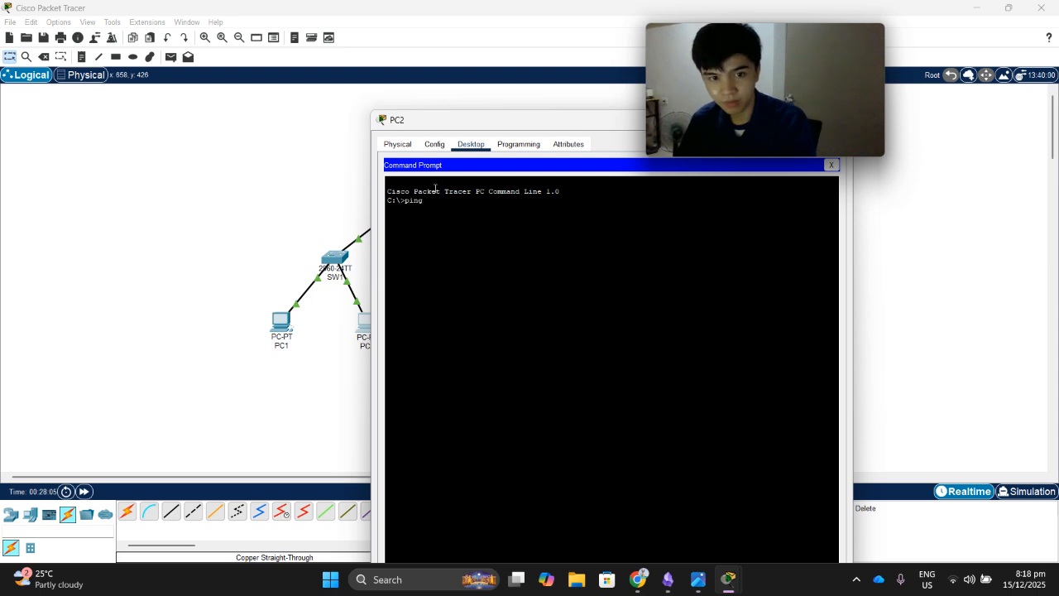
{"action": "type", "text": " 192.1"}
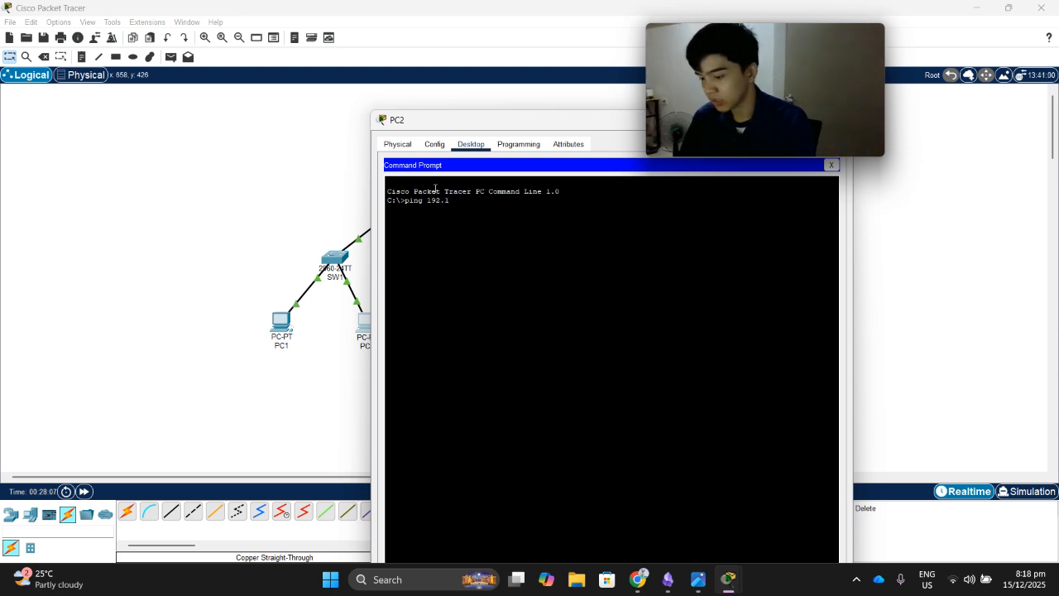
{"action": "type", "text": "68.10.2"}
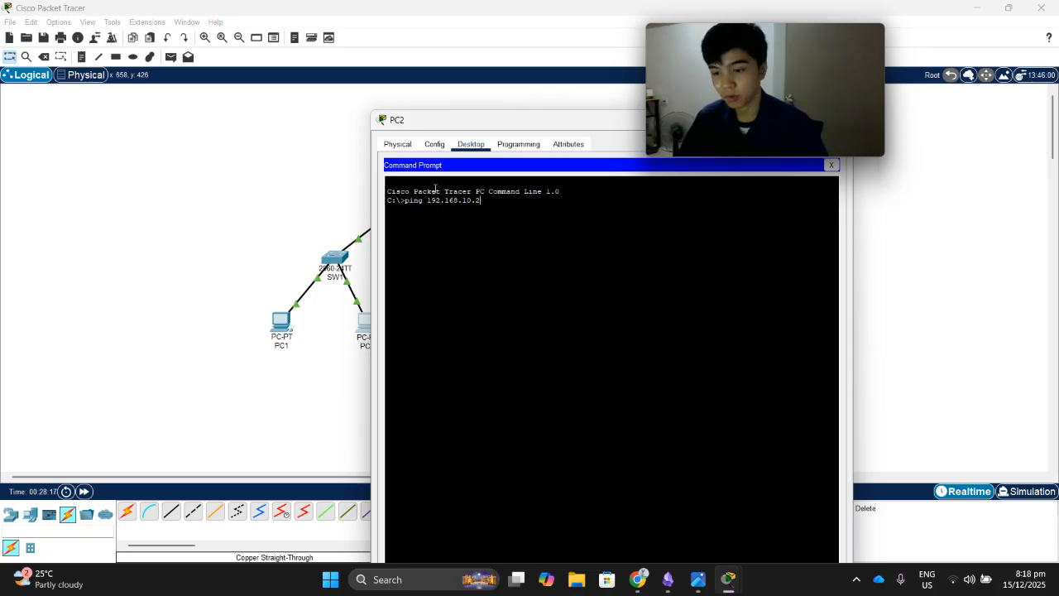
{"action": "key", "text": "Return"}
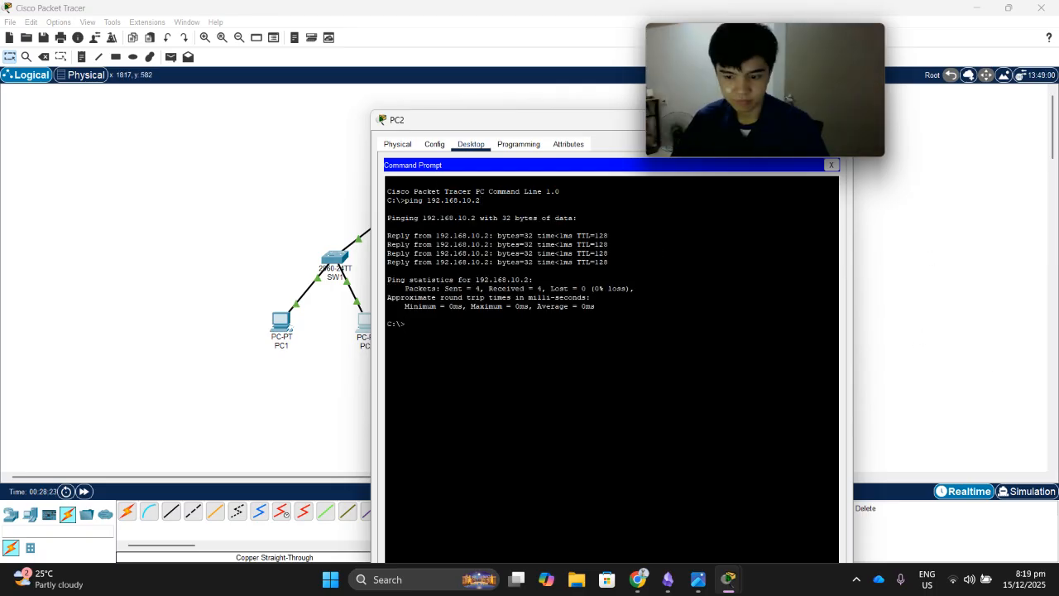
Ping PC3 at 192.168.10.66 from PC2's Command Prompt.
{"action": "left_click_drag", "start_coordinate": [563, 121], "coordinate": [402, 76]}
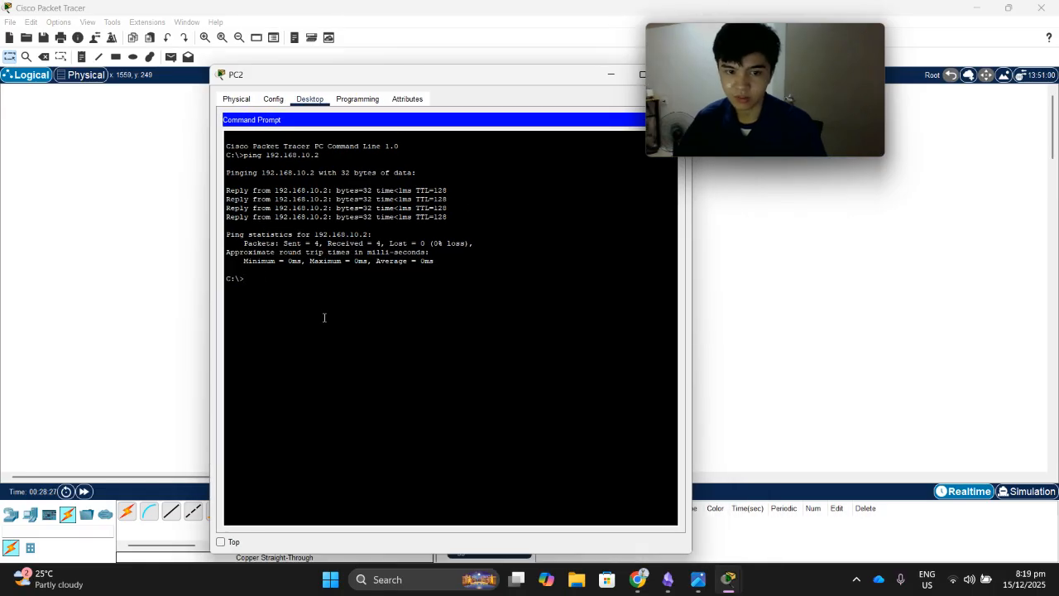
{"action": "key", "text": "Up"}
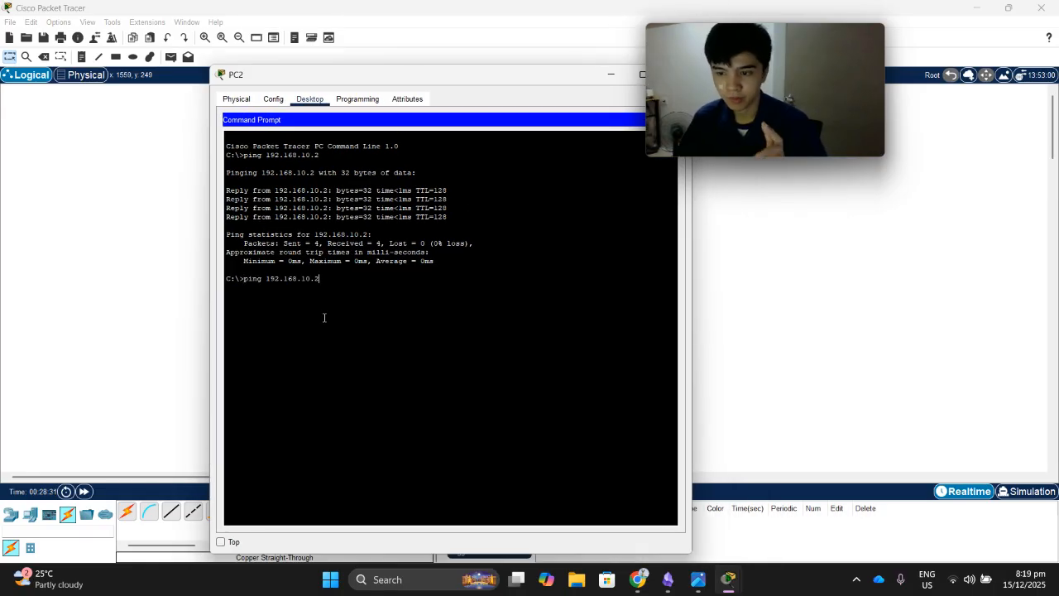
{"action": "key", "text": "BackSpace"}
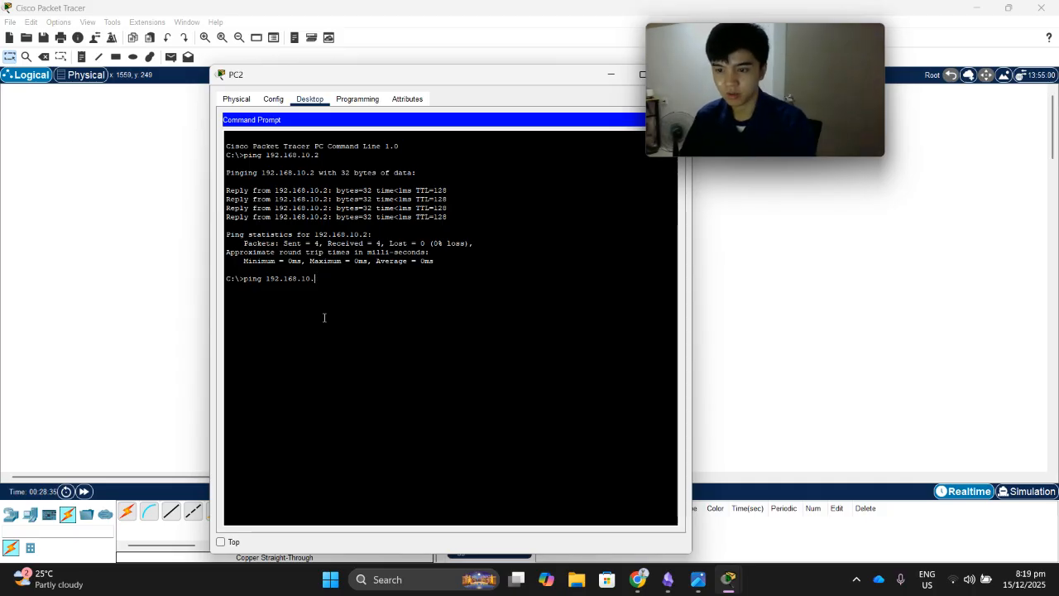
{"action": "type", "text": "66"}
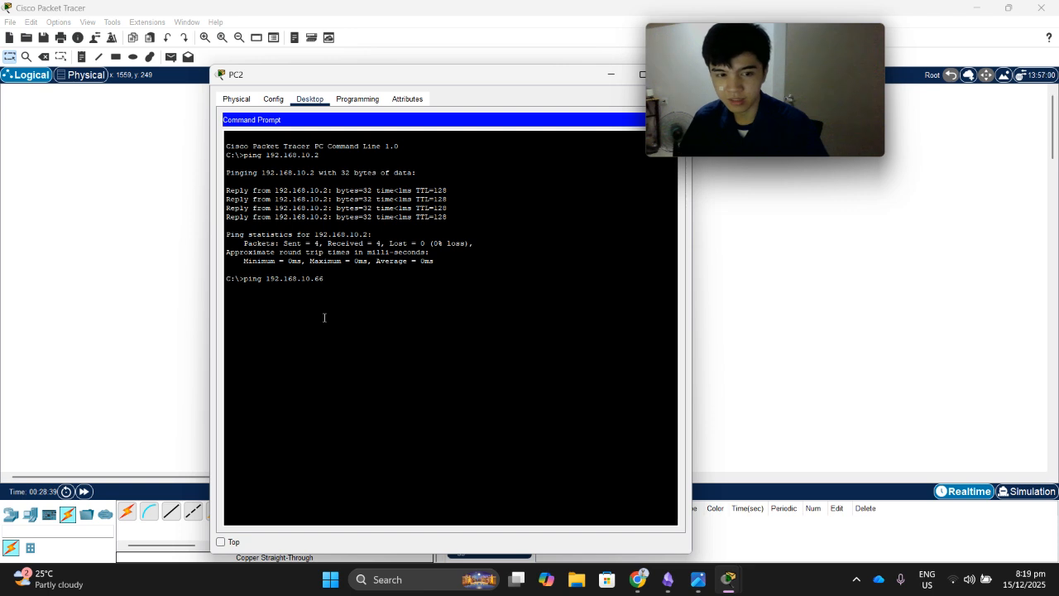
{"action": "key", "text": "Return"}
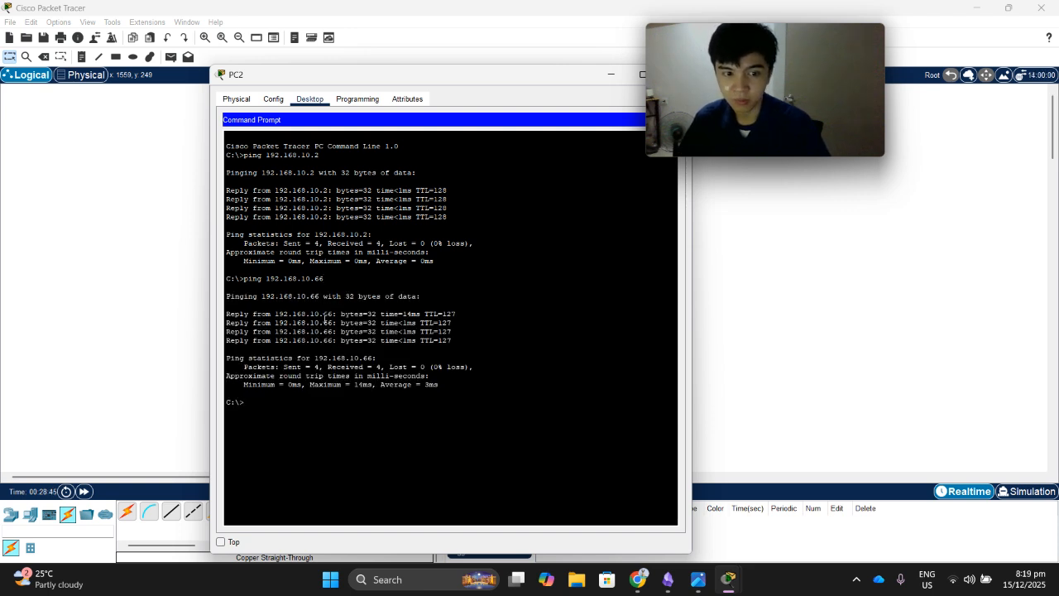
Ping PC4 at 192.168.10.67 from PC2's Command Prompt.
{"action": "key", "text": "Up"}
{"action": "key", "text": "BackSpace"}
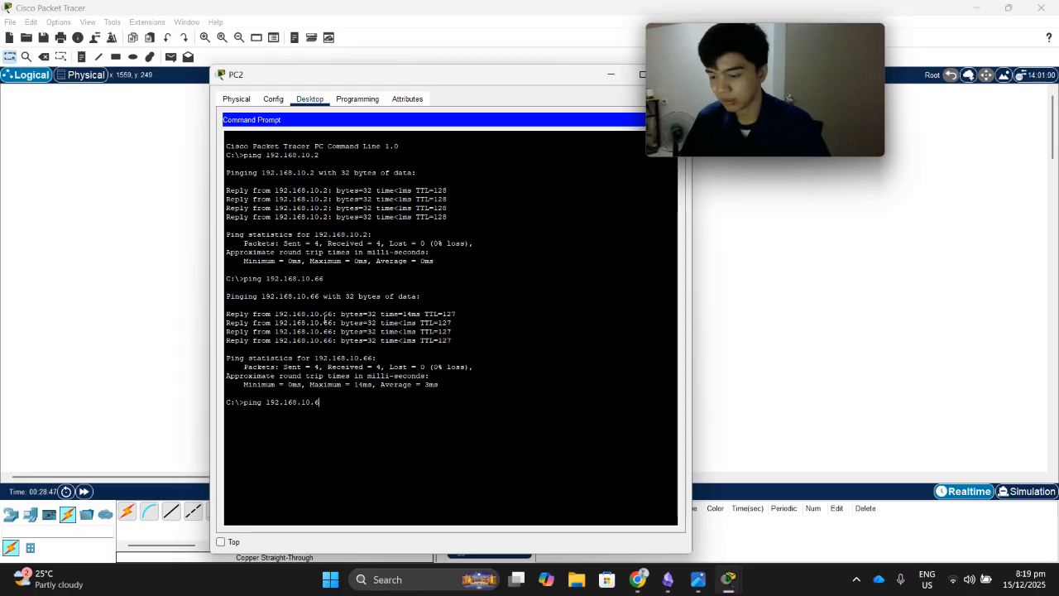
{"action": "key", "text": "Return"}
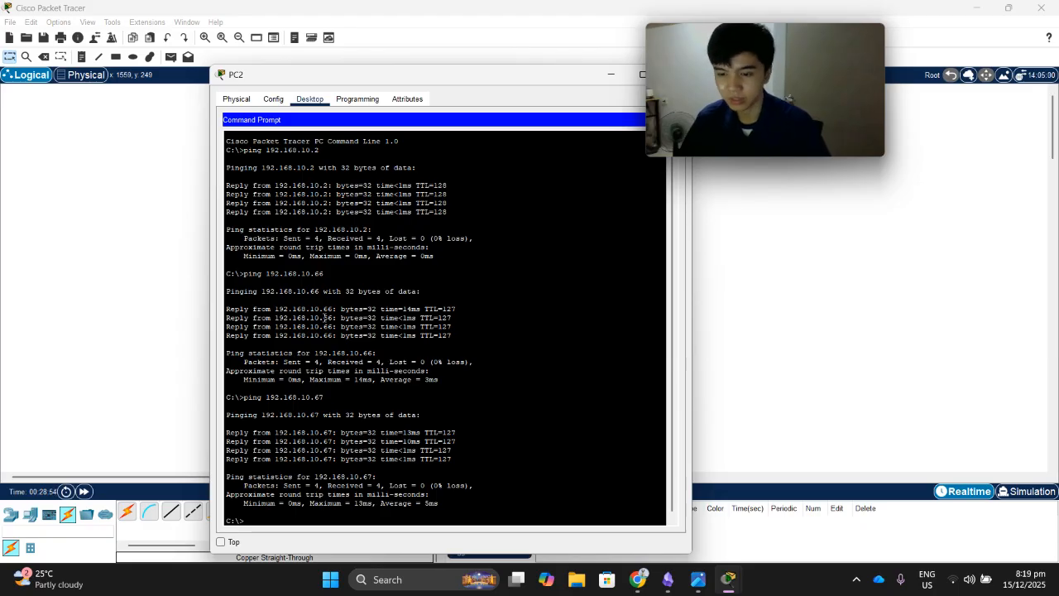
Ping R1's first subnet gateway at 192.168.10.1 from PC2's Command Prompt.
{"action": "key", "text": "Up"}
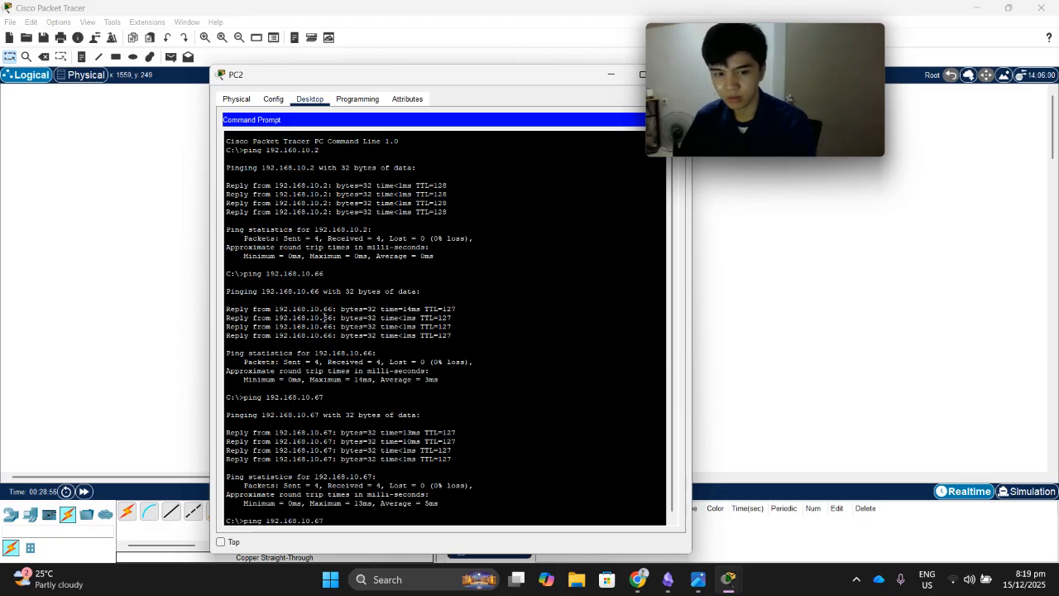
{"action": "key", "text": "BackSpace"}
{"action": "key", "text": "BackSpace"}
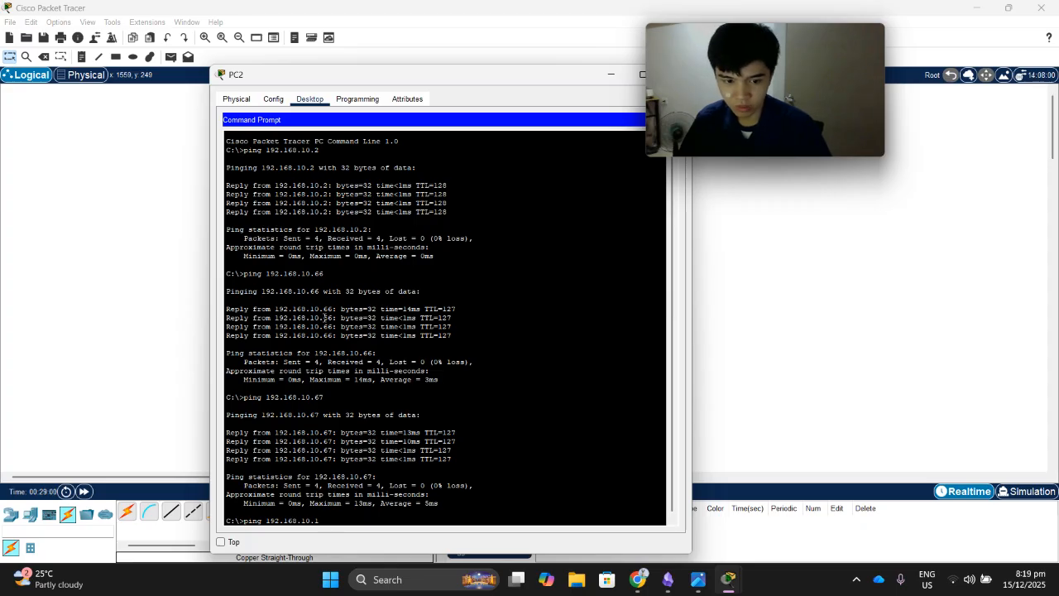
{"action": "key", "text": "Return"}
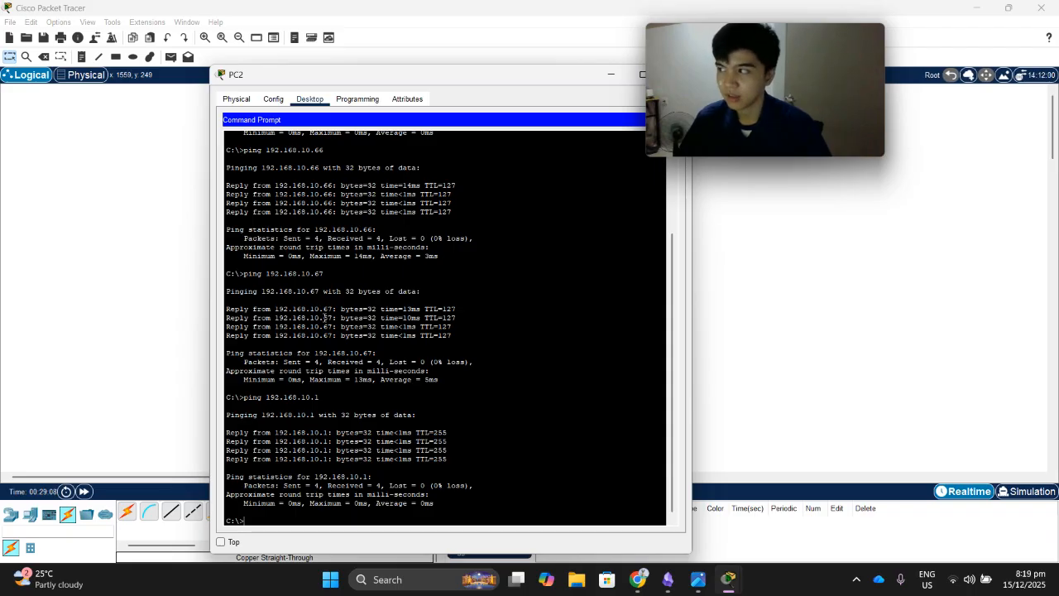
Ping R1's second subnet gateway at 192.168.10.65 from PC2 and close PC2's window.
{"action": "key", "text": "Up"}
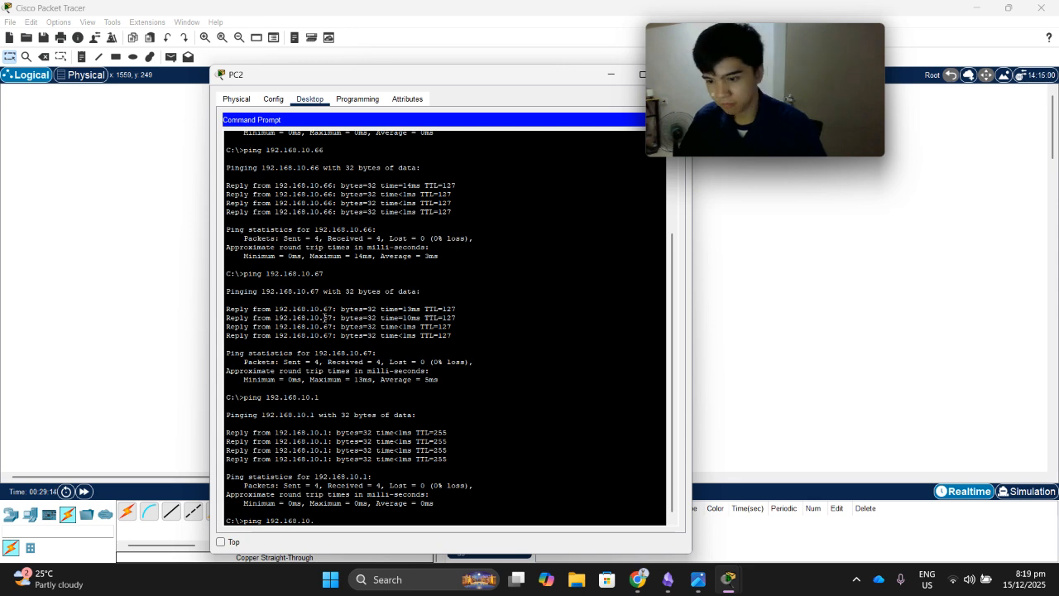
{"action": "type", "text": "65"}
{"action": "key", "text": "Return"}
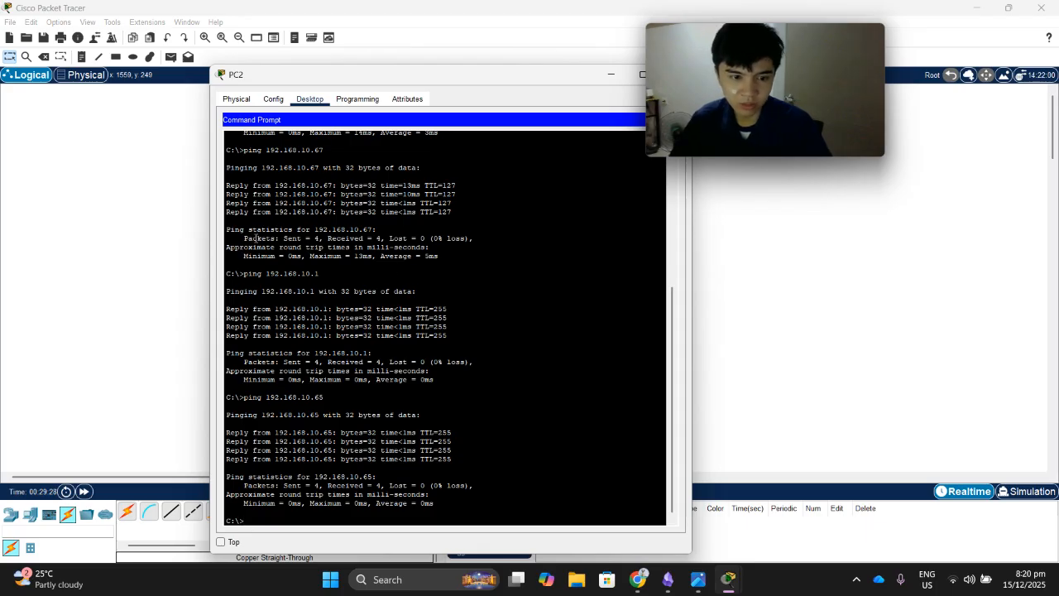
{"action": "left_click_drag", "start_coordinate": [414, 77], "coordinate": [358, 58]}
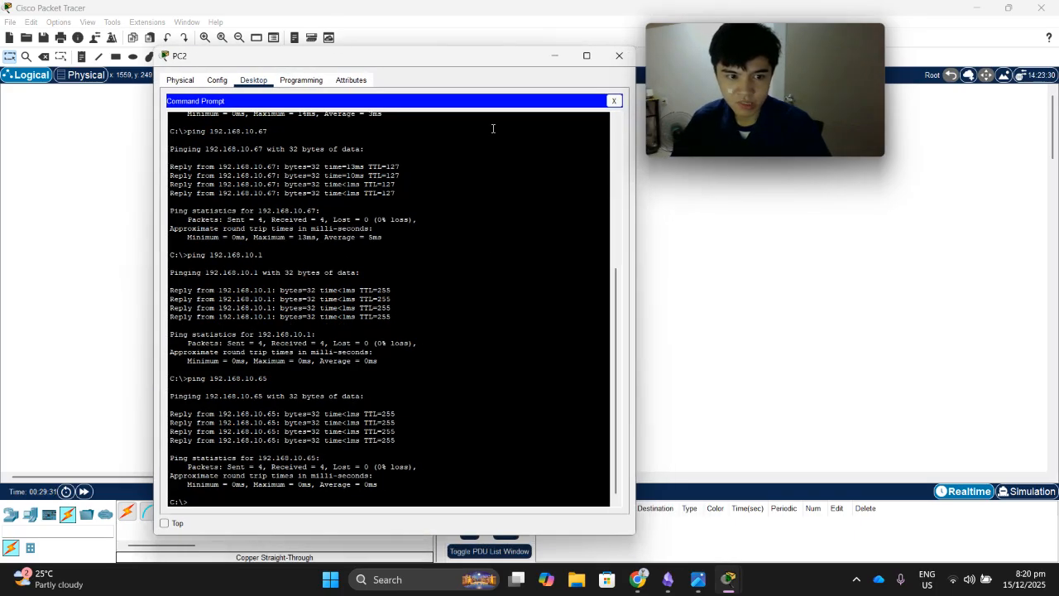
{"action": "left_click", "coordinate": [623, 57]}
Open the Command Prompt on PC3 and ping PC1 at 192.168.10.2.
{"action": "left_click_drag", "start_coordinate": [438, 322], "coordinate": [440, 325]}
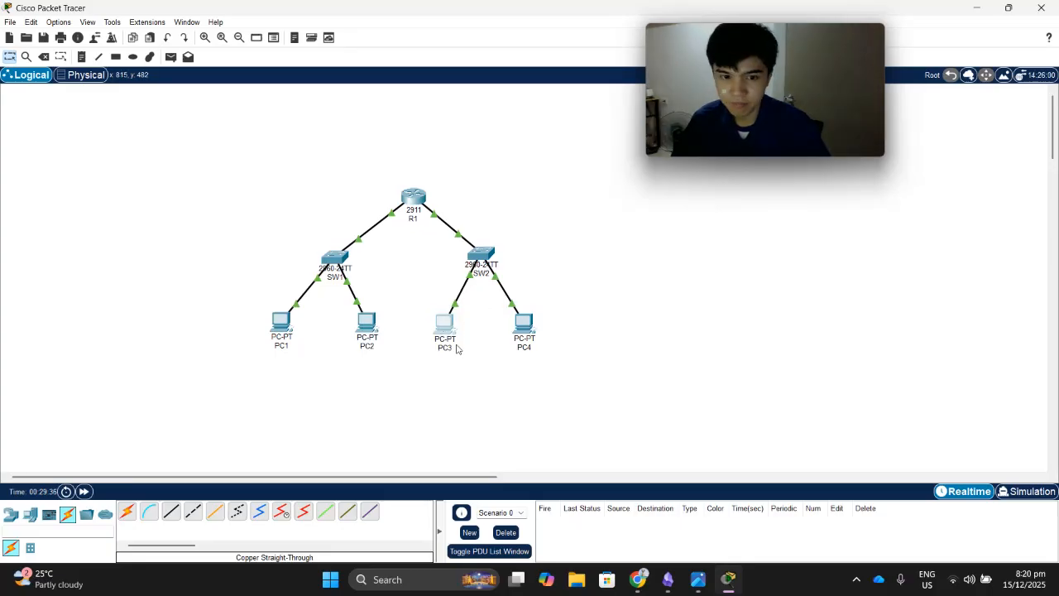
{"action": "left_click", "coordinate": [445, 324]}
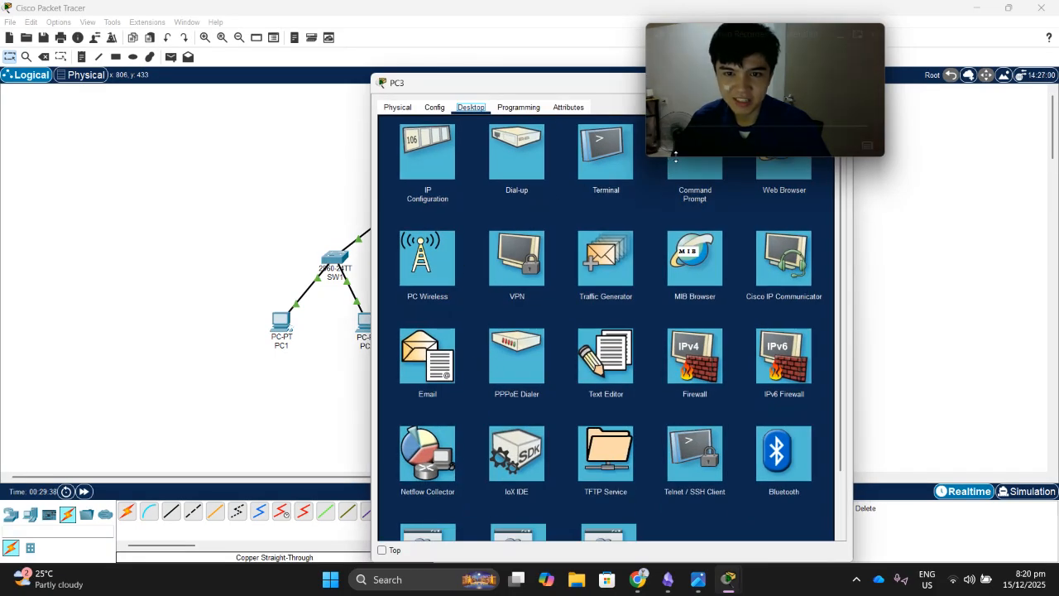
{"action": "left_click", "coordinate": [694, 175]}
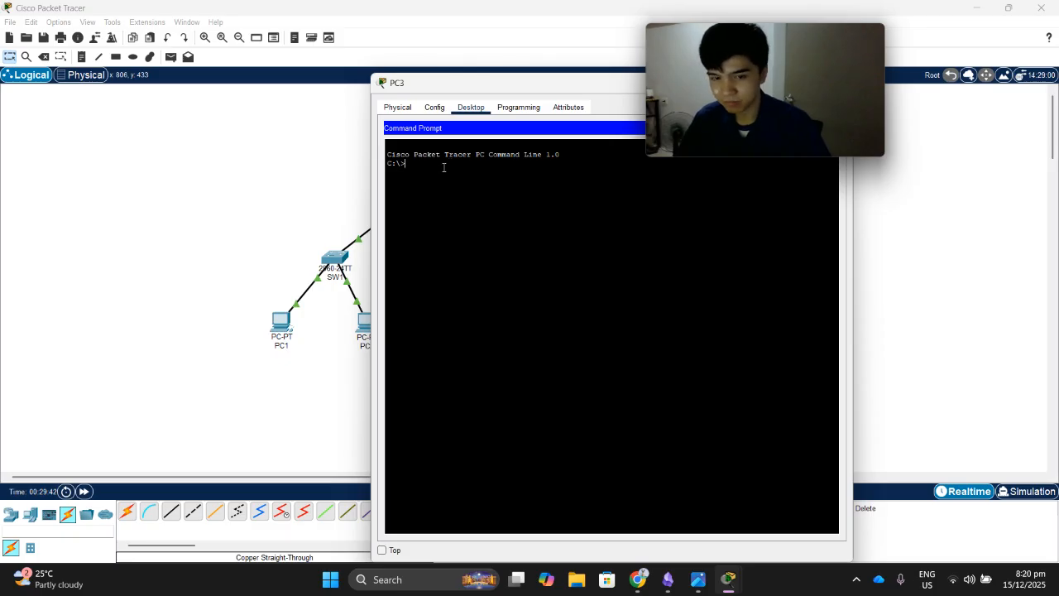
{"action": "type", "text": "192"}
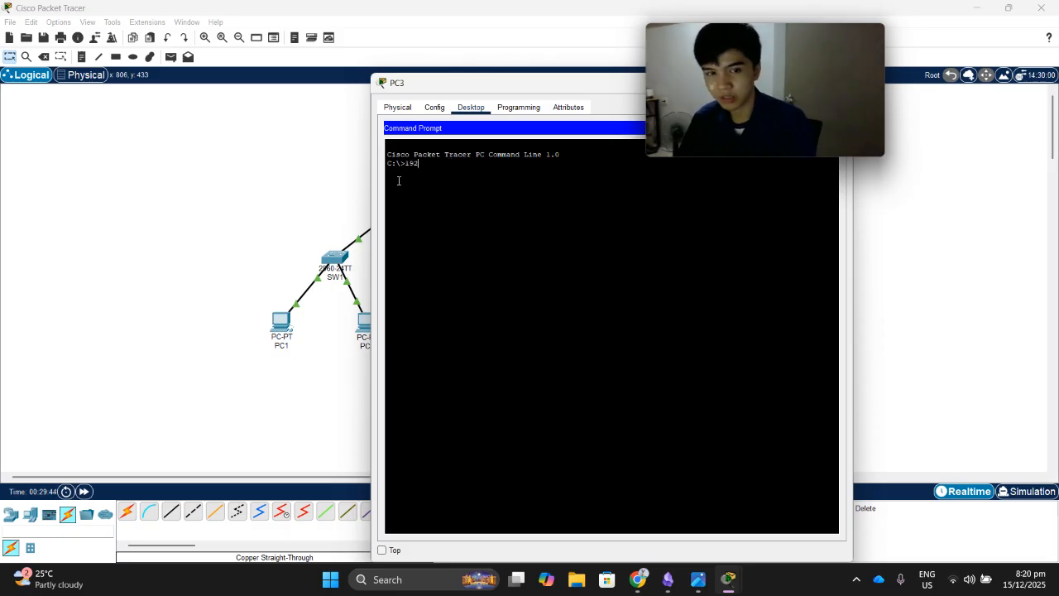
{"action": "type", "text": ".168."}
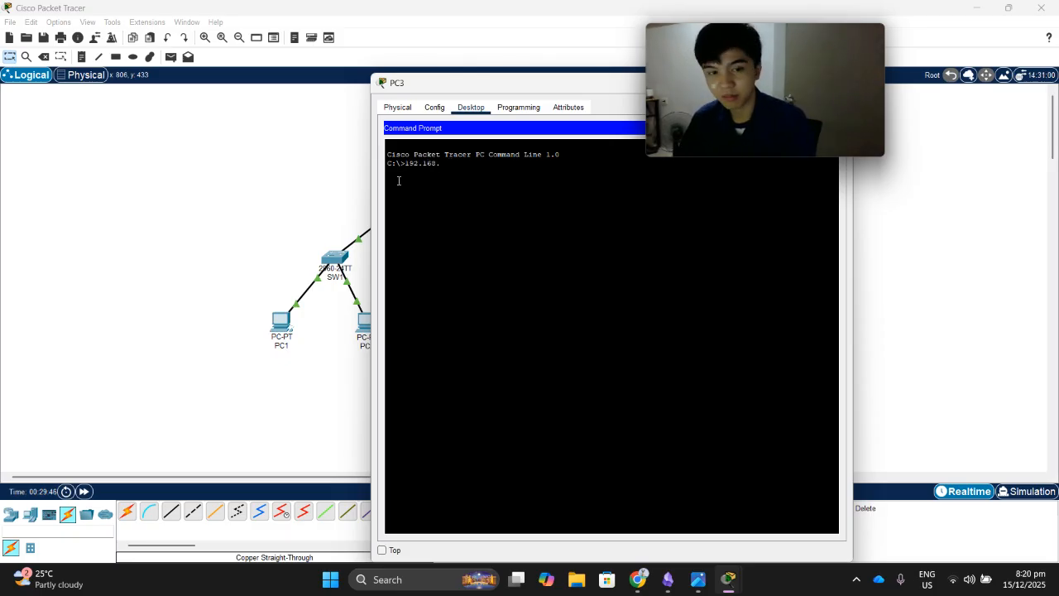
{"action": "type", "text": "10.2"}
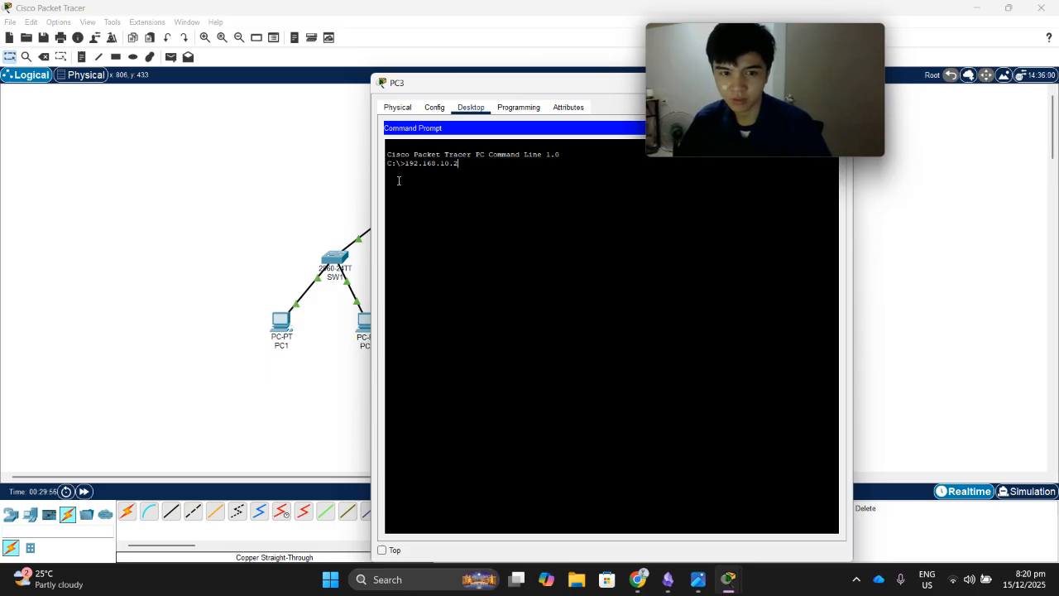
{"action": "key", "text": "Home"}
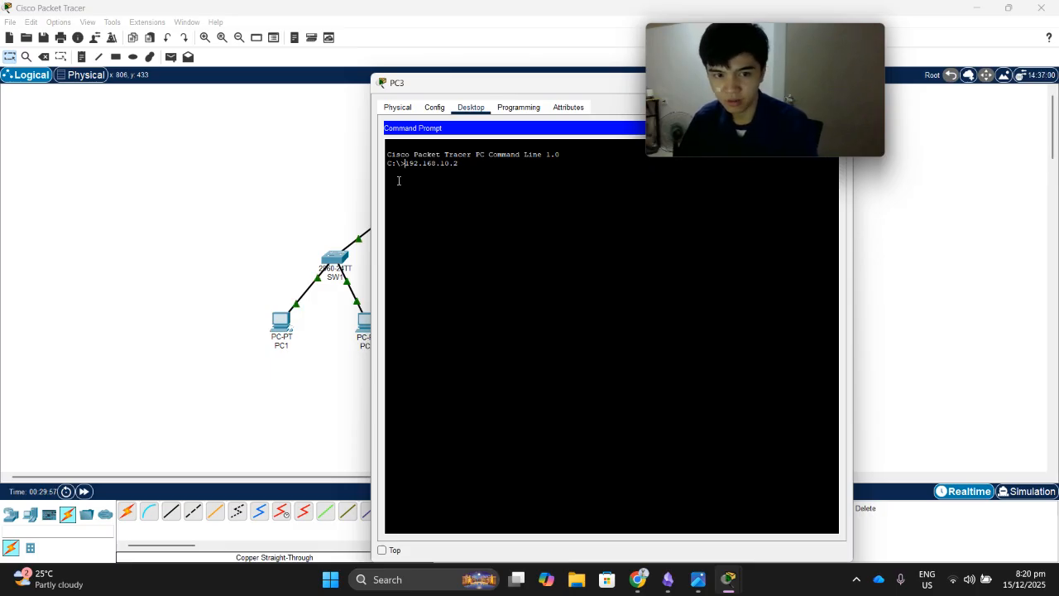
{"action": "type", "text": "ping"}
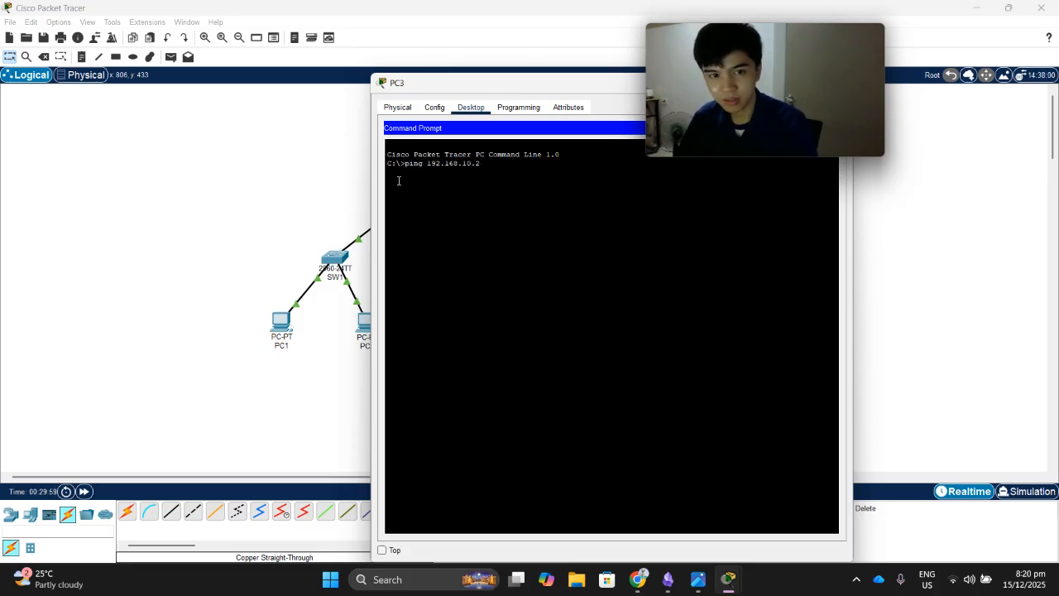
{"action": "key", "text": "Right"}
{"action": "key", "text": "Right"}
{"action": "key", "text": "Right"}
{"action": "key", "text": "Return"}
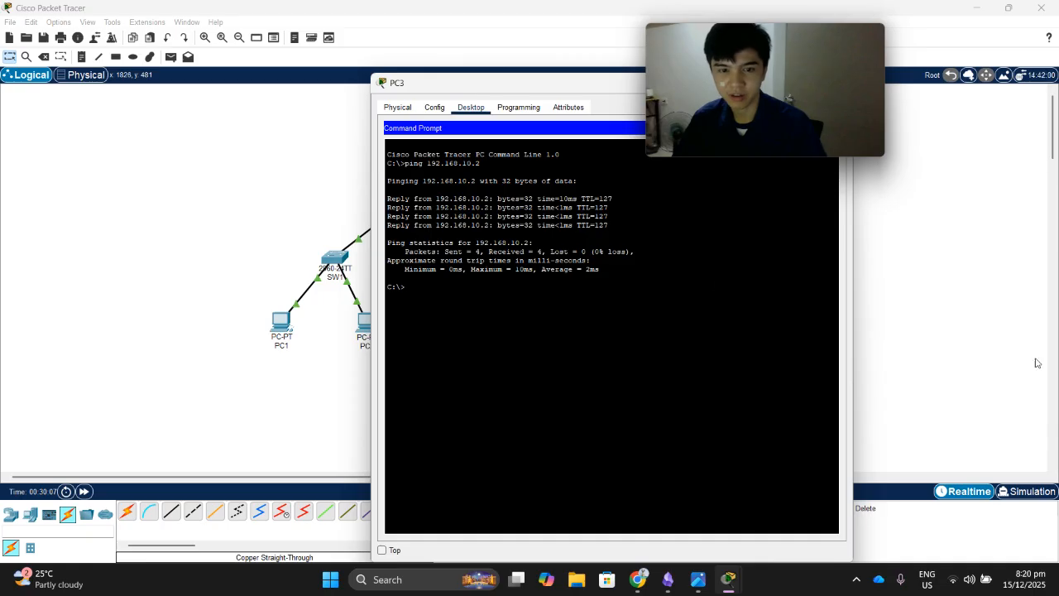
Ping PC2 at 192.168.10.3 from PC3's Command Prompt.
{"action": "key", "text": "Up"}
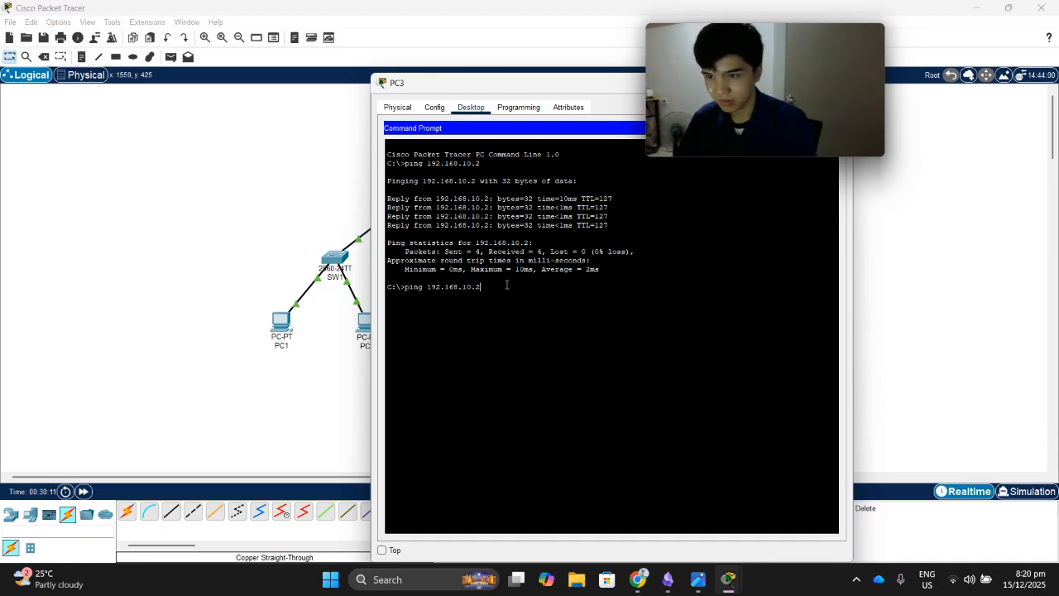
{"action": "key", "text": "BackSpace"}
{"action": "type", "text": "3"}
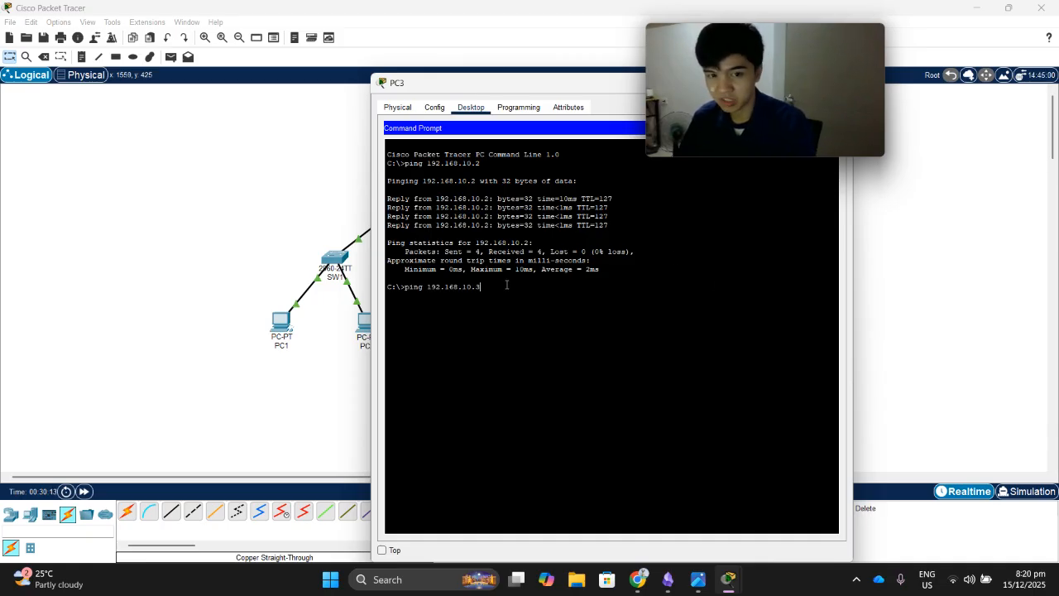
{"action": "key", "text": "Return"}
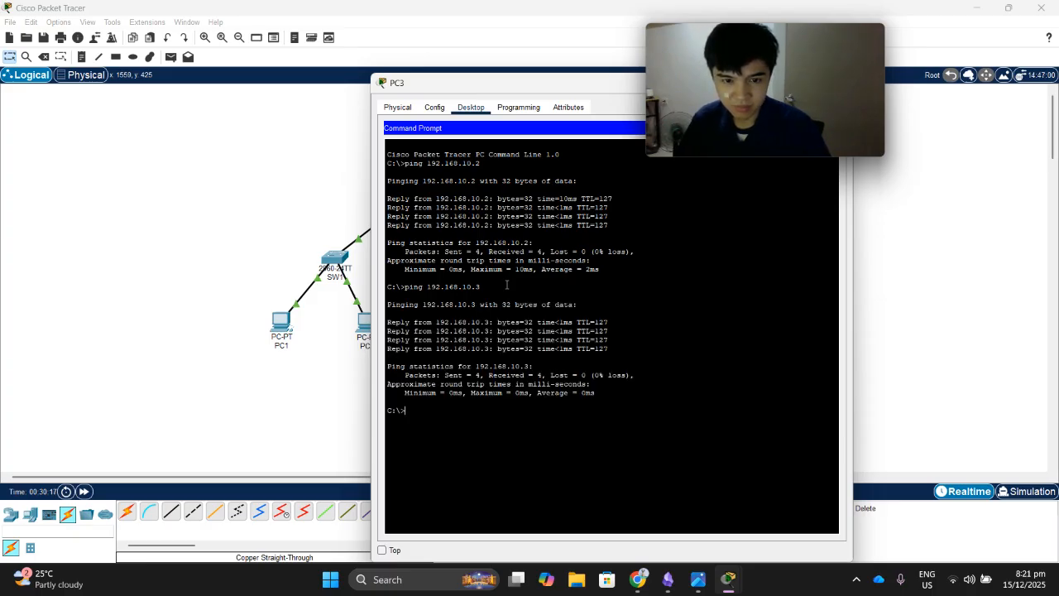
Ping PC4 at 192.168.10.67 from PC3's Command Prompt.
{"action": "key", "text": "Up"}
{"action": "key", "text": "BackSpace"}
{"action": "type", "text": "67"}
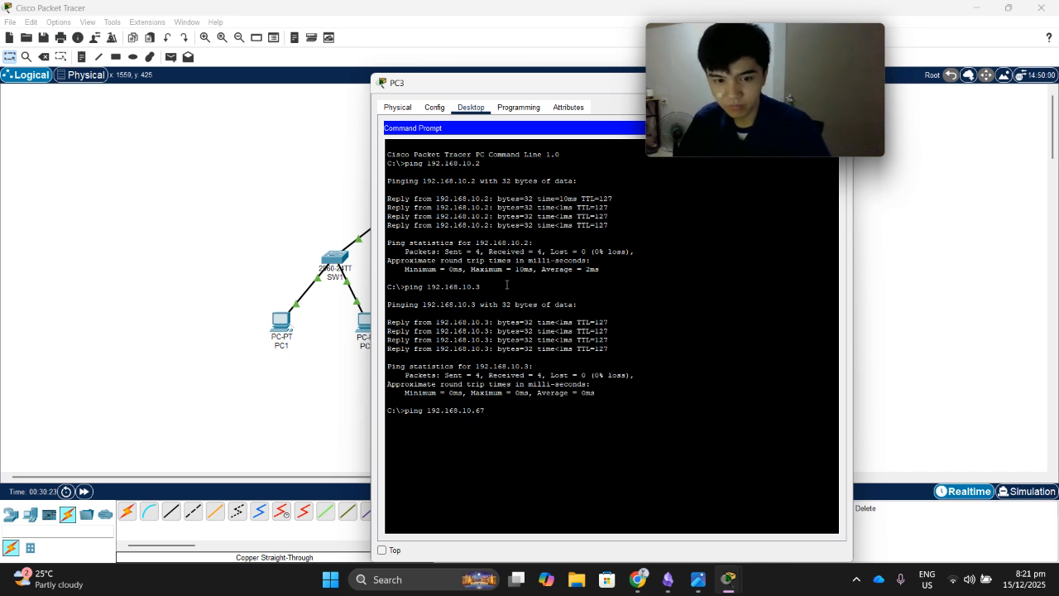
{"action": "key", "text": "Return"}
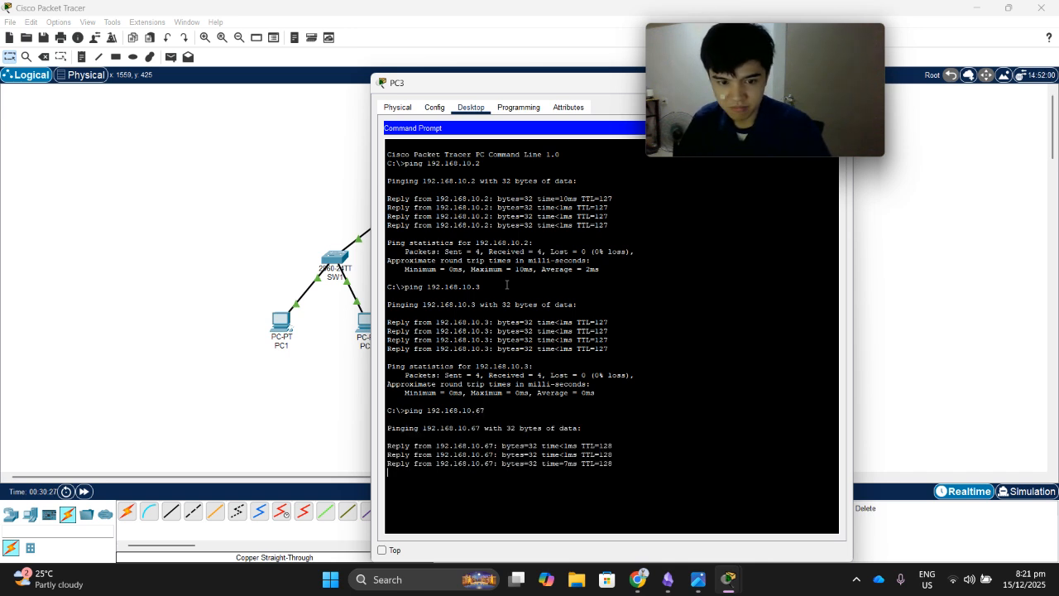
Ping both R1 gateways, 192.168.10.1 and 192.168.10.65, from PC3 and close PC3's window.
{"action": "key", "text": "Up"}
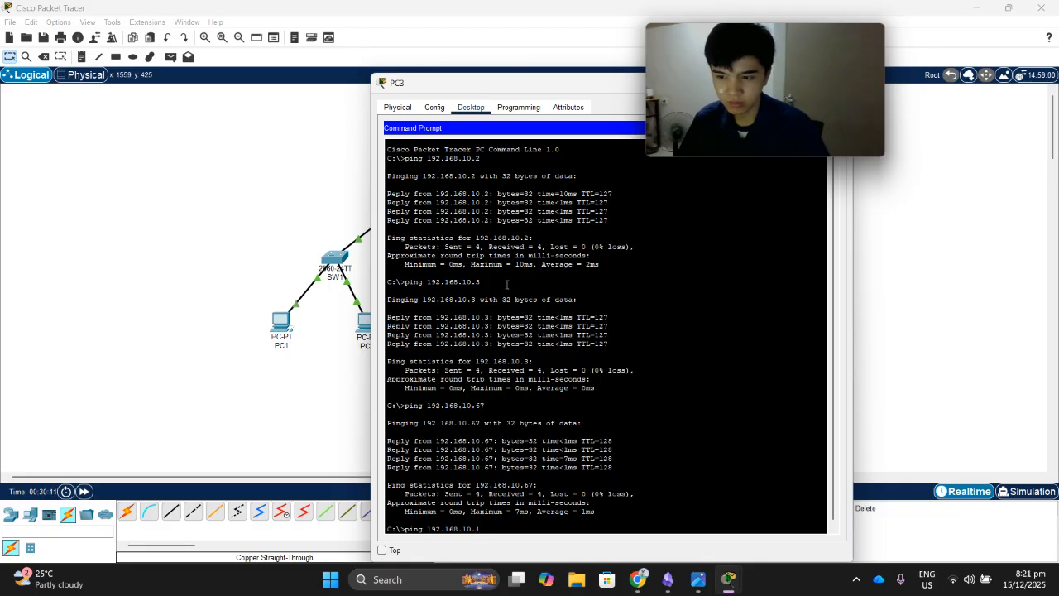
{"action": "key", "text": "Return"}
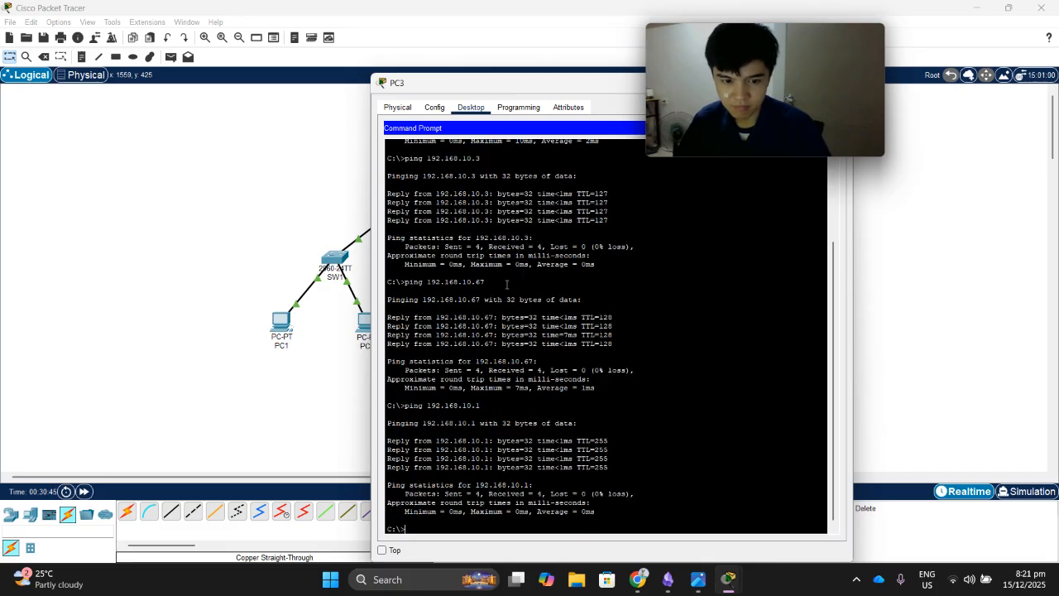
{"action": "key", "text": "Up"}
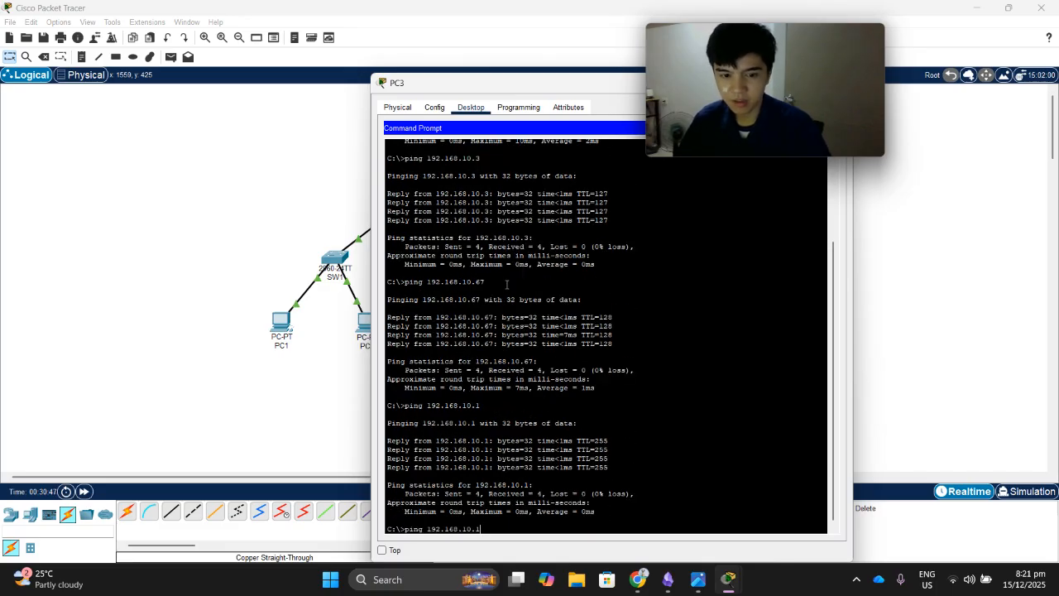
{"action": "key", "text": "BackSpace"}
{"action": "type", "text": "65"}
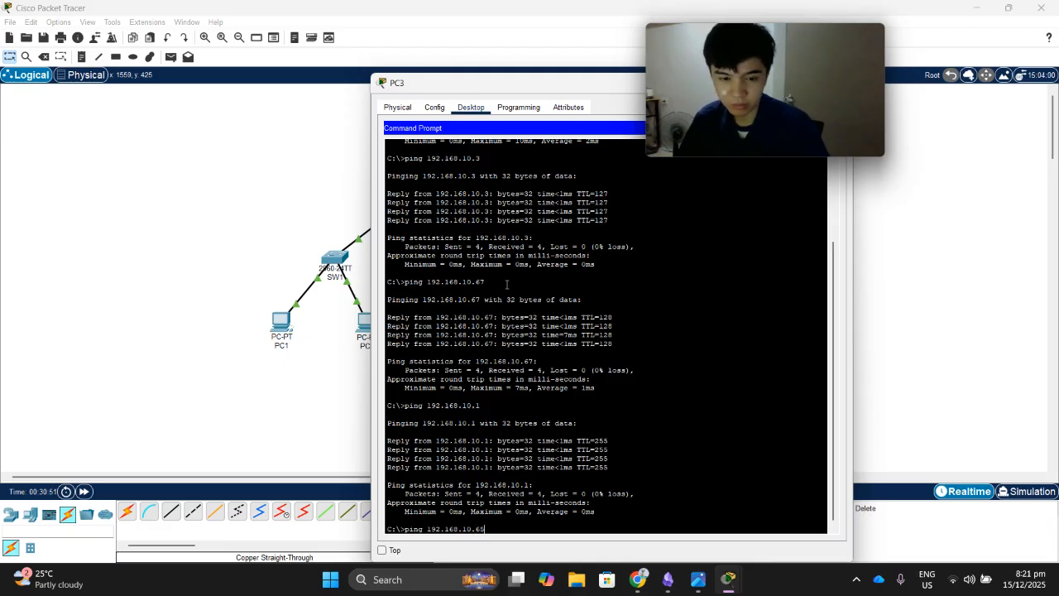
{"action": "key", "text": "Return"}
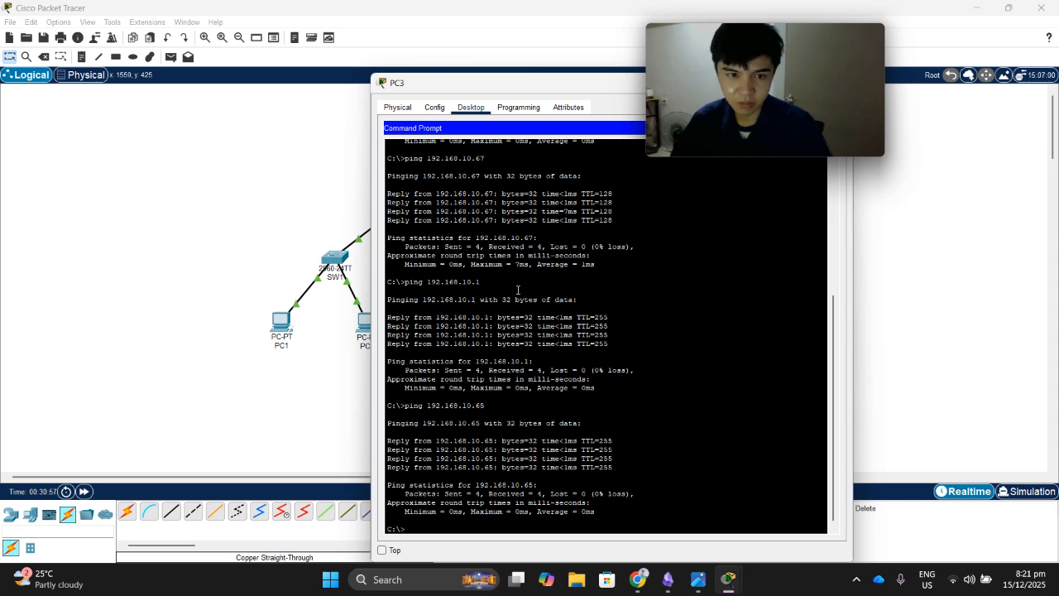
{"action": "left_click_drag", "start_coordinate": [522, 86], "coordinate": [279, 66]}
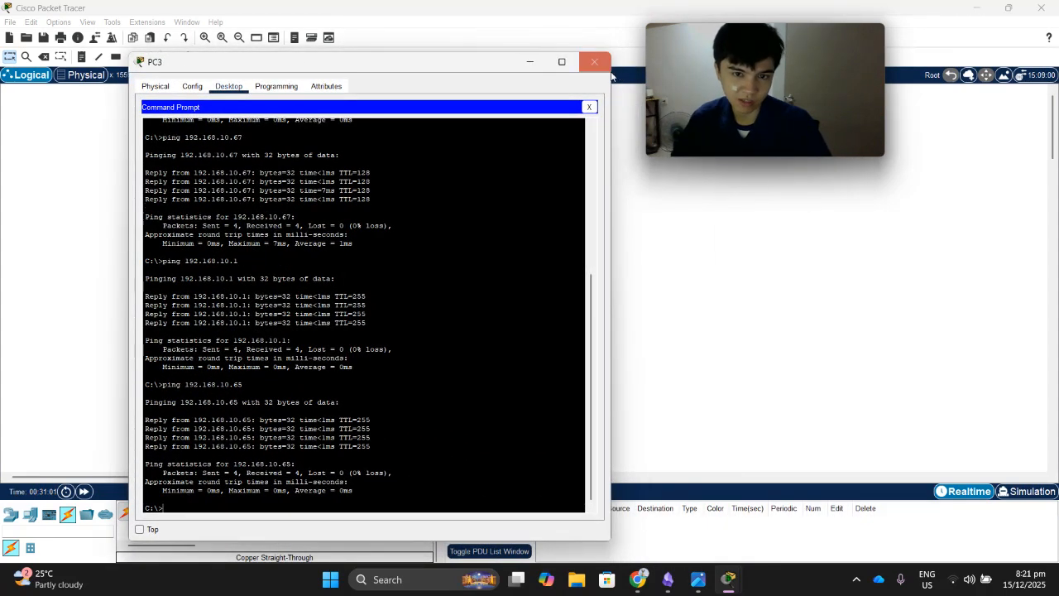
{"action": "left_click", "coordinate": [588, 63]}
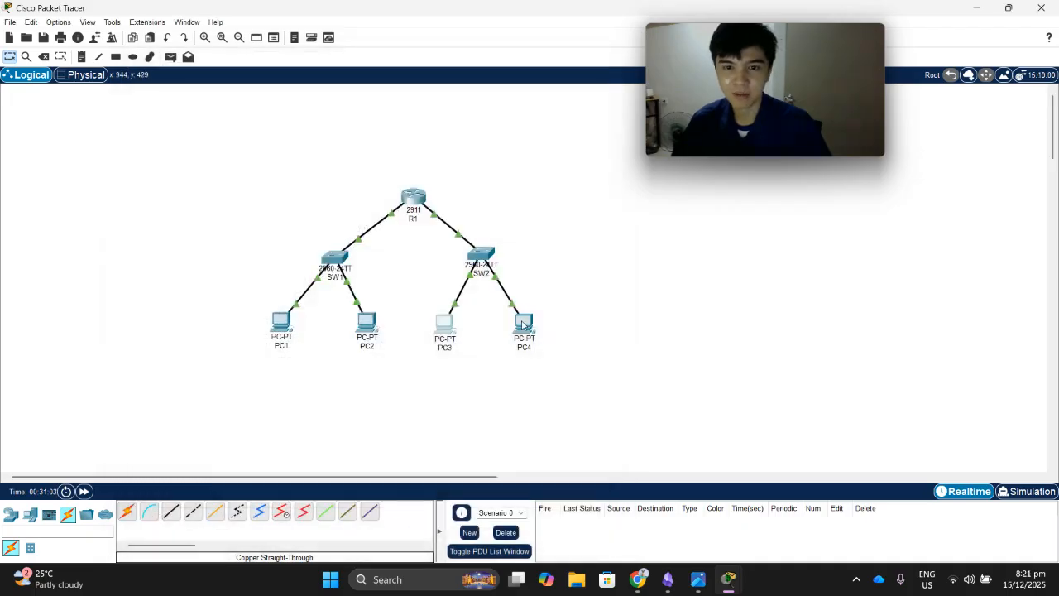
Open the Command Prompt on PC4 and ping PC1 at 192.168.10.2.
{"action": "left_click", "coordinate": [525, 322]}
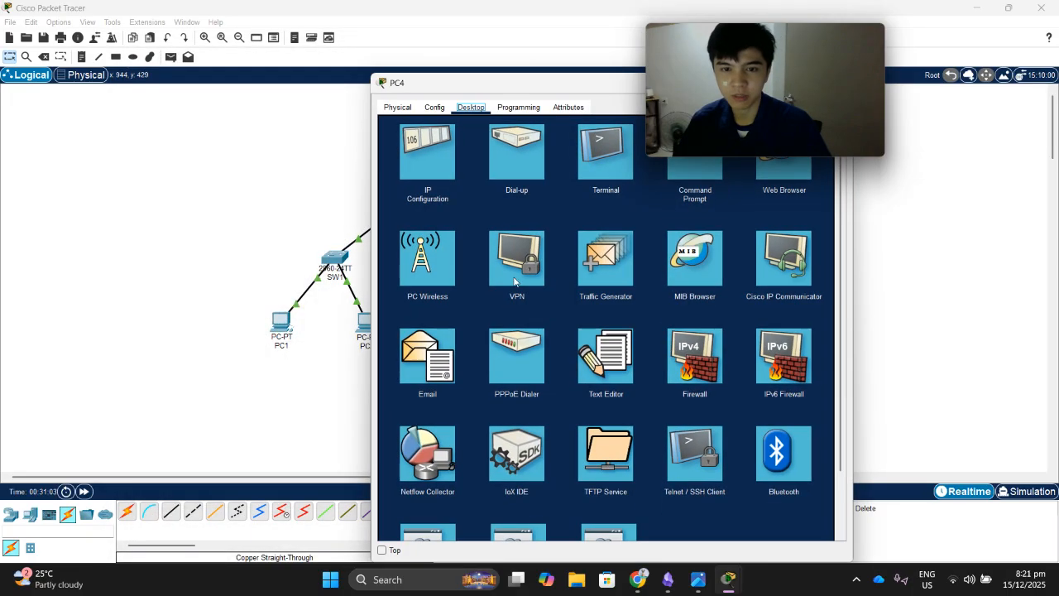
{"action": "left_click", "coordinate": [695, 176]}
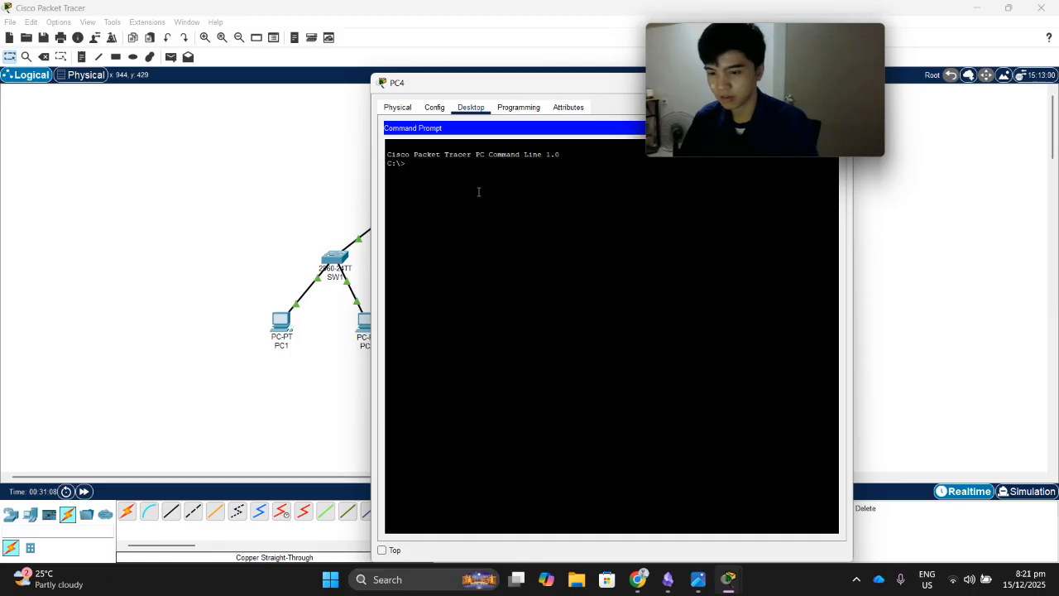
{"action": "type", "text": "ping"}
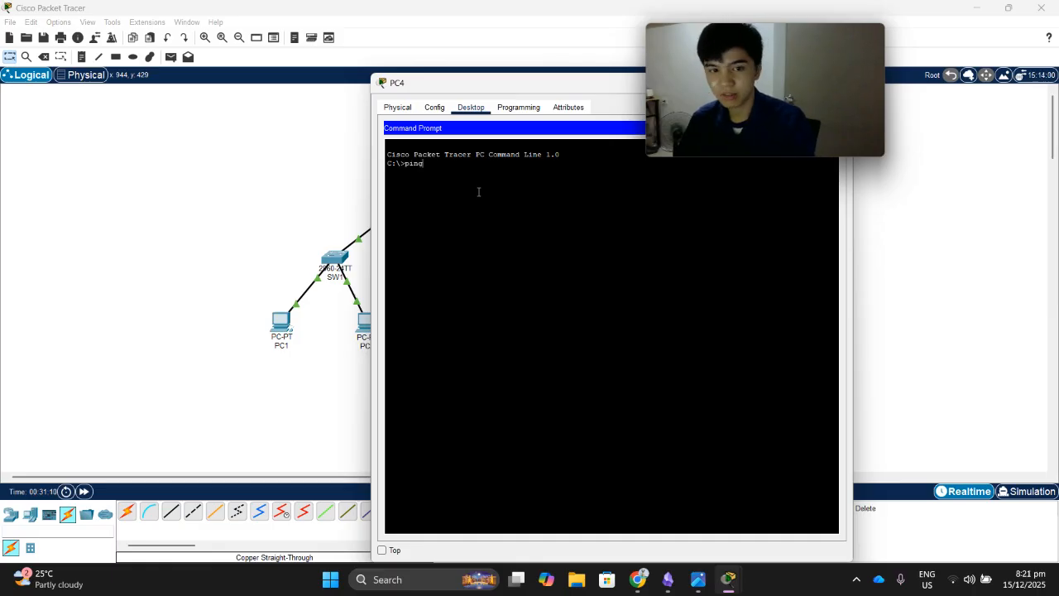
{"action": "type", "text": " 192.1698"}
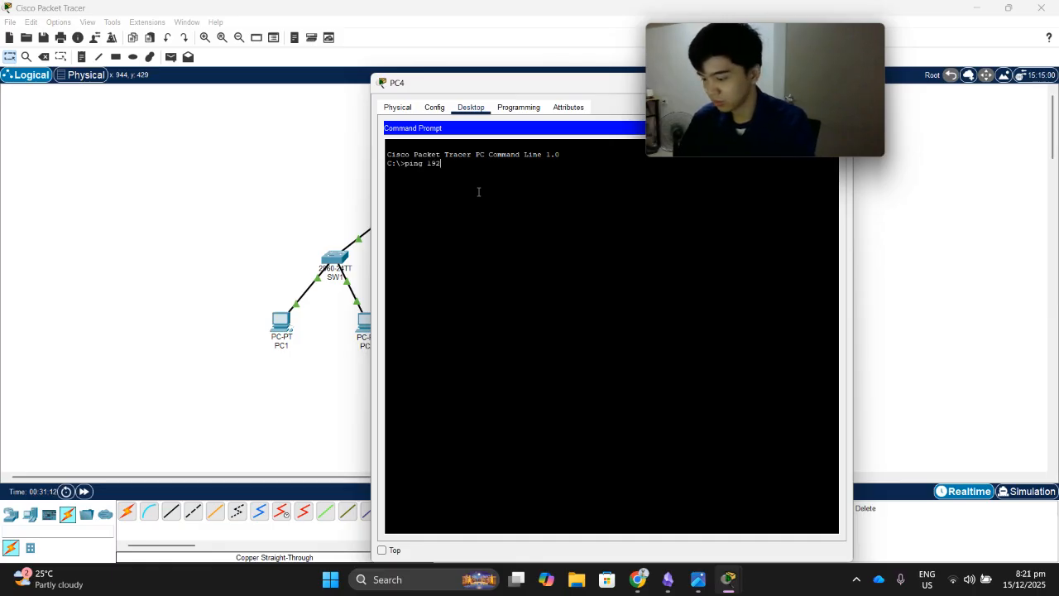
{"action": "key", "text": "BackSpace"}
{"action": "key", "text": "BackSpace"}
{"action": "type", "text": "8."}
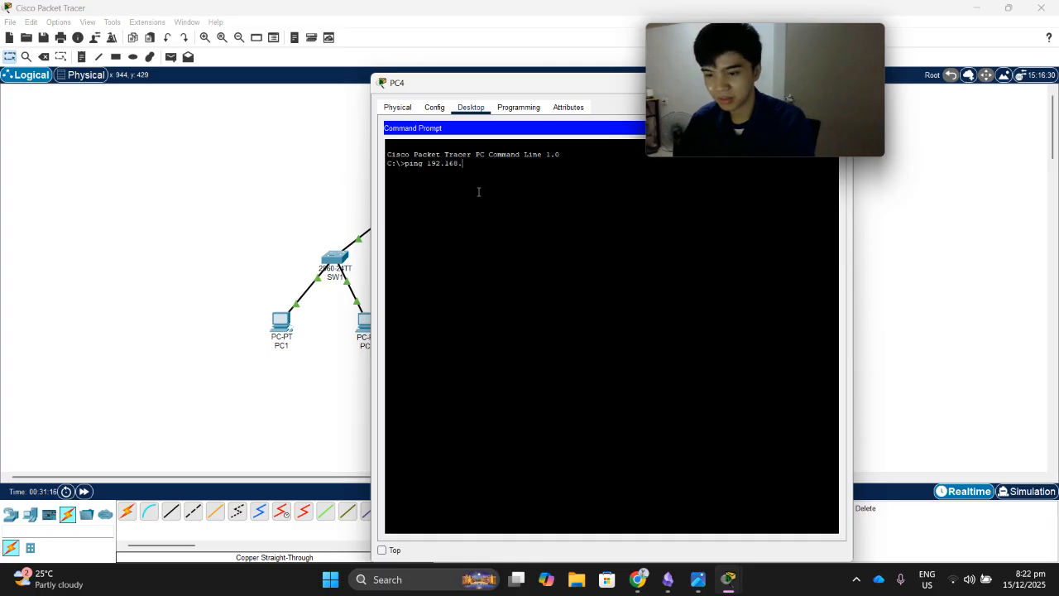
{"action": "type", "text": "10.2"}
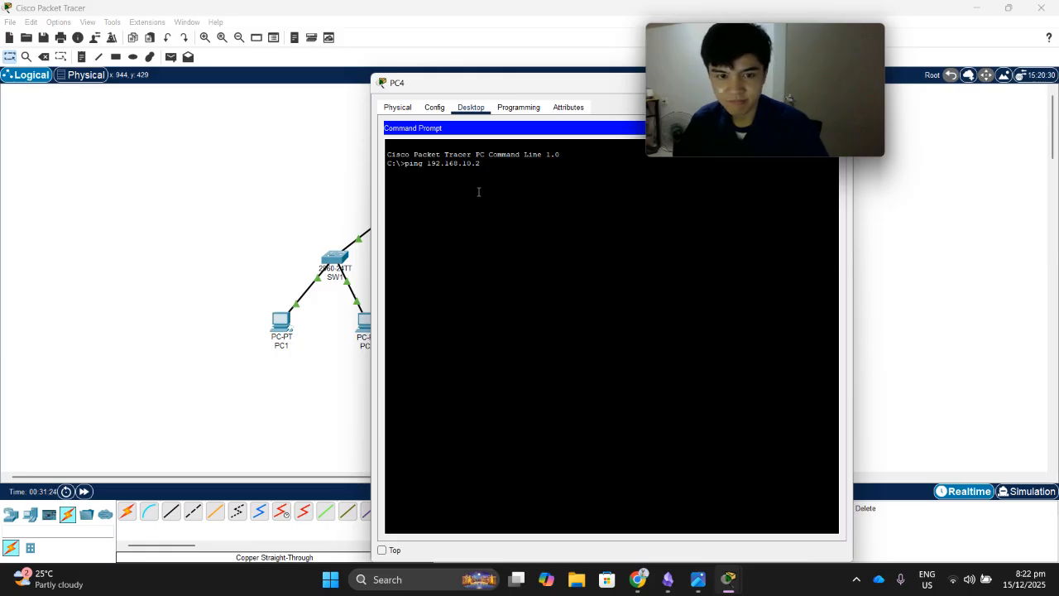
{"action": "key", "text": "Return"}
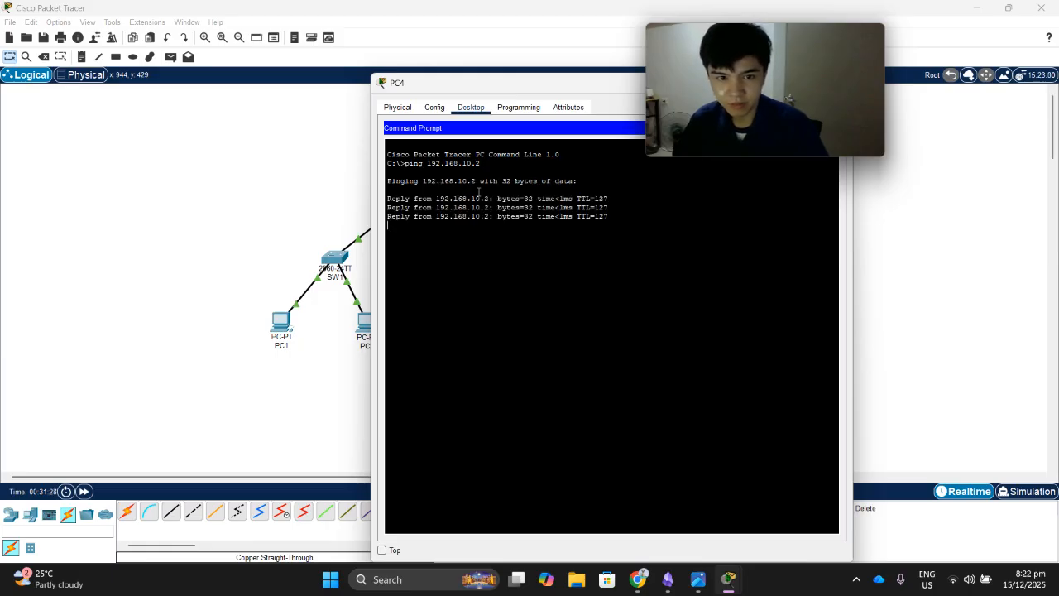
Ping PC2 at 192.168.10.3 and PC3 at 192.168.10.66 from PC4's Command Prompt.
{"action": "key", "text": "Up"}
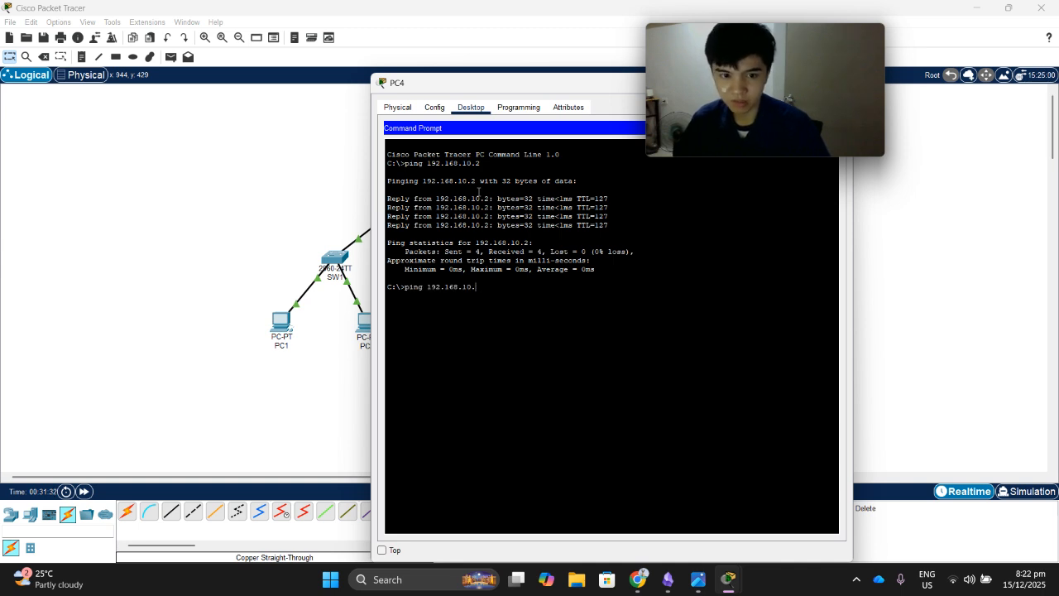
{"action": "key", "text": "Return"}
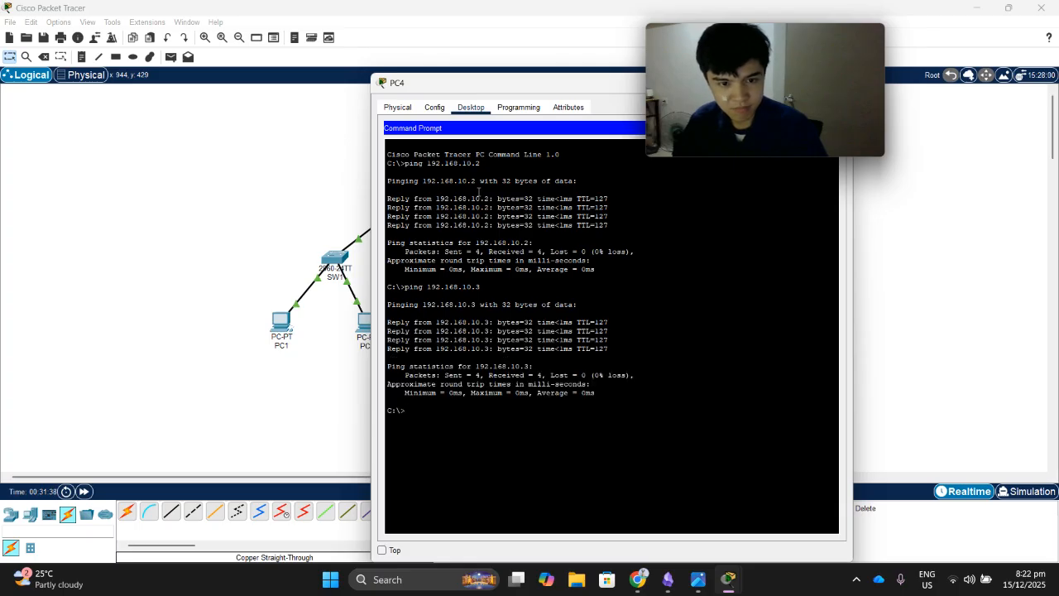
{"action": "key", "text": "Up"}
{"action": "type", "text": "66"}
{"action": "key", "text": "Return"}
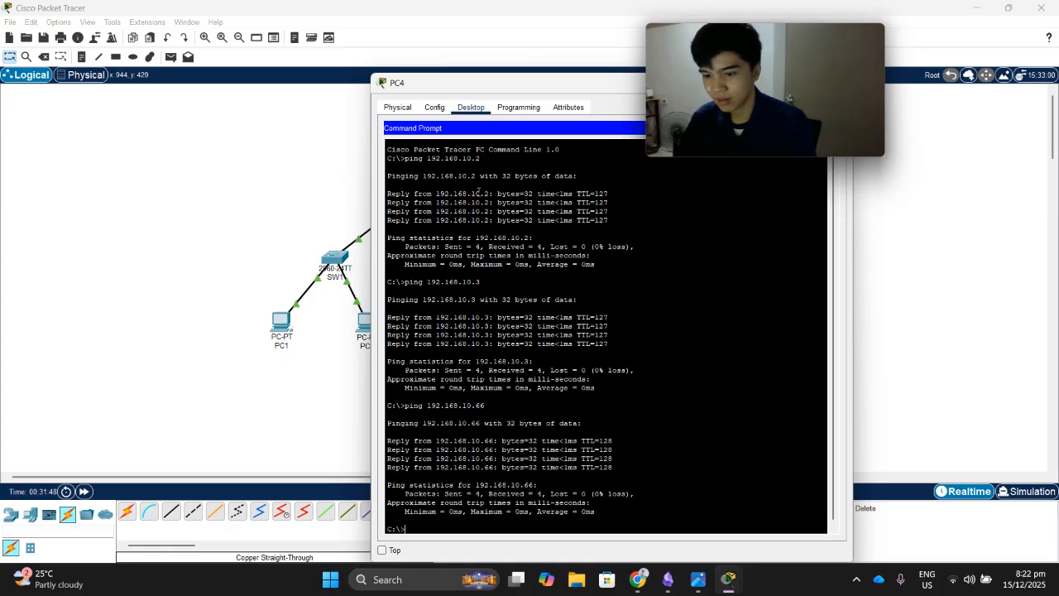
Ping both R1 gateways, 192.168.10.1 and 192.168.10.65, from PC4's Command Prompt.
{"action": "key", "text": "Up"}
{"action": "key", "text": "BackSpace"}
{"action": "type", "text": "192.168.10.1"}
{"action": "key", "text": "Return"}
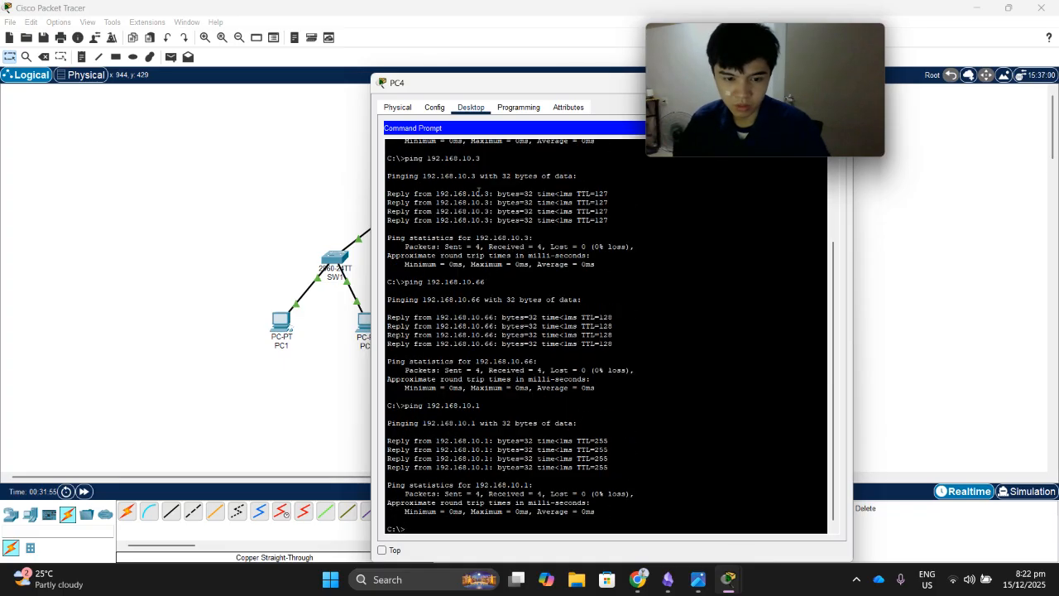
{"action": "key", "text": "Up"}
{"action": "key", "text": "BackSpace"}
{"action": "type", "text": "65"}
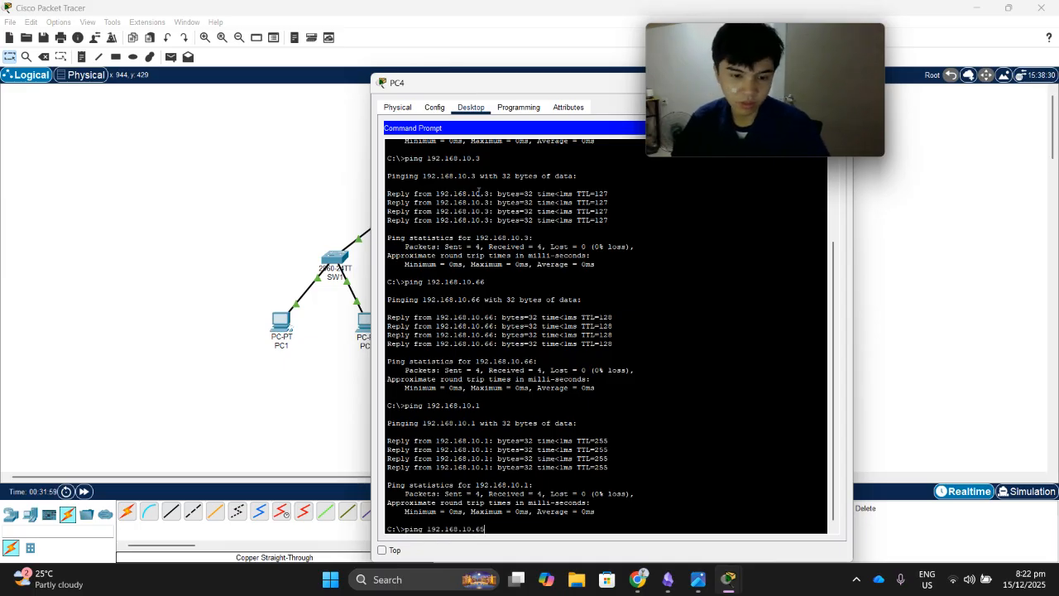
{"action": "key", "text": "Return"}
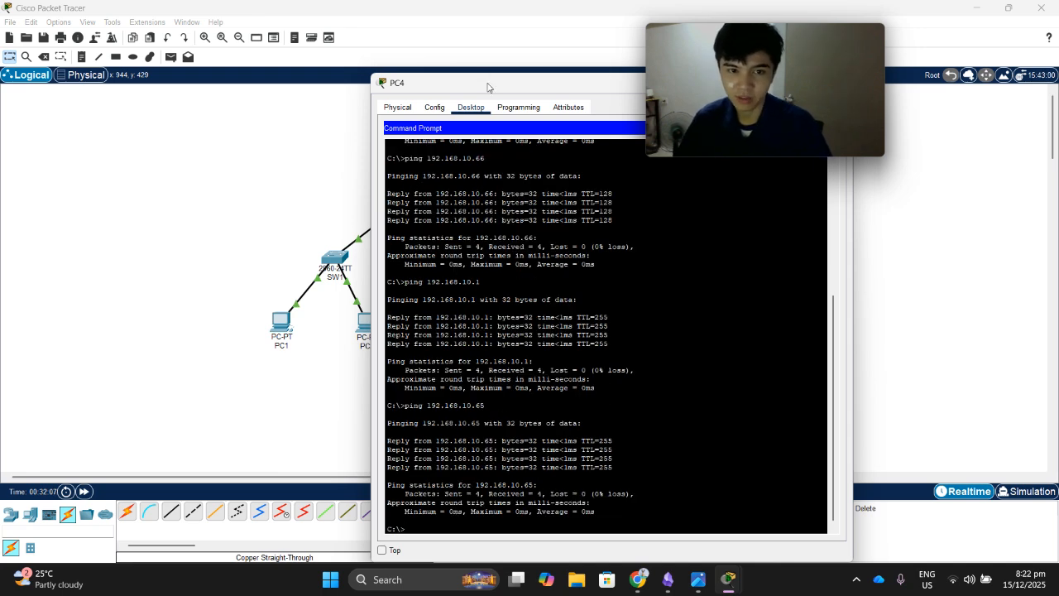
Close PC4's window and switch to Obsidian to show the beginning of the NAC2 Finals note.
{"action": "left_click_drag", "start_coordinate": [502, 88], "coordinate": [319, 53]}
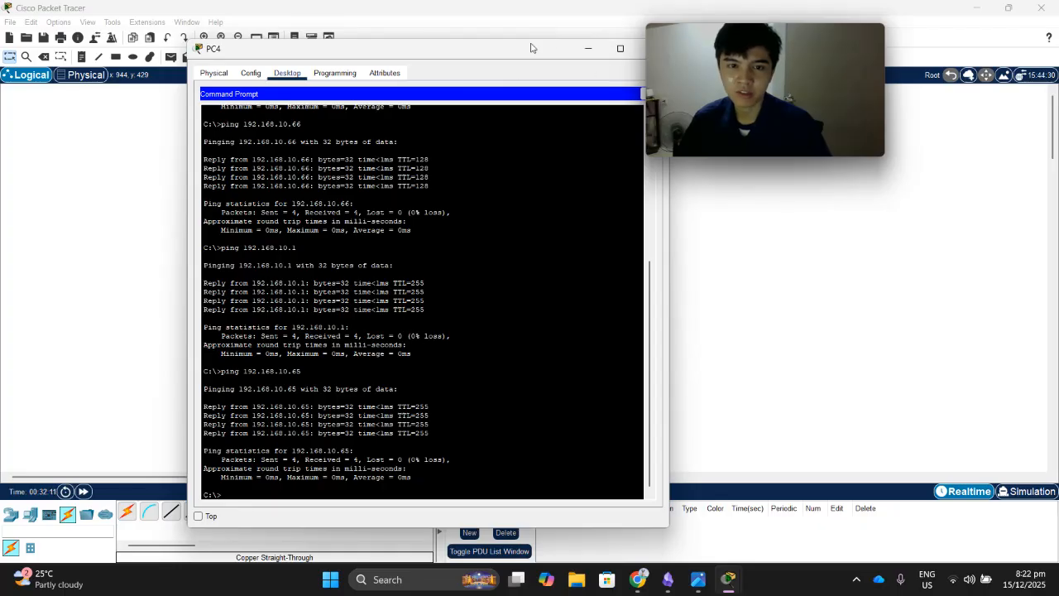
{"action": "left_click_drag", "start_coordinate": [534, 47], "coordinate": [428, 69]}
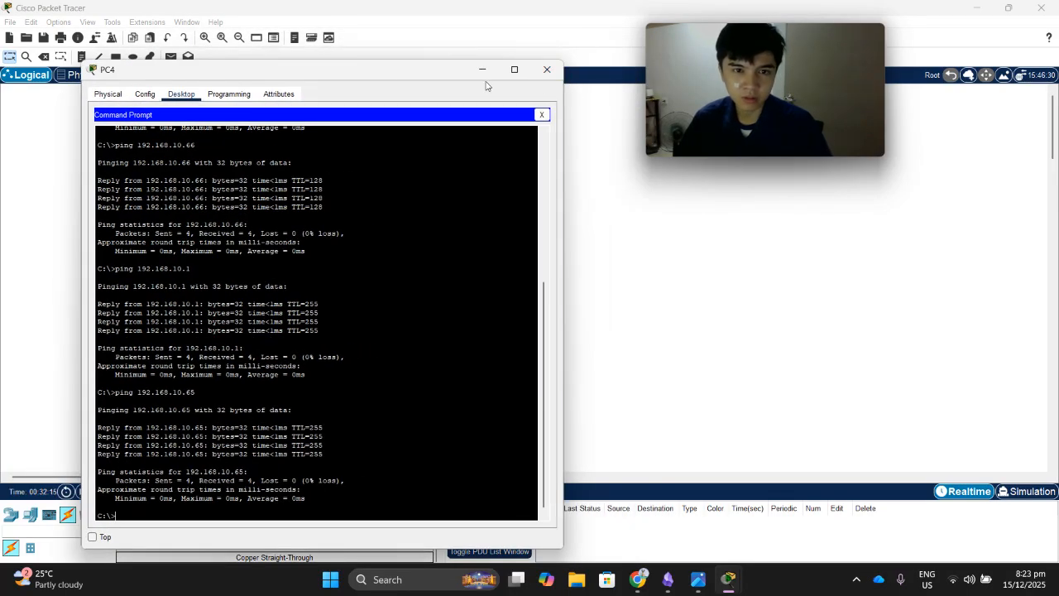
{"action": "left_click", "coordinate": [547, 69]}
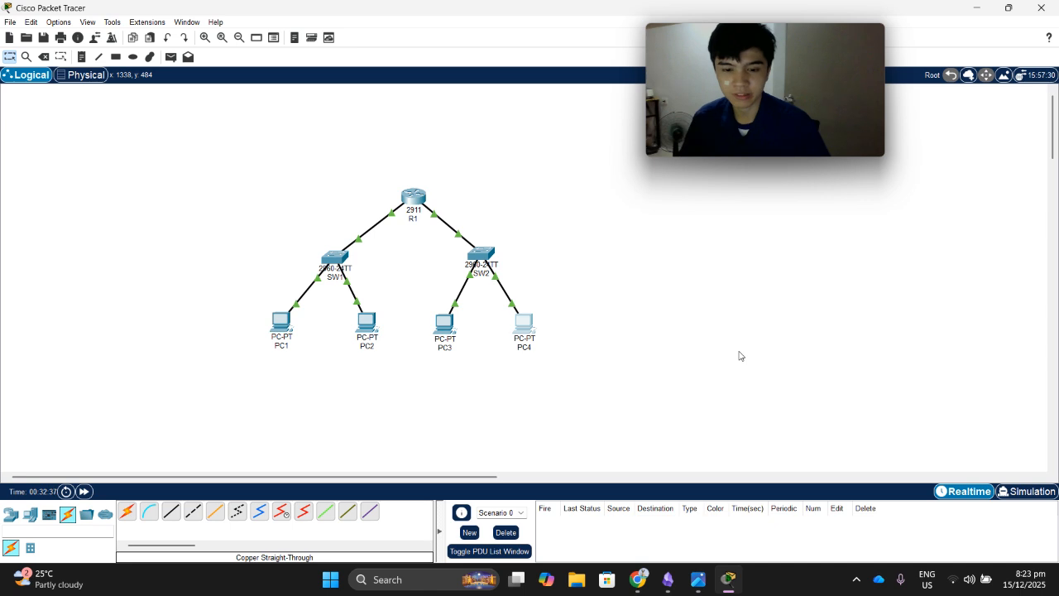
{"action": "key", "text": "alt+Tab"}
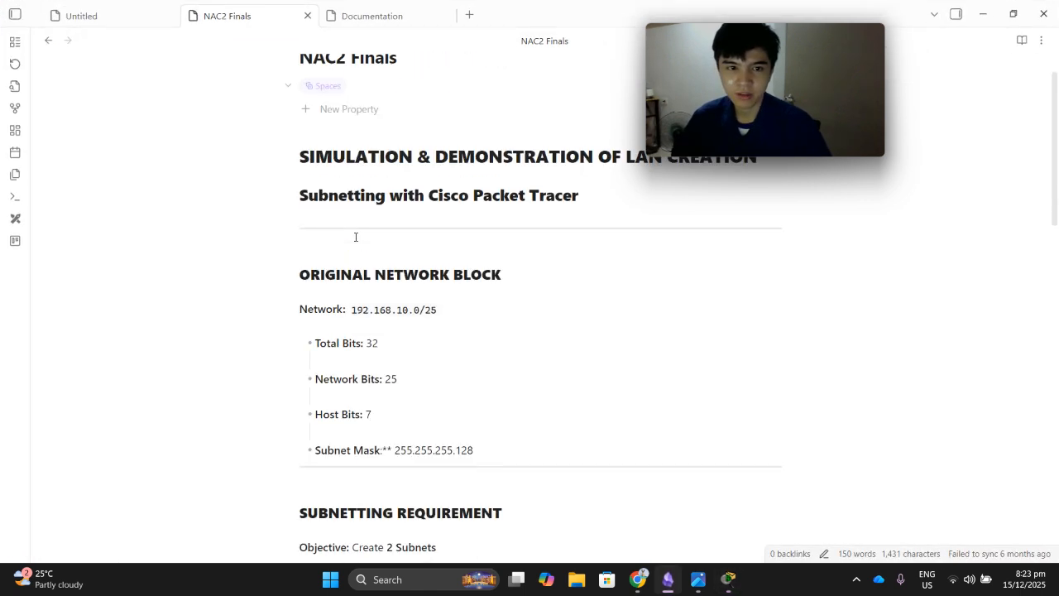
{"action": "scroll", "coordinate": [364, 265], "scroll_direction": "up", "scroll_amount": 1}
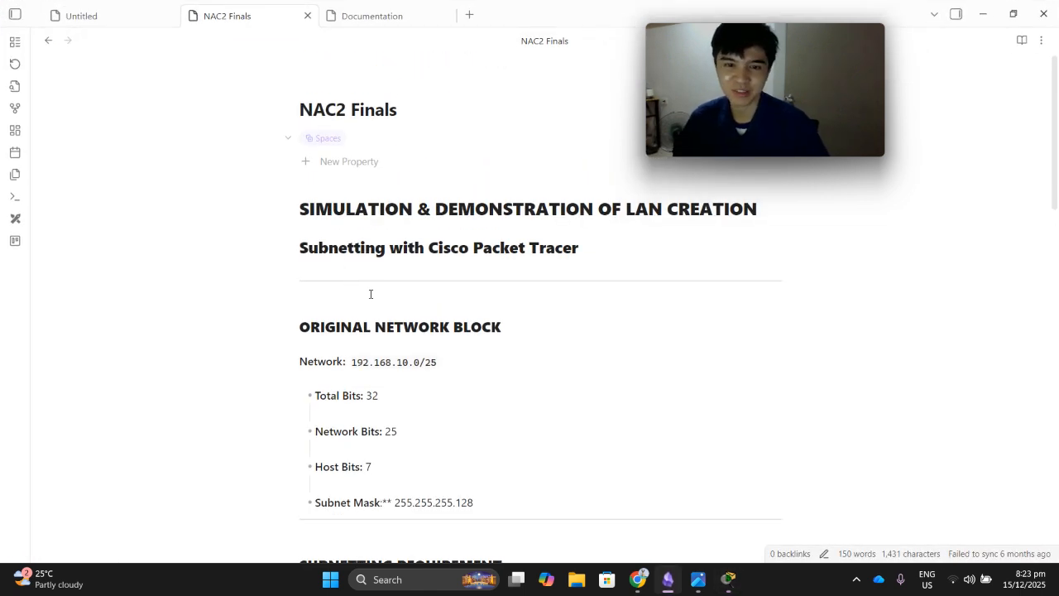